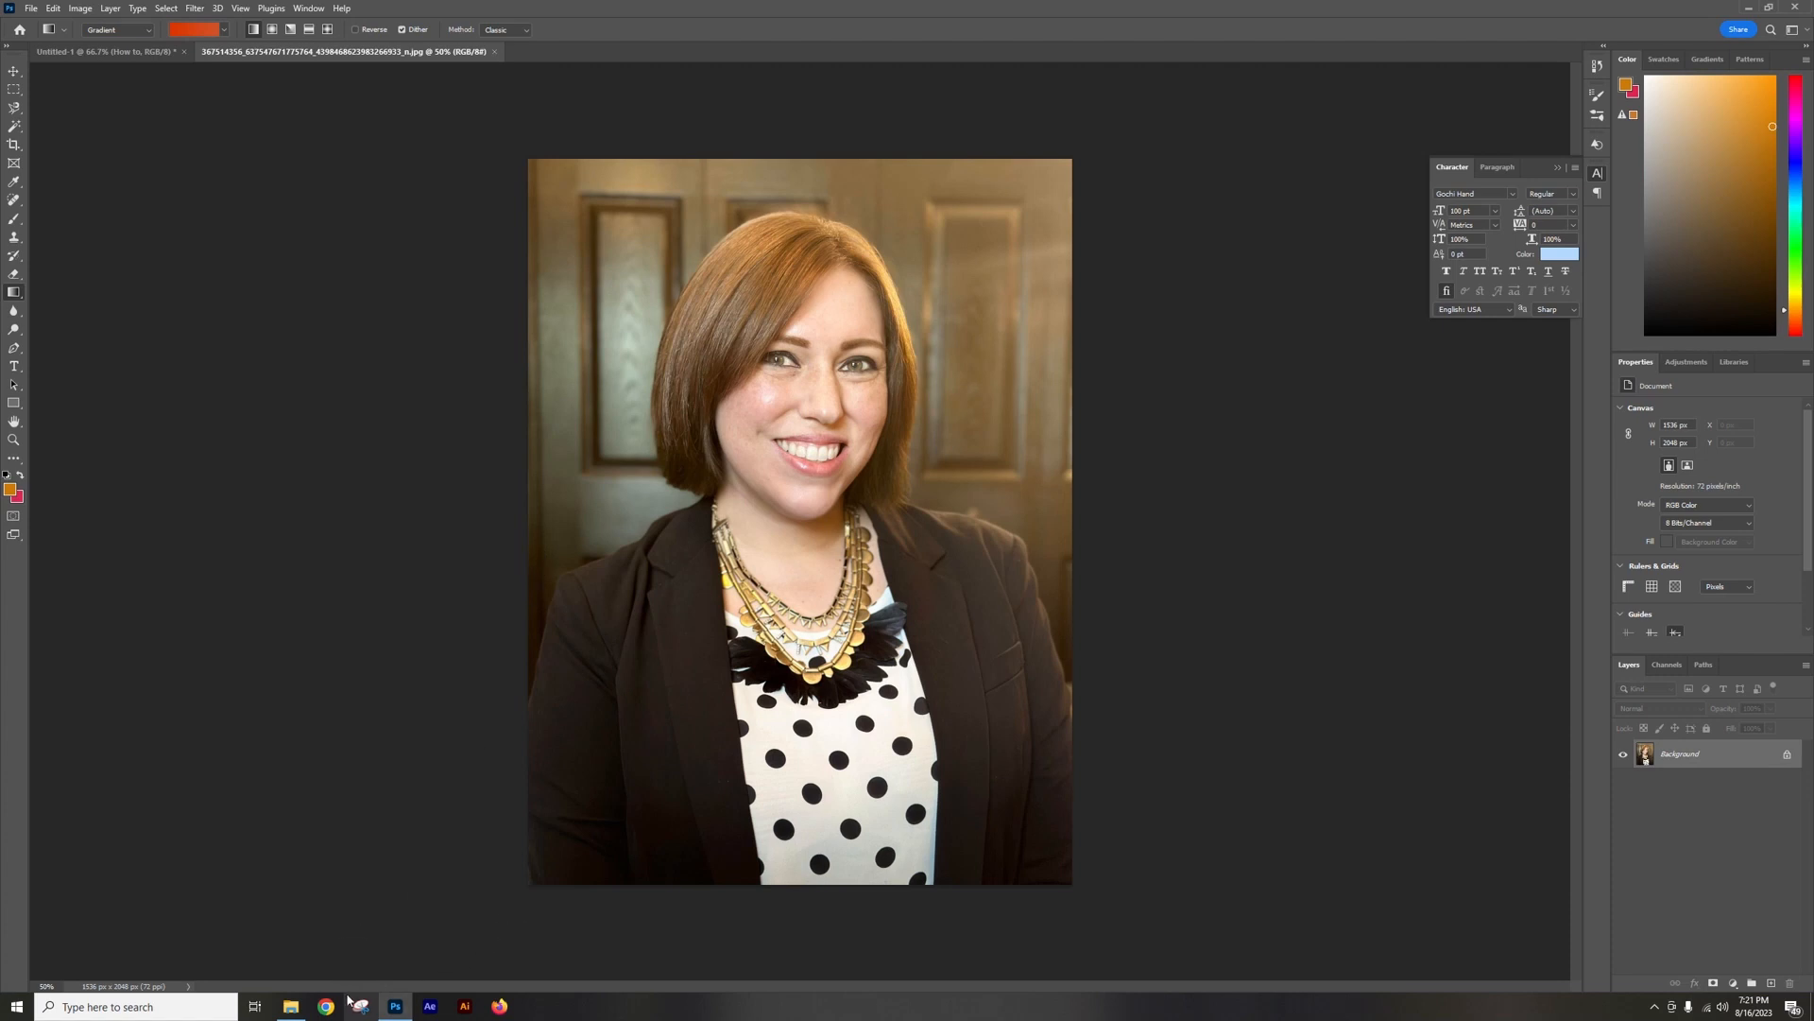
View the AdobeStock_204731709 office image in the Tutorial - LinkedIn folder and close the viewer.
left_click(294, 1013)
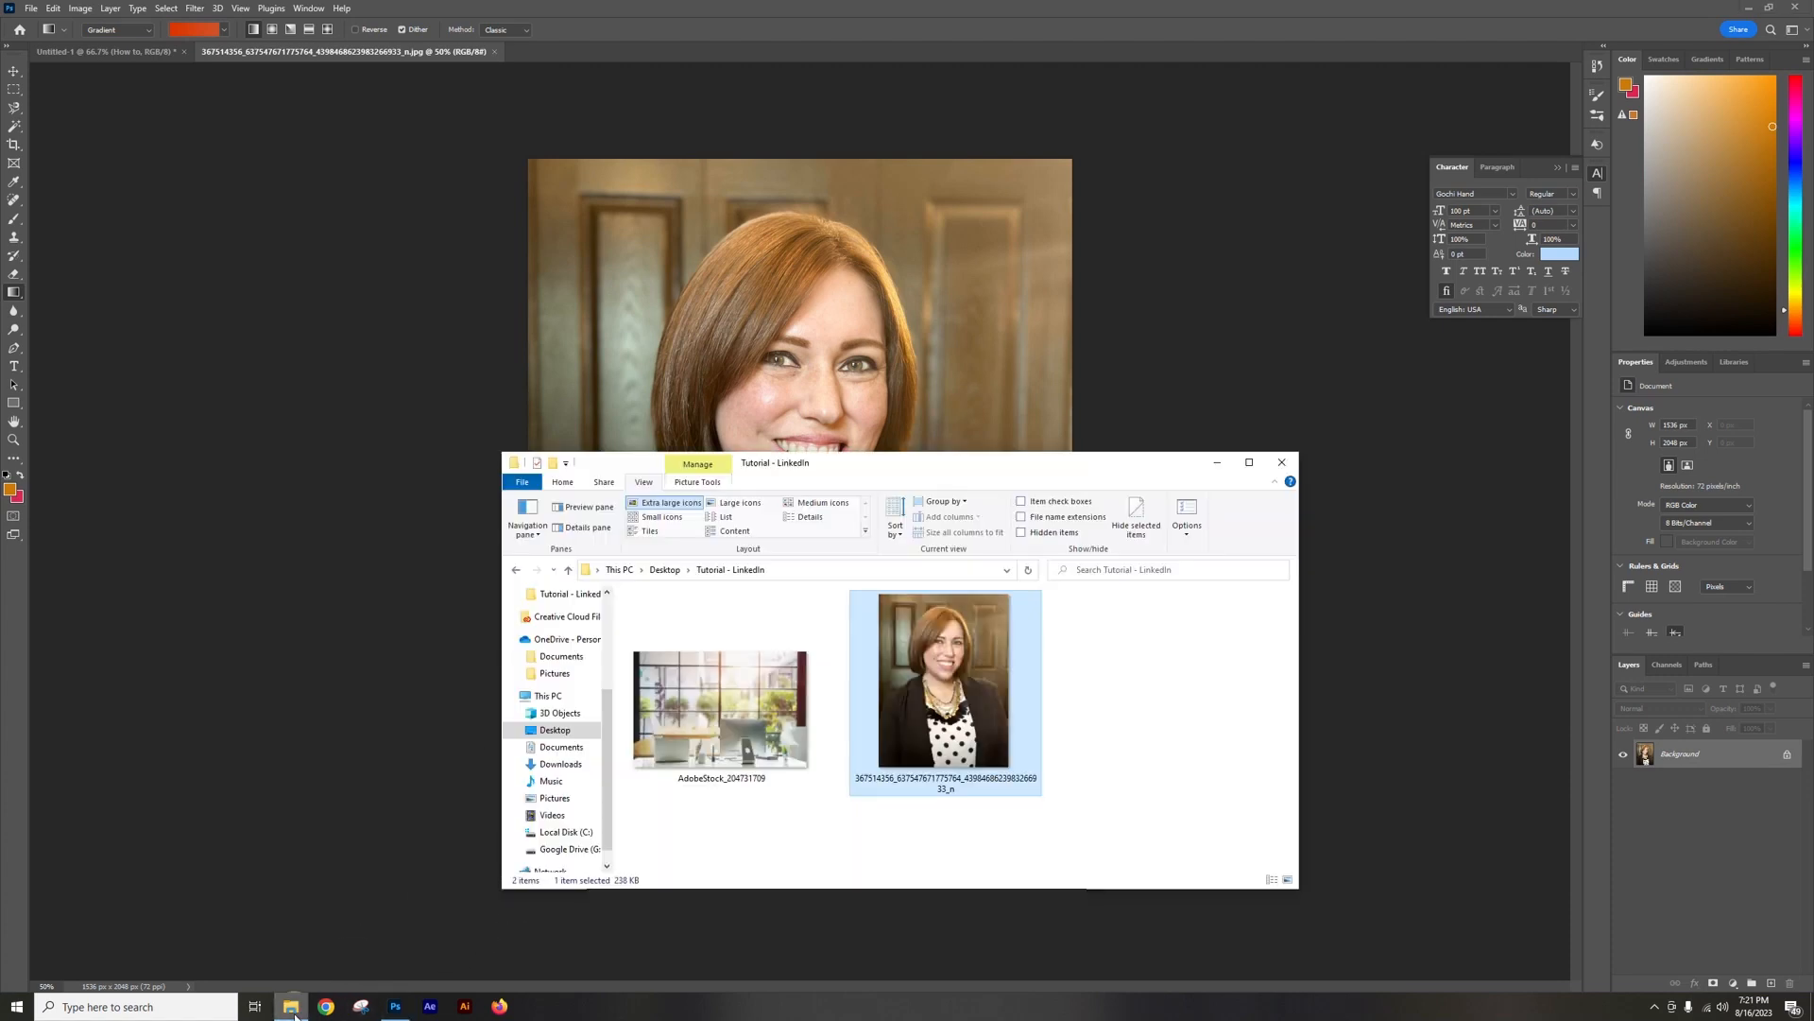
double_click(675, 711)
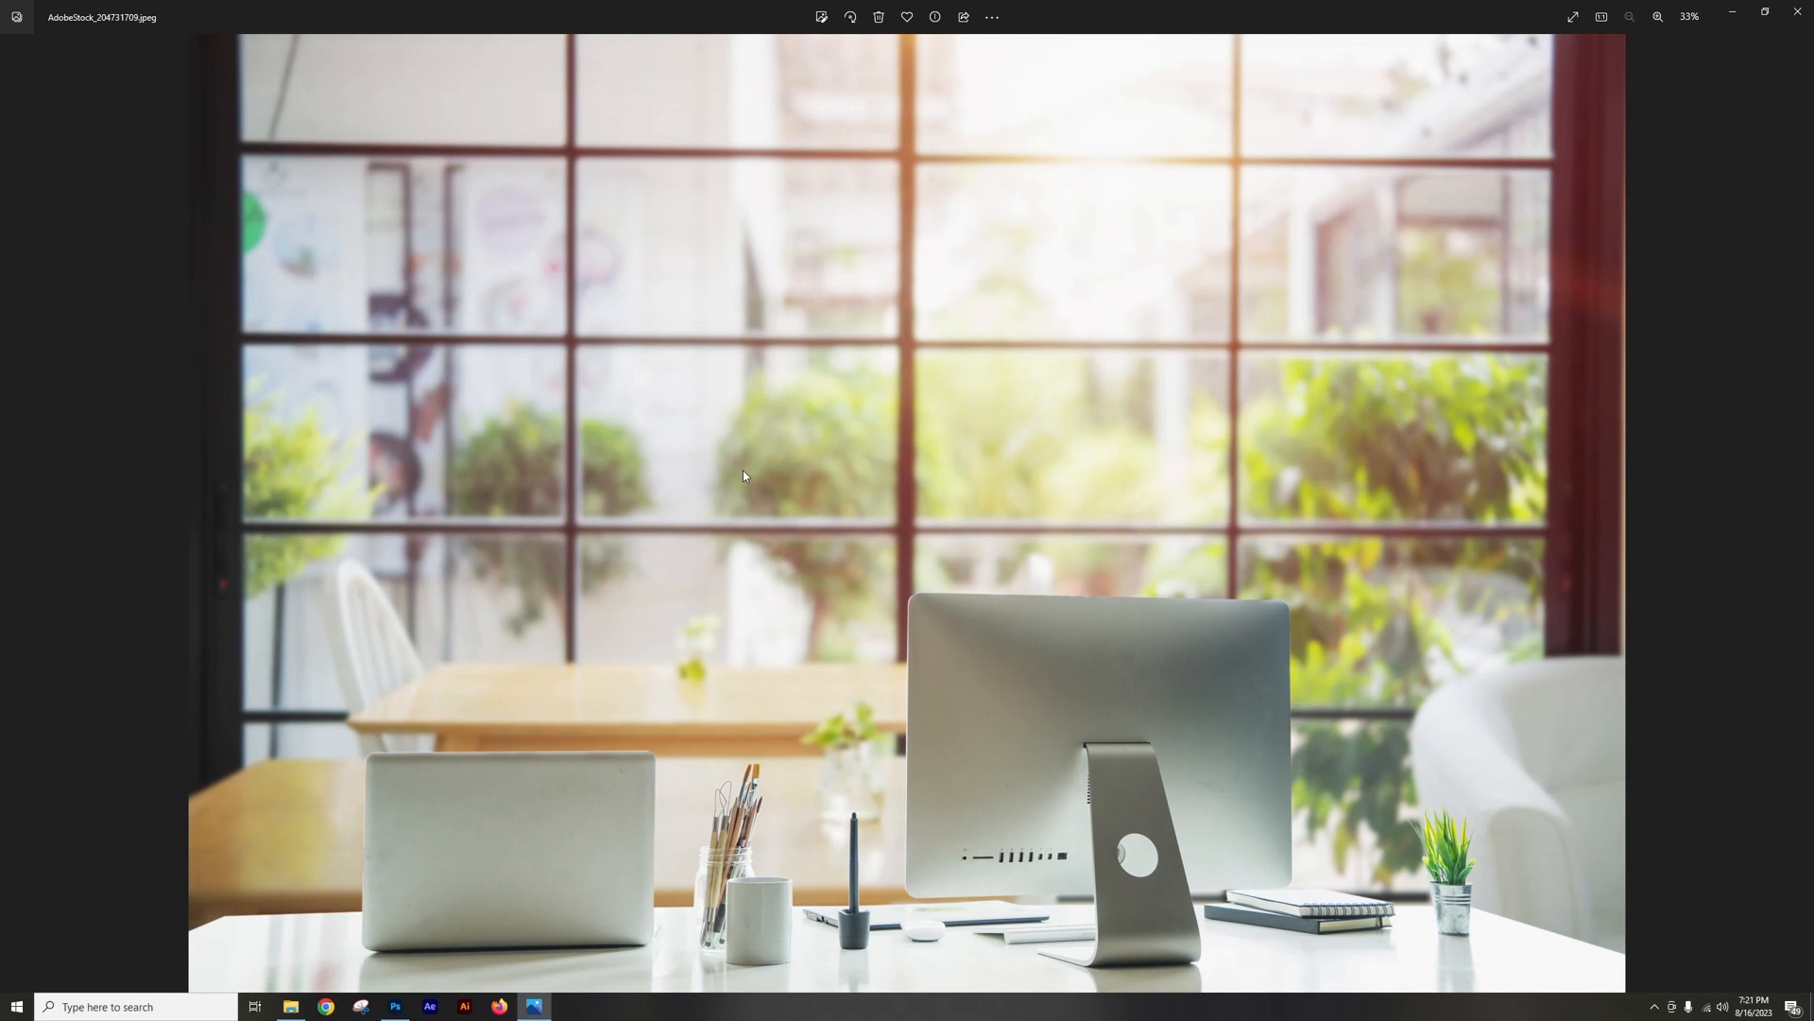
left_click(1798, 12)
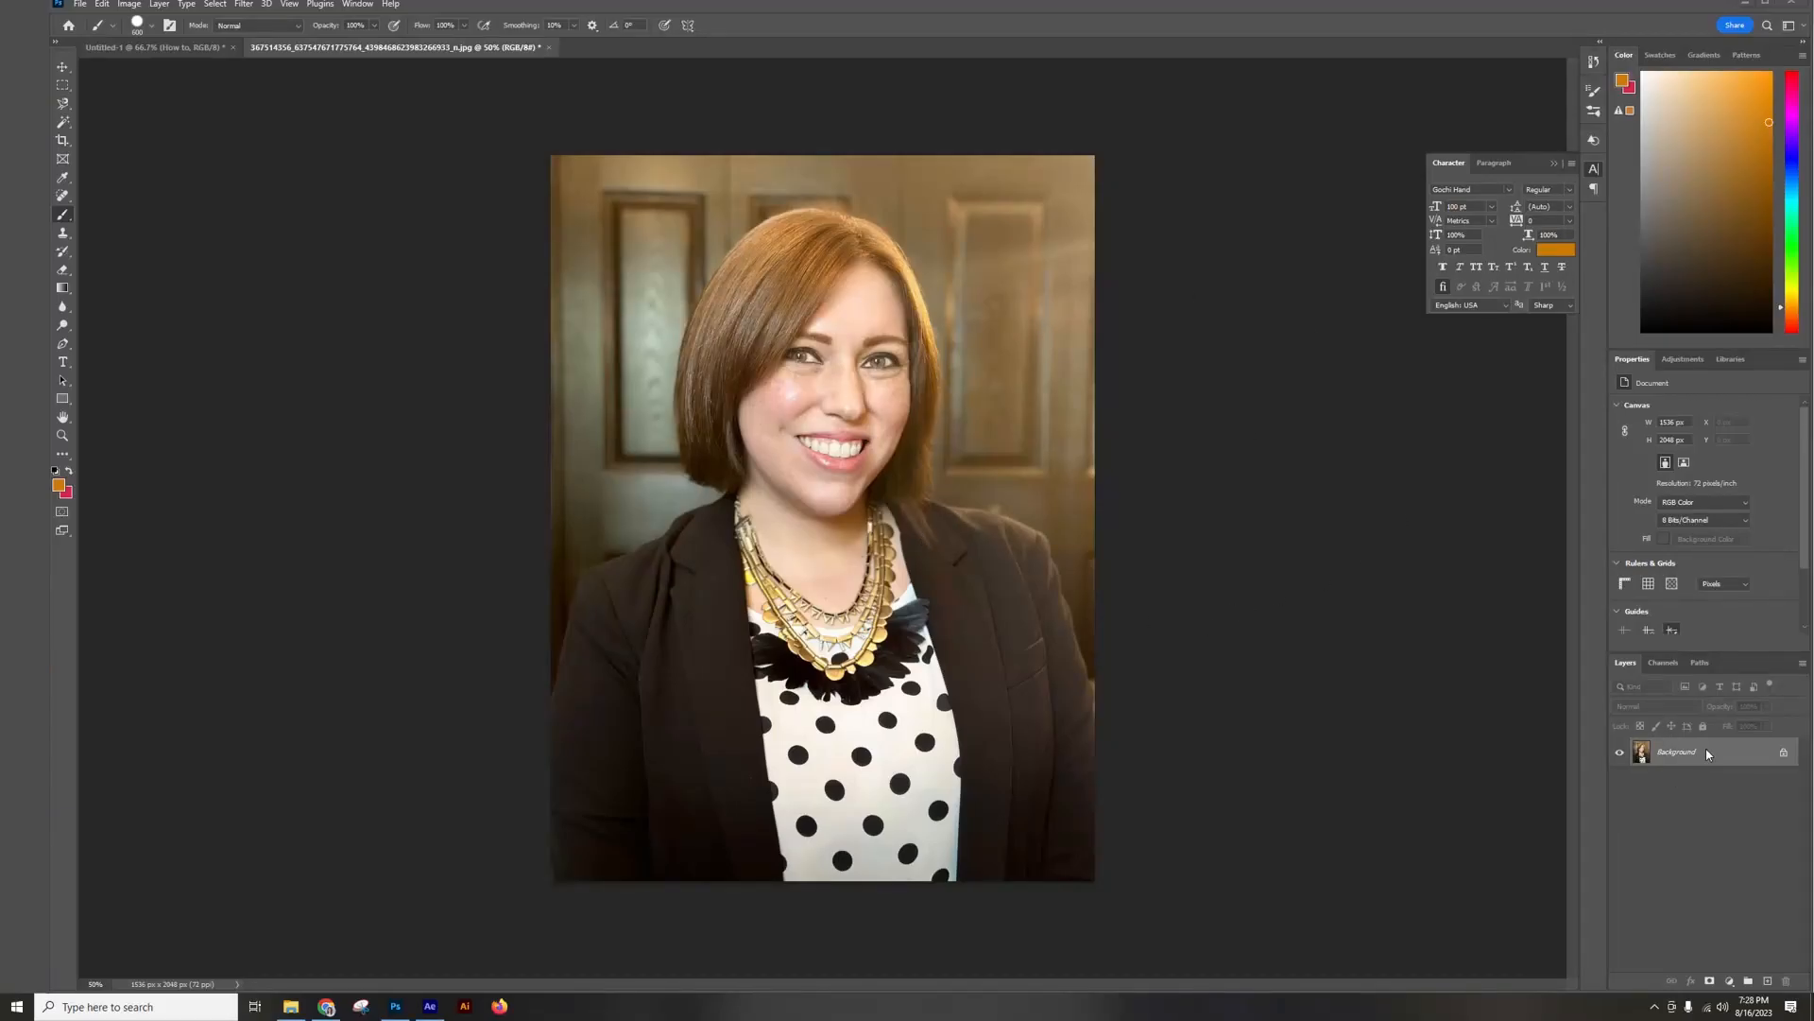
Convert the locked Background into a regular layer named Layer 0.
left_click(1672, 754)
right_click(1680, 772)
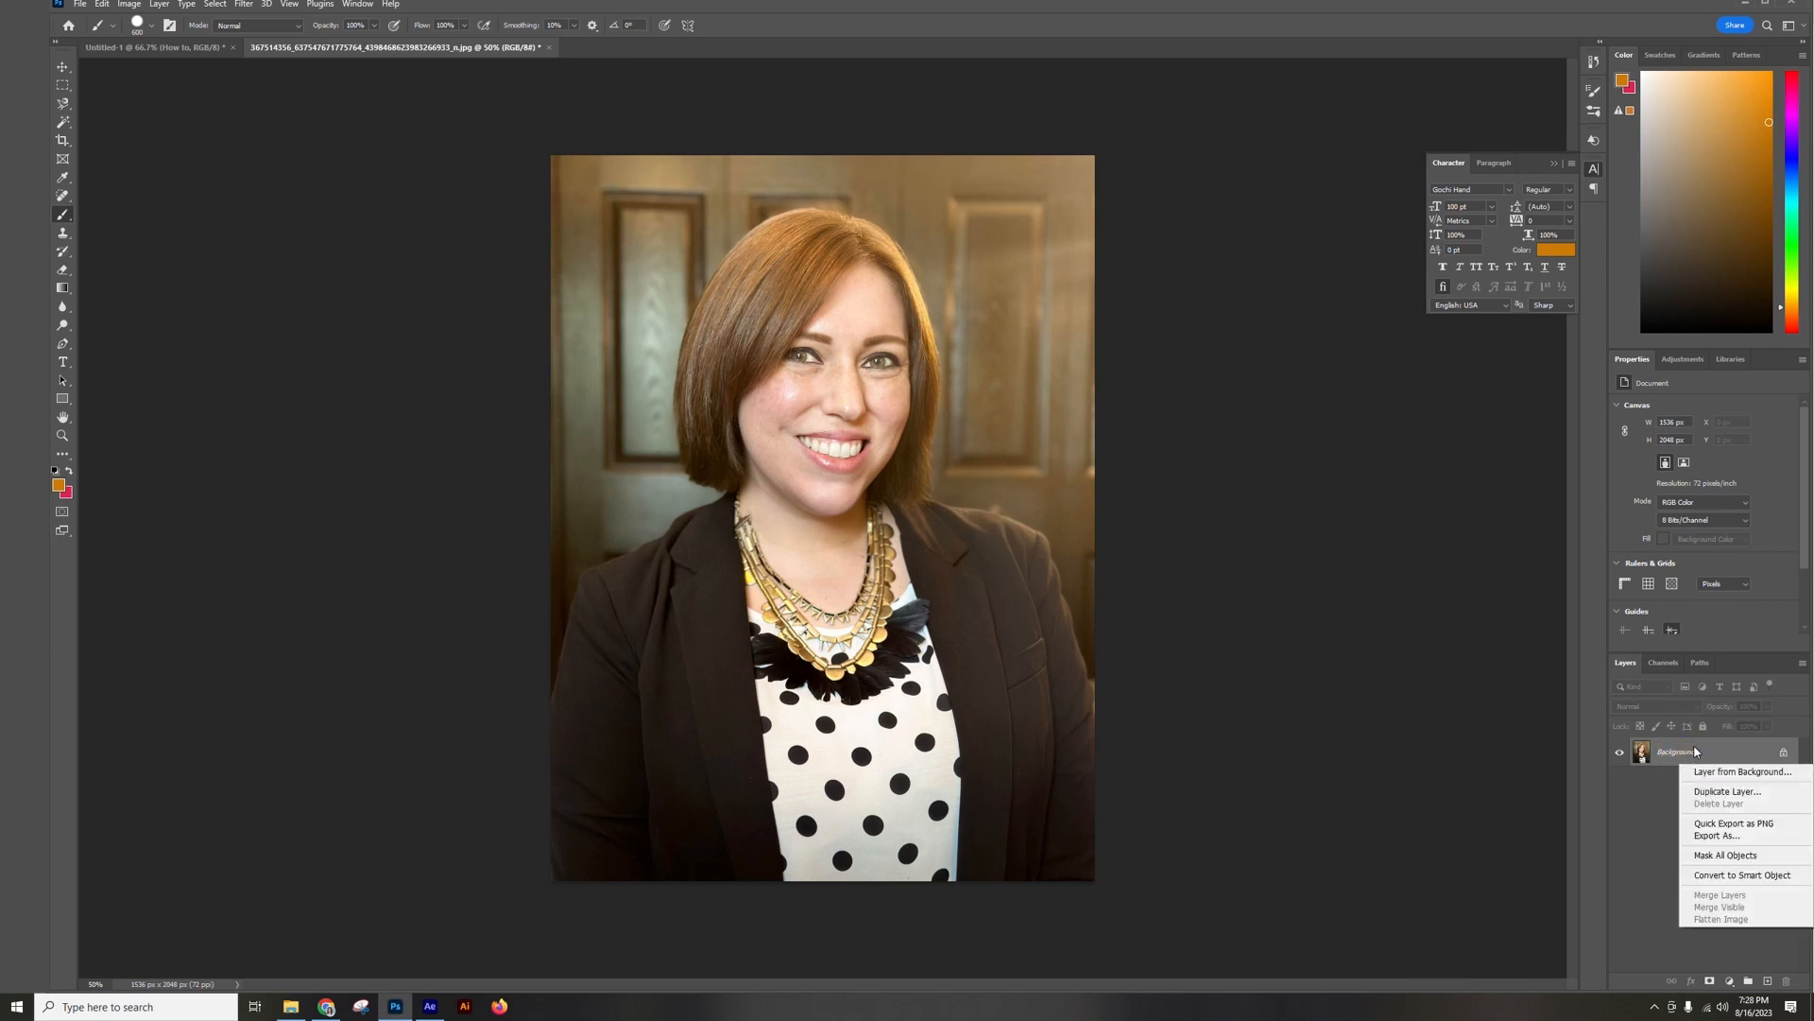
left_click(1763, 780)
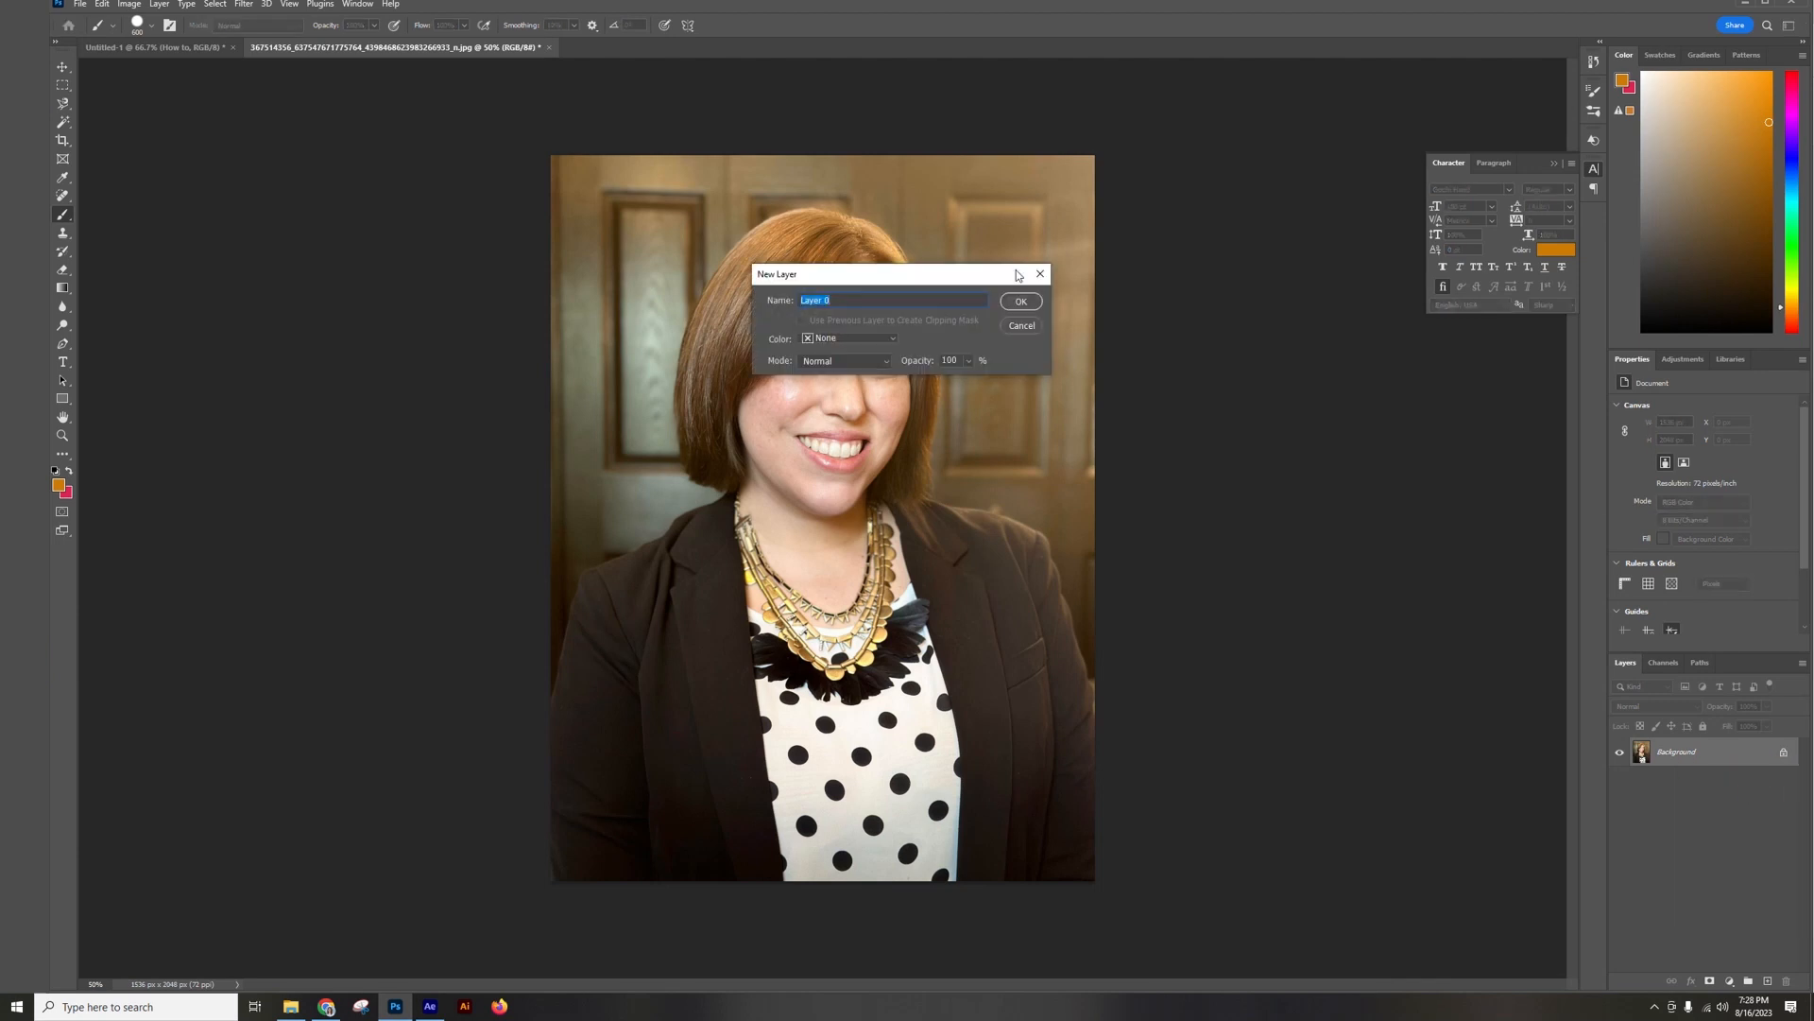
left_click(1029, 302)
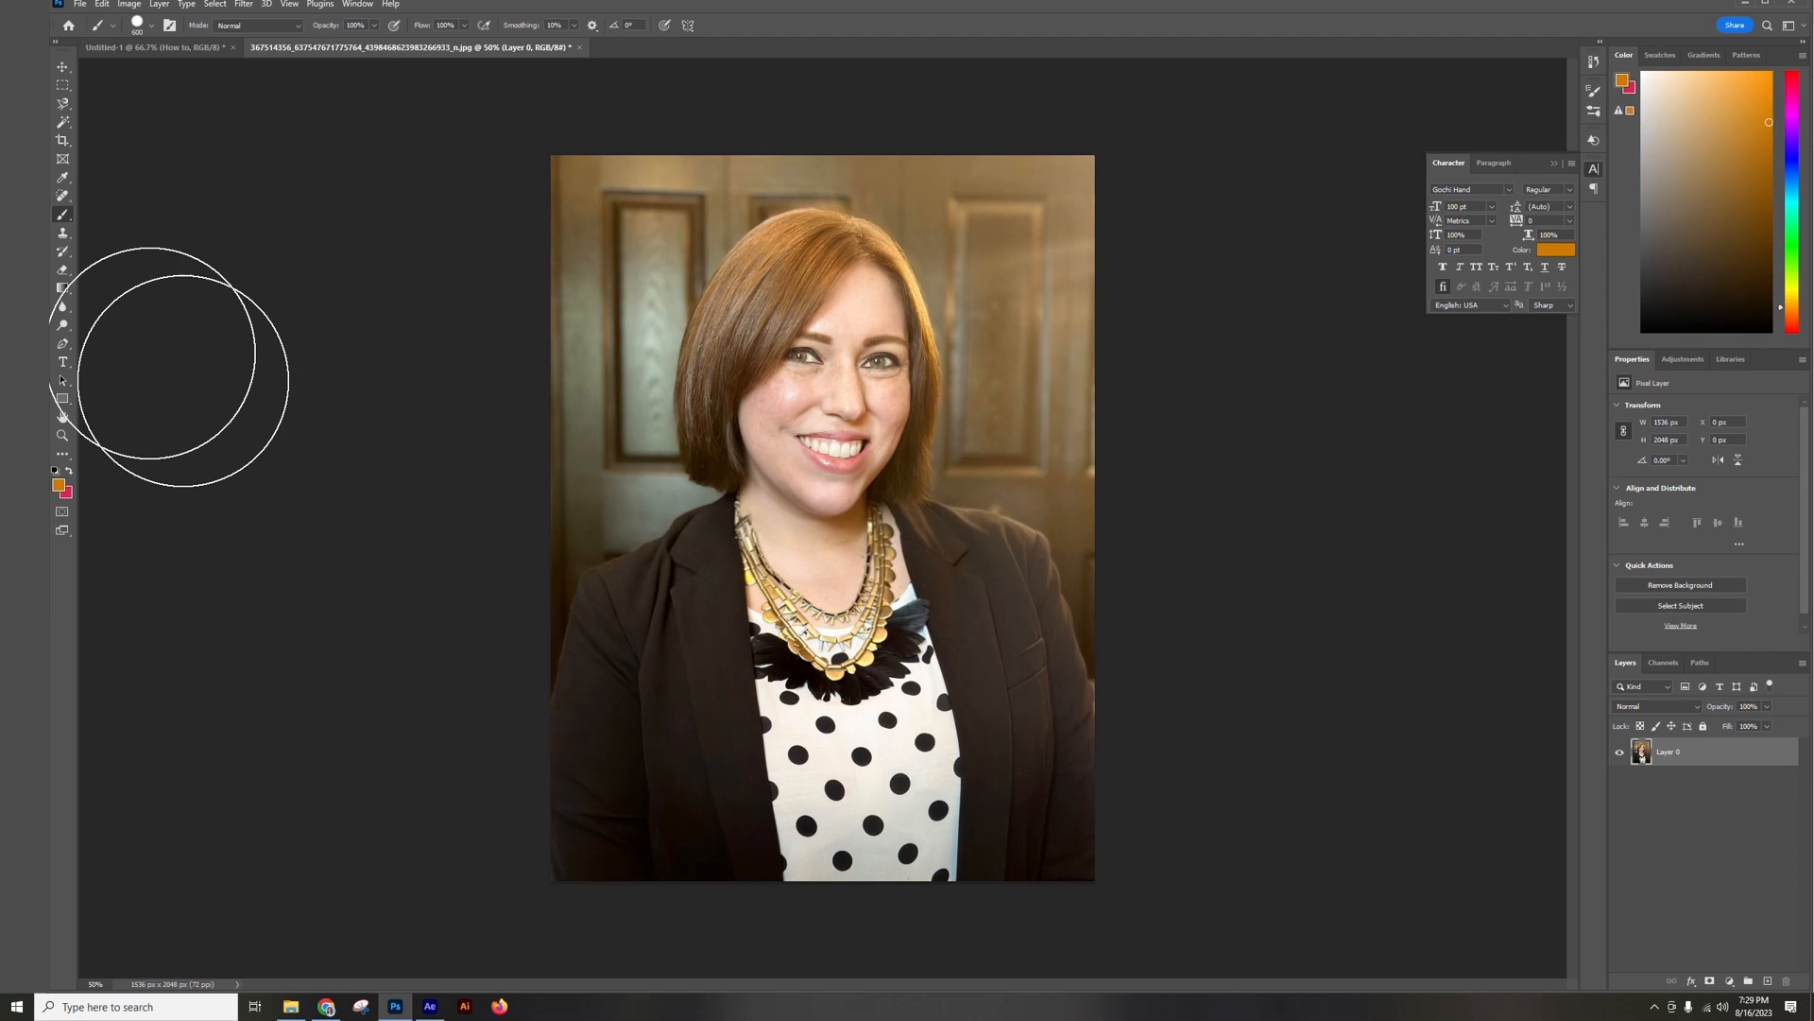
Try selecting the door background beside the woman's head with the Magic Wand at tolerance 24 and at a higher tolerance.
left_click(63, 123)
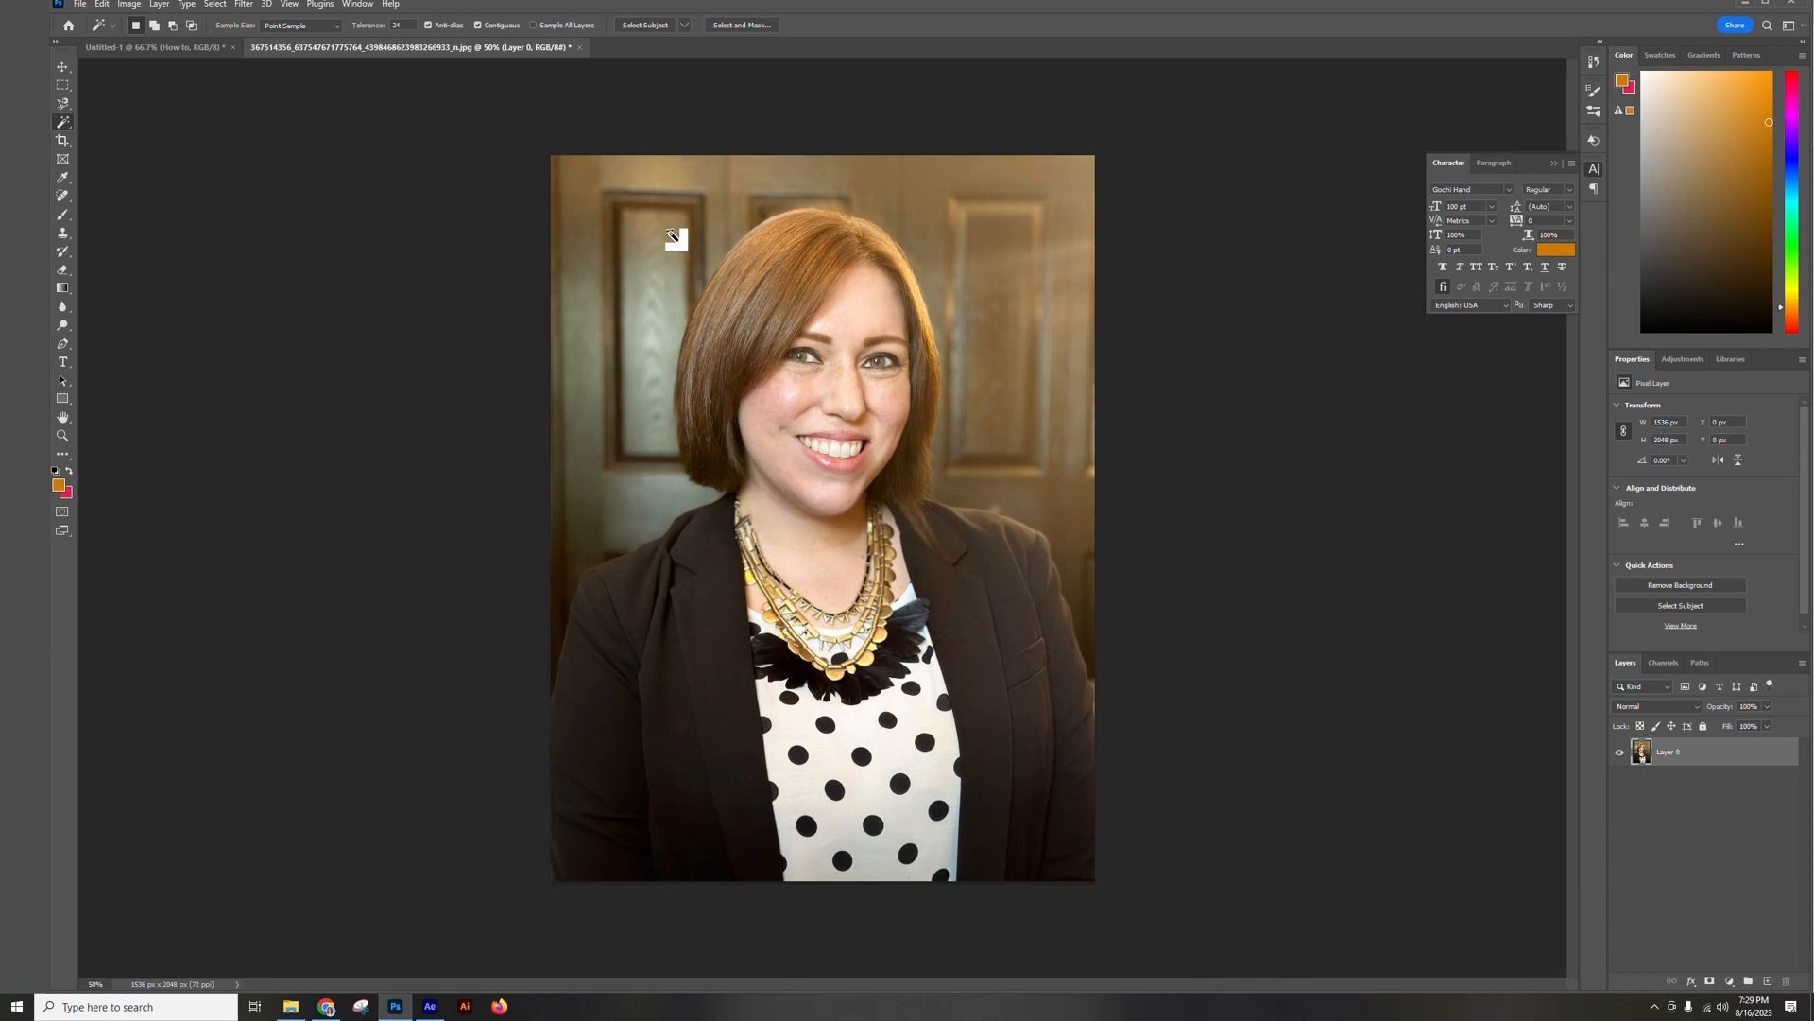
left_click(1009, 296)
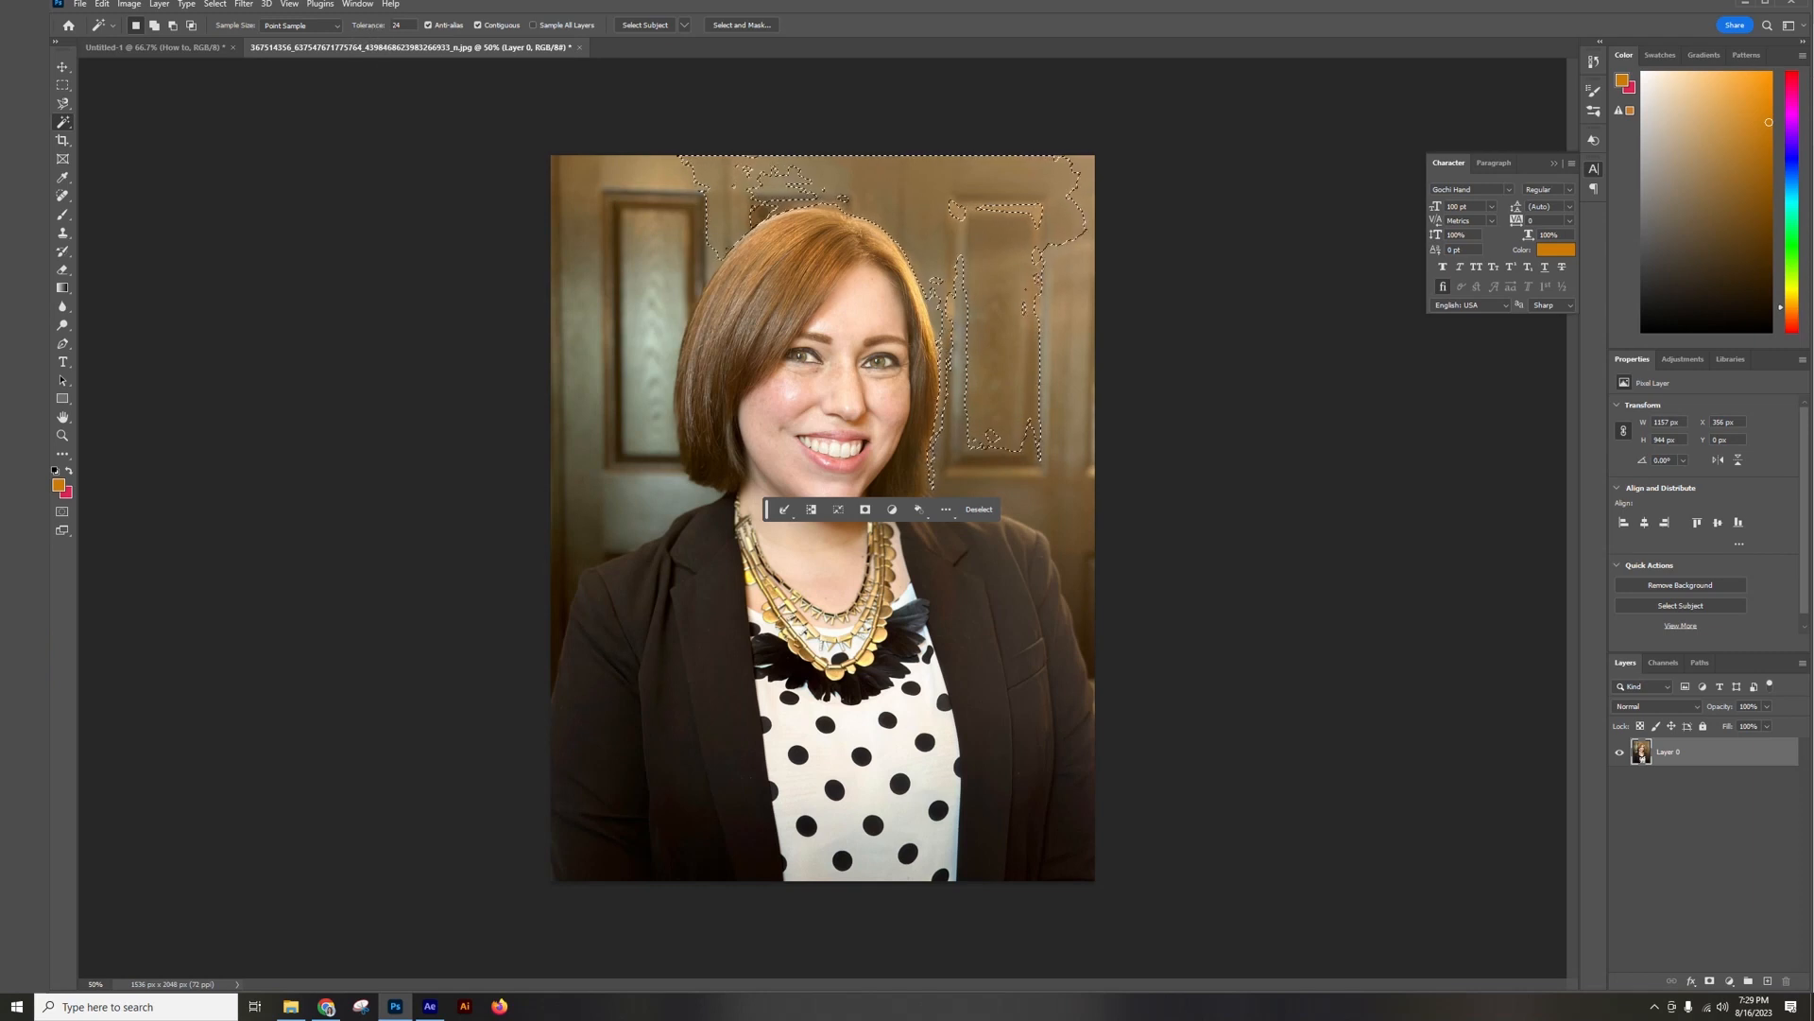
left_click_drag(369, 24, 395, 25)
left_click(651, 240)
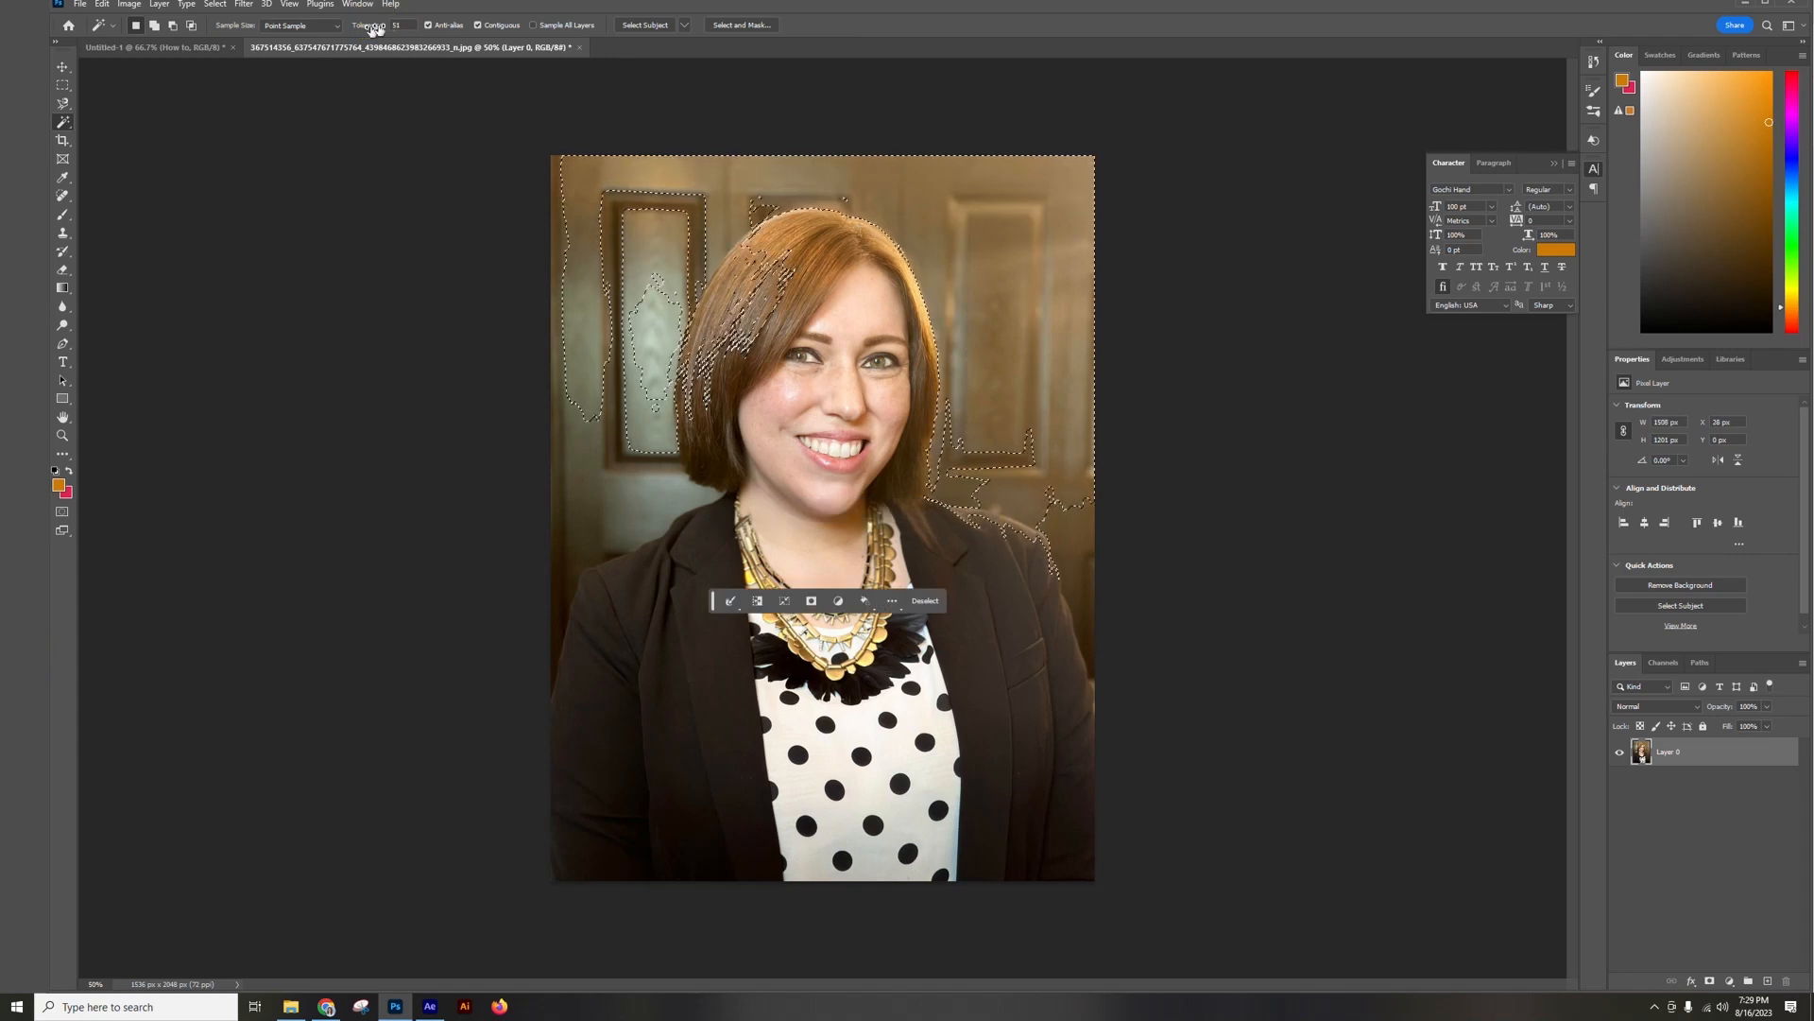
Clear the selection and try a Magic Wand selection above the hair at tolerance 7.
left_click_drag(367, 26, 339, 22)
key("ctrl+d")
left_click(704, 183)
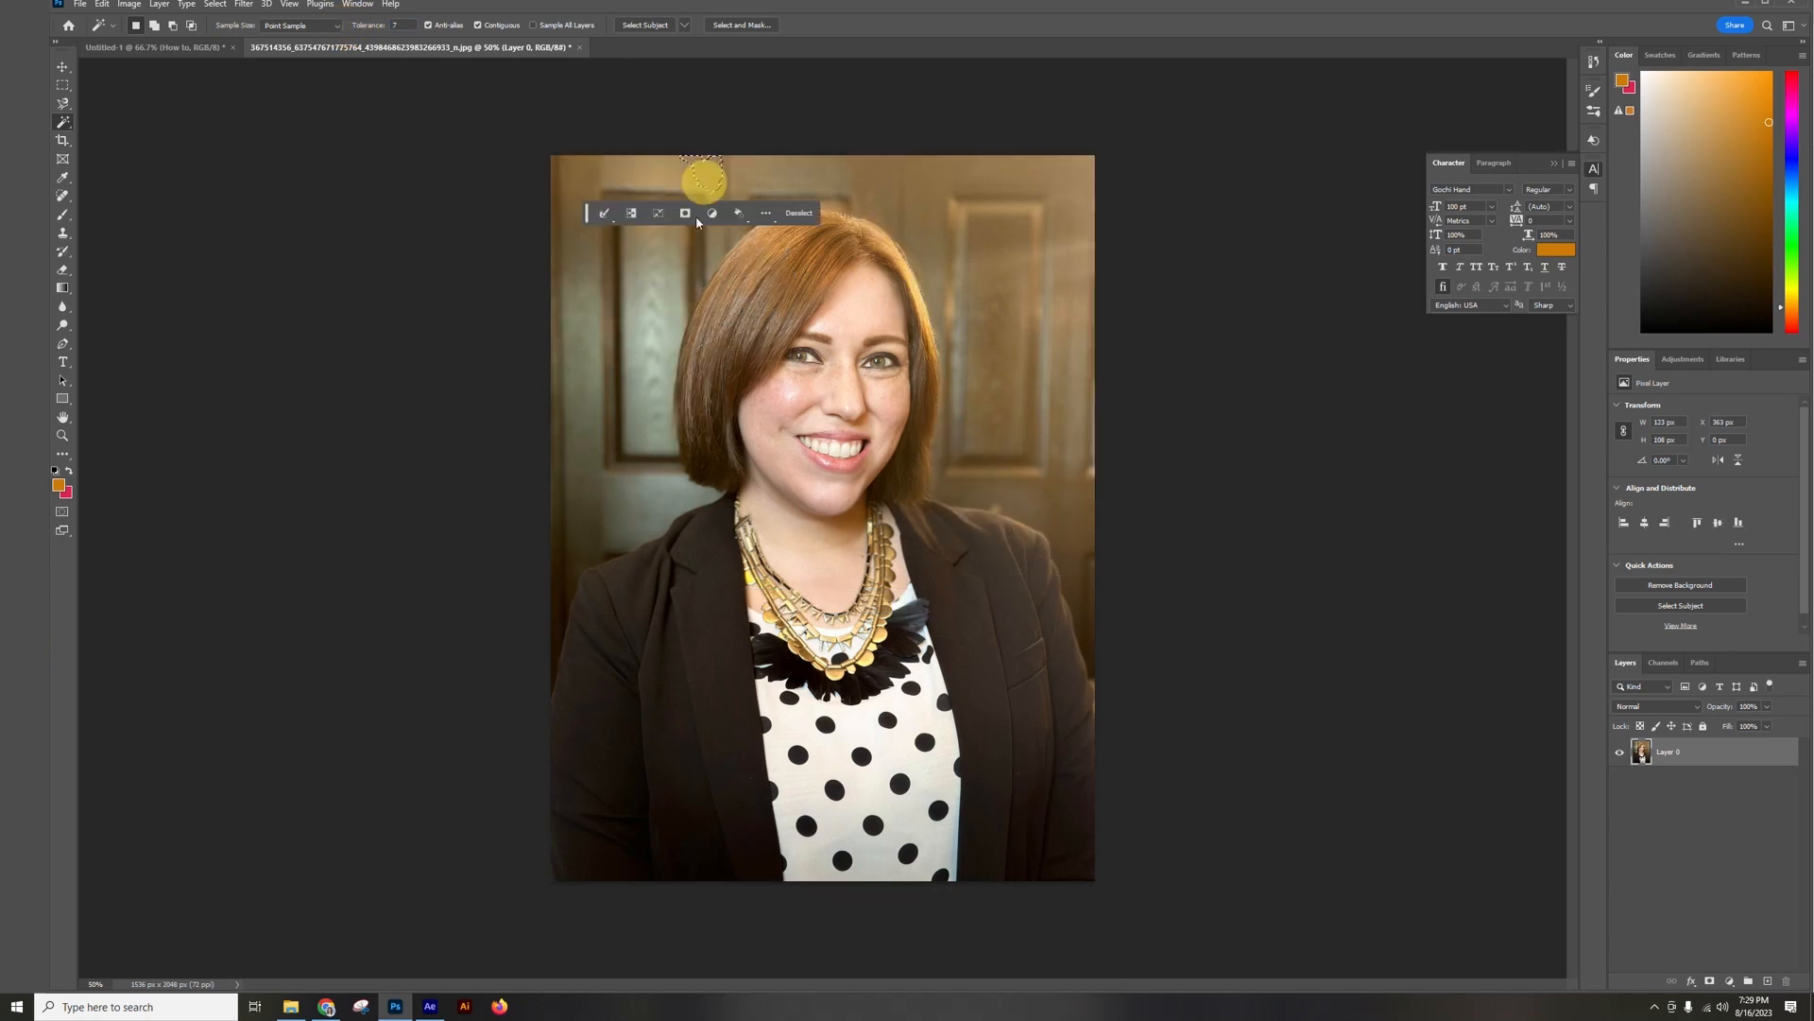
Set the Magic Wand tolerance to 24 and select the door background above the head and along its right side down to the shoulder.
left_click(373, 26)
left_click(417, 173)
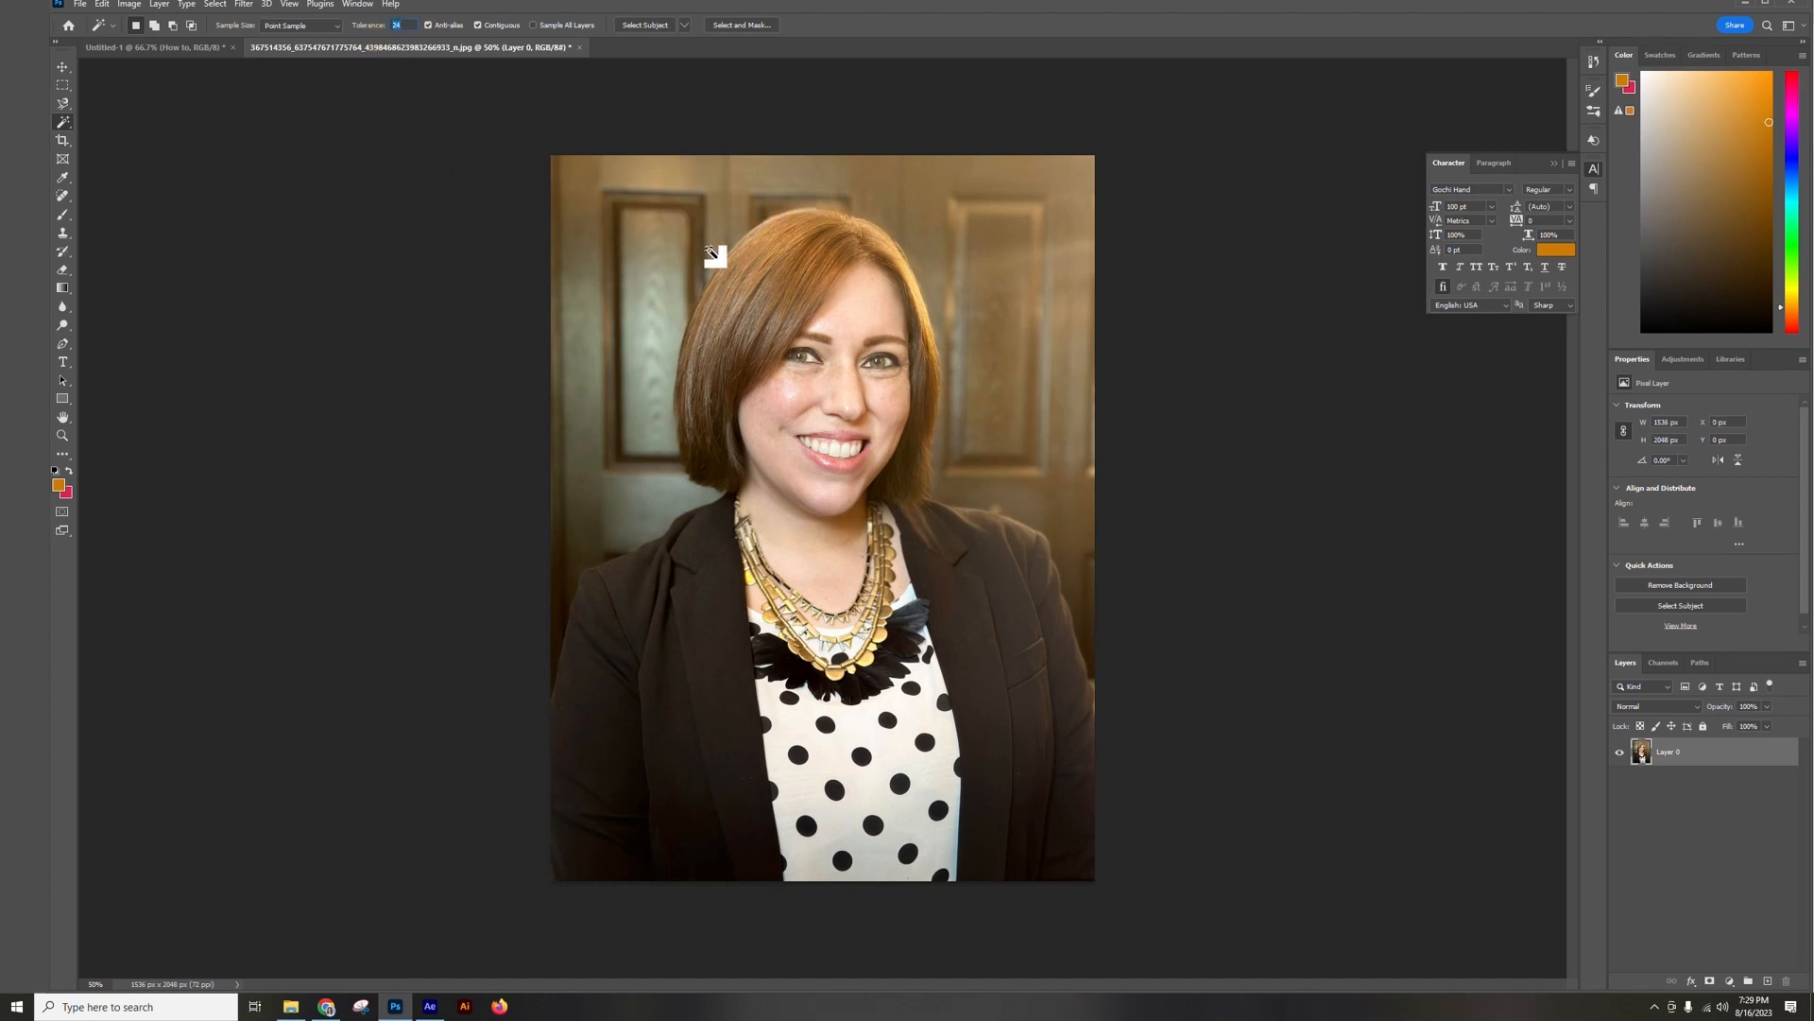
left_click(754, 175)
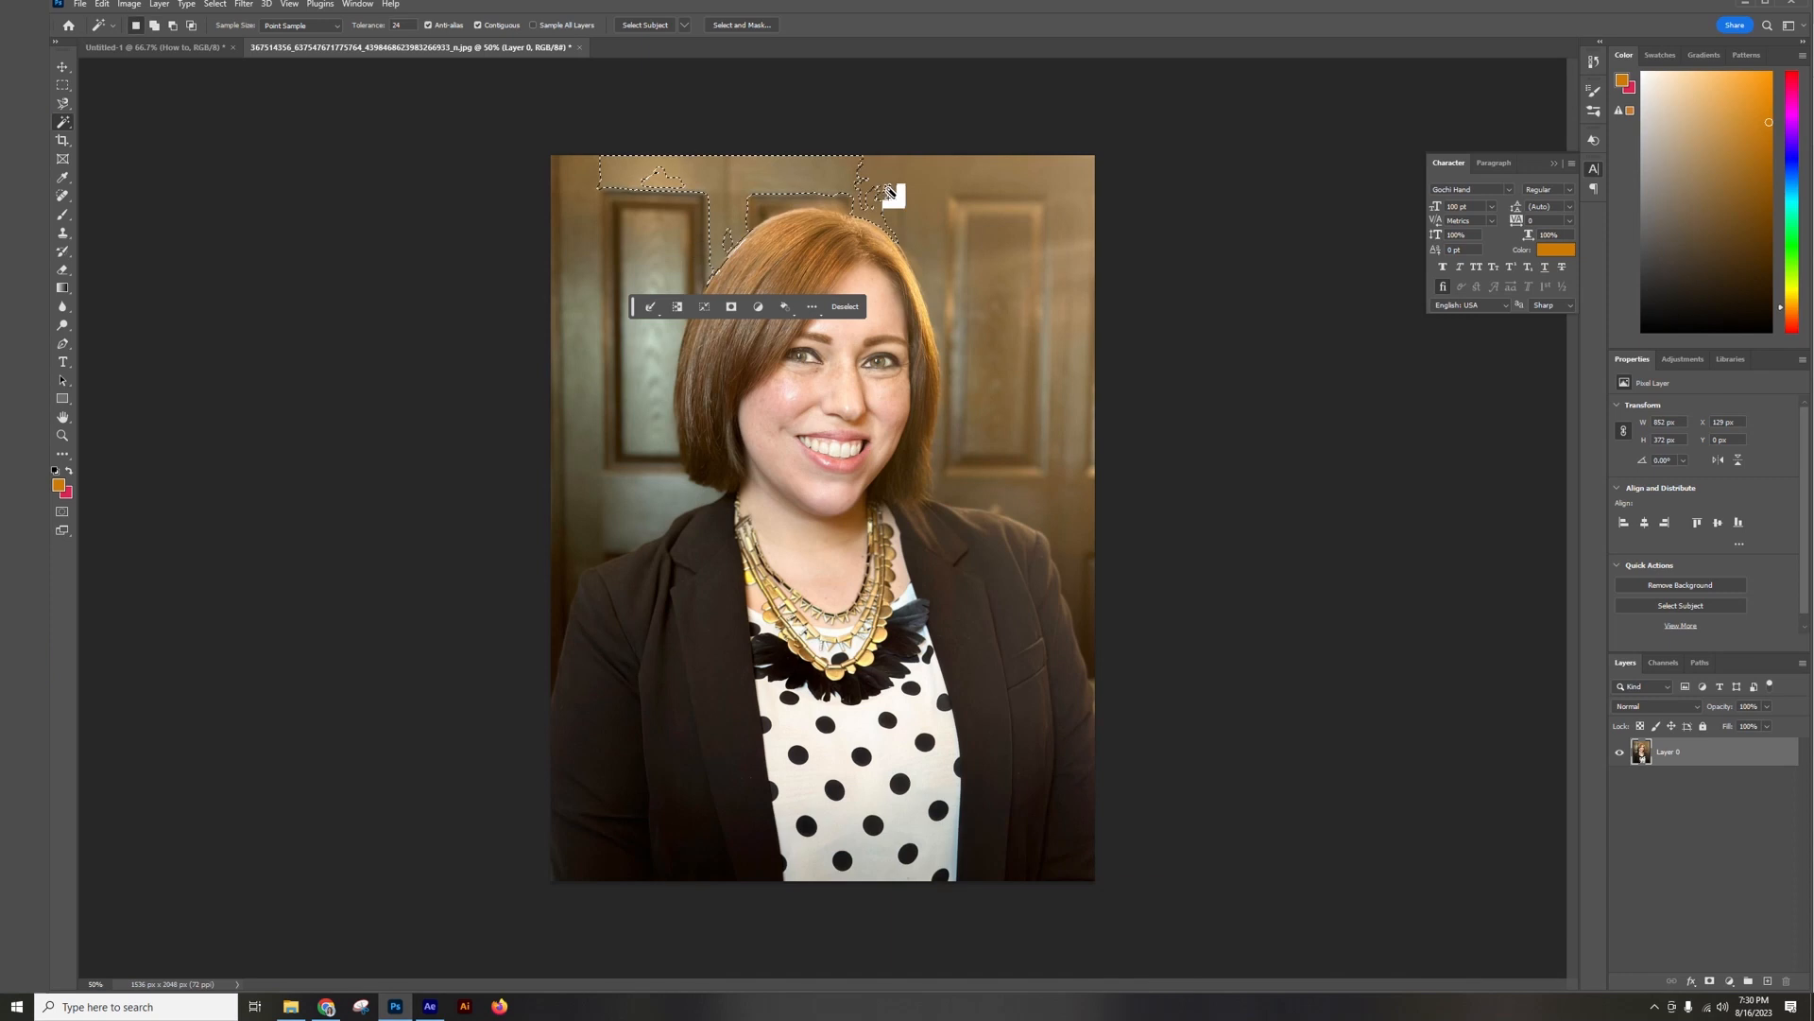
left_click(924, 182, "shift")
left_click(1024, 209, "shift")
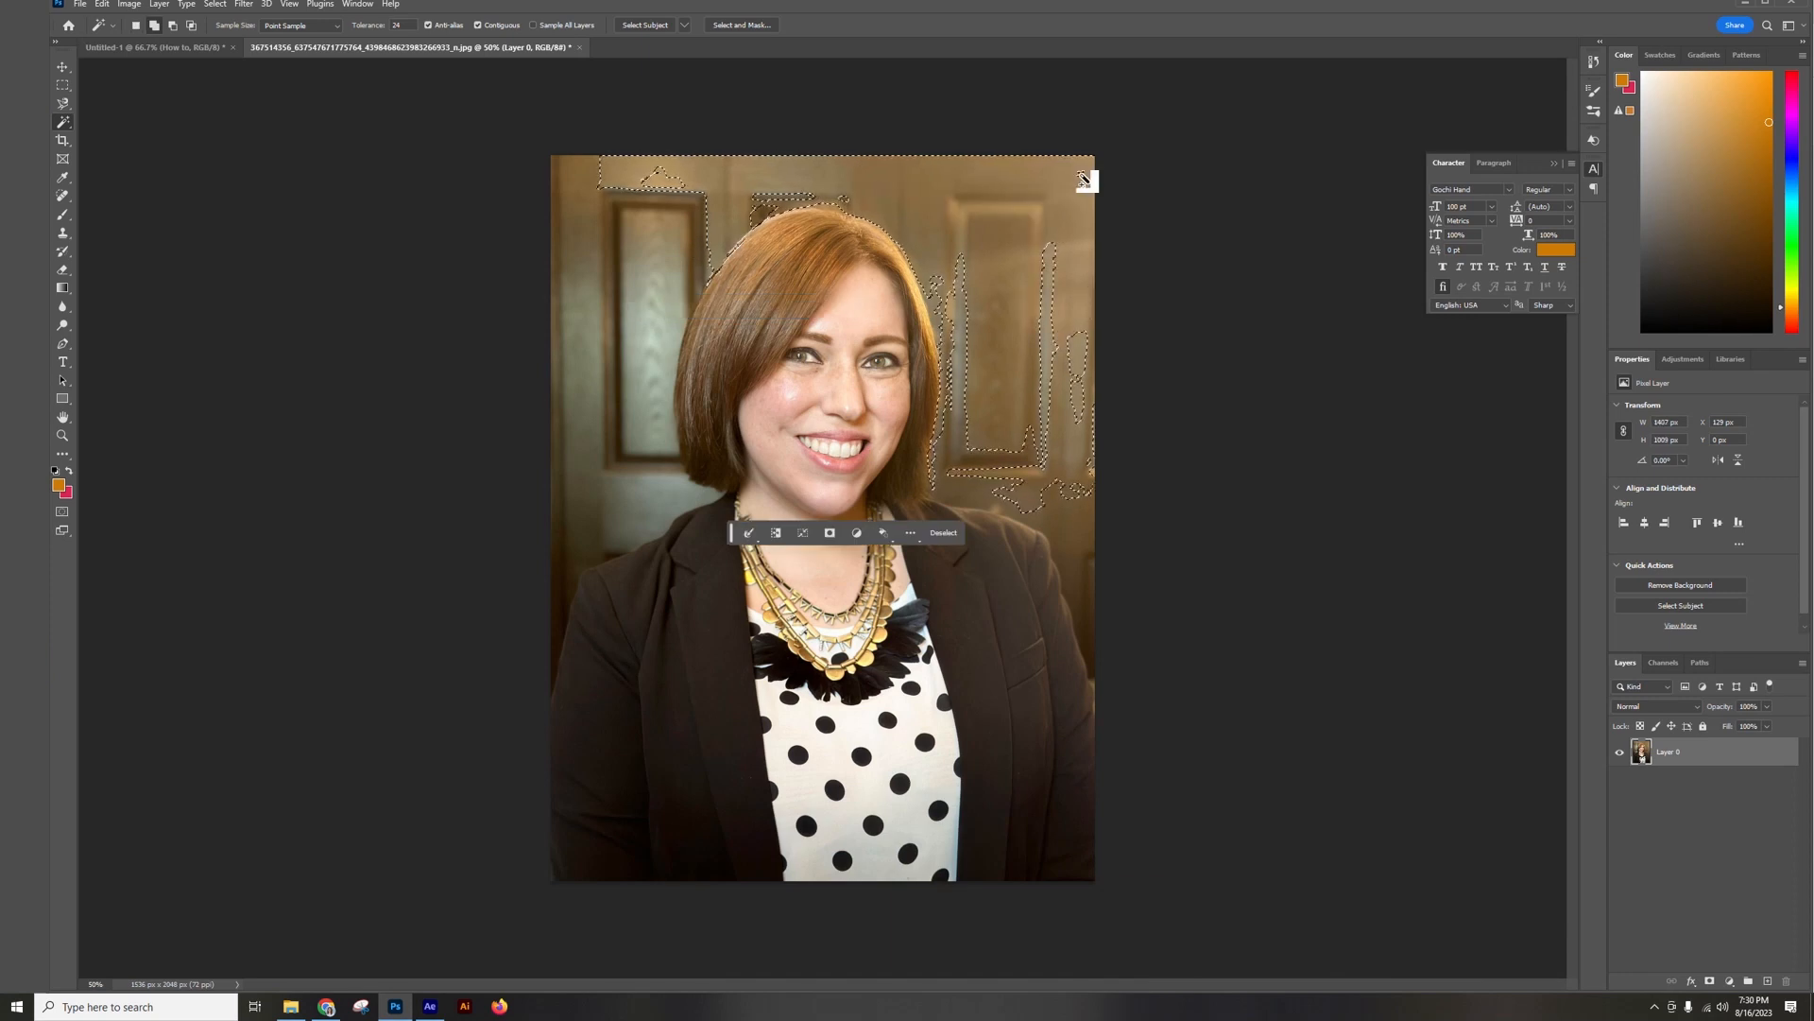
left_click(1050, 276, "shift")
left_click(1066, 521)
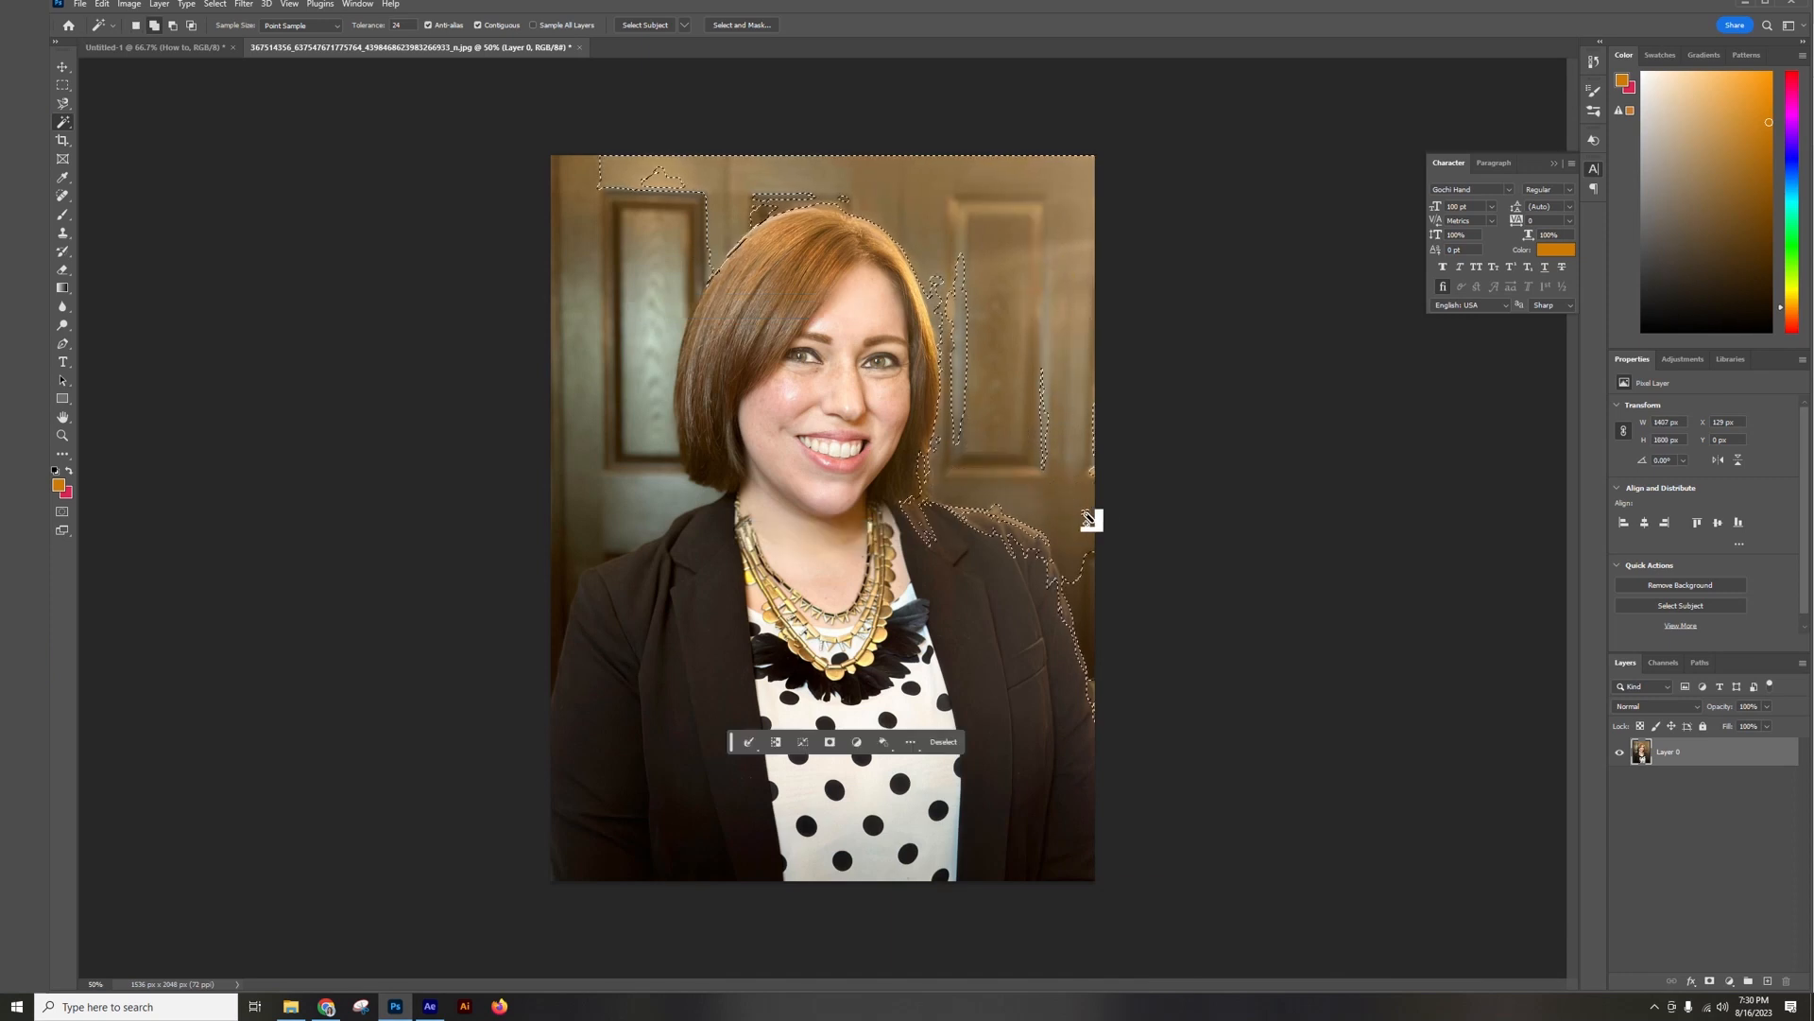
left_click(1093, 475)
key("ctrl+d")
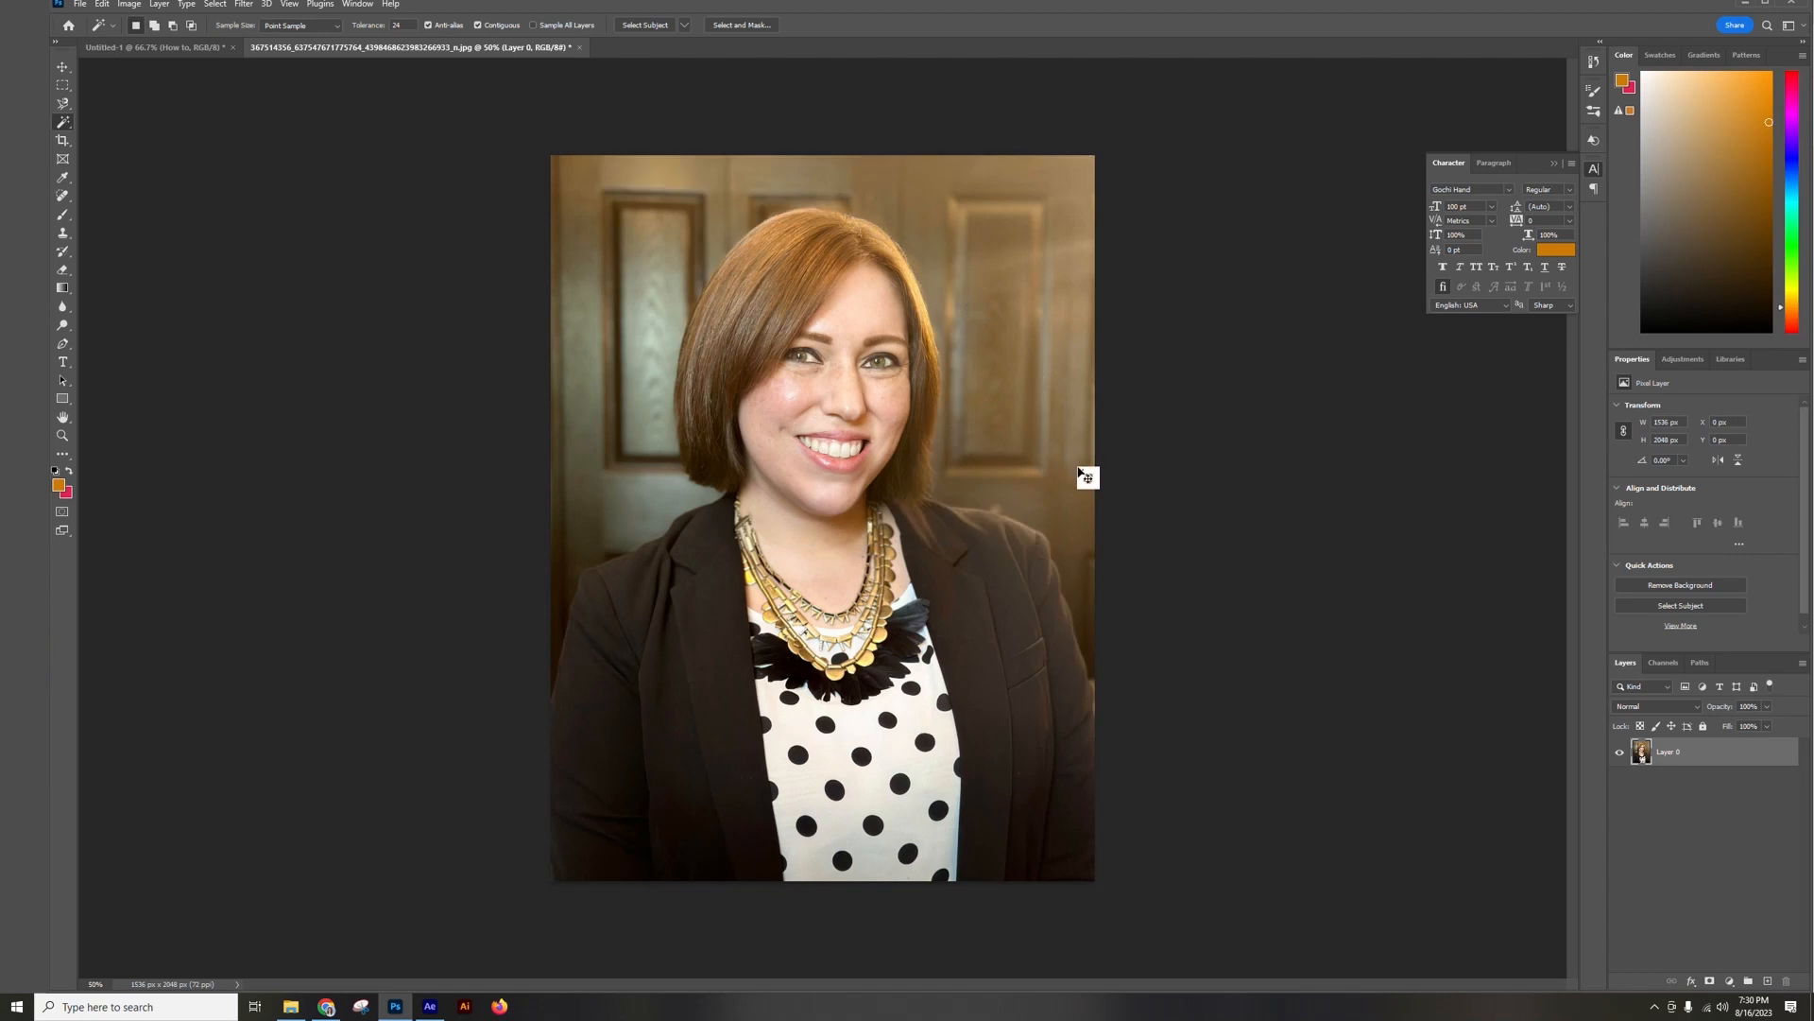
key("ctrl+z")
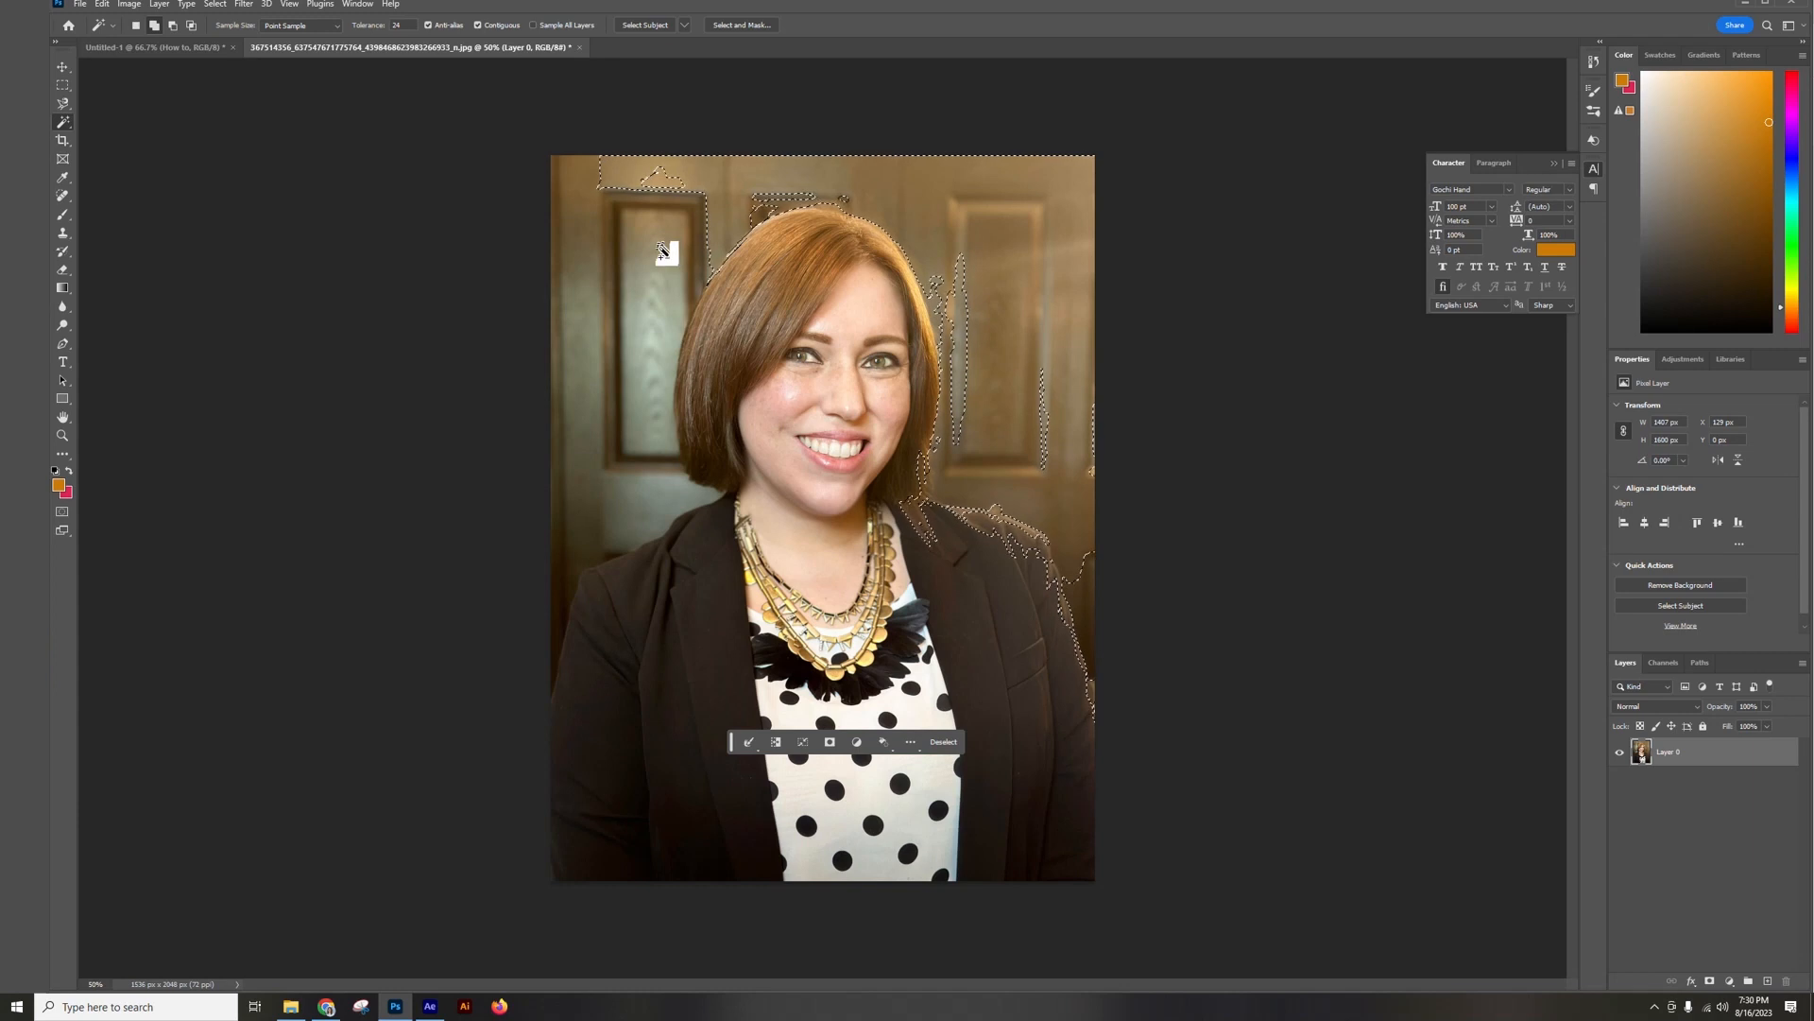
Add the door background left of the head to the selection while keeping the dark jacket out of it.
left_click(653, 200)
left_click(674, 181)
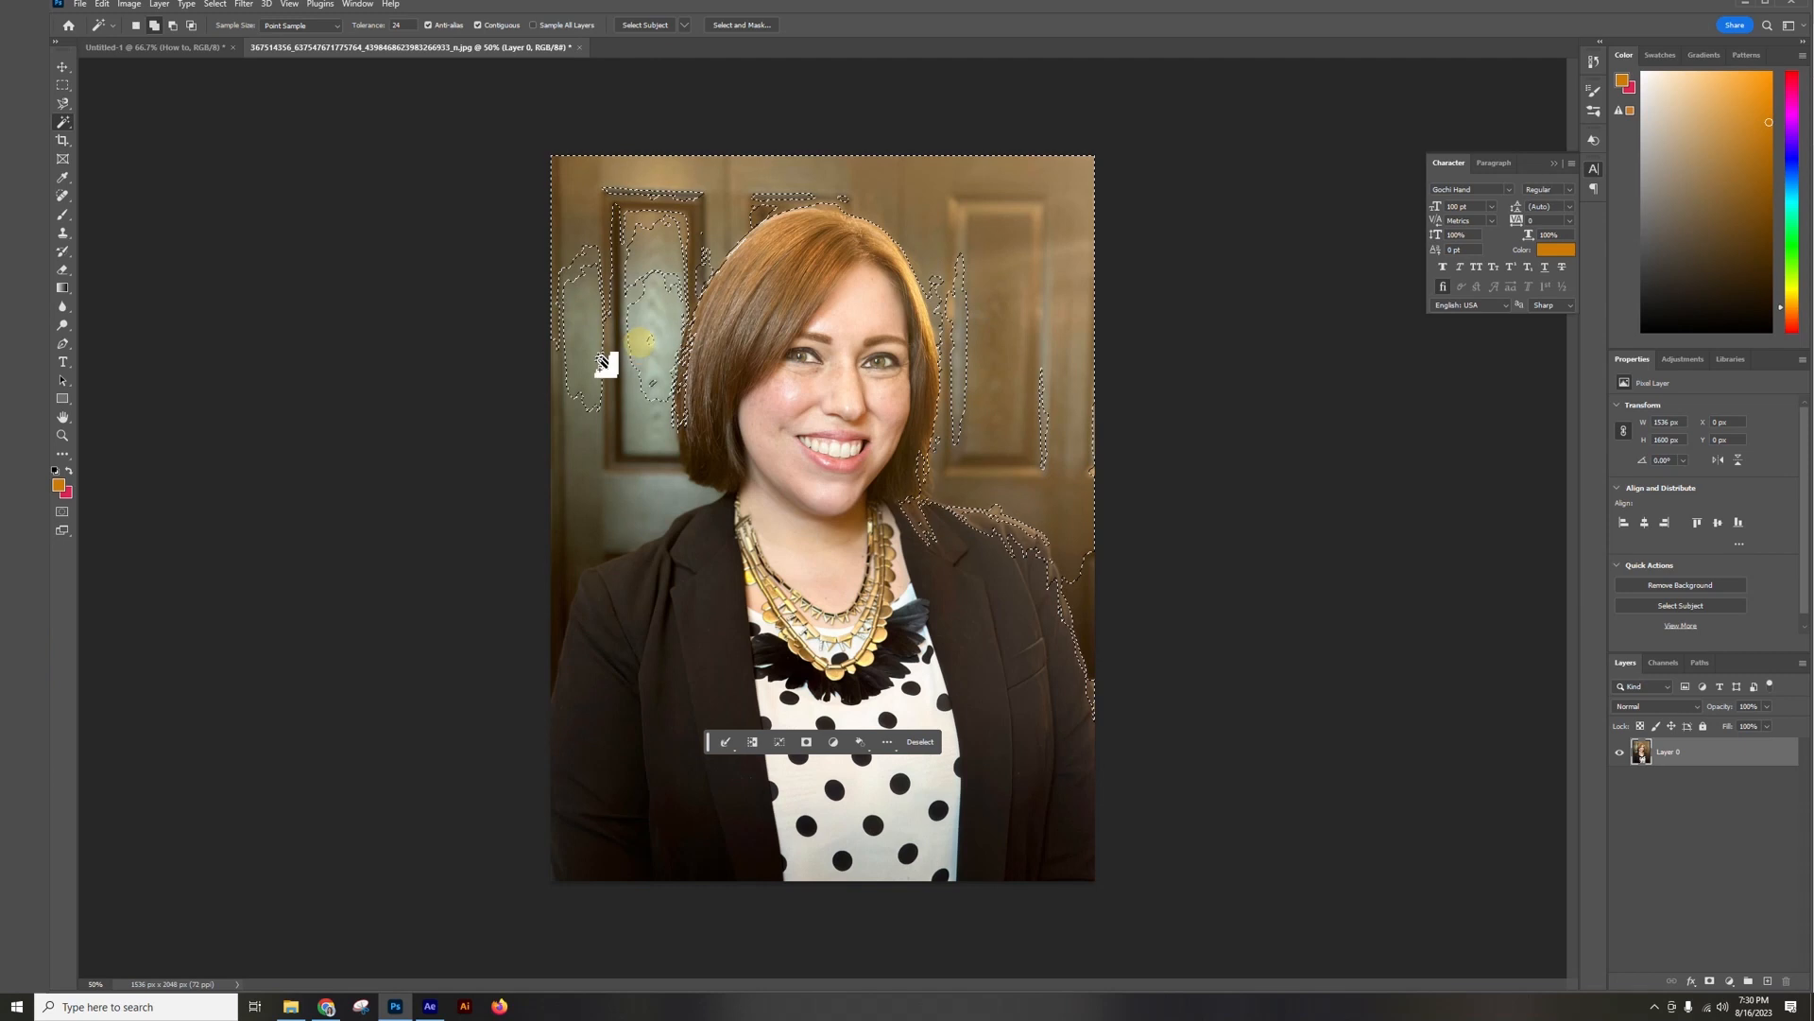
left_click(564, 551)
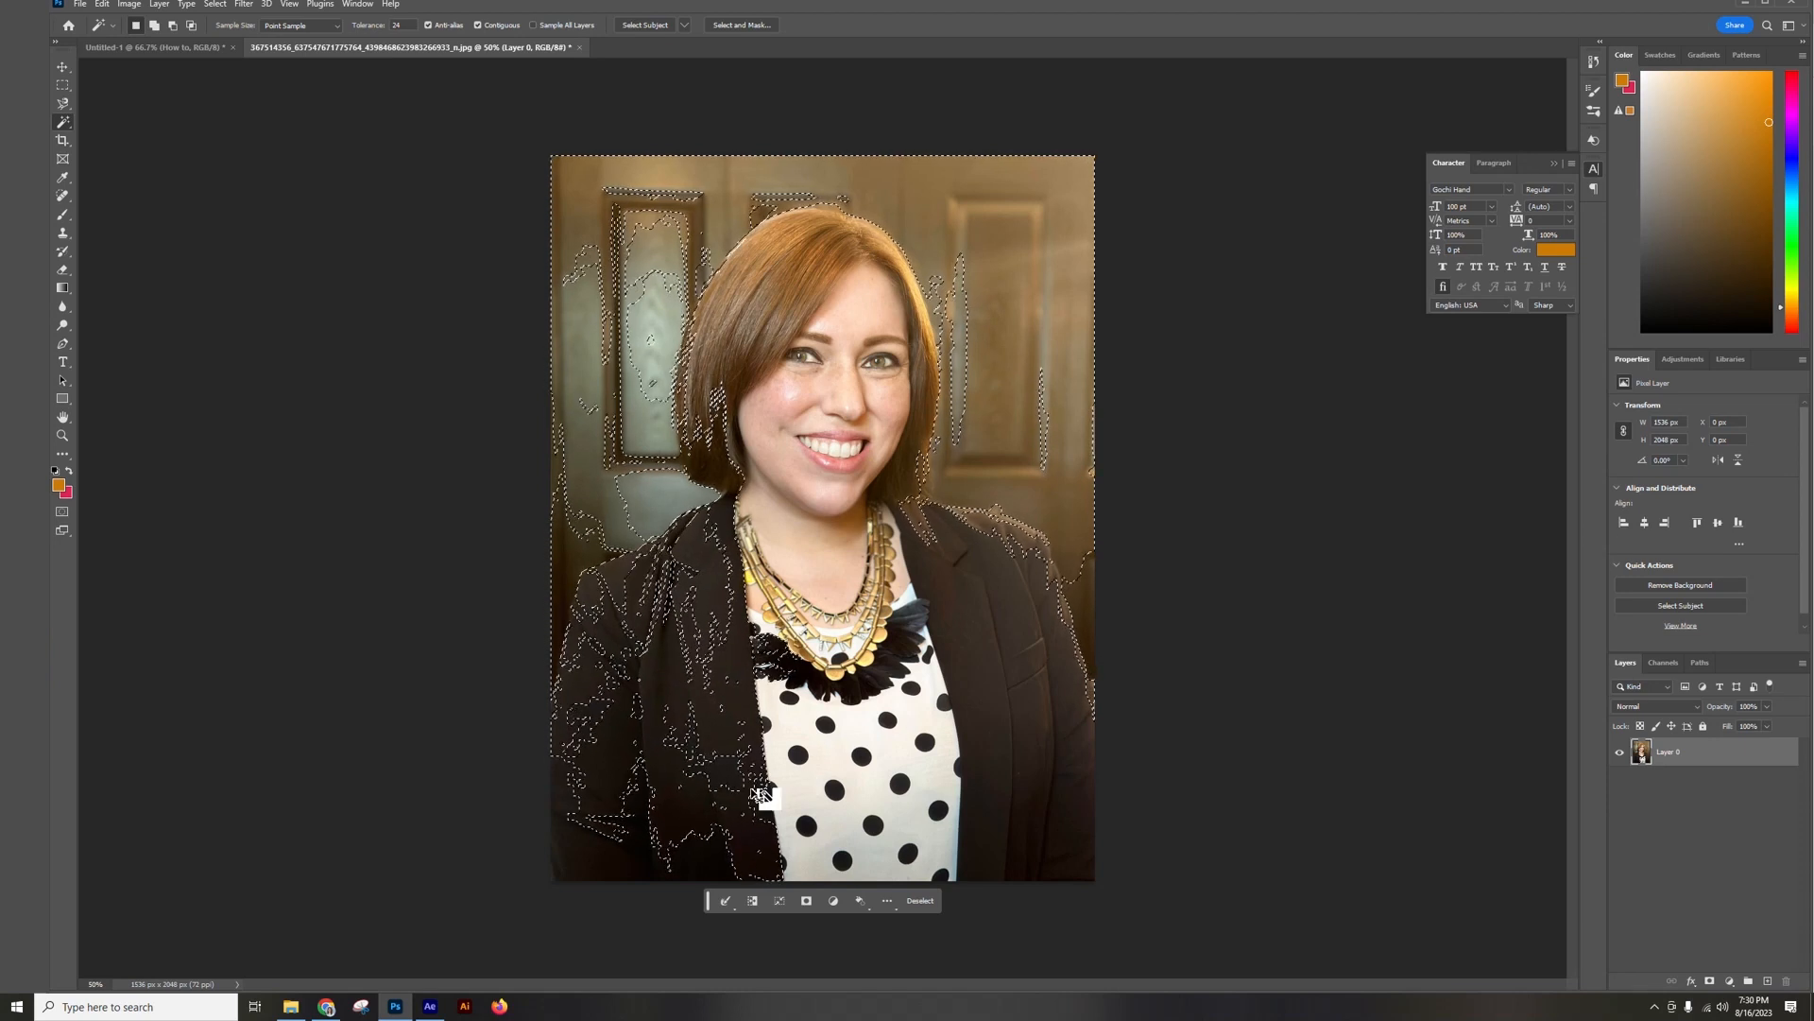
left_click(622, 726, "alt")
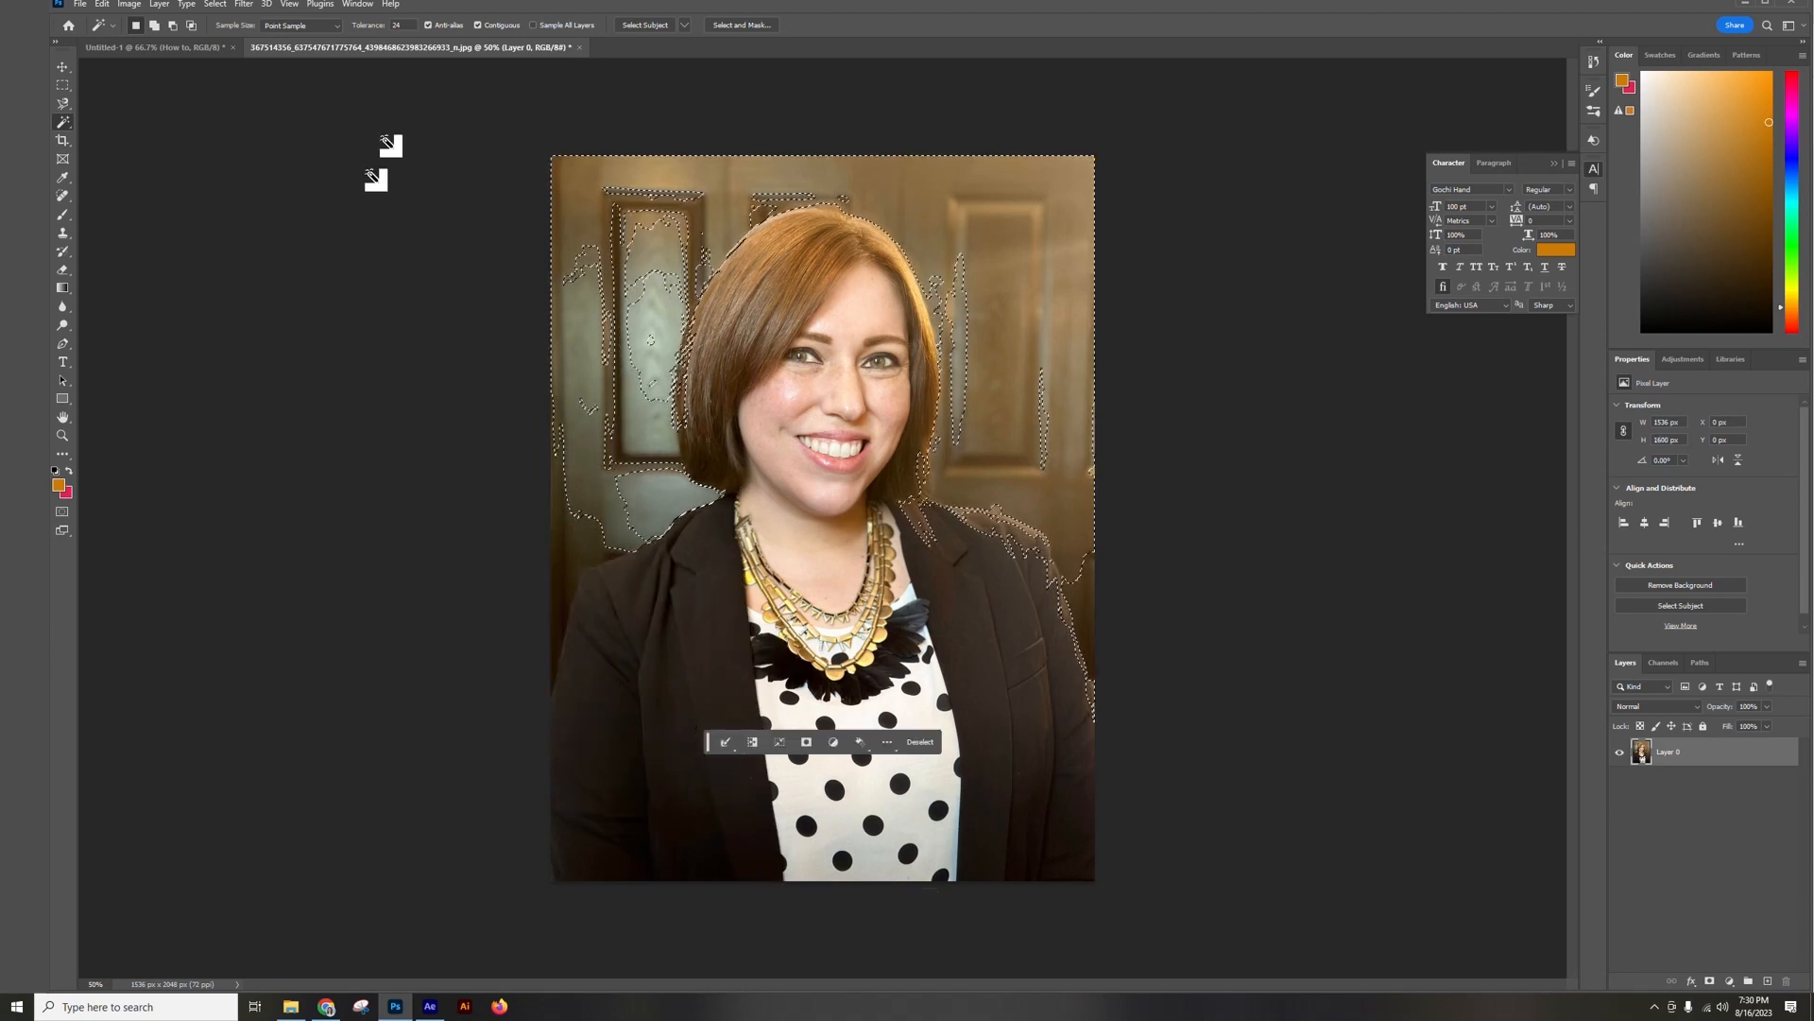
Set the Magic Wand tolerance to 15 and add the leftover areas above the left shoulder, in the left door panel and above the head.
left_click_drag(384, 28, 365, 23)
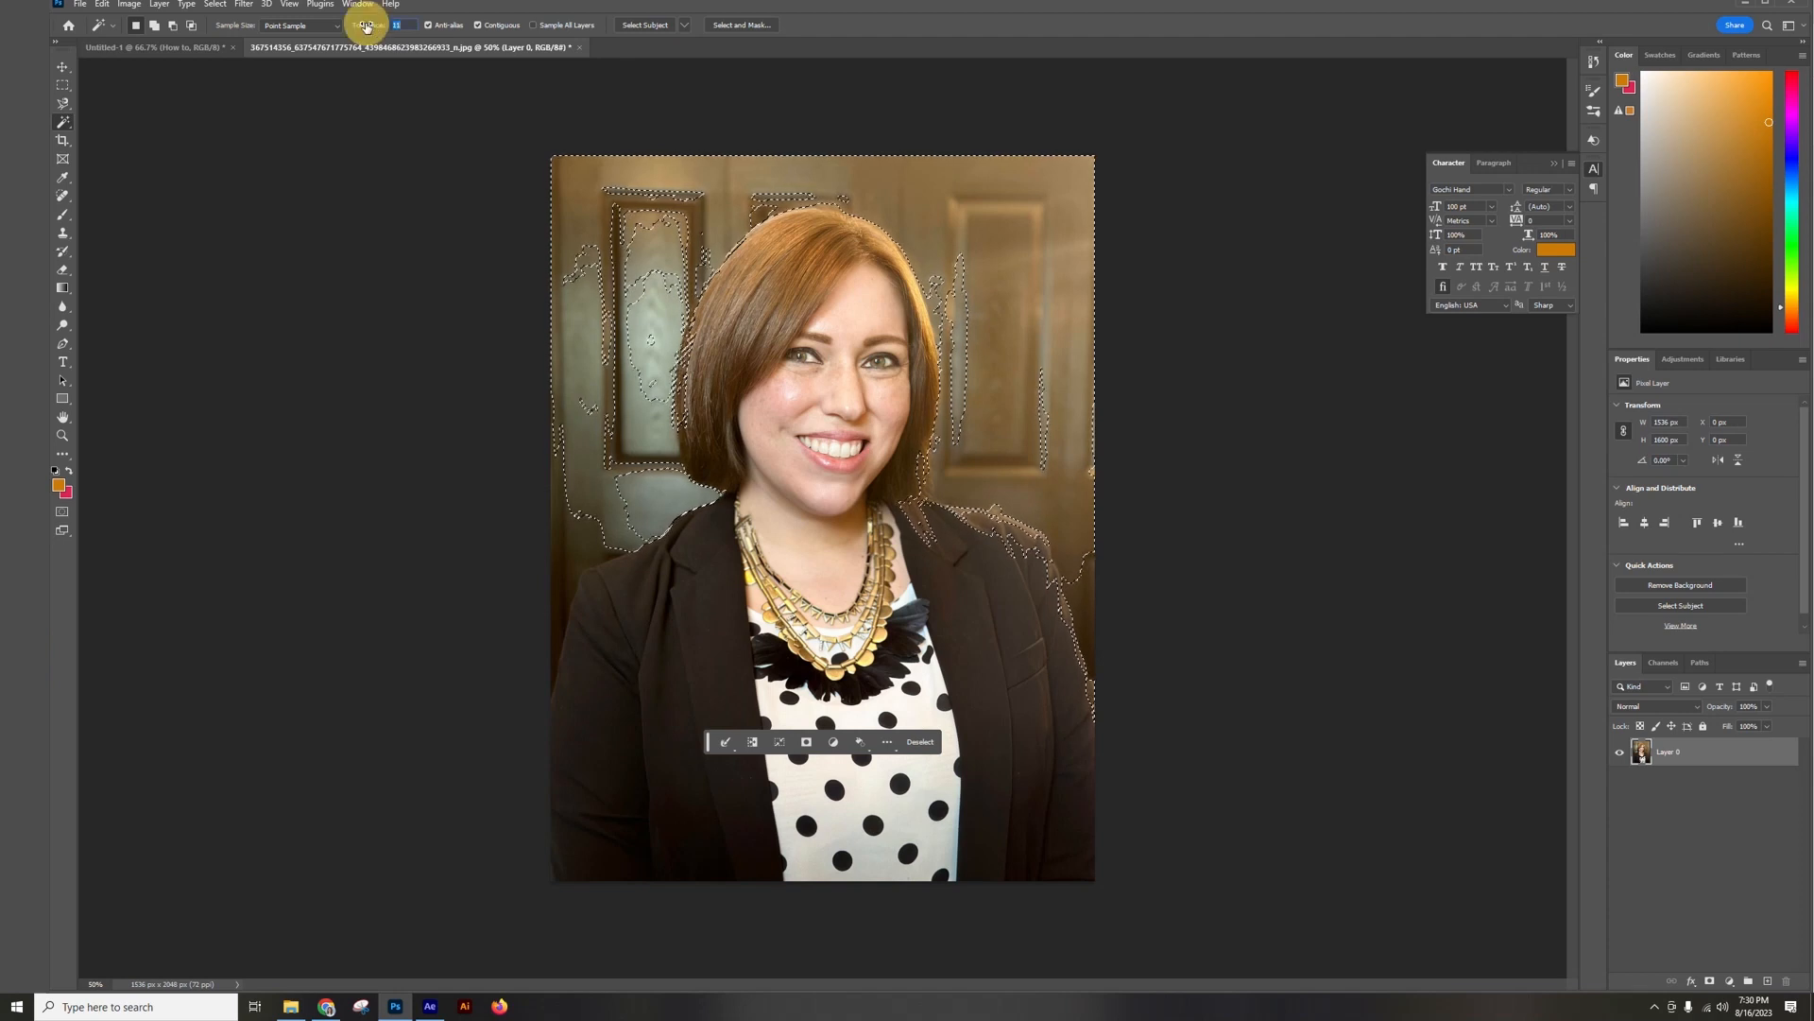
left_click(383, 24)
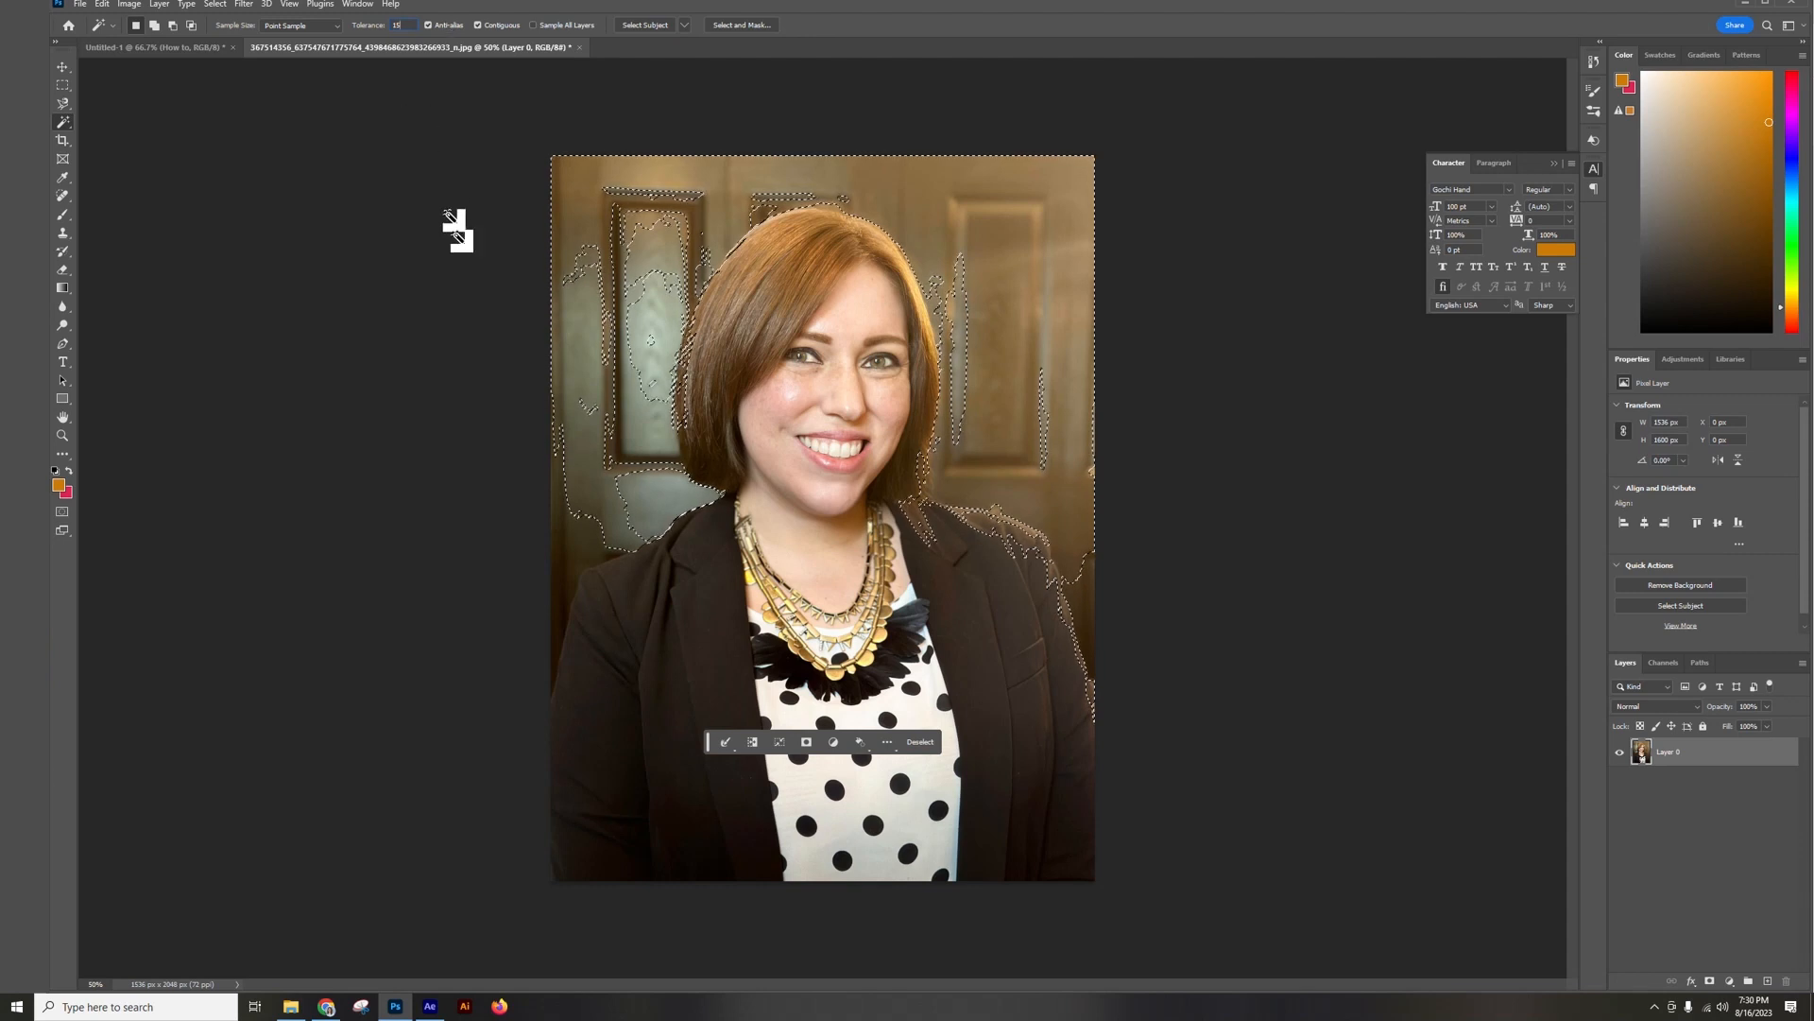
left_click(591, 560)
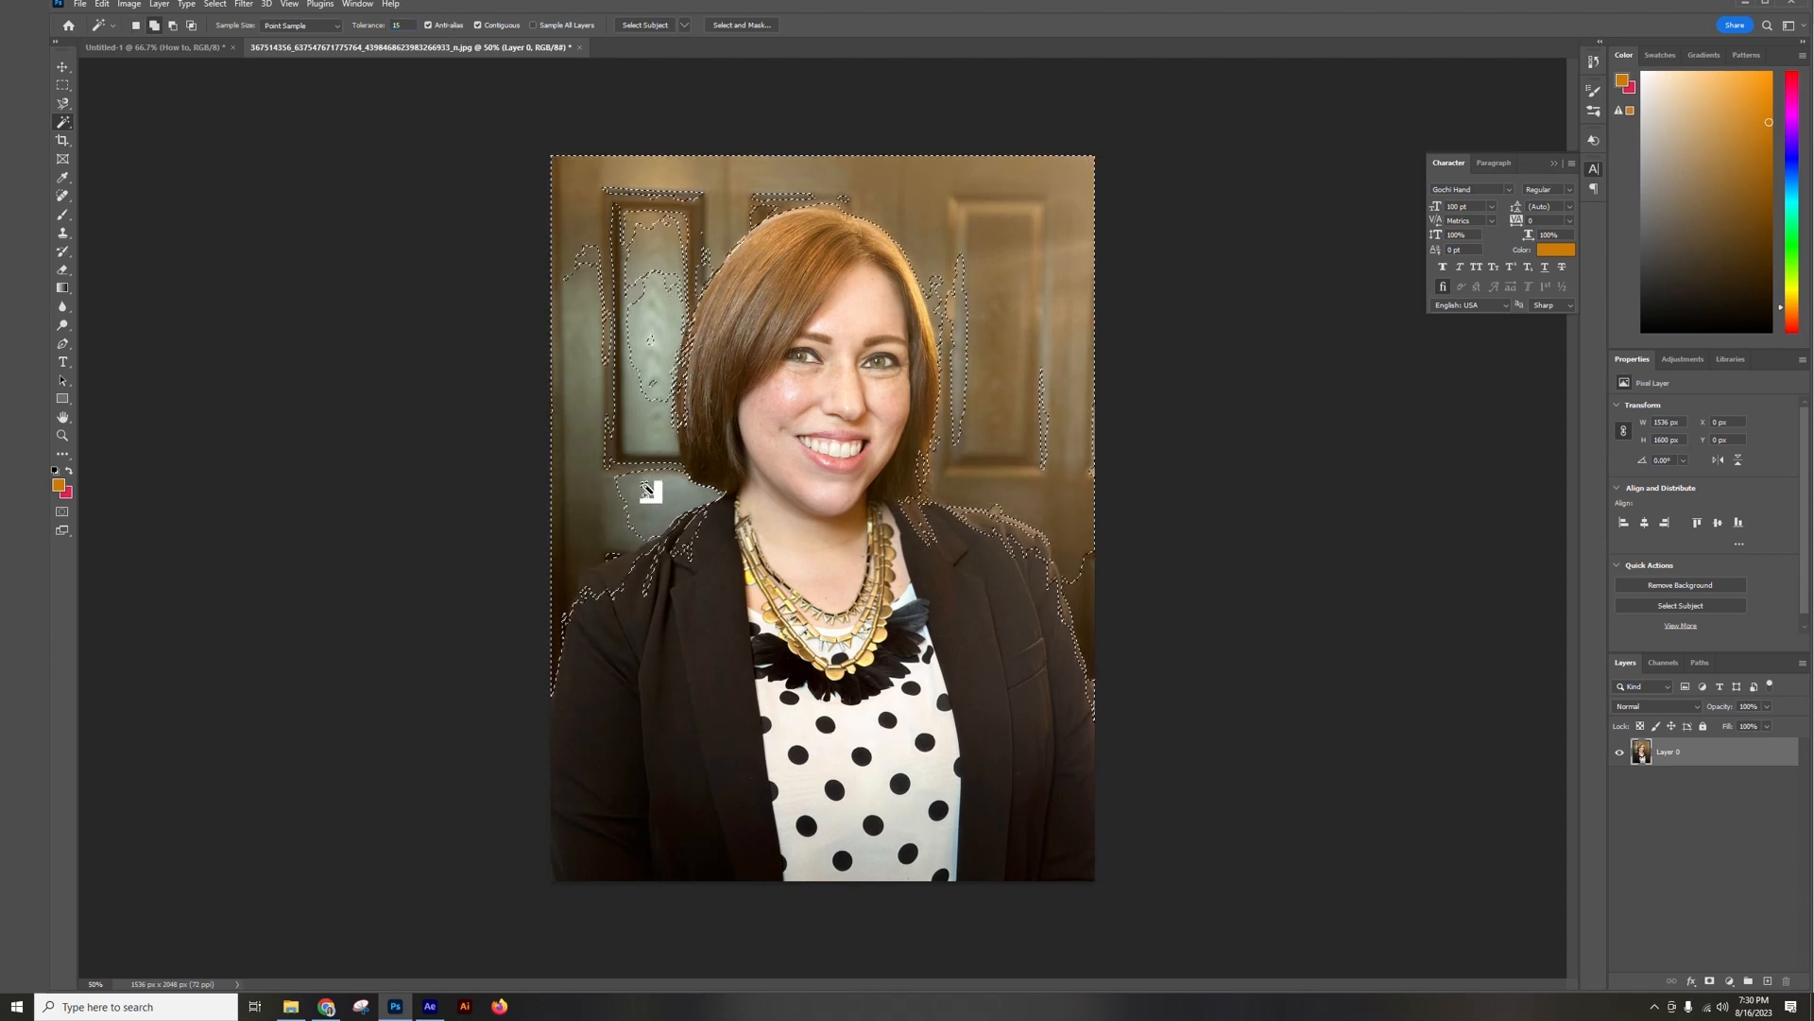
left_click(621, 463)
left_click(645, 339)
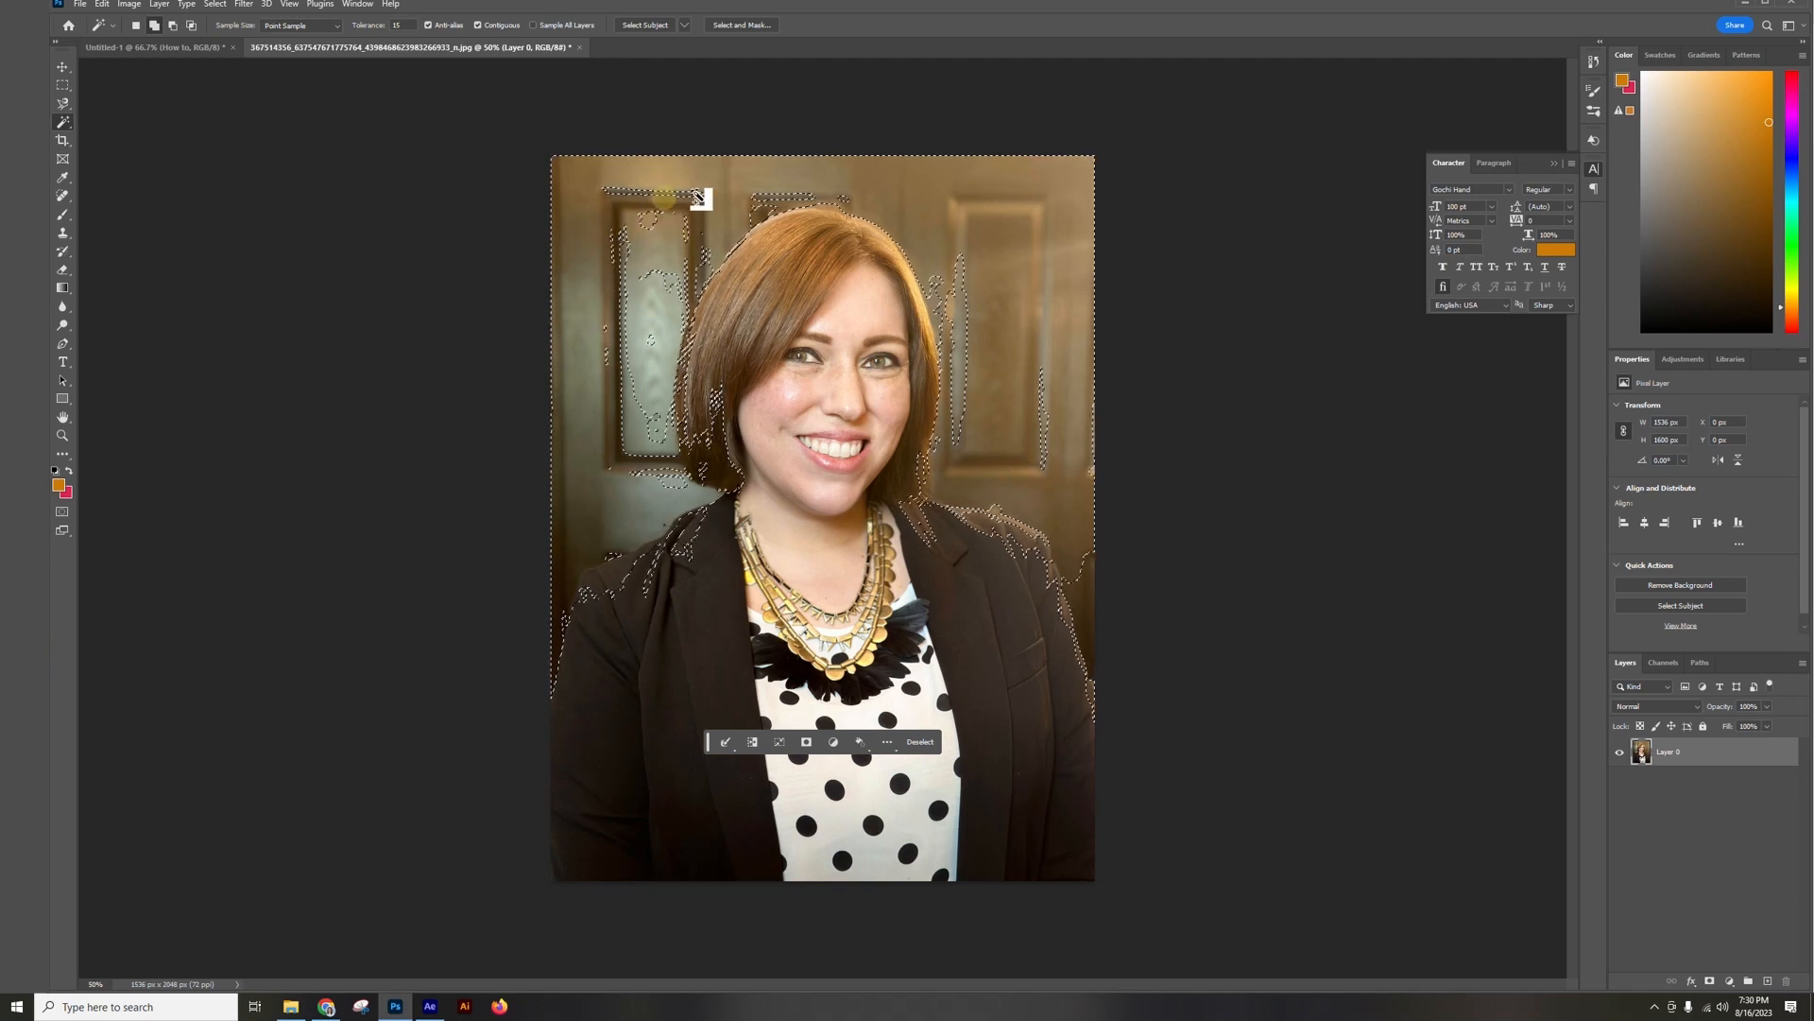
left_click(761, 203)
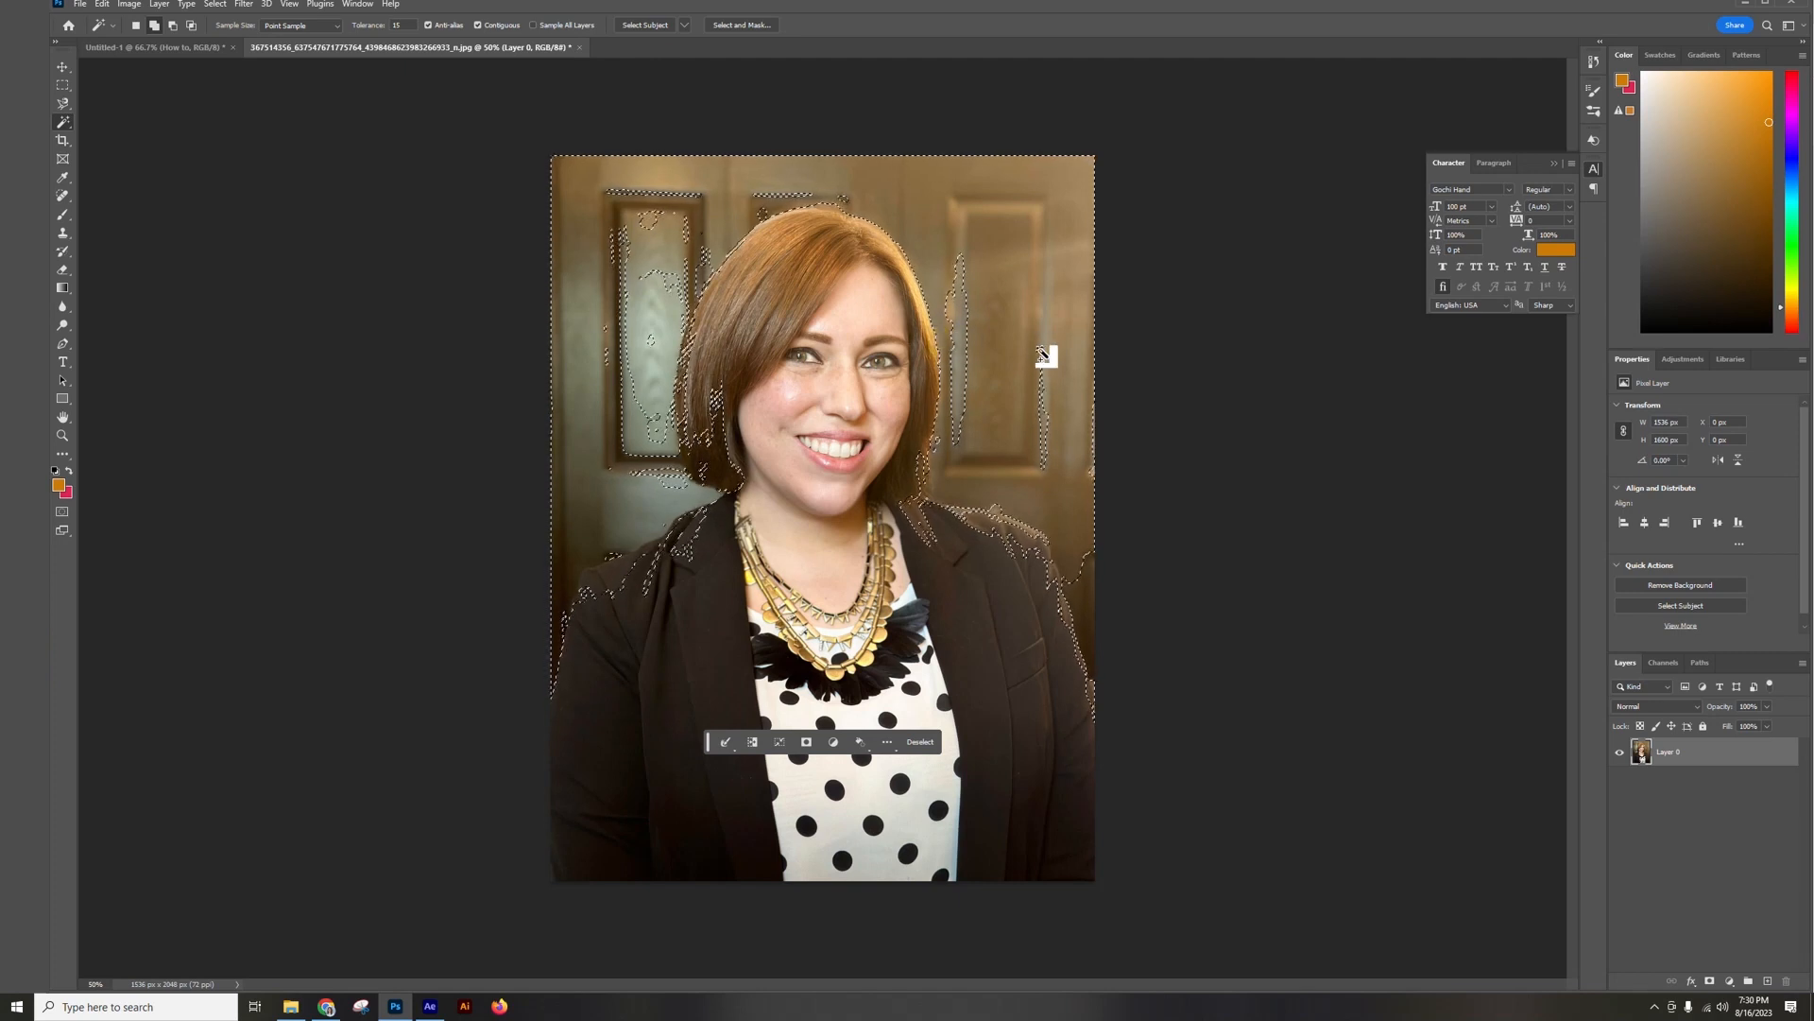
Examine the selection edges around the hair and face at closer magnification.
key("ctrl+plus")
key("ctrl+plus")
key("ctrl+plus")
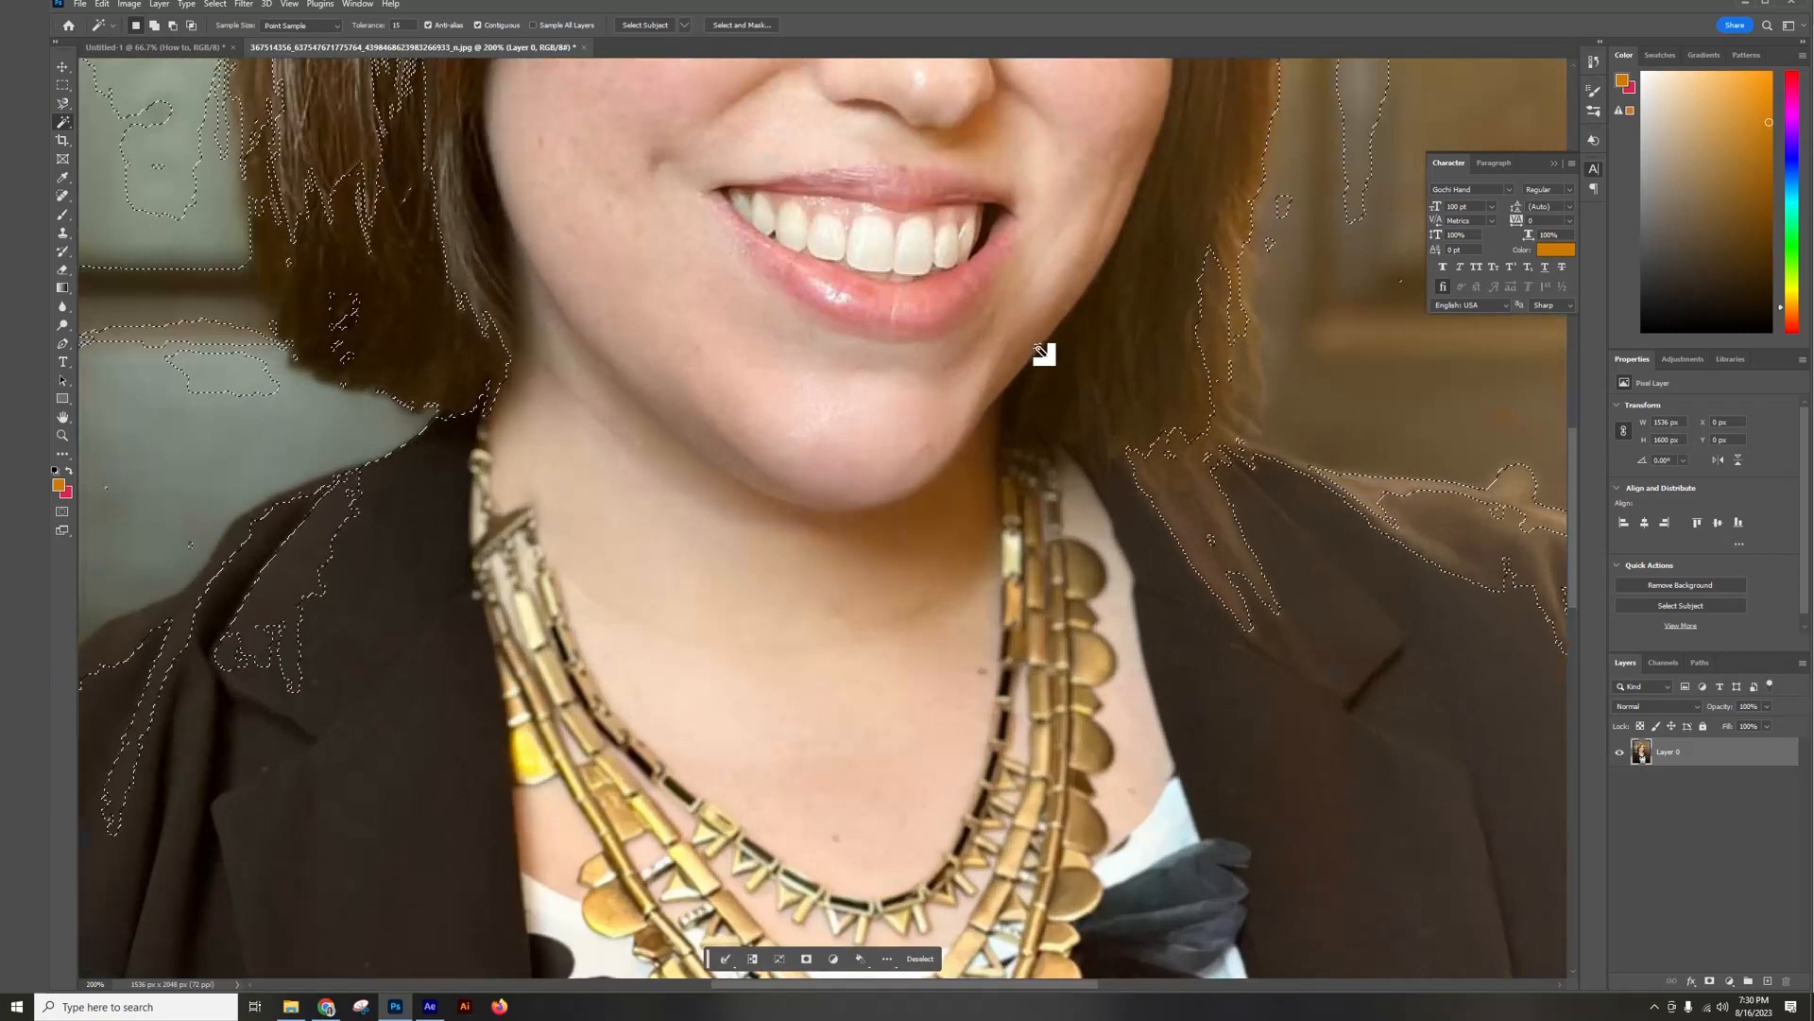
left_click_drag(1264, 226, 1136, 365)
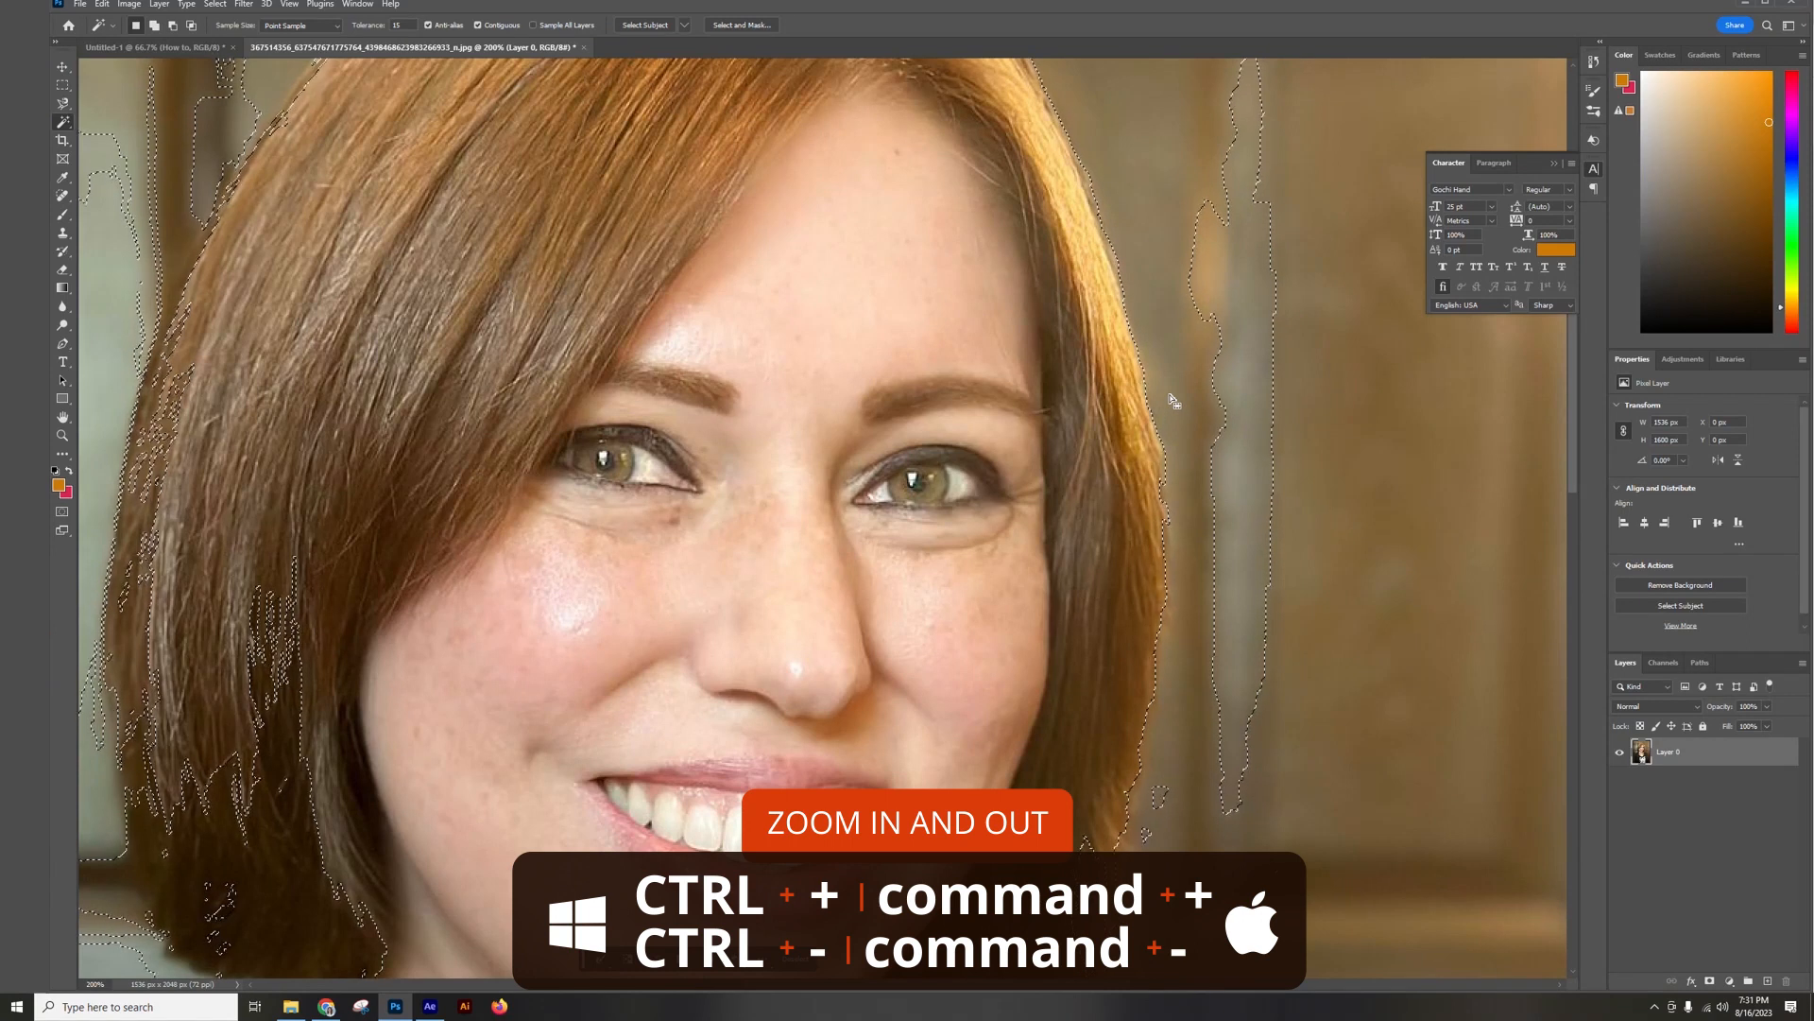
key("ctrl+plus")
key("ctrl+plus")
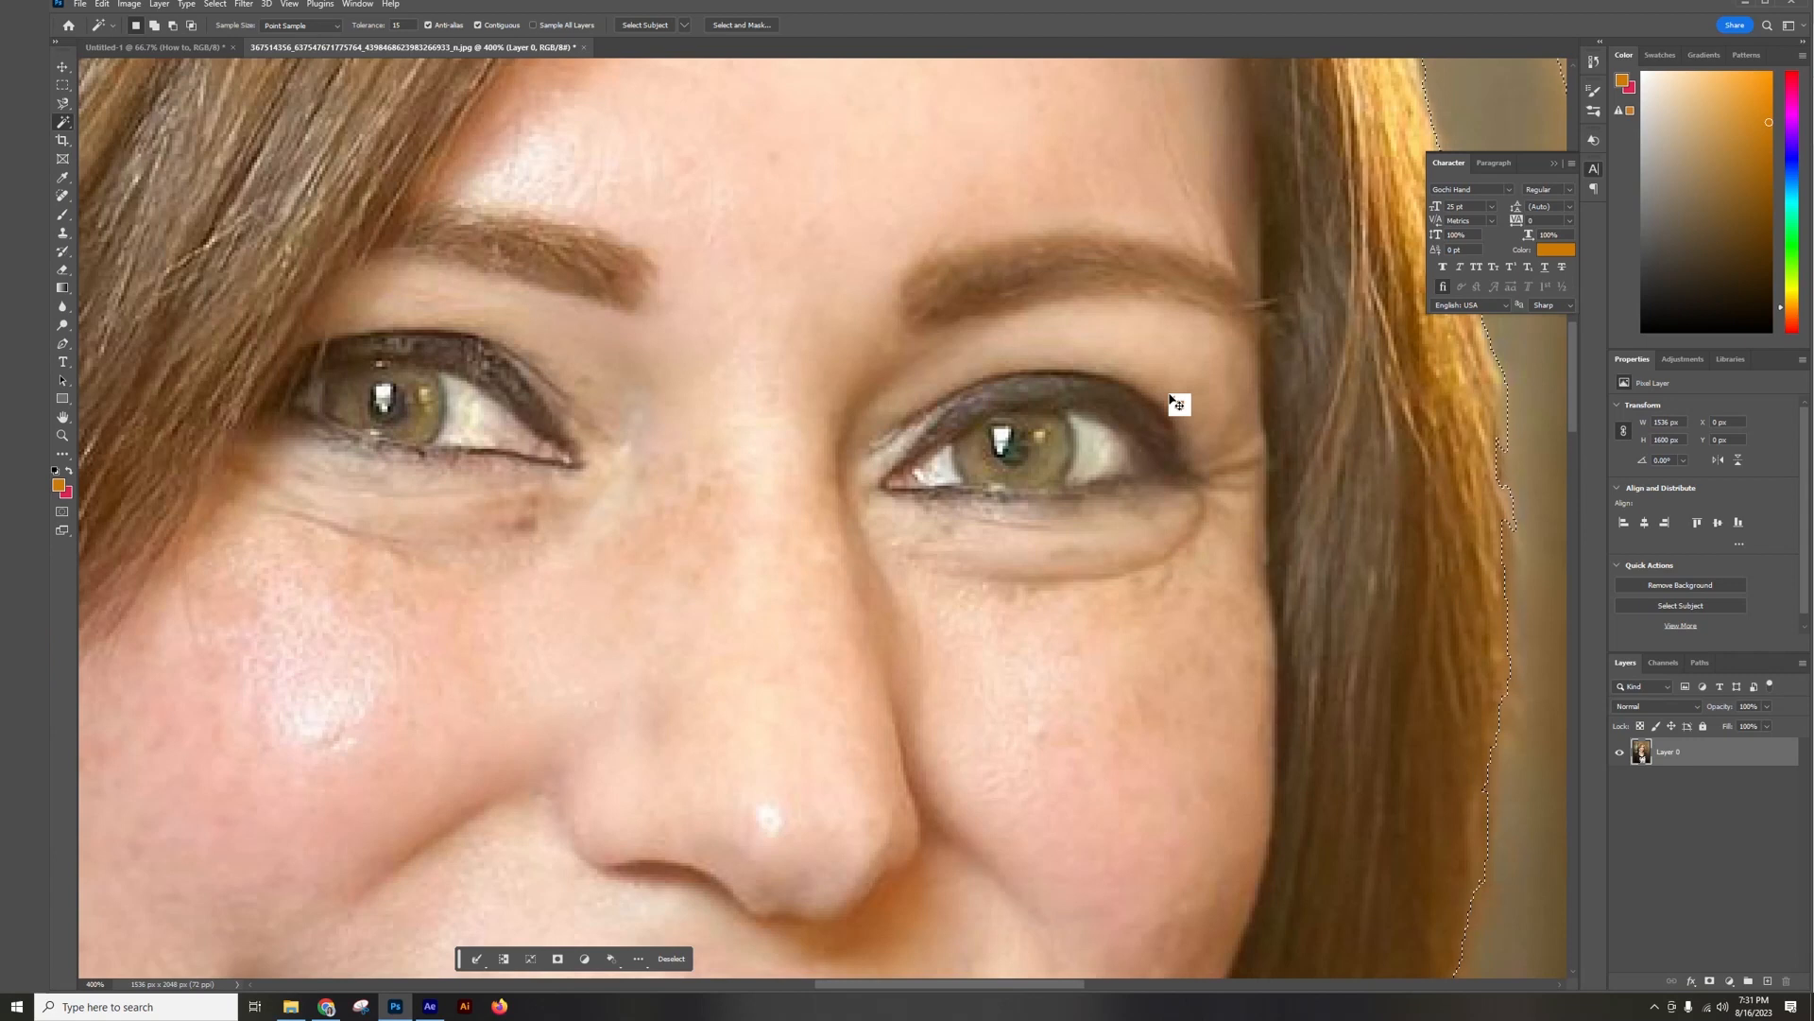
key("ctrl+minus")
key("ctrl+minus")
key("ctrl+minus")
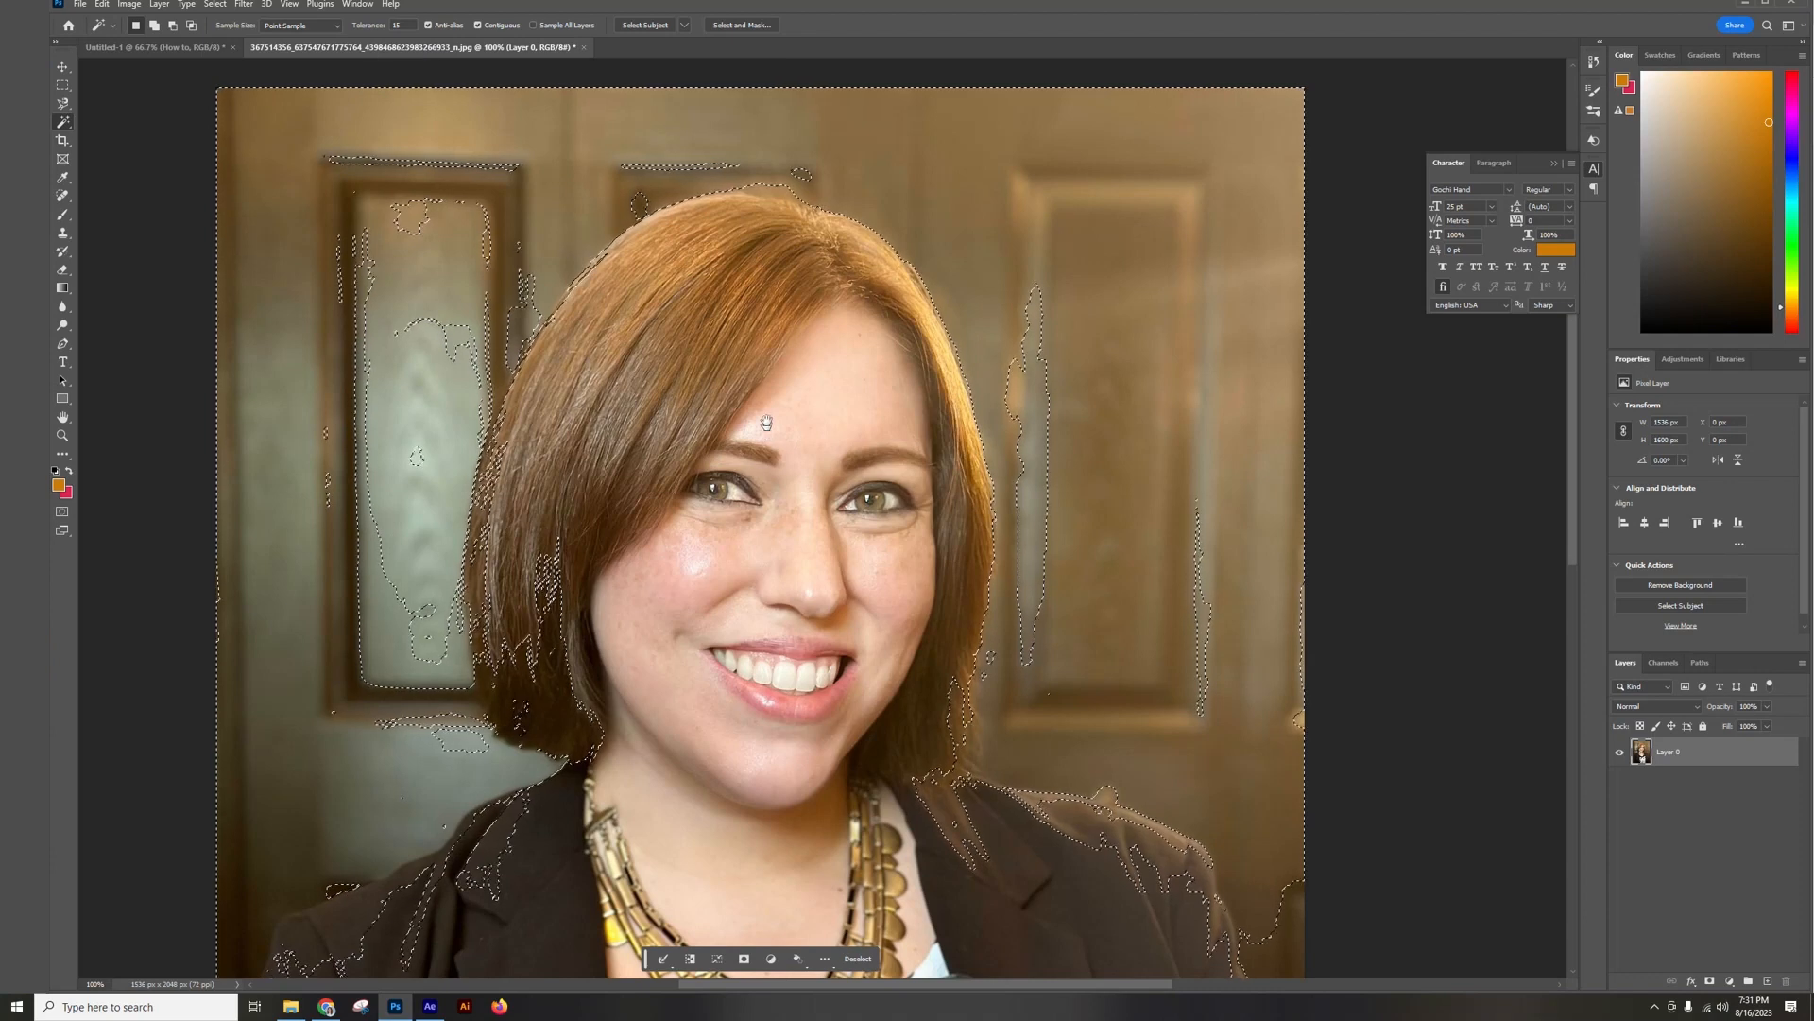
left_click_drag(767, 422, 791, 140)
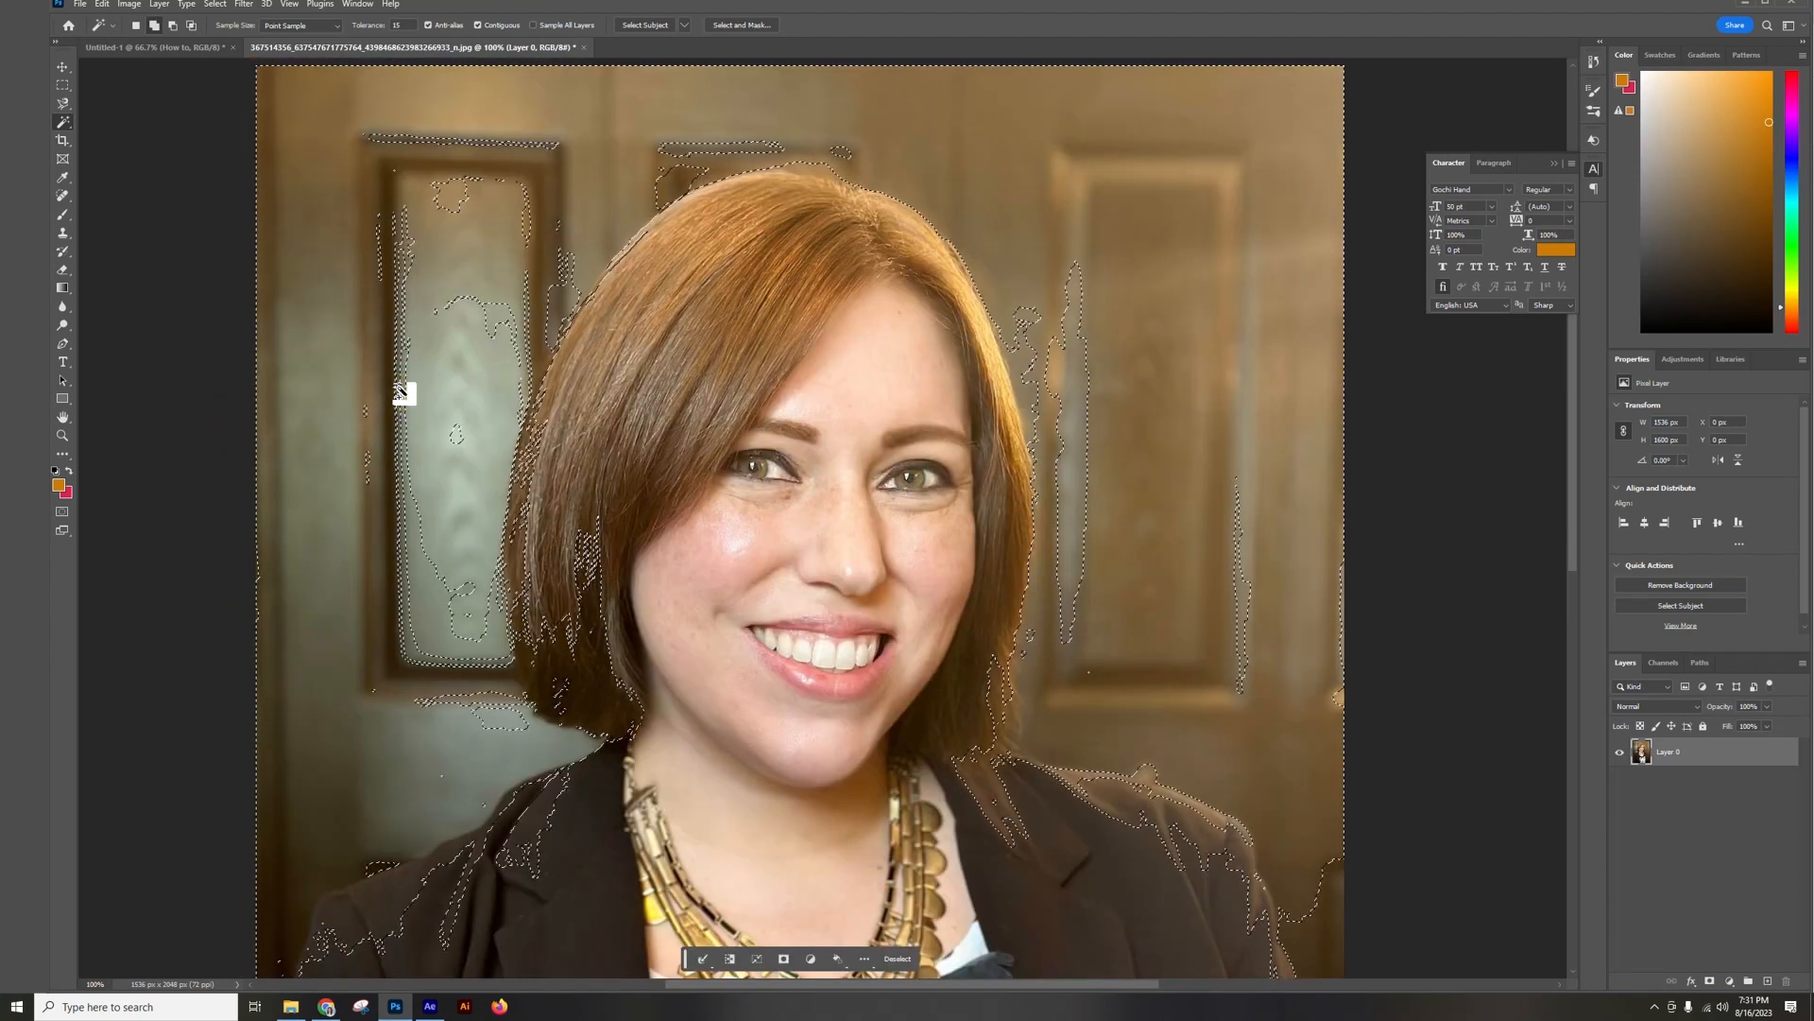
Add more unselected patches in and below the left door panel to the selection.
left_click(496, 722)
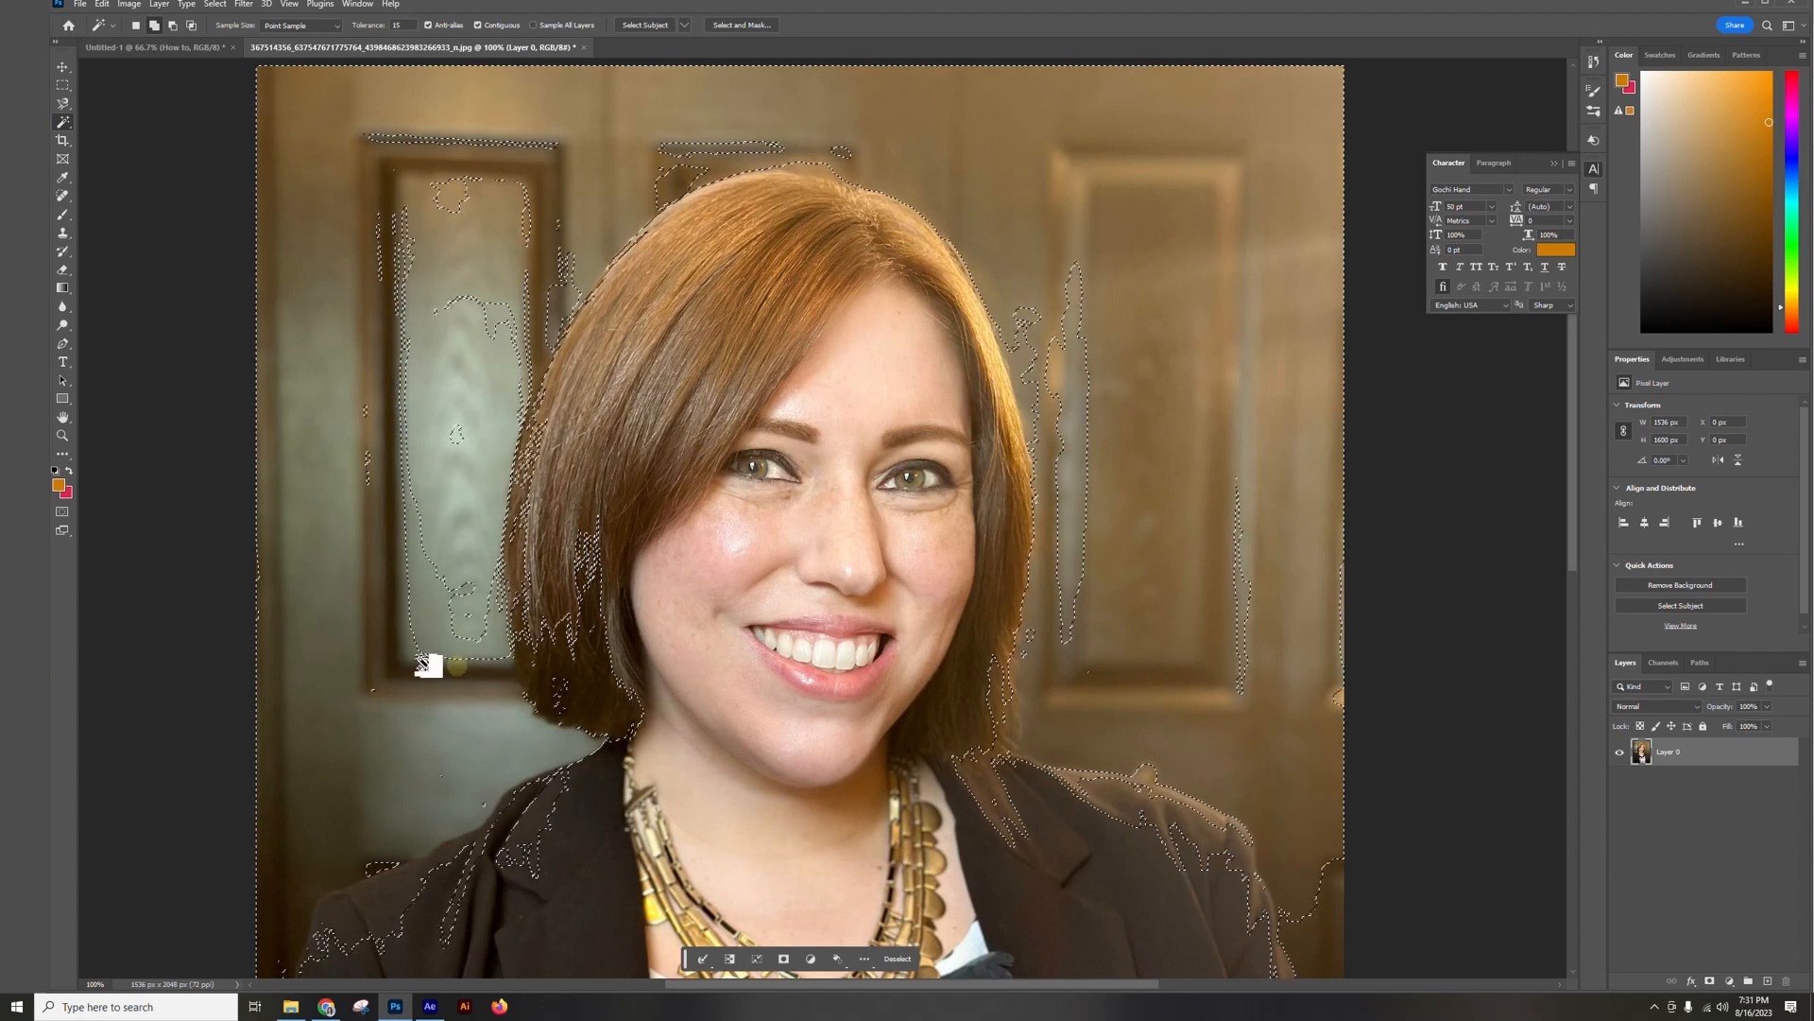
left_click(490, 310)
left_click(523, 294)
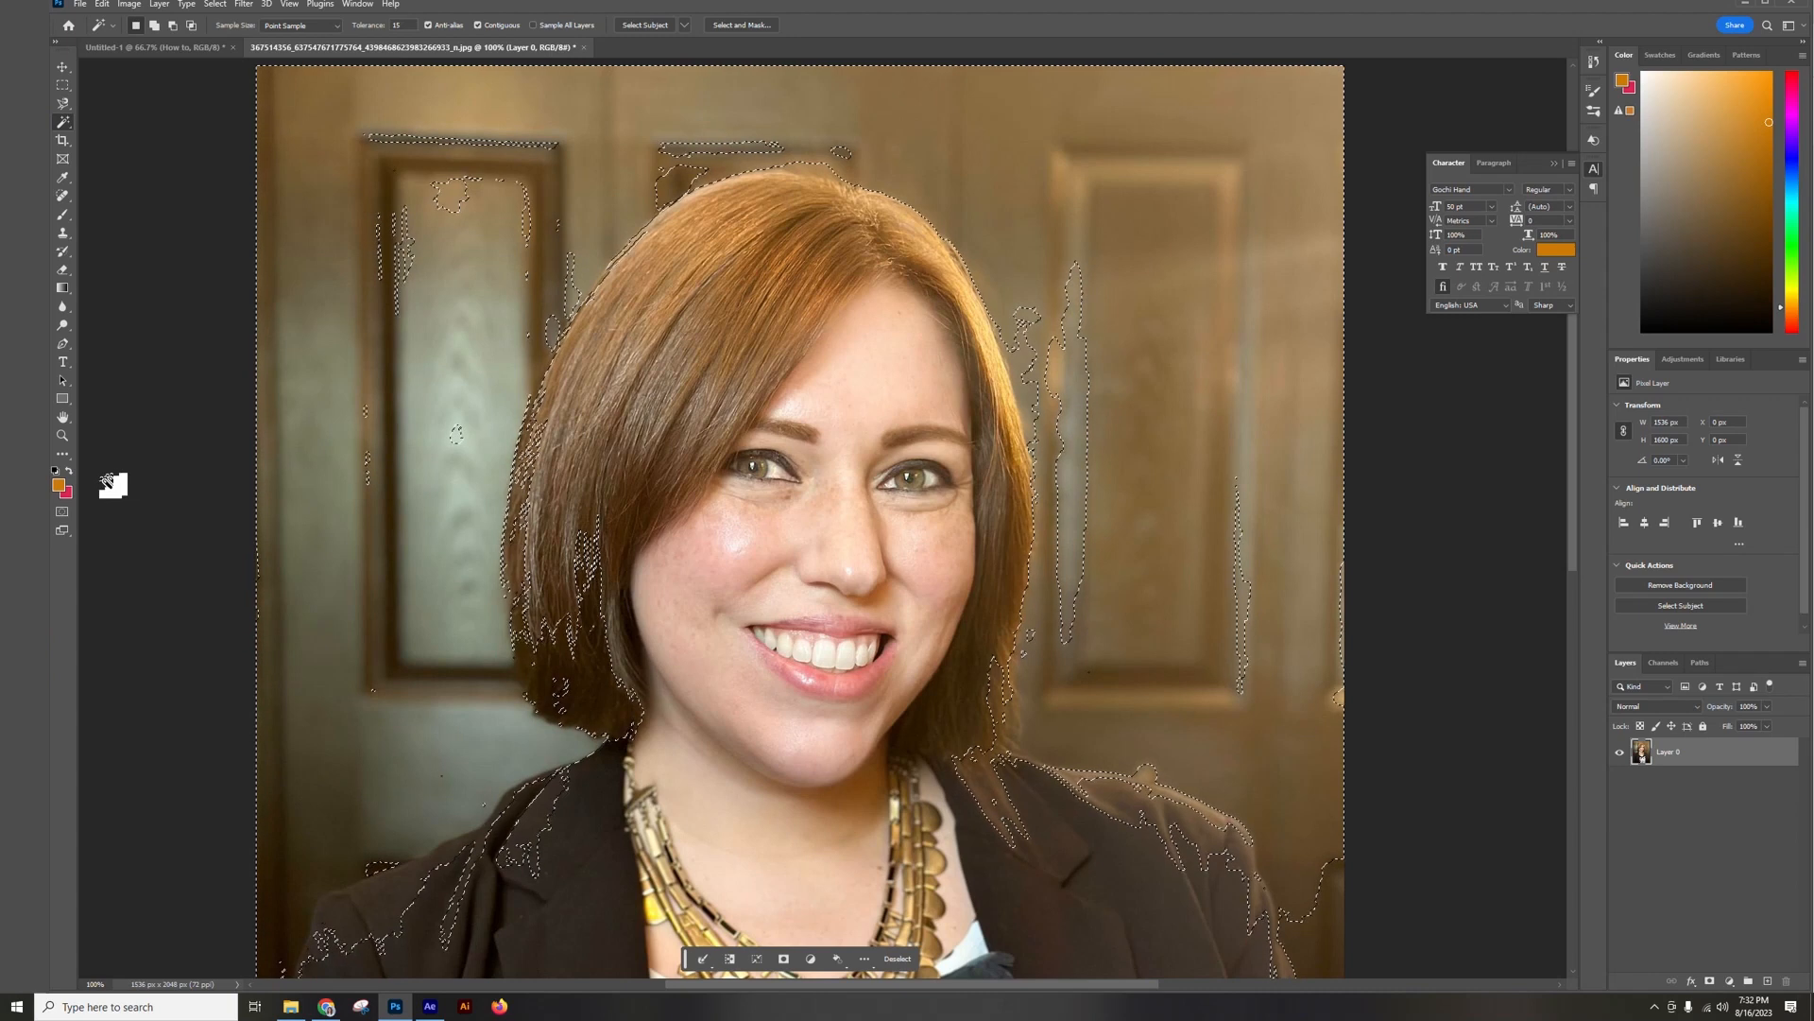
Show the selection as a Quick Mask and activate the Brush tool.
left_click(61, 513)
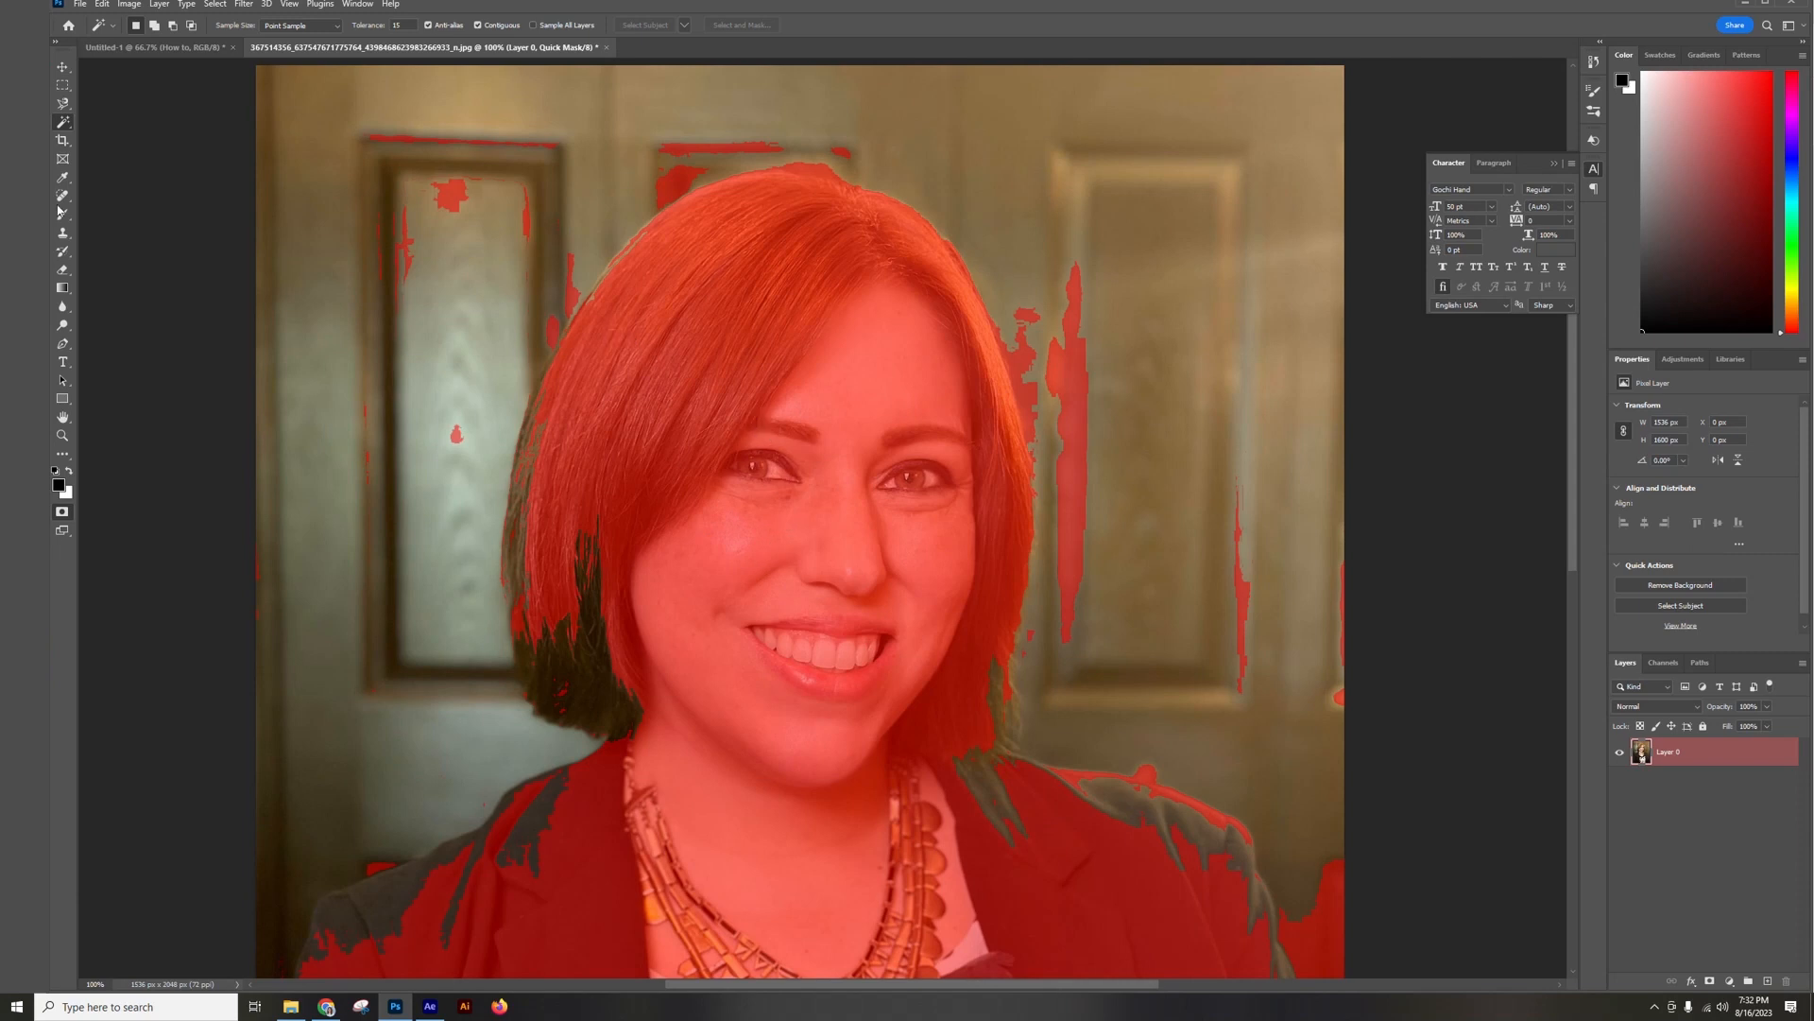
left_click(62, 272)
left_click(64, 215)
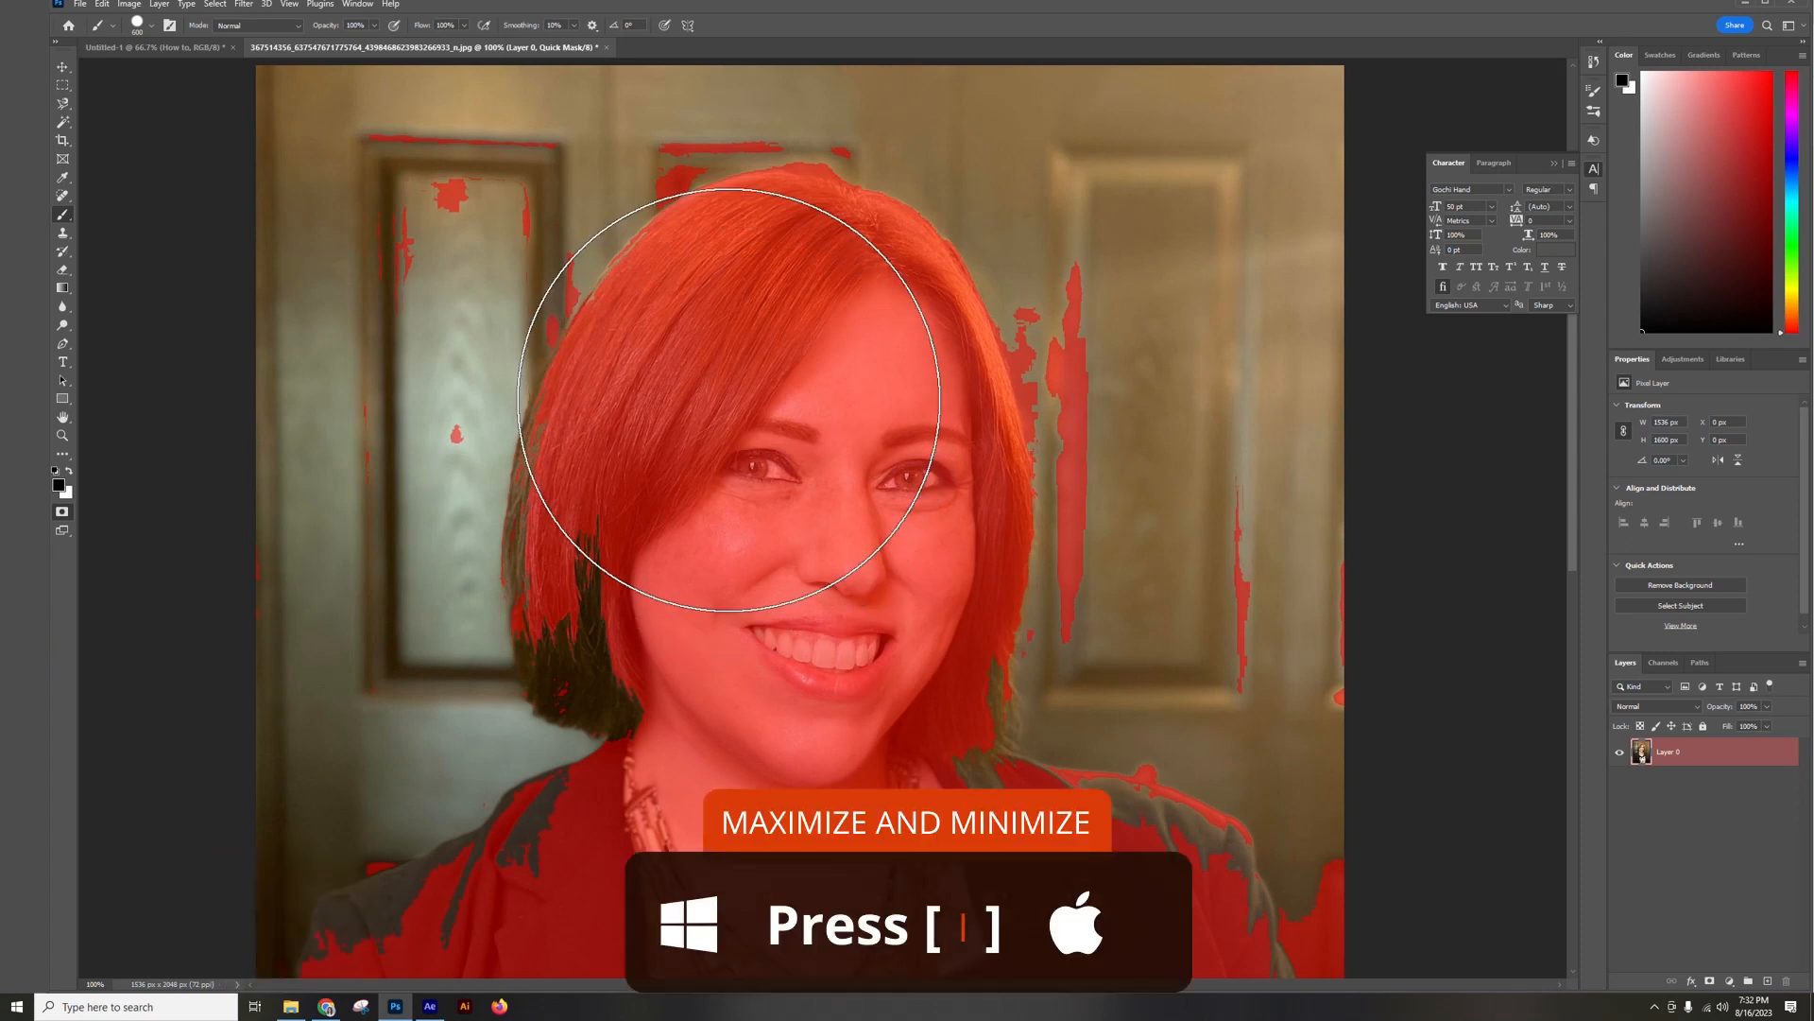
Reduce the brush size to 200 px.
key("bracketleft")
key("bracketleft")
key("bracketleft")
key("bracketright")
key("bracketright")
key("bracketright")
key("bracketleft")
key("bracketleft")
key("bracketleft")
key("bracketleft")
key("bracketleft")
key("bracketright")
key("bracketright")
key("bracketright")
key("bracketleft")
key("bracketleft")
key("bracketleft")
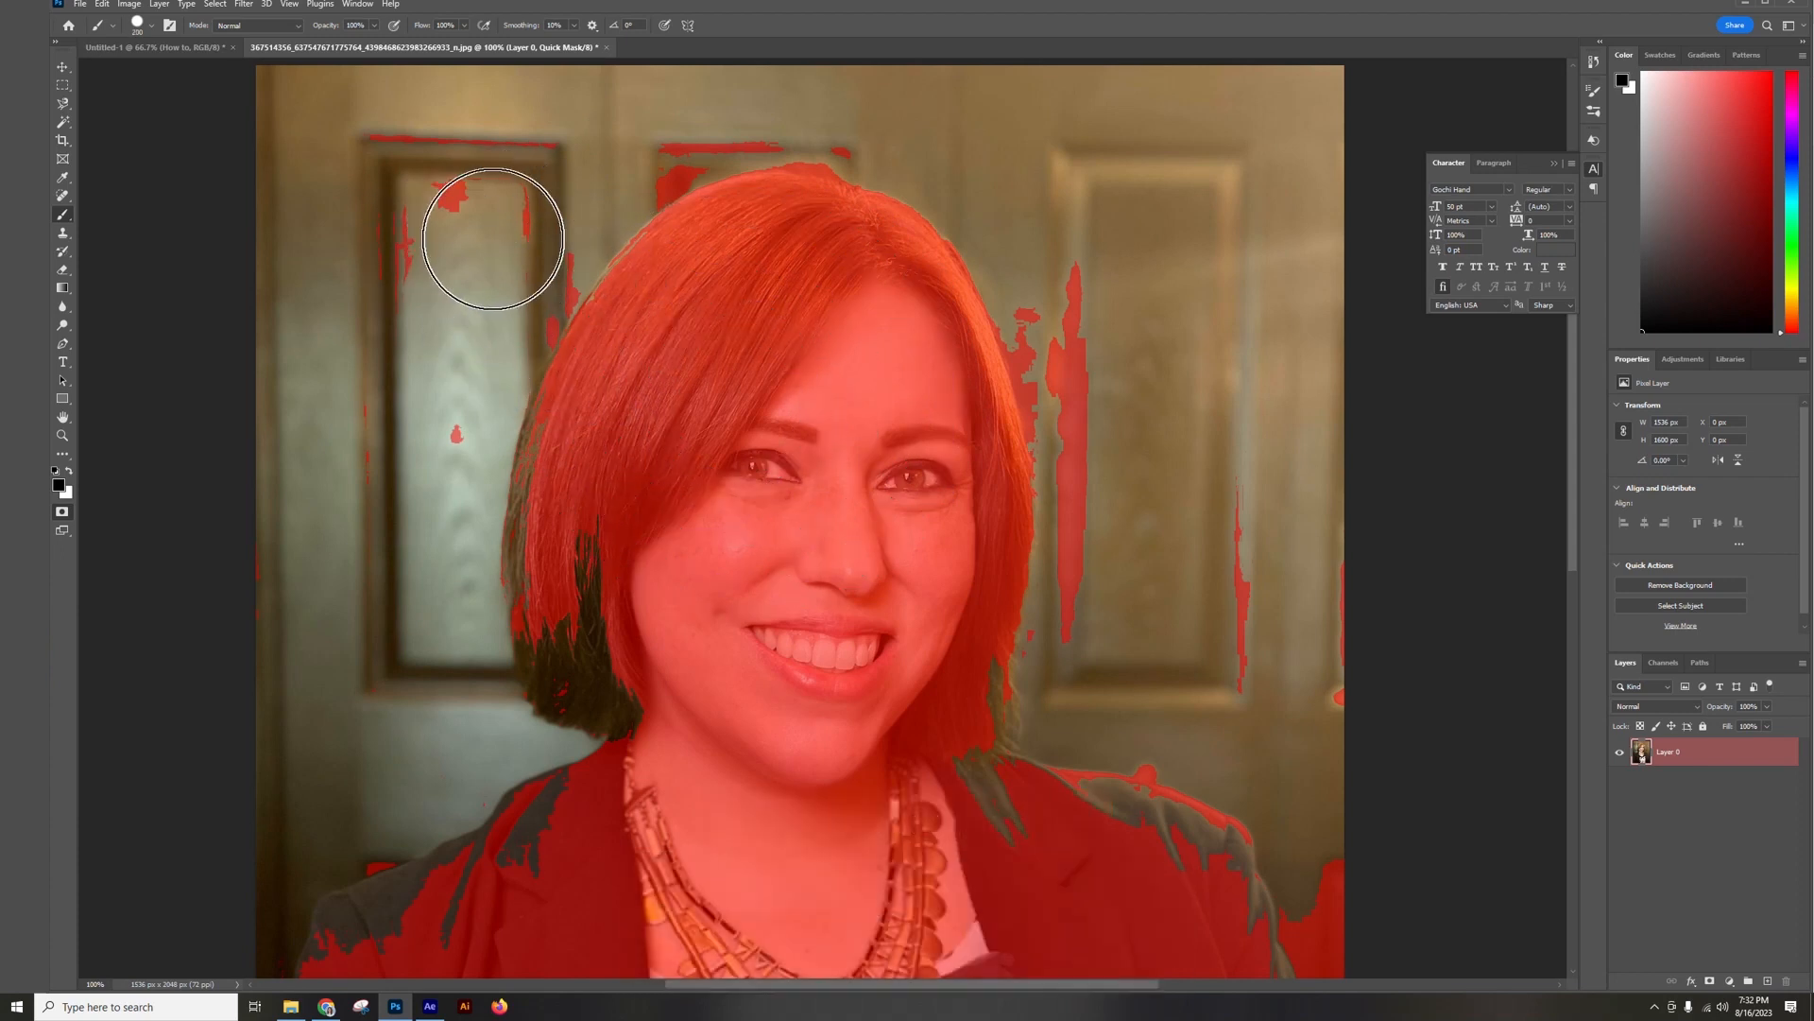
Try a mask stroke over the upper corner of the left door panel and undo it.
left_click_drag(463, 194, 405, 243)
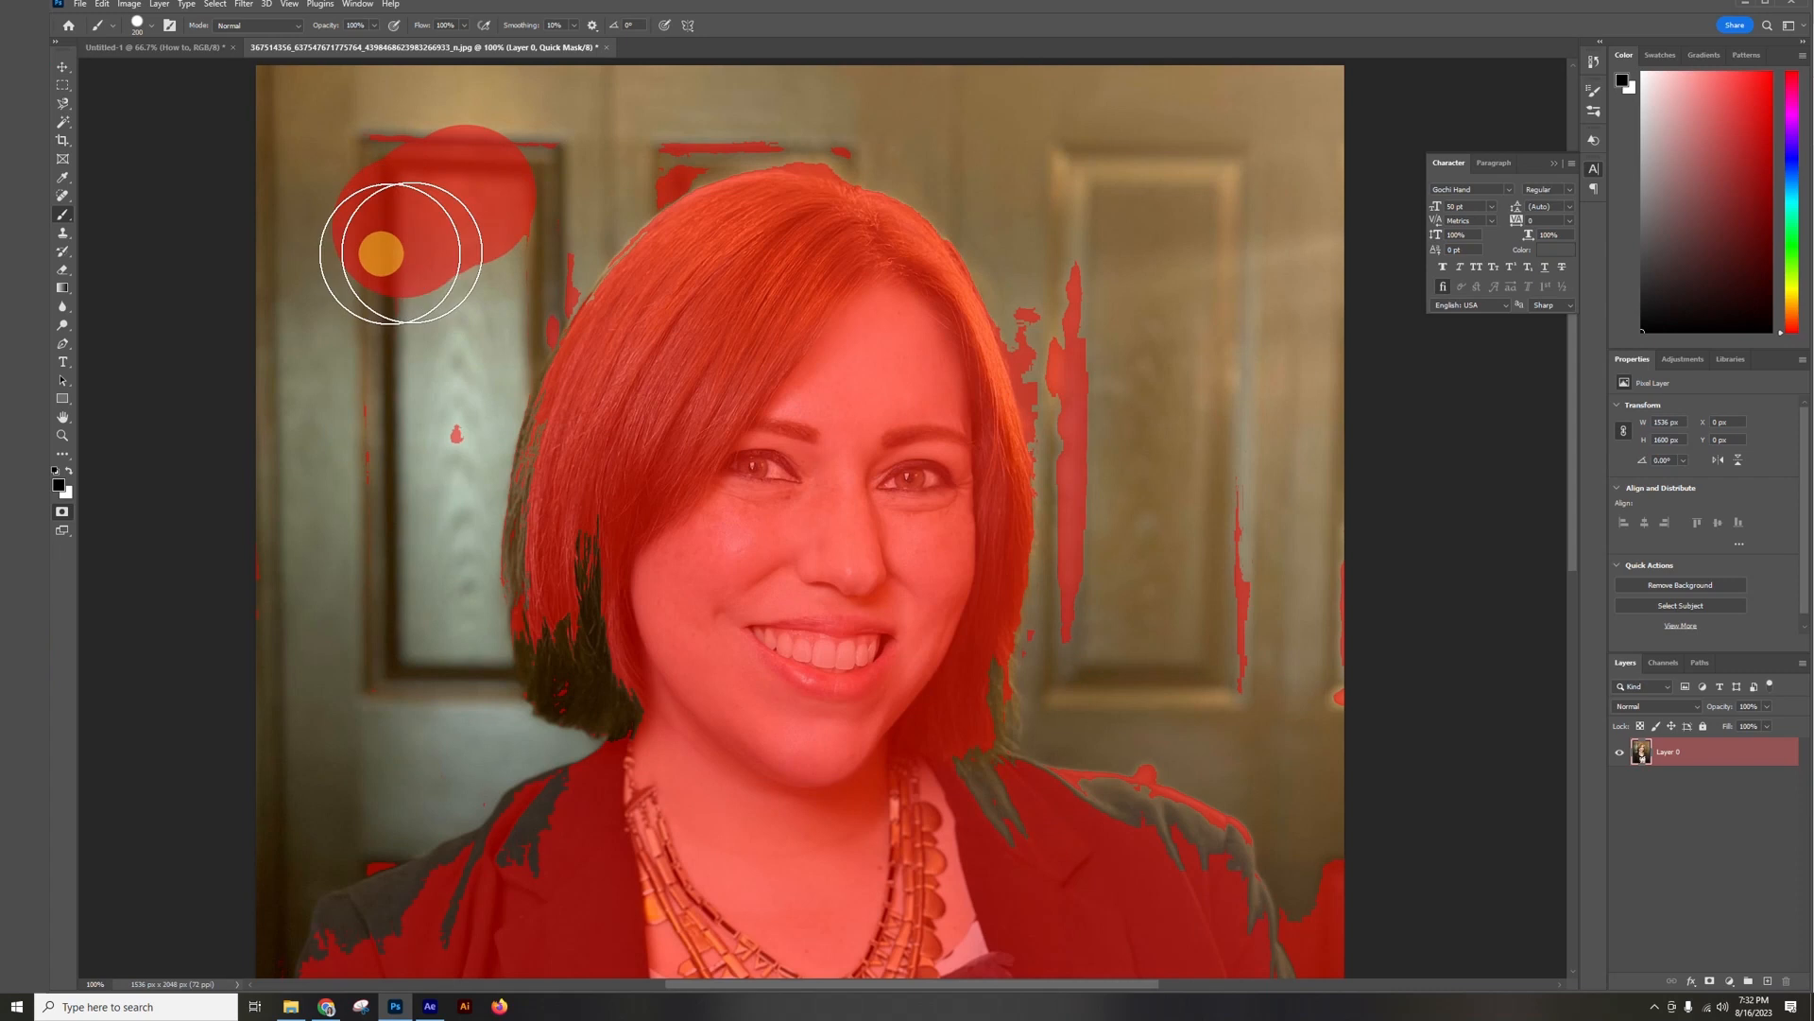
key("ctrl+z")
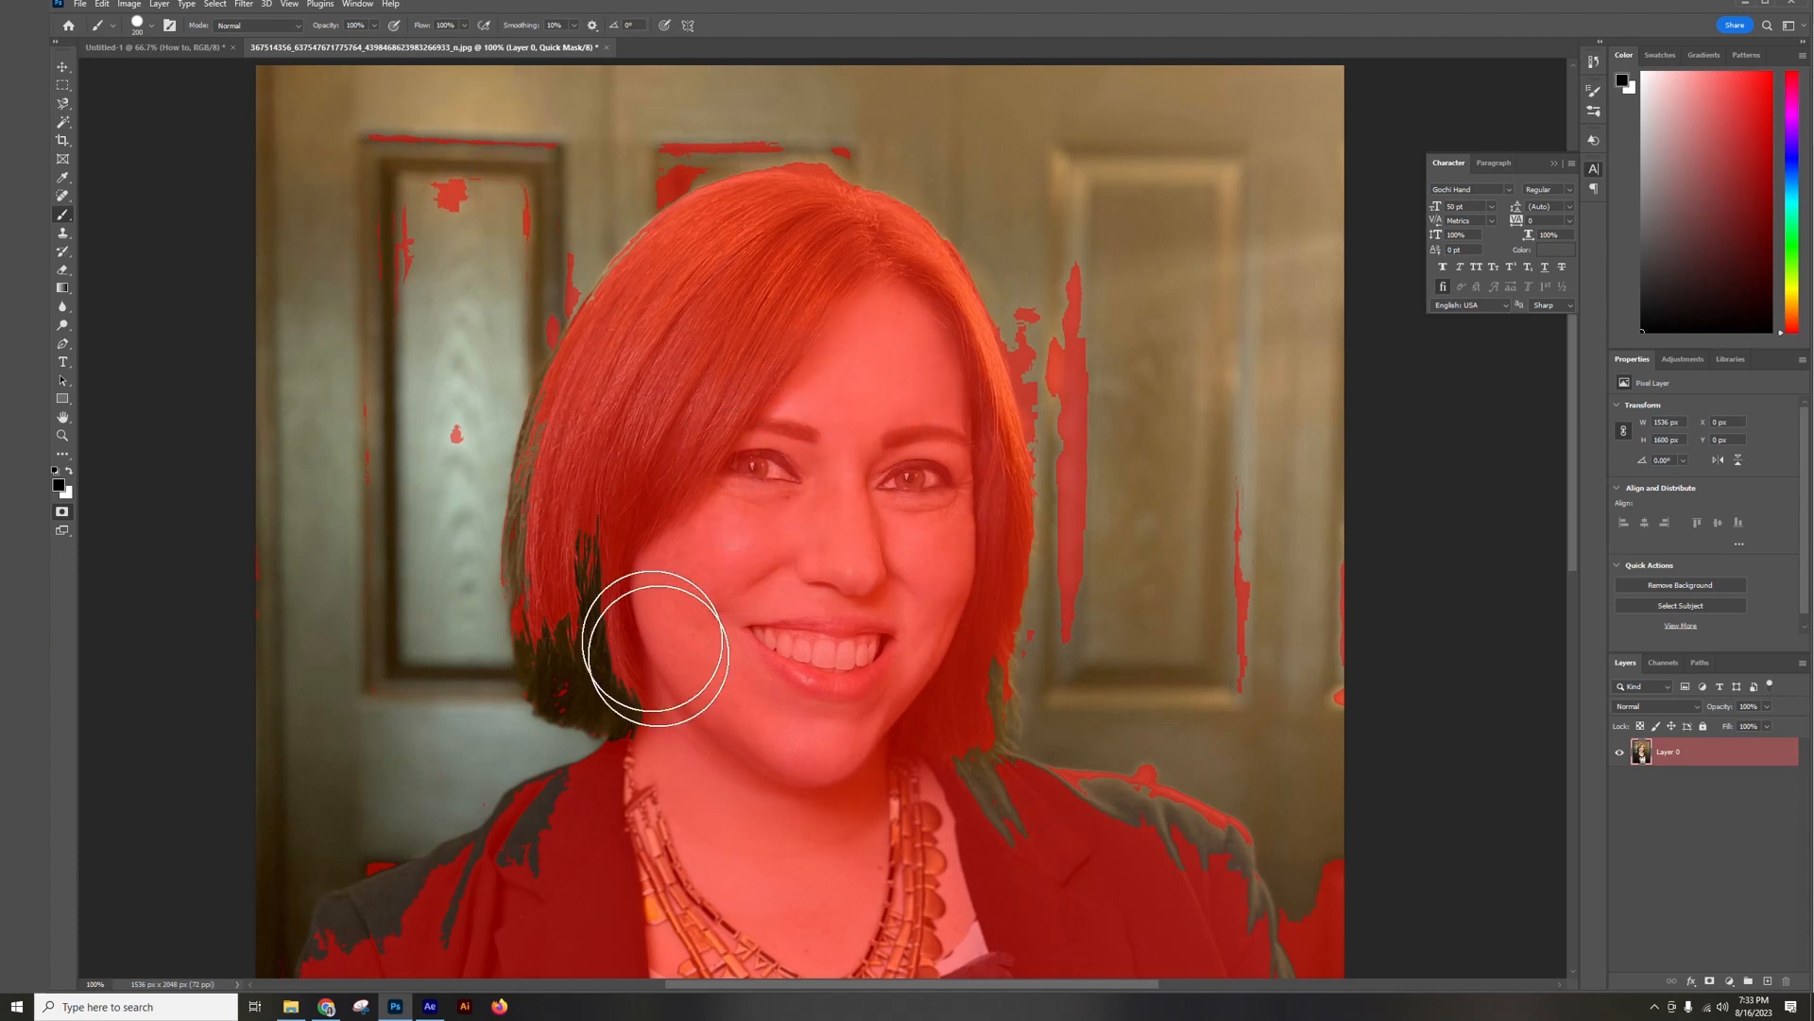
Paint the unmasked hair ends beside the left cheek into the mask, refining their outer side edge with a 60 px brush.
mouse_move(631, 534)
left_mouse_down()
mouse_move(626, 636)
mouse_move(620, 553)
mouse_move(601, 645)
mouse_move(594, 621)
mouse_move(602, 657)
mouse_move(733, 716)
left_mouse_up()
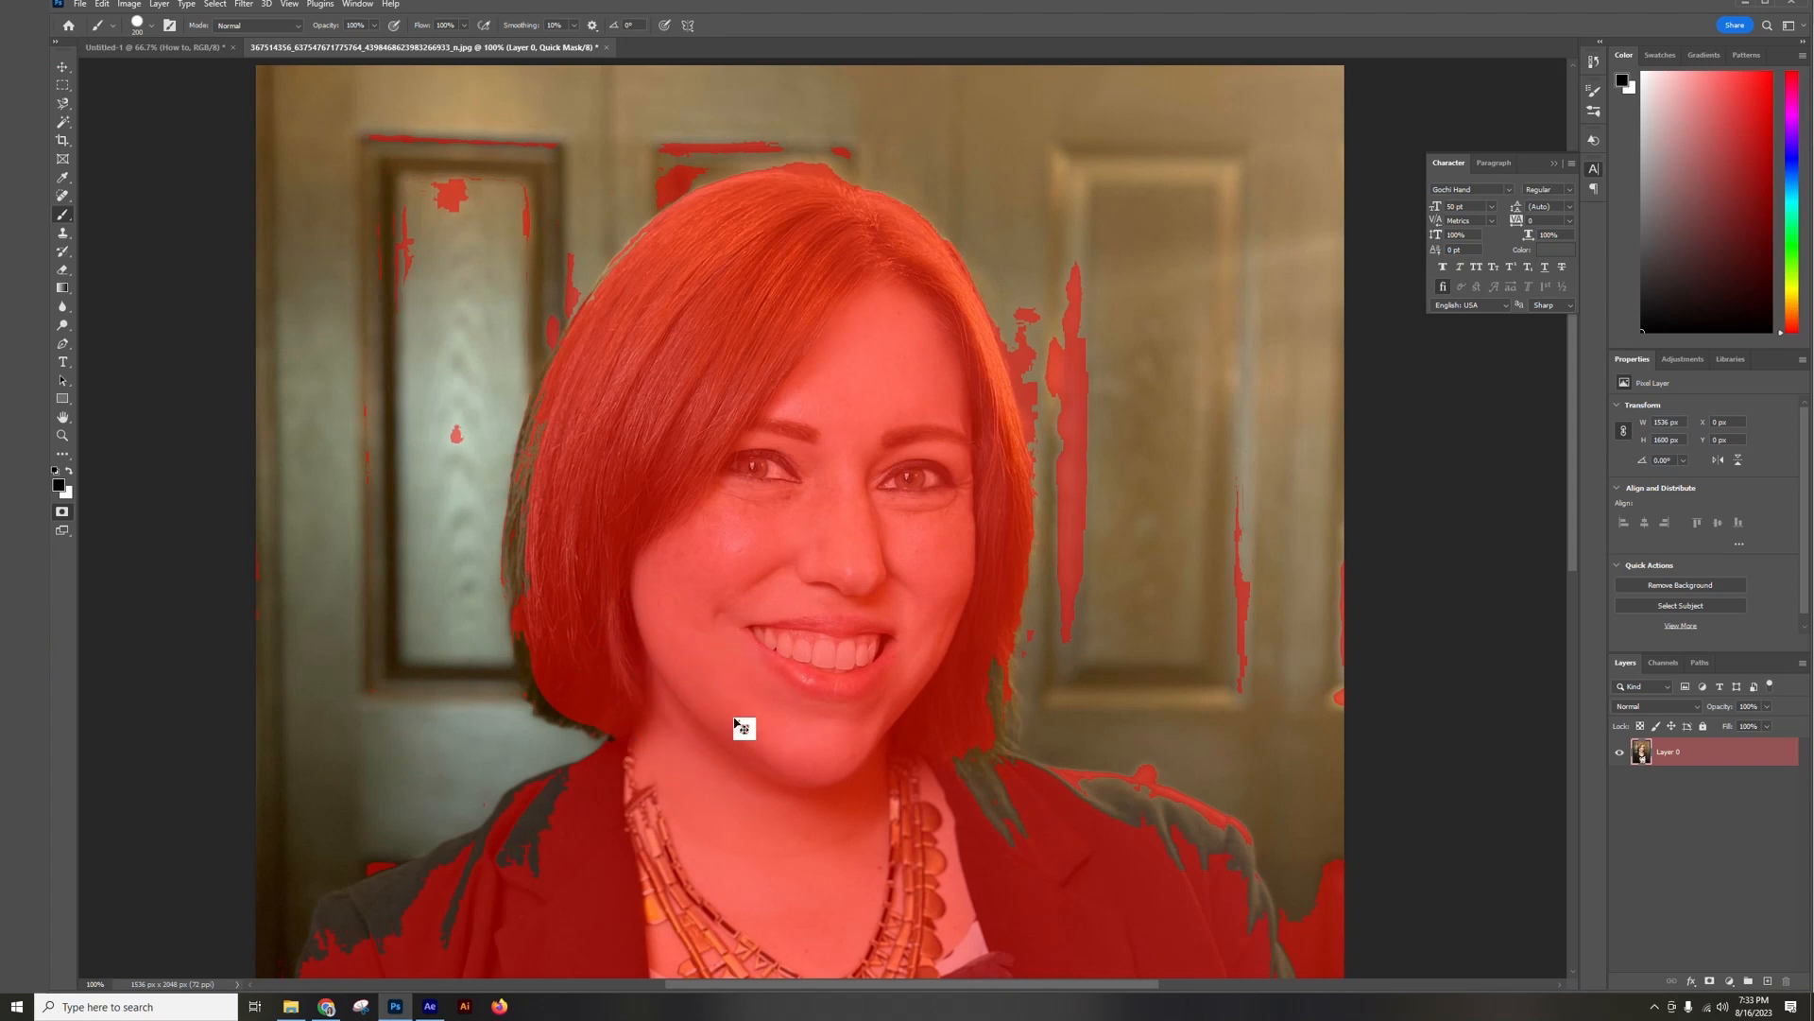
key("ctrl+plus")
key("ctrl+plus")
mouse_move(498, 621)
left_mouse_down()
mouse_move(655, 462)
mouse_move(859, 352)
mouse_move(993, 438)
left_mouse_up()
key("bracketleft")
key("bracketleft")
key("bracketleft")
key("bracketleft")
key("bracketleft")
key("bracketleft")
key("bracketleft")
key("bracketleft")
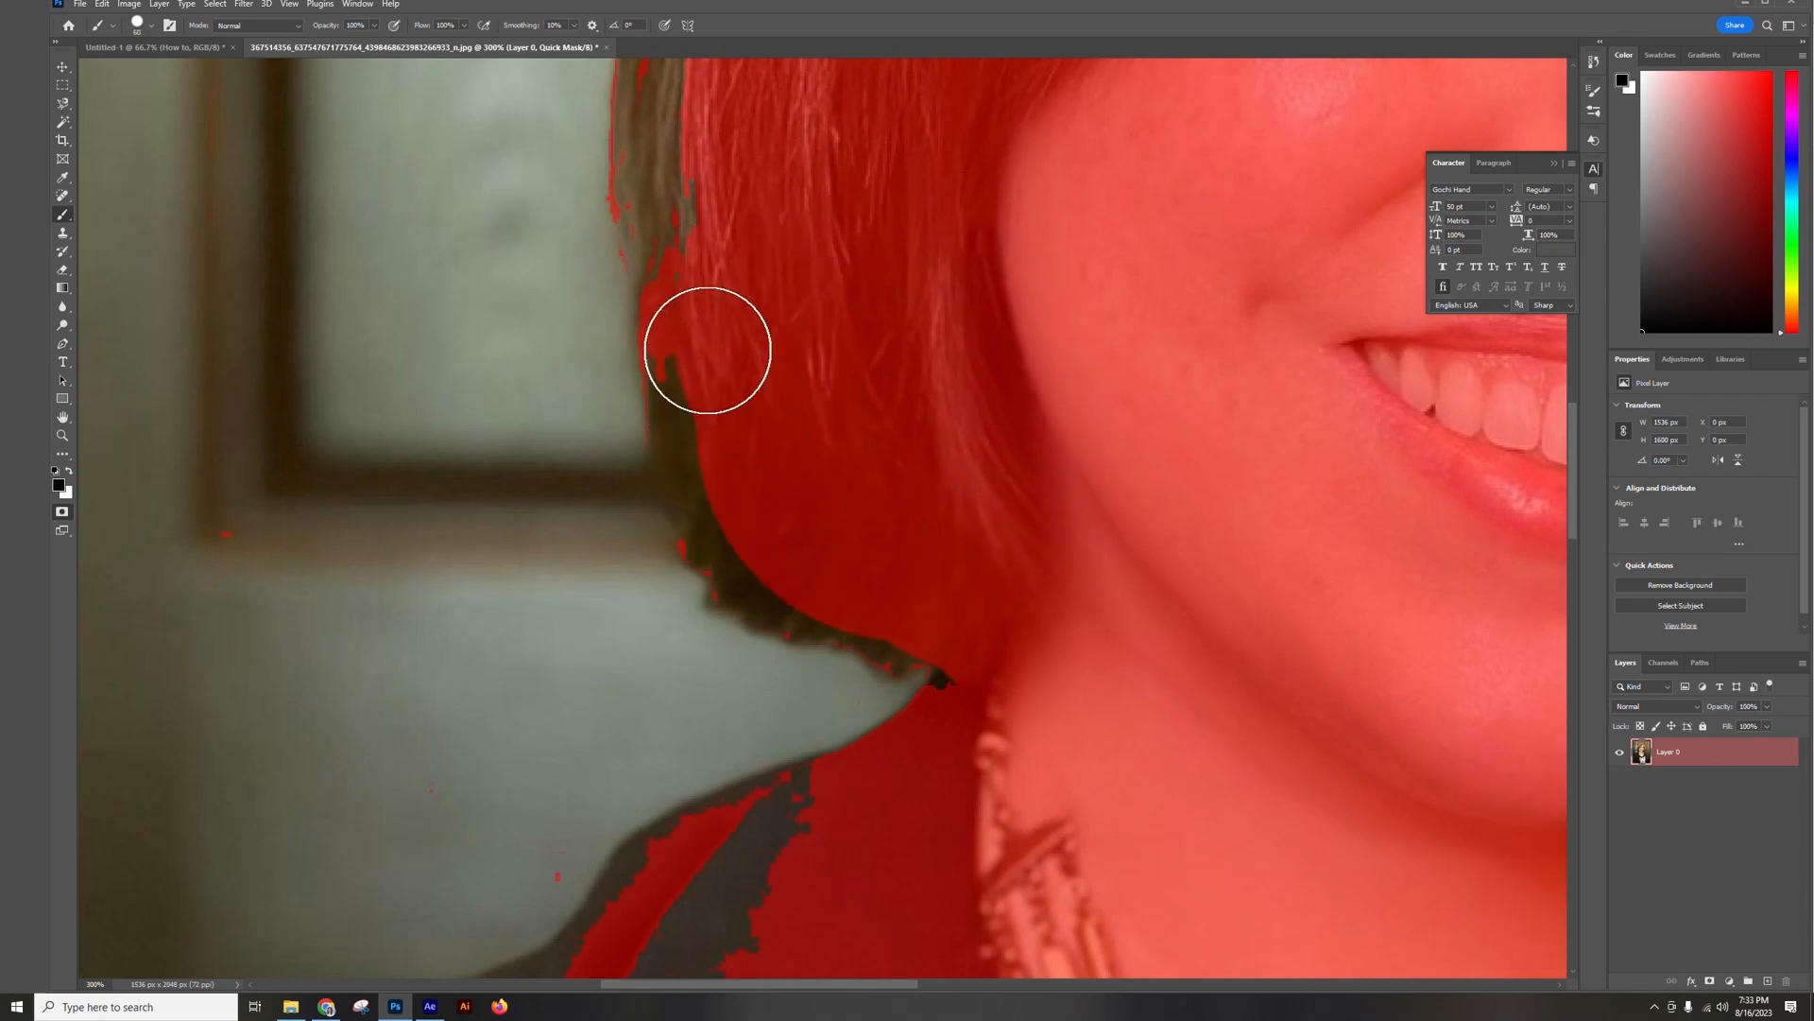
left_click(701, 353)
left_click(718, 444)
left_click(728, 502)
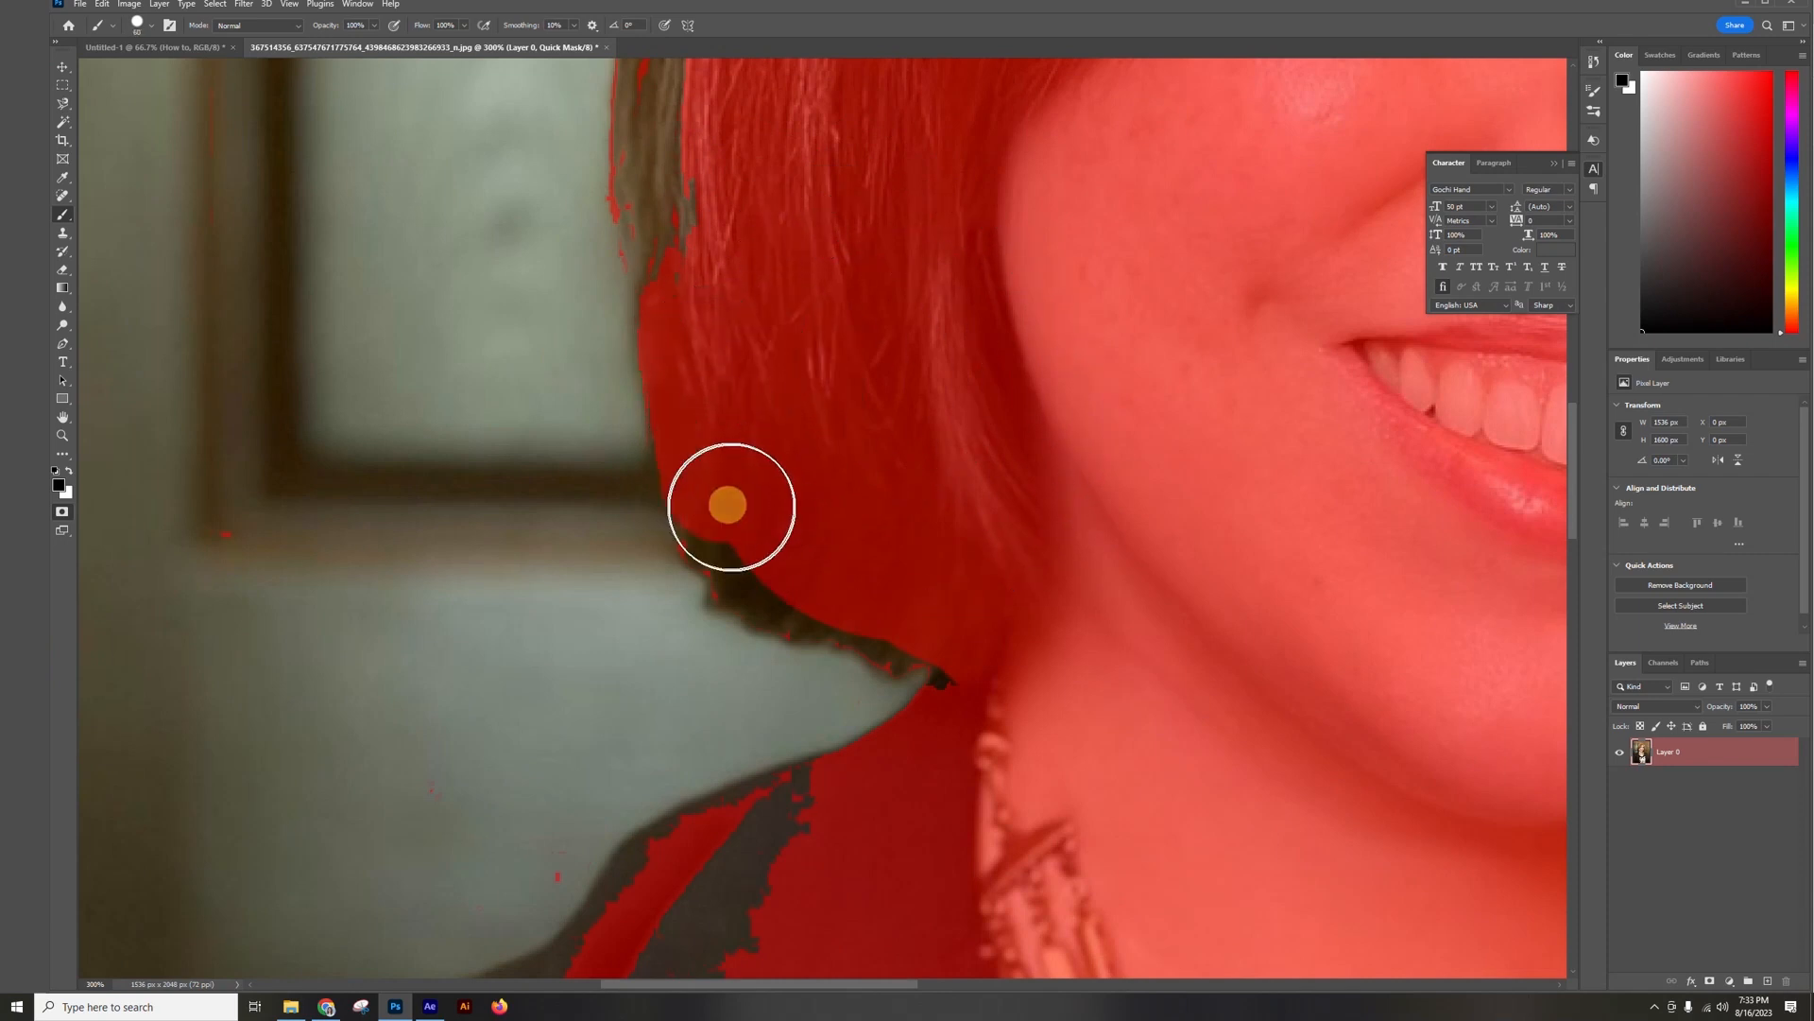
Paint the mask along the curved lower edge of the hair down to the jacket collar.
left_click(738, 525)
left_click(740, 527)
left_click(767, 553)
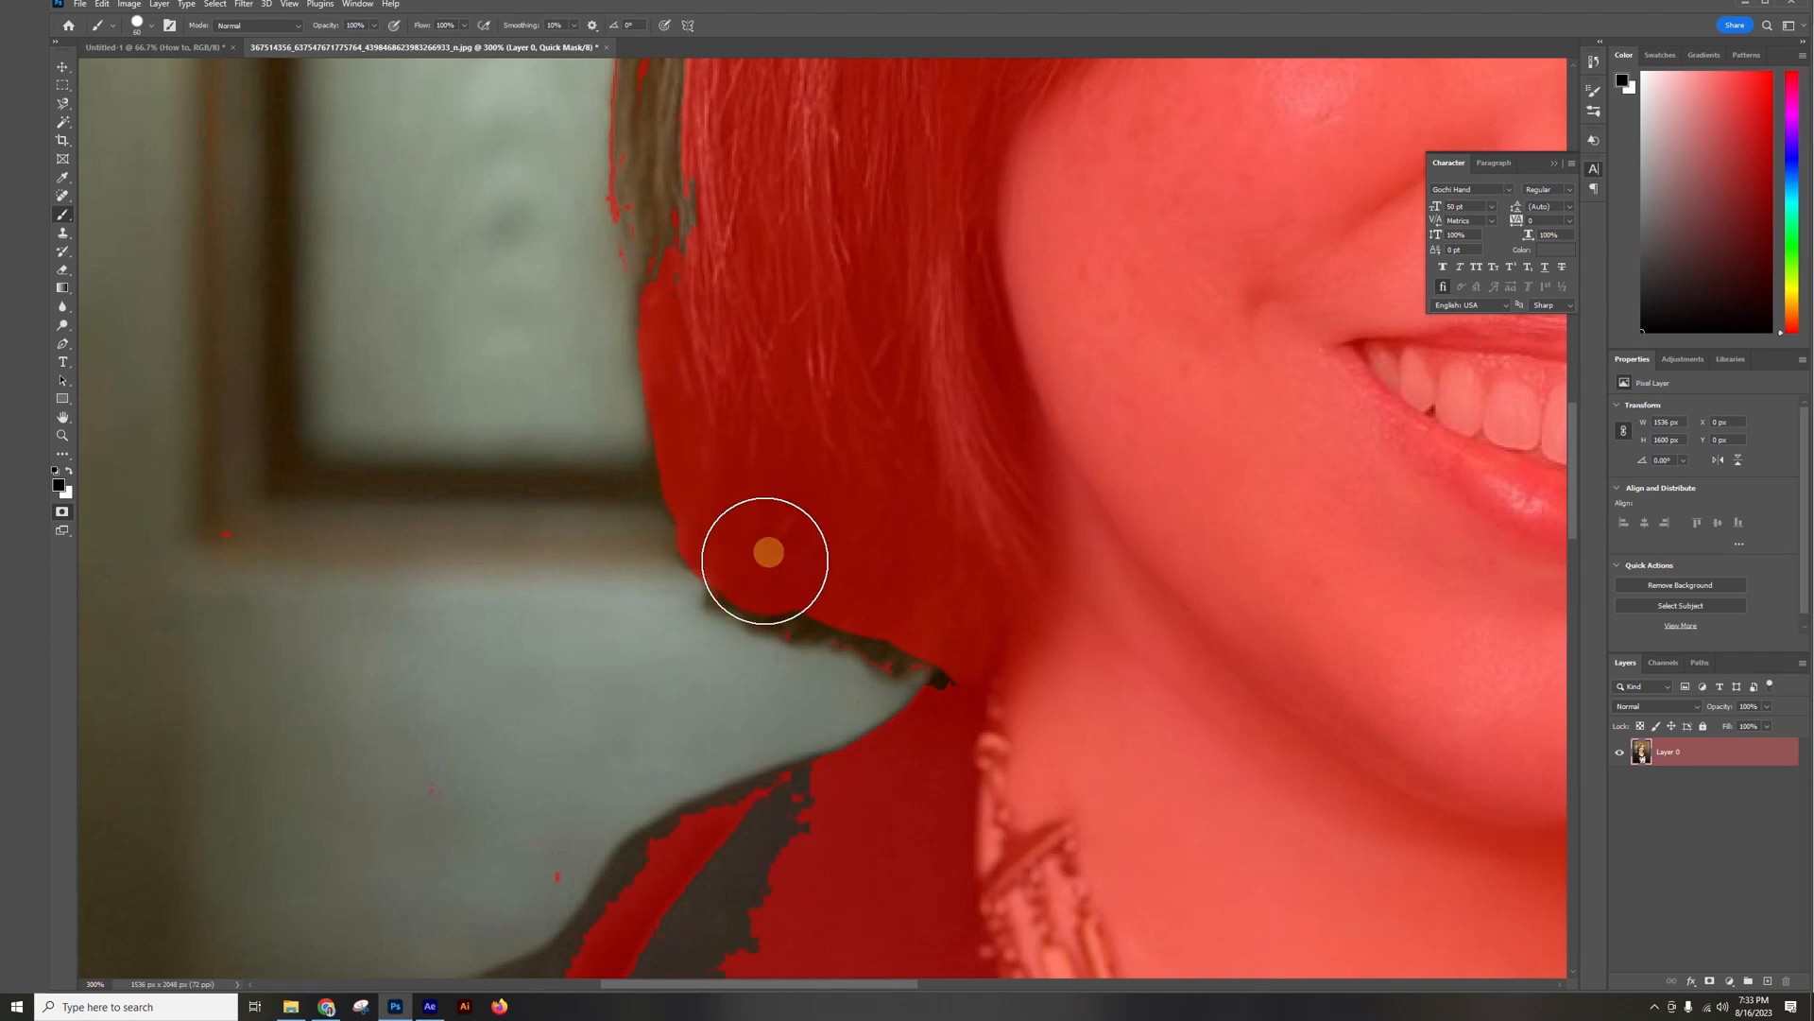
left_click(780, 567)
left_click(831, 583)
left_click(879, 595)
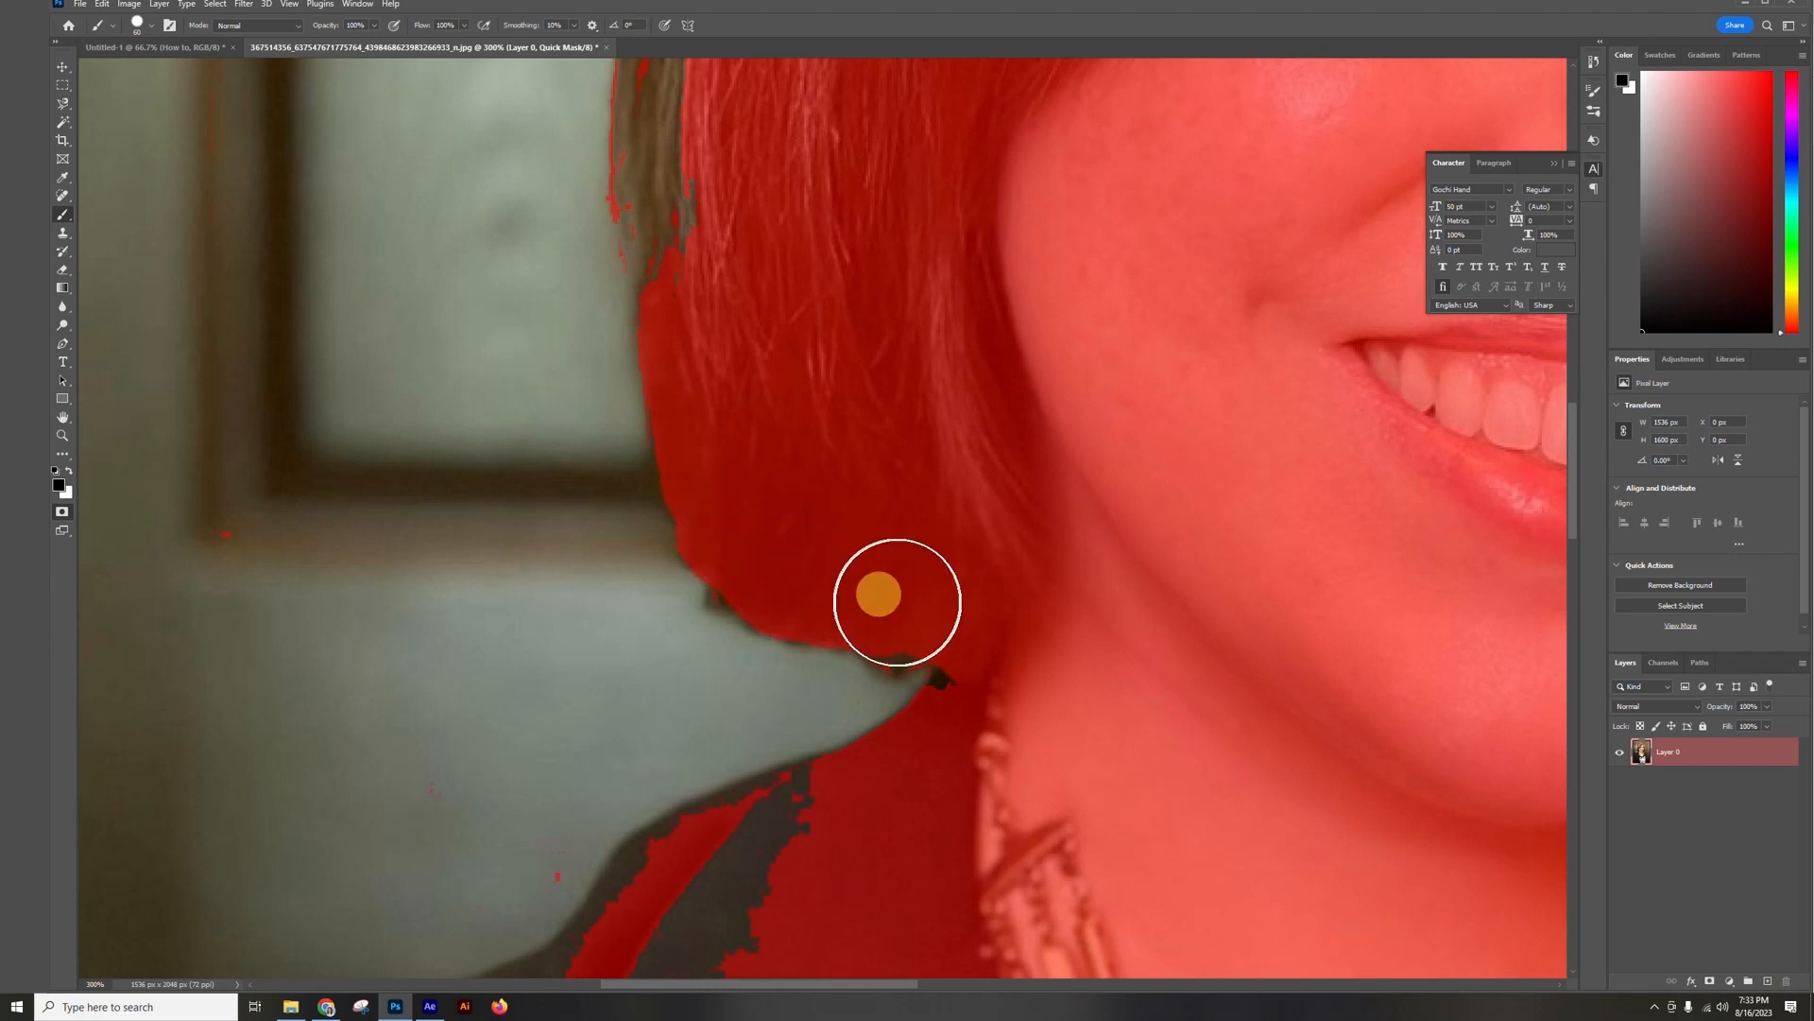
left_click(922, 615)
left_click(988, 683)
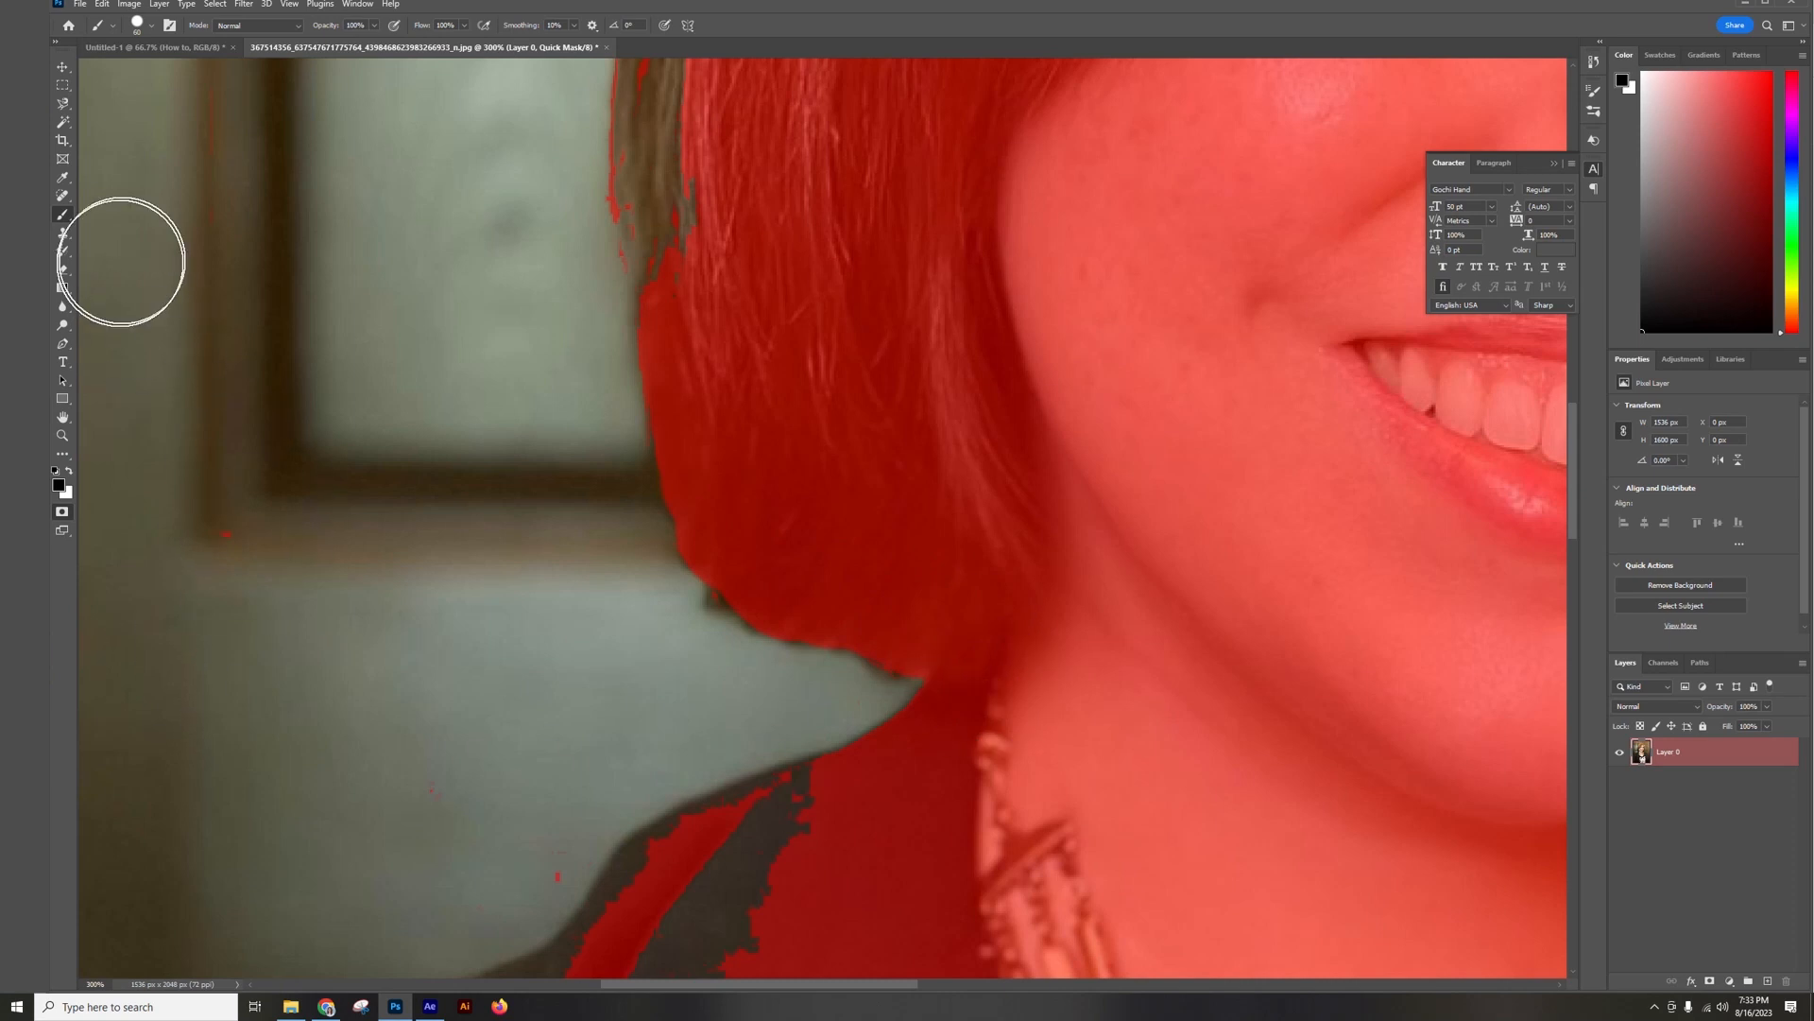
Paint a wide mask stroke past the lower hair edge onto the background, and remove its far end with the Eraser.
left_click(62, 270)
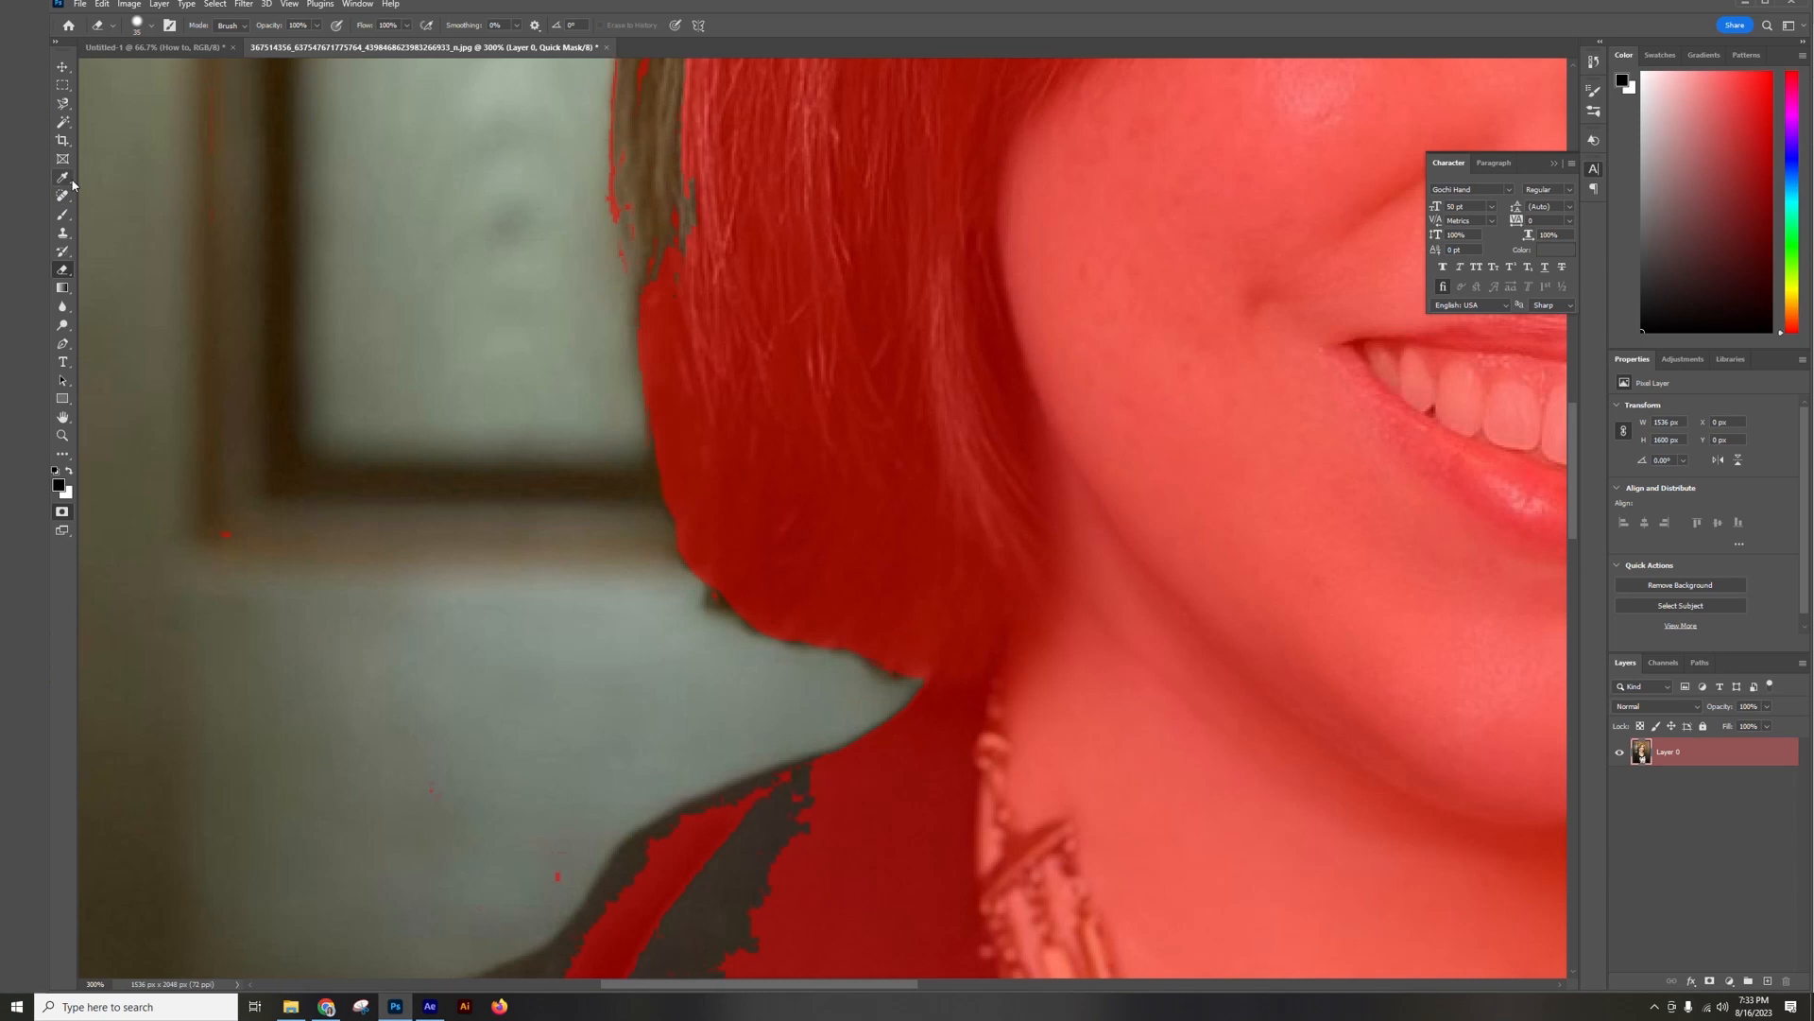
left_click(63, 215)
mouse_move(917, 686)
left_mouse_down()
mouse_move(707, 662)
mouse_move(392, 463)
left_mouse_up()
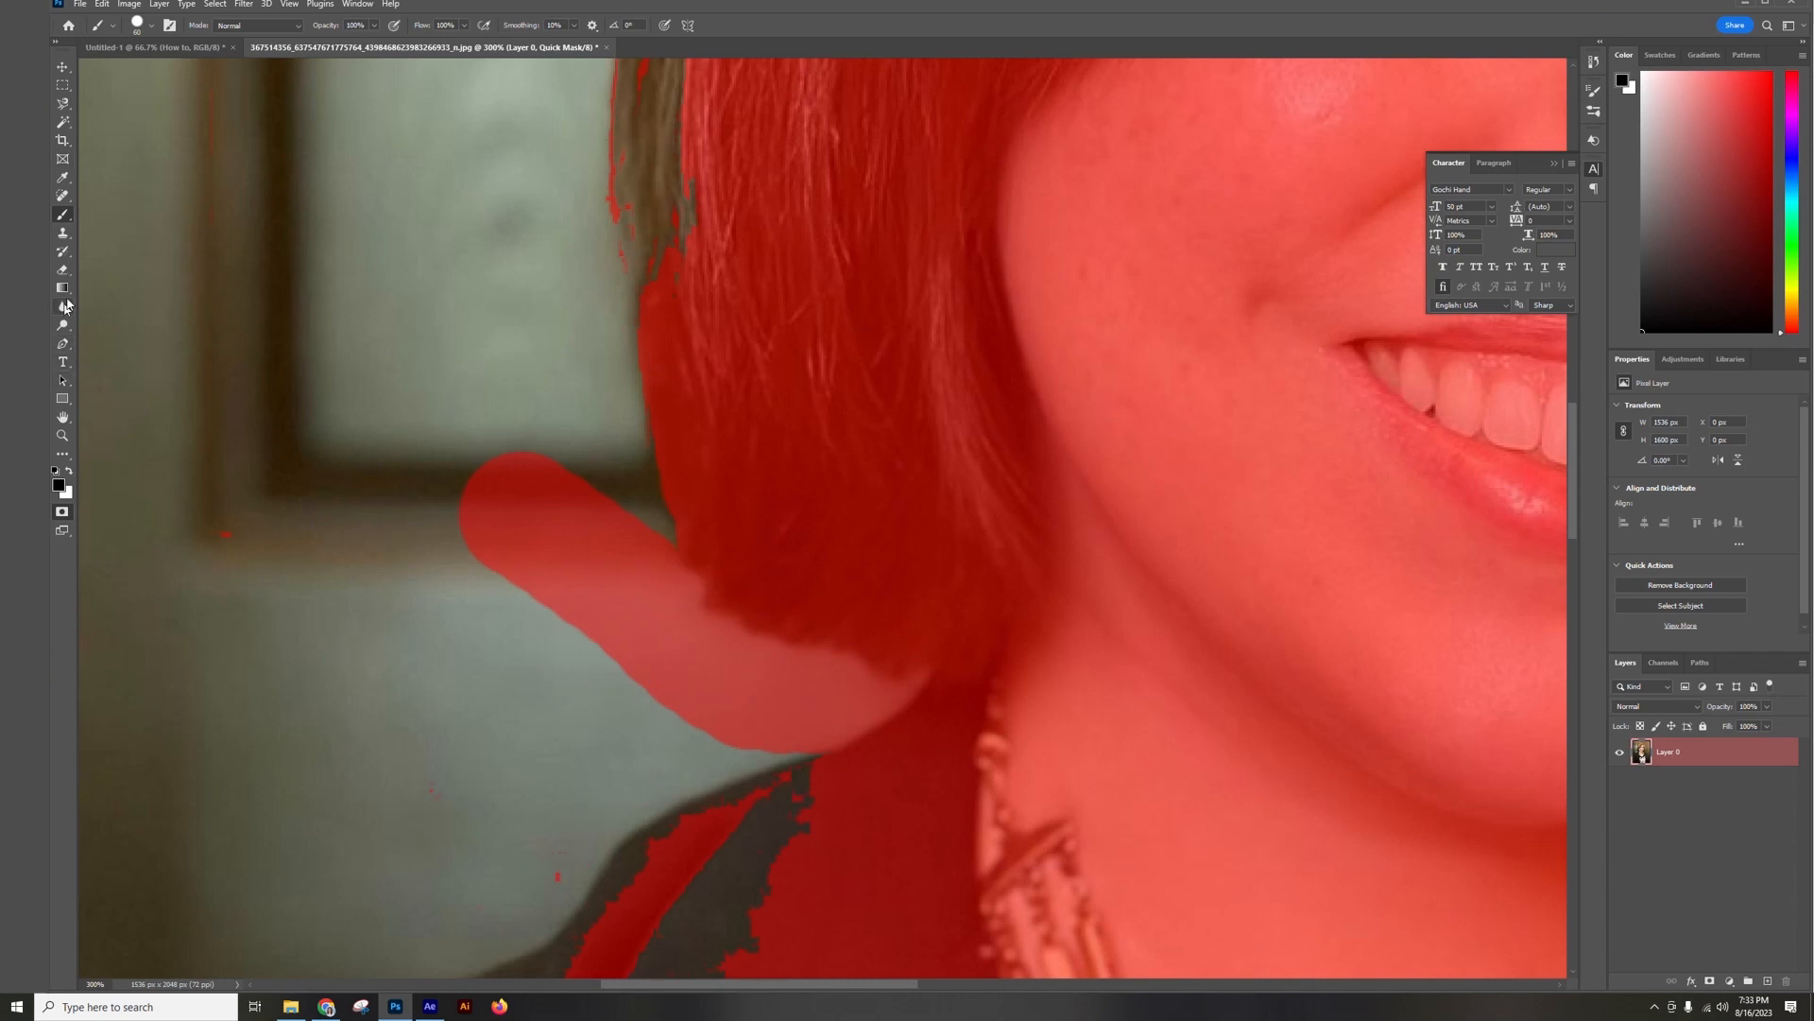
left_click(62, 270)
mouse_move(519, 457)
left_mouse_down()
mouse_move(503, 581)
mouse_move(547, 507)
mouse_move(604, 519)
mouse_move(580, 592)
mouse_move(526, 599)
left_mouse_up()
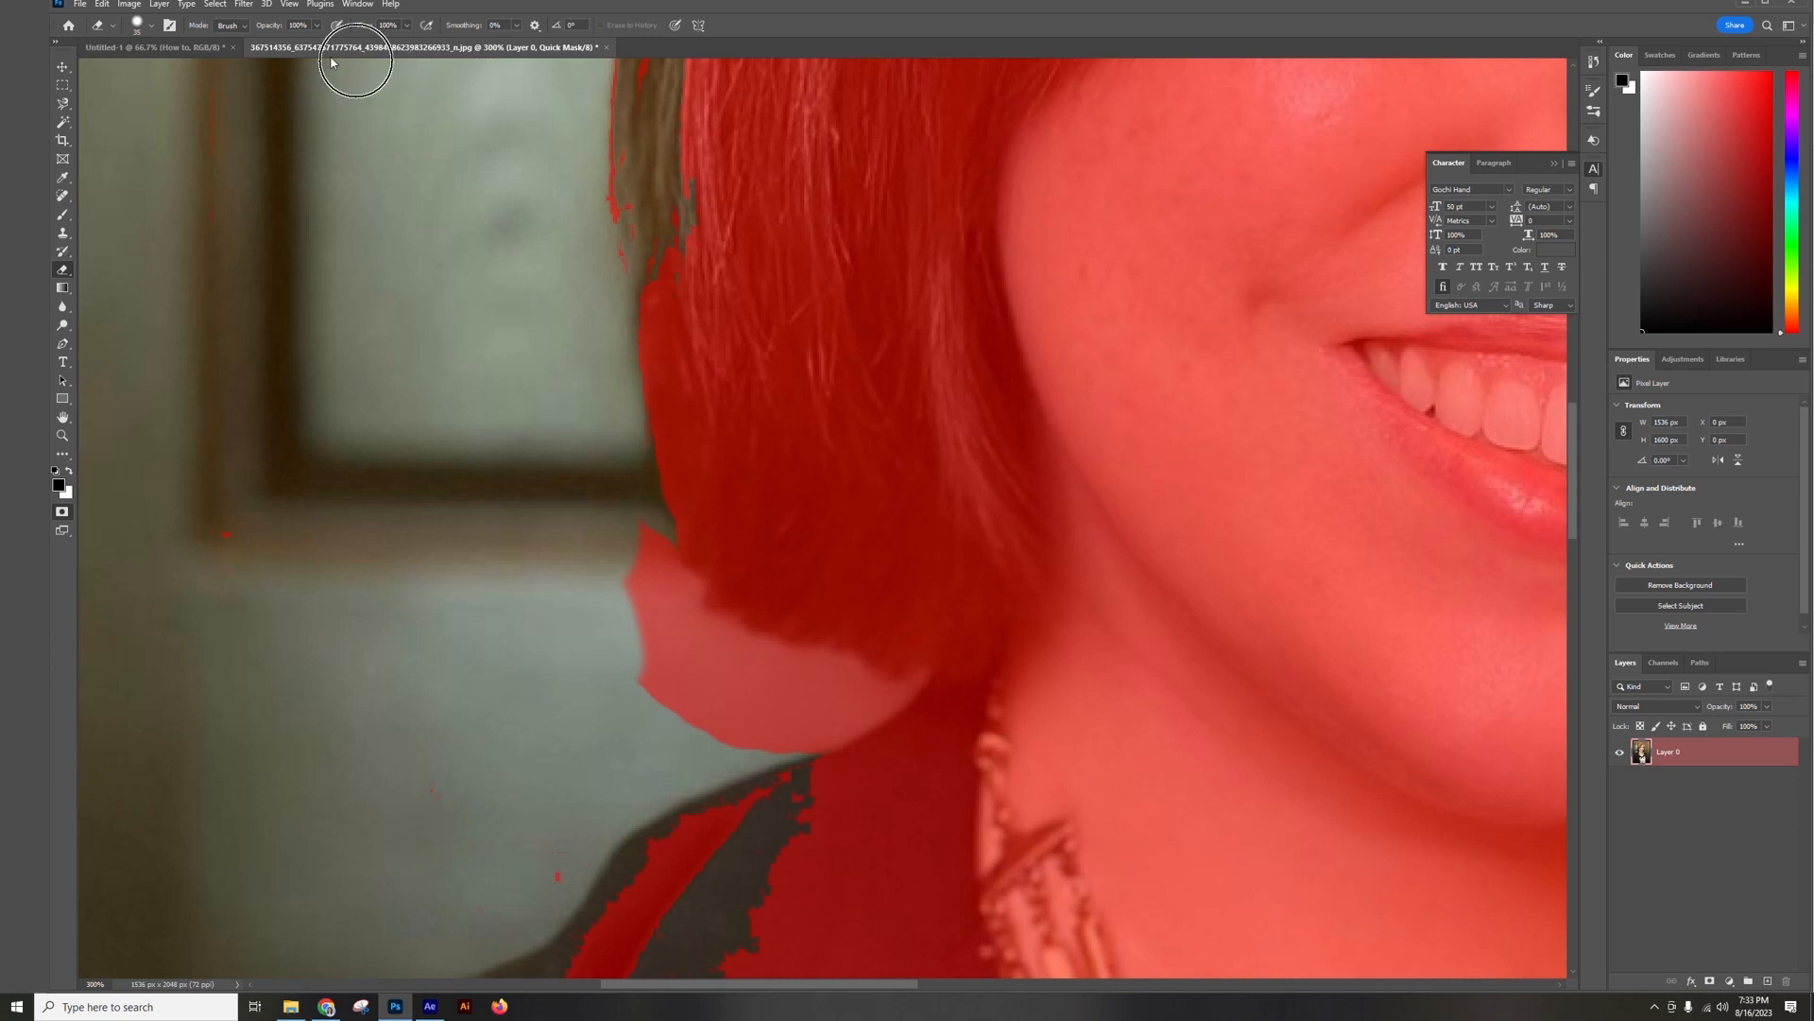
Raise the Eraser hardness to its maximum and erase the overspill along the lower edge of the hair.
left_click(140, 25)
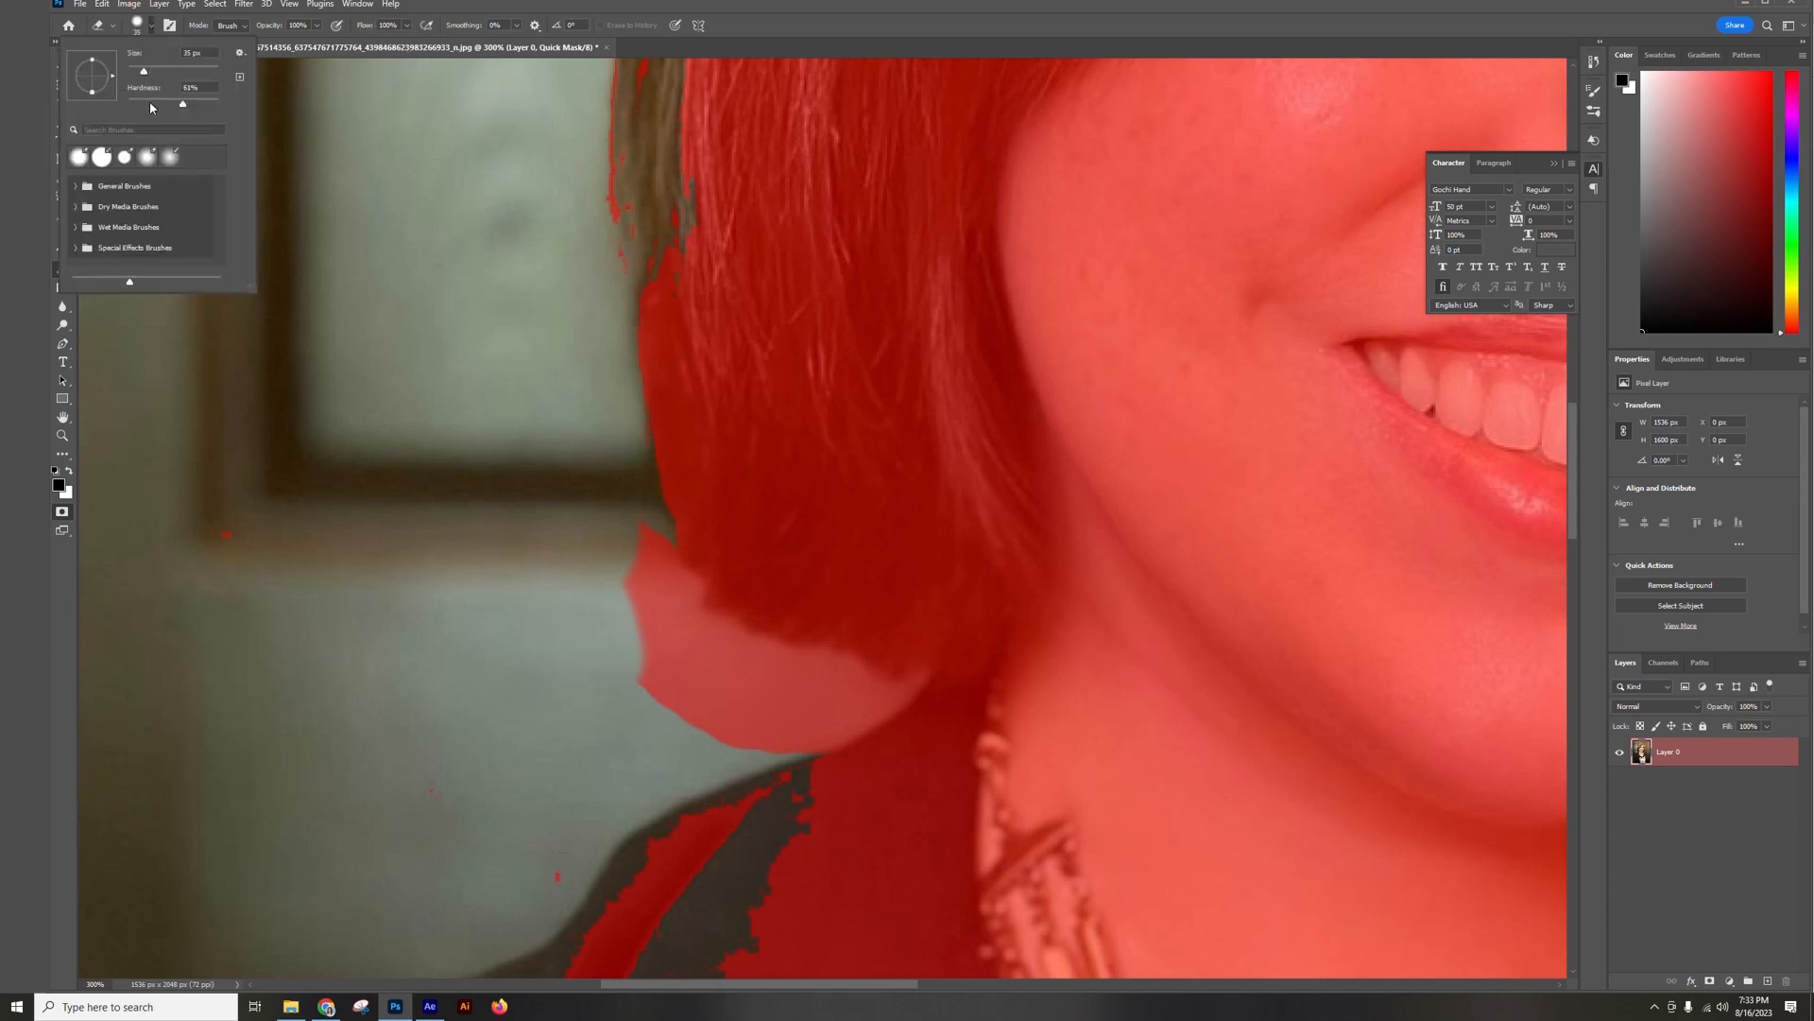
left_click_drag(185, 107, 239, 107)
left_click(397, 341)
mouse_move(610, 564)
left_mouse_down()
mouse_move(643, 688)
mouse_move(640, 546)
mouse_move(629, 618)
mouse_move(639, 579)
mouse_move(651, 608)
mouse_move(687, 581)
mouse_move(681, 637)
mouse_move(686, 617)
mouse_move(717, 617)
mouse_move(757, 656)
mouse_move(809, 651)
mouse_move(897, 689)
left_mouse_up()
Erase the overspill along the shoulder line below the hair in straight segments with a smaller eraser.
key("bracketleft")
key("bracketleft")
key("bracketleft")
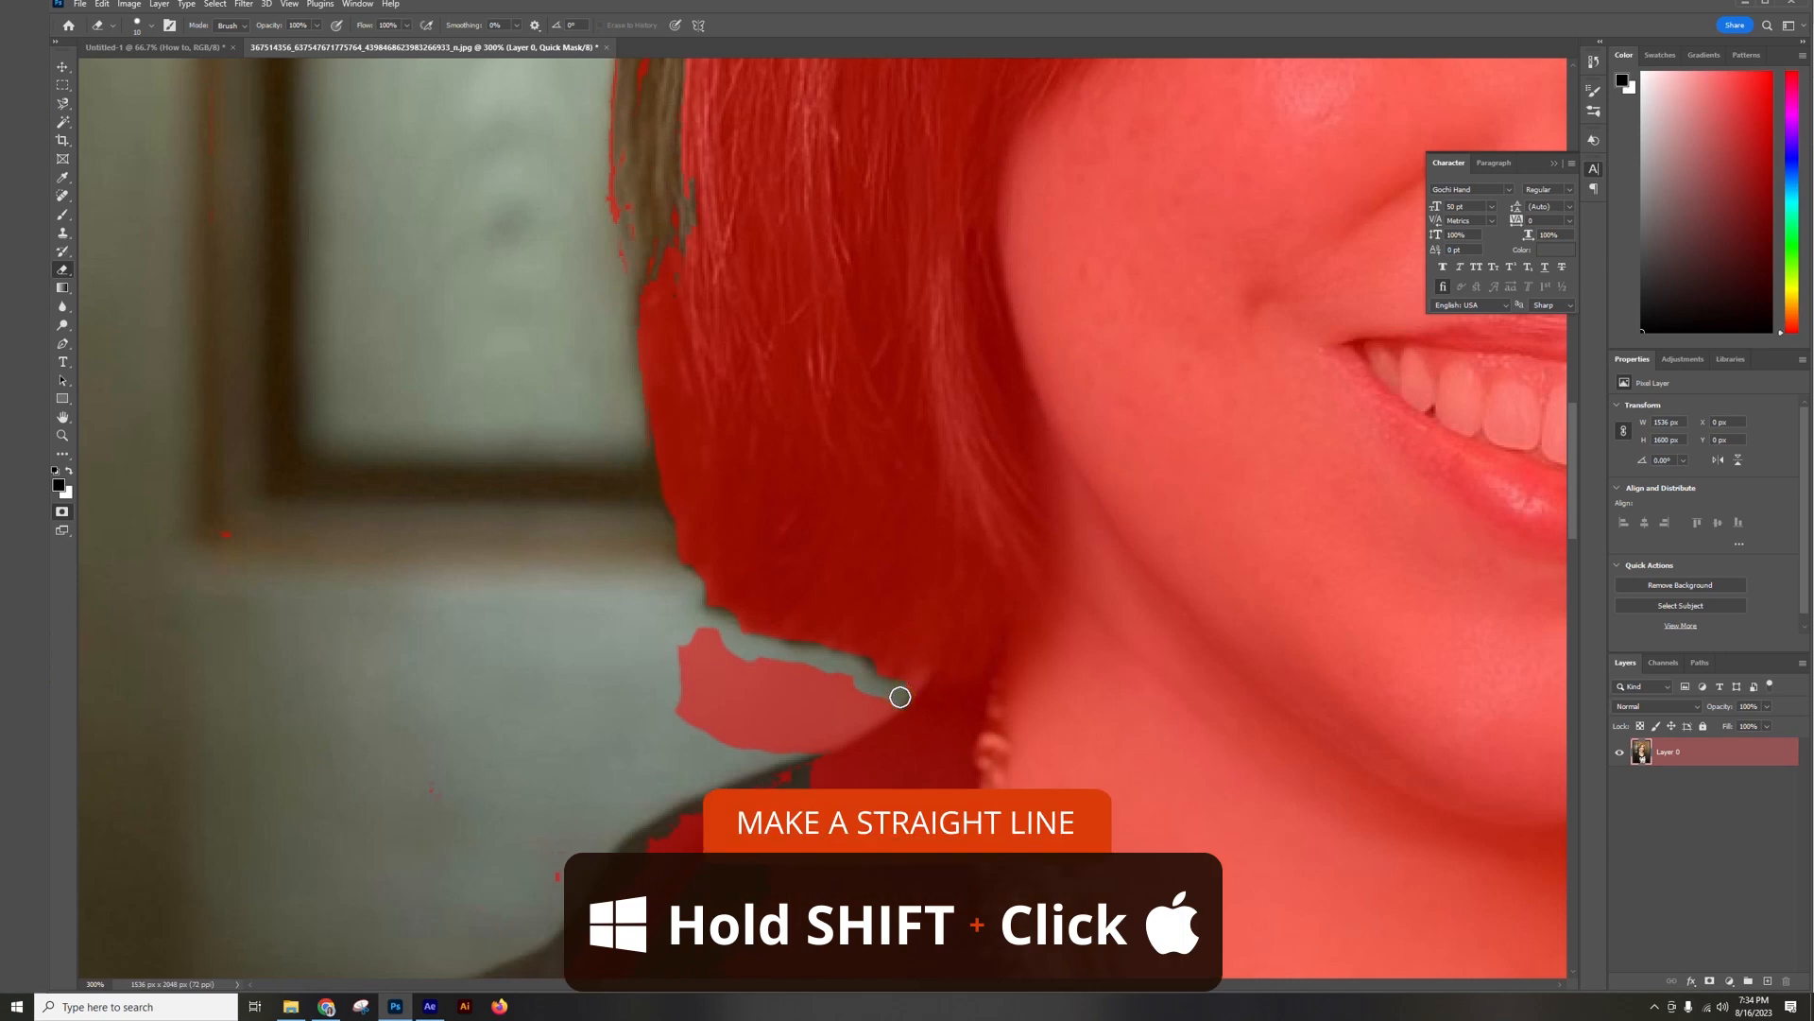
left_click(829, 741, "shift")
left_click(763, 763, "shift")
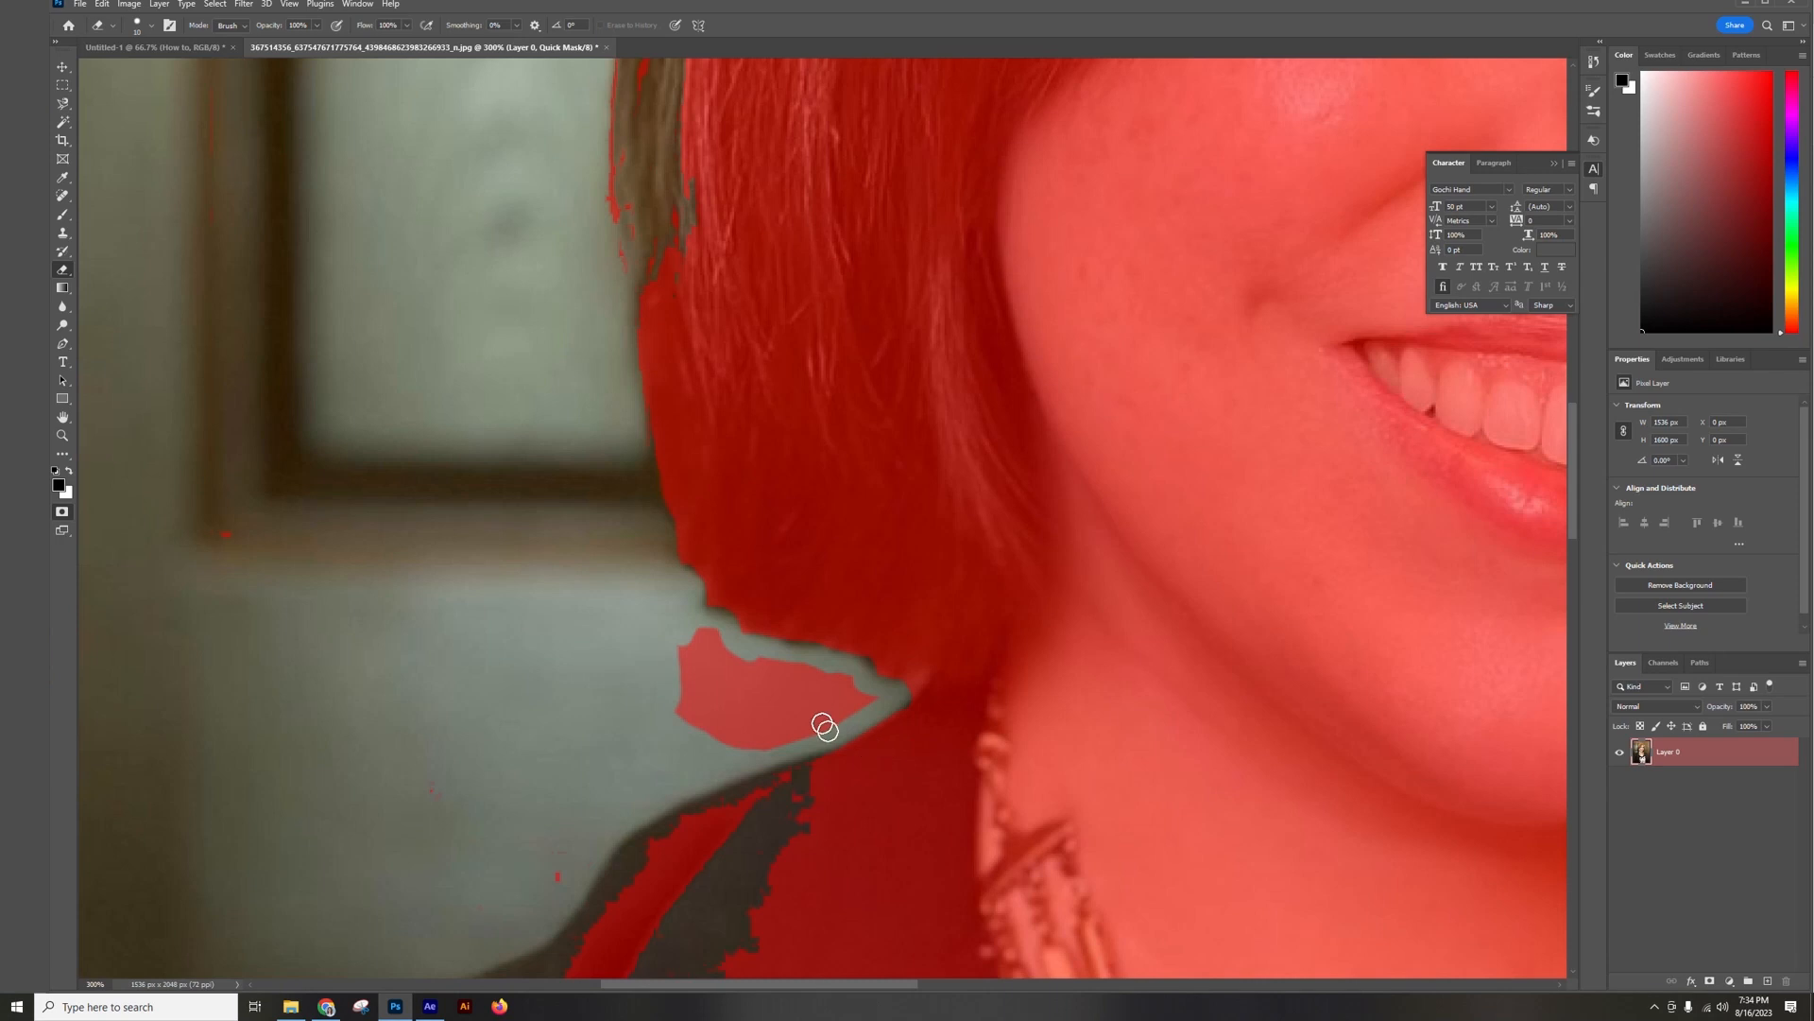
Enlarge the eraser and remove the remaining mask patch on the background between hair and shoulder.
mouse_move(640, 264)
left_mouse_down()
mouse_move(668, 425)
mouse_move(805, 569)
mouse_move(813, 616)
left_mouse_up()
key("ctrl+z")
key("bracketright")
key("bracketright")
key("bracketright")
key("bracketright")
mouse_move(704, 657)
left_mouse_down()
mouse_move(692, 707)
mouse_move(710, 688)
mouse_move(688, 714)
mouse_move(780, 688)
mouse_move(760, 687)
mouse_move(852, 700)
mouse_move(701, 734)
left_mouse_up()
key("bracketright")
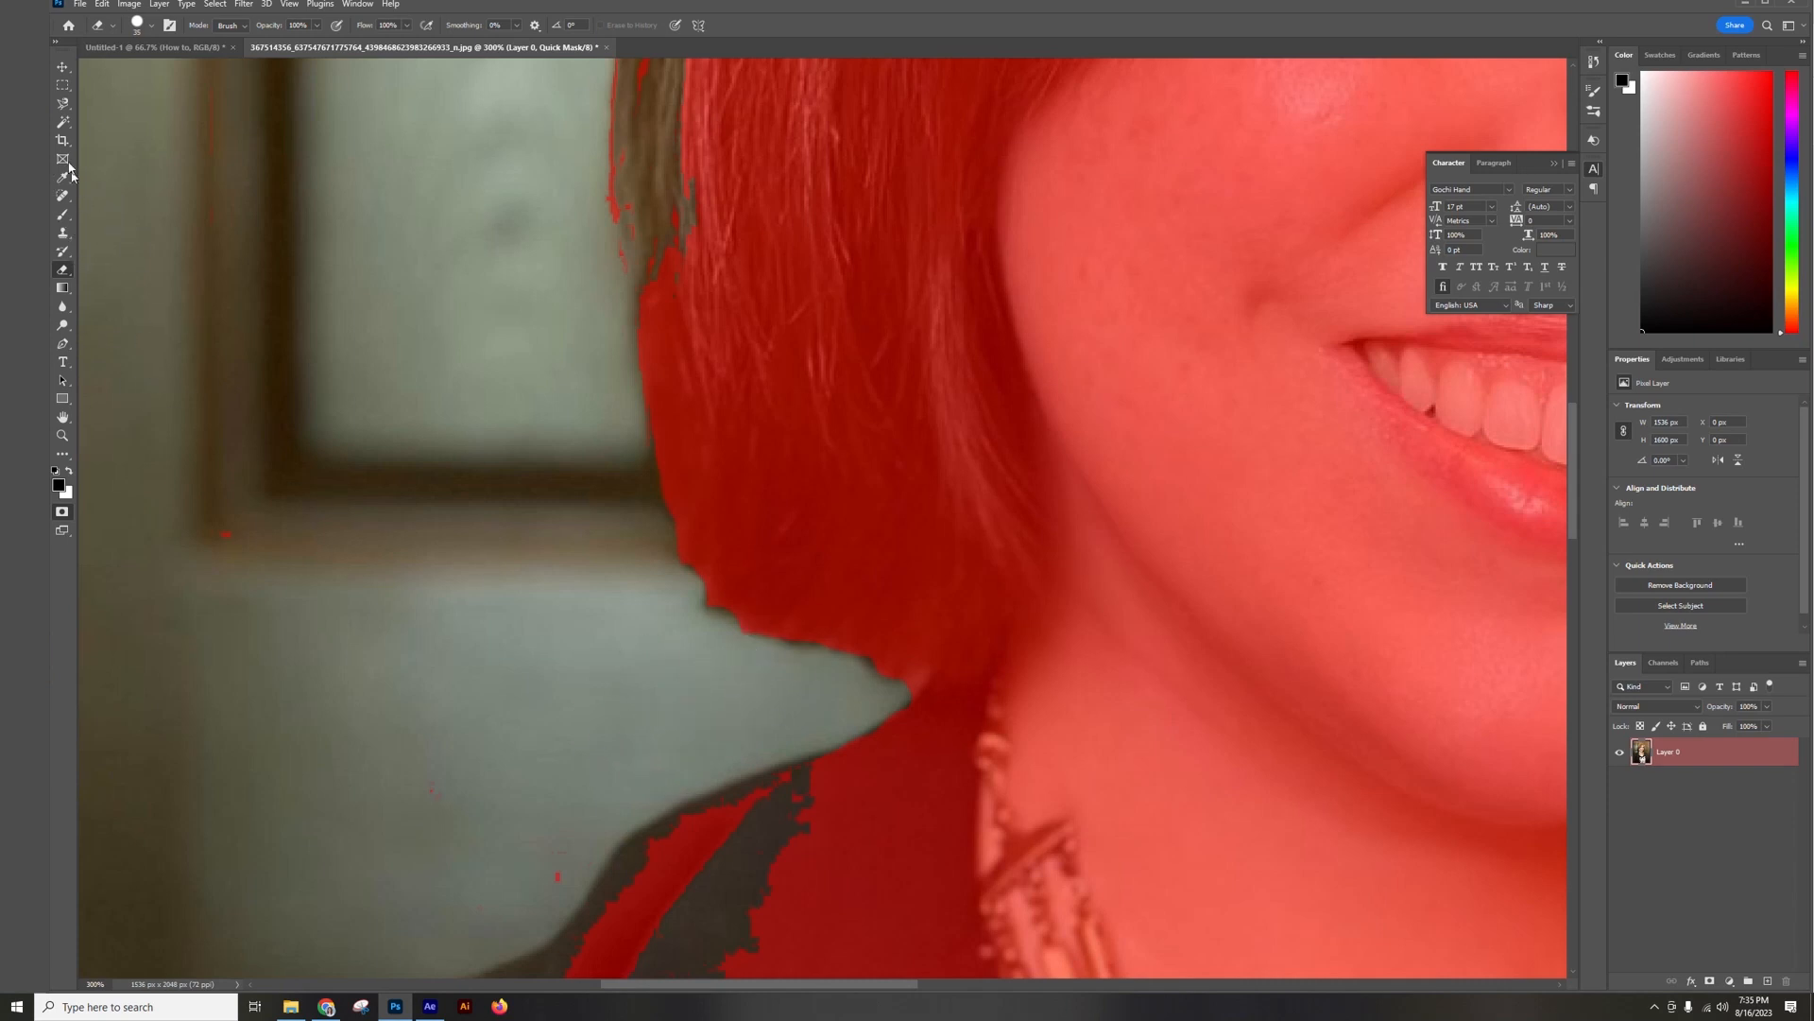
Paint the mask along the jacket's left shoulder edge from the collar outward with a smaller brush.
left_click(63, 214)
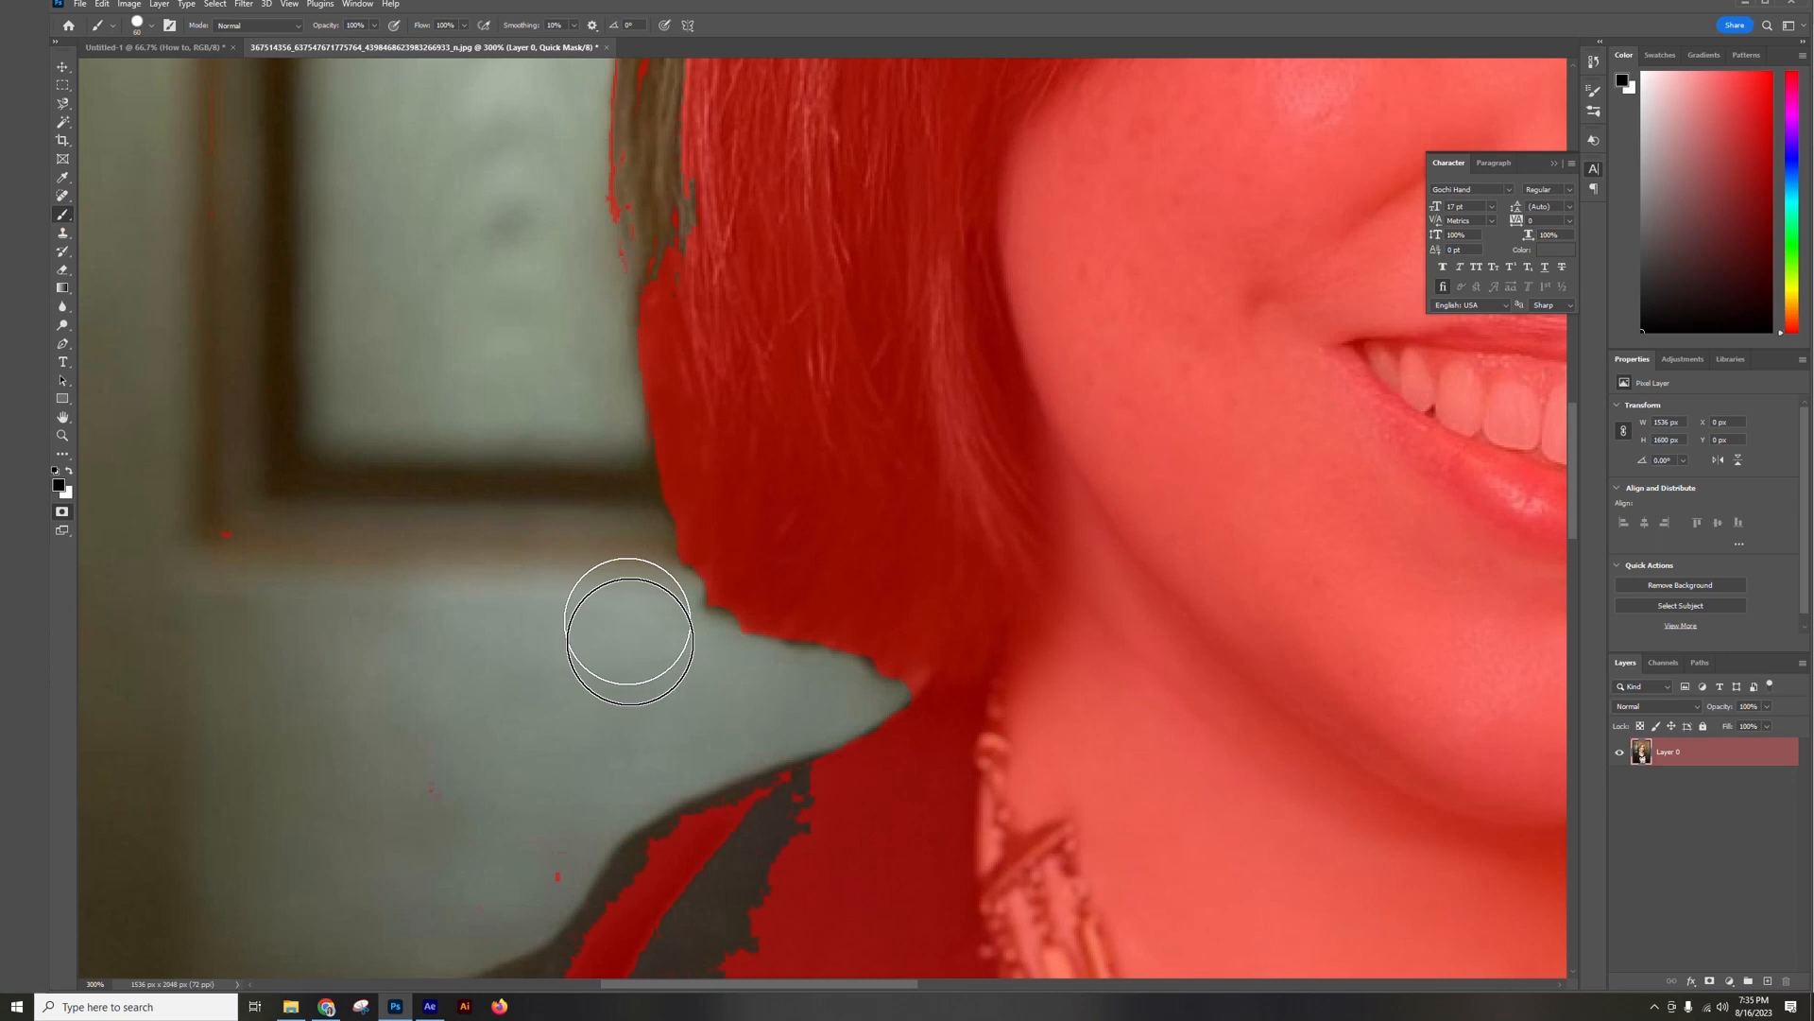
left_click_drag(627, 620, 567, 355)
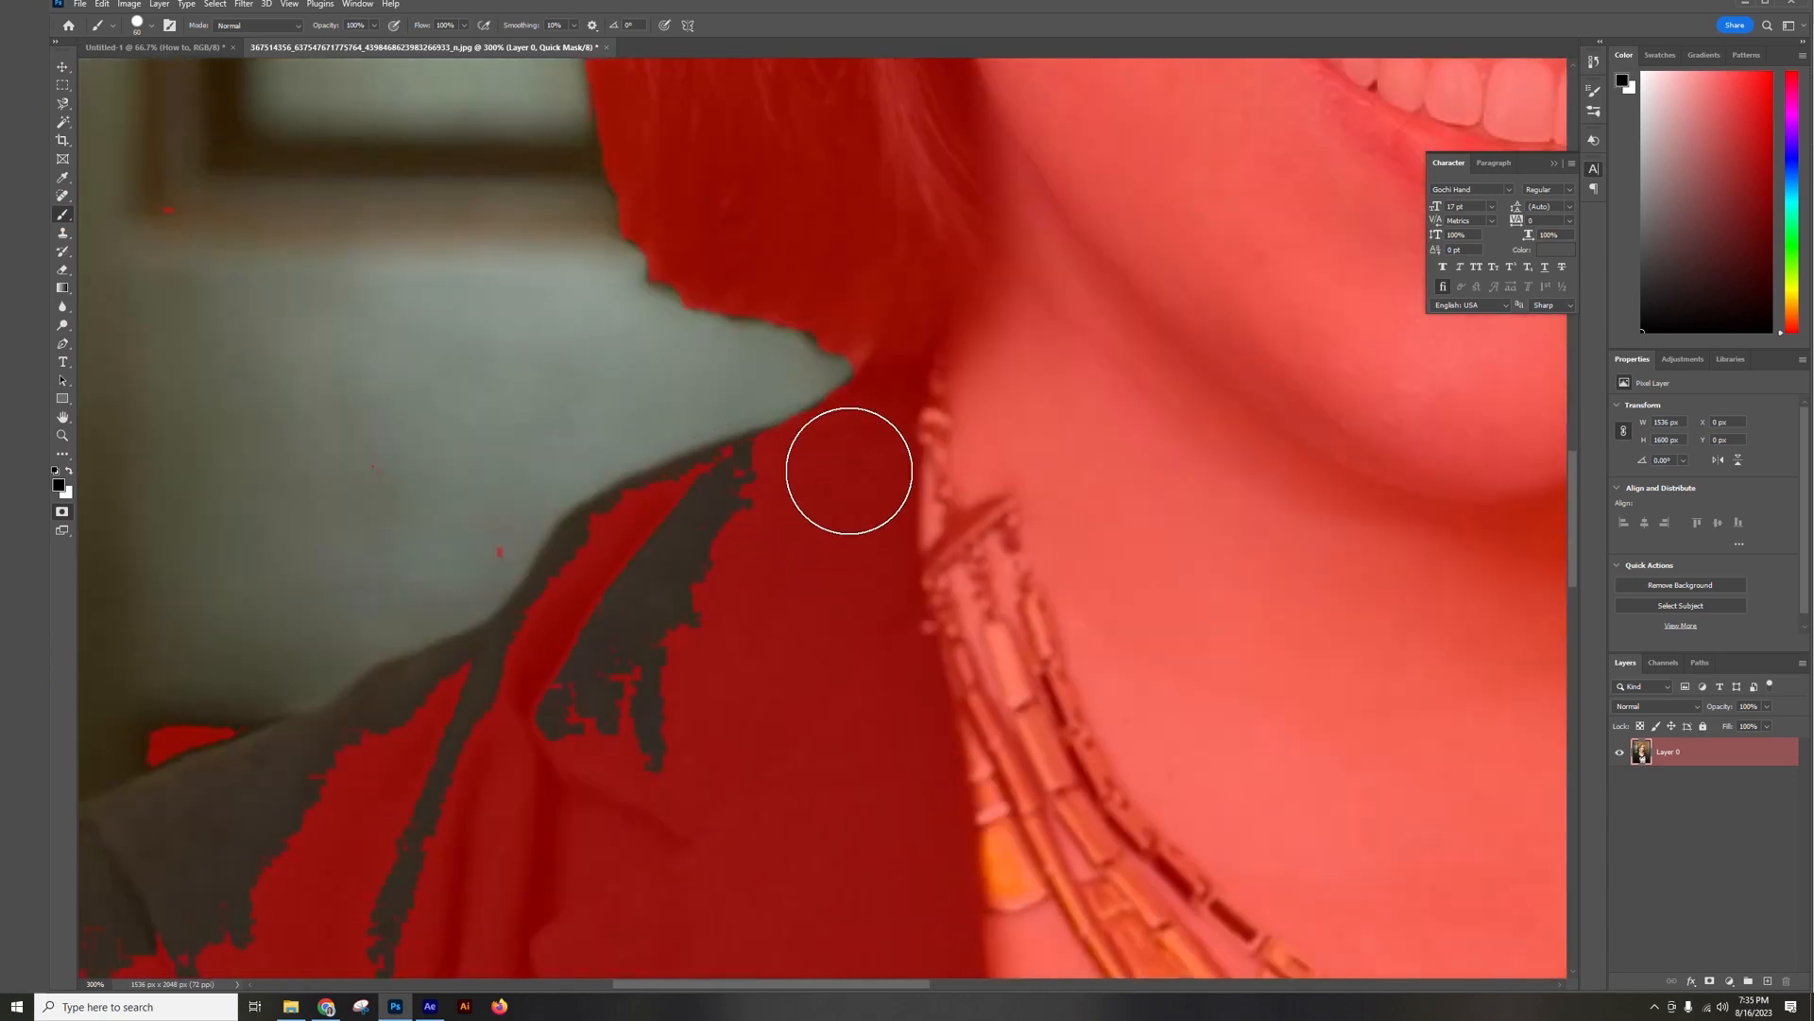
key("bracketleft")
key("bracketleft")
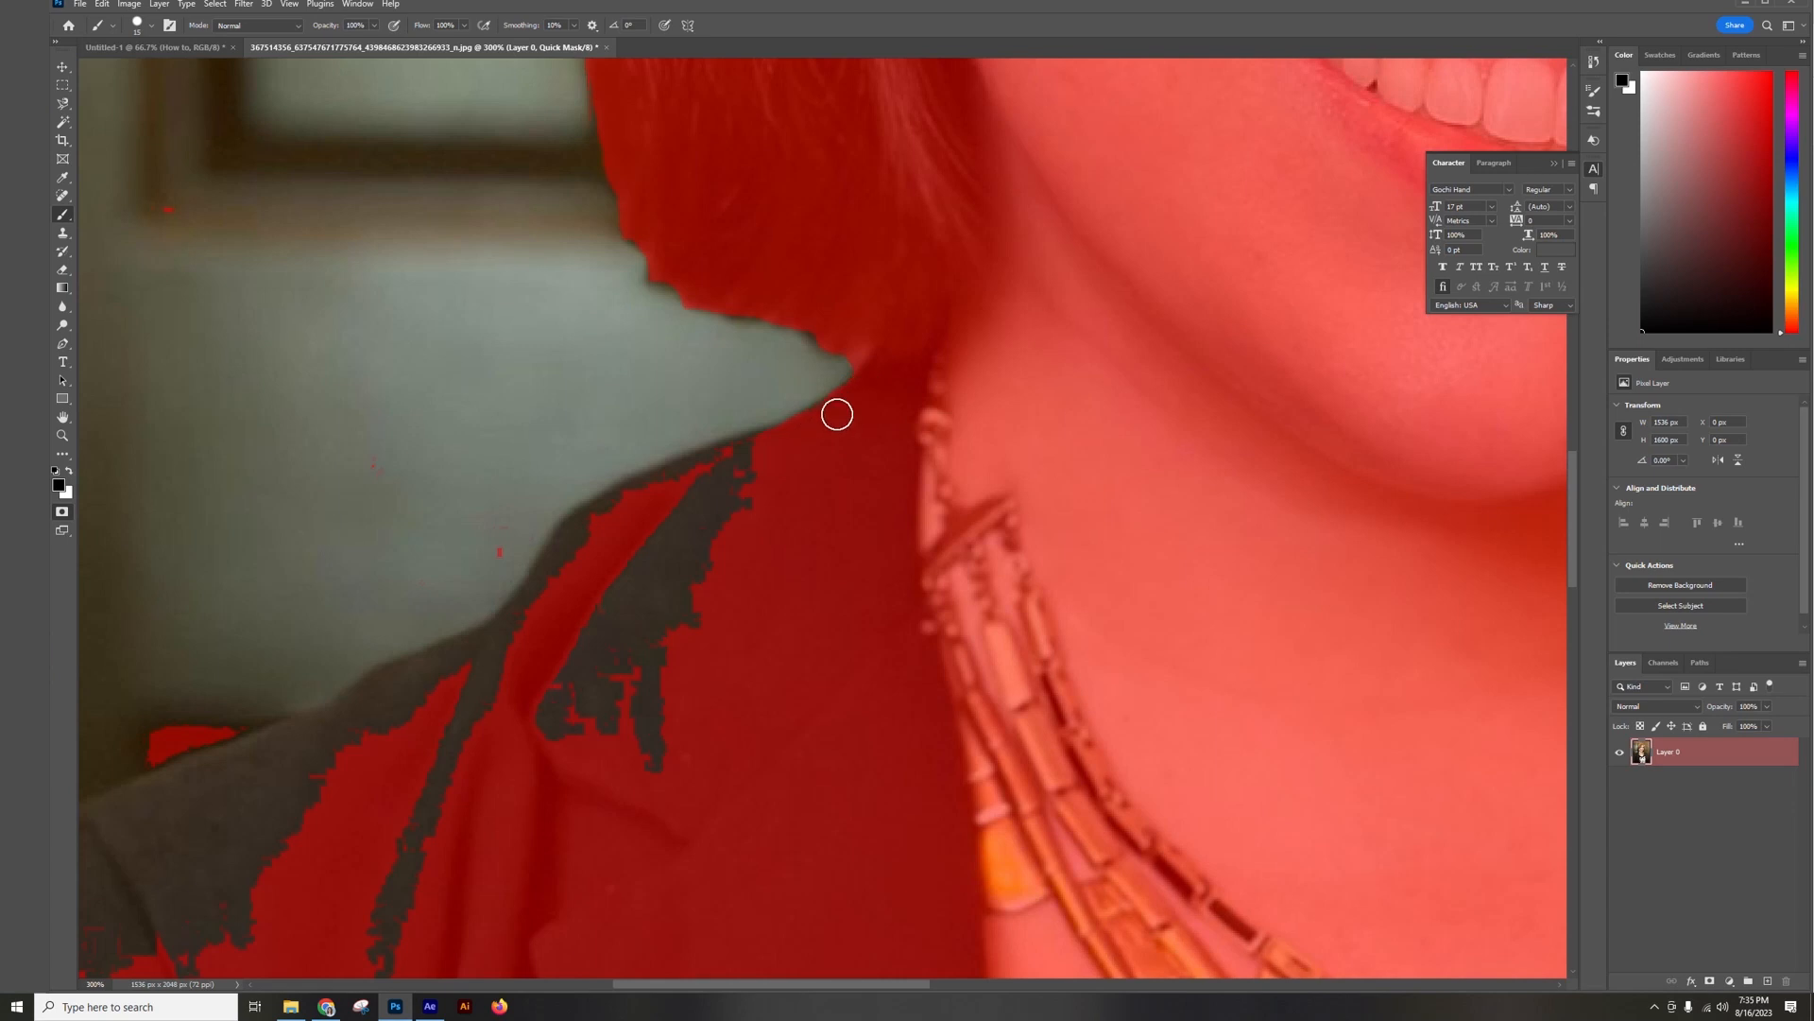
left_click(865, 385)
left_click(768, 442)
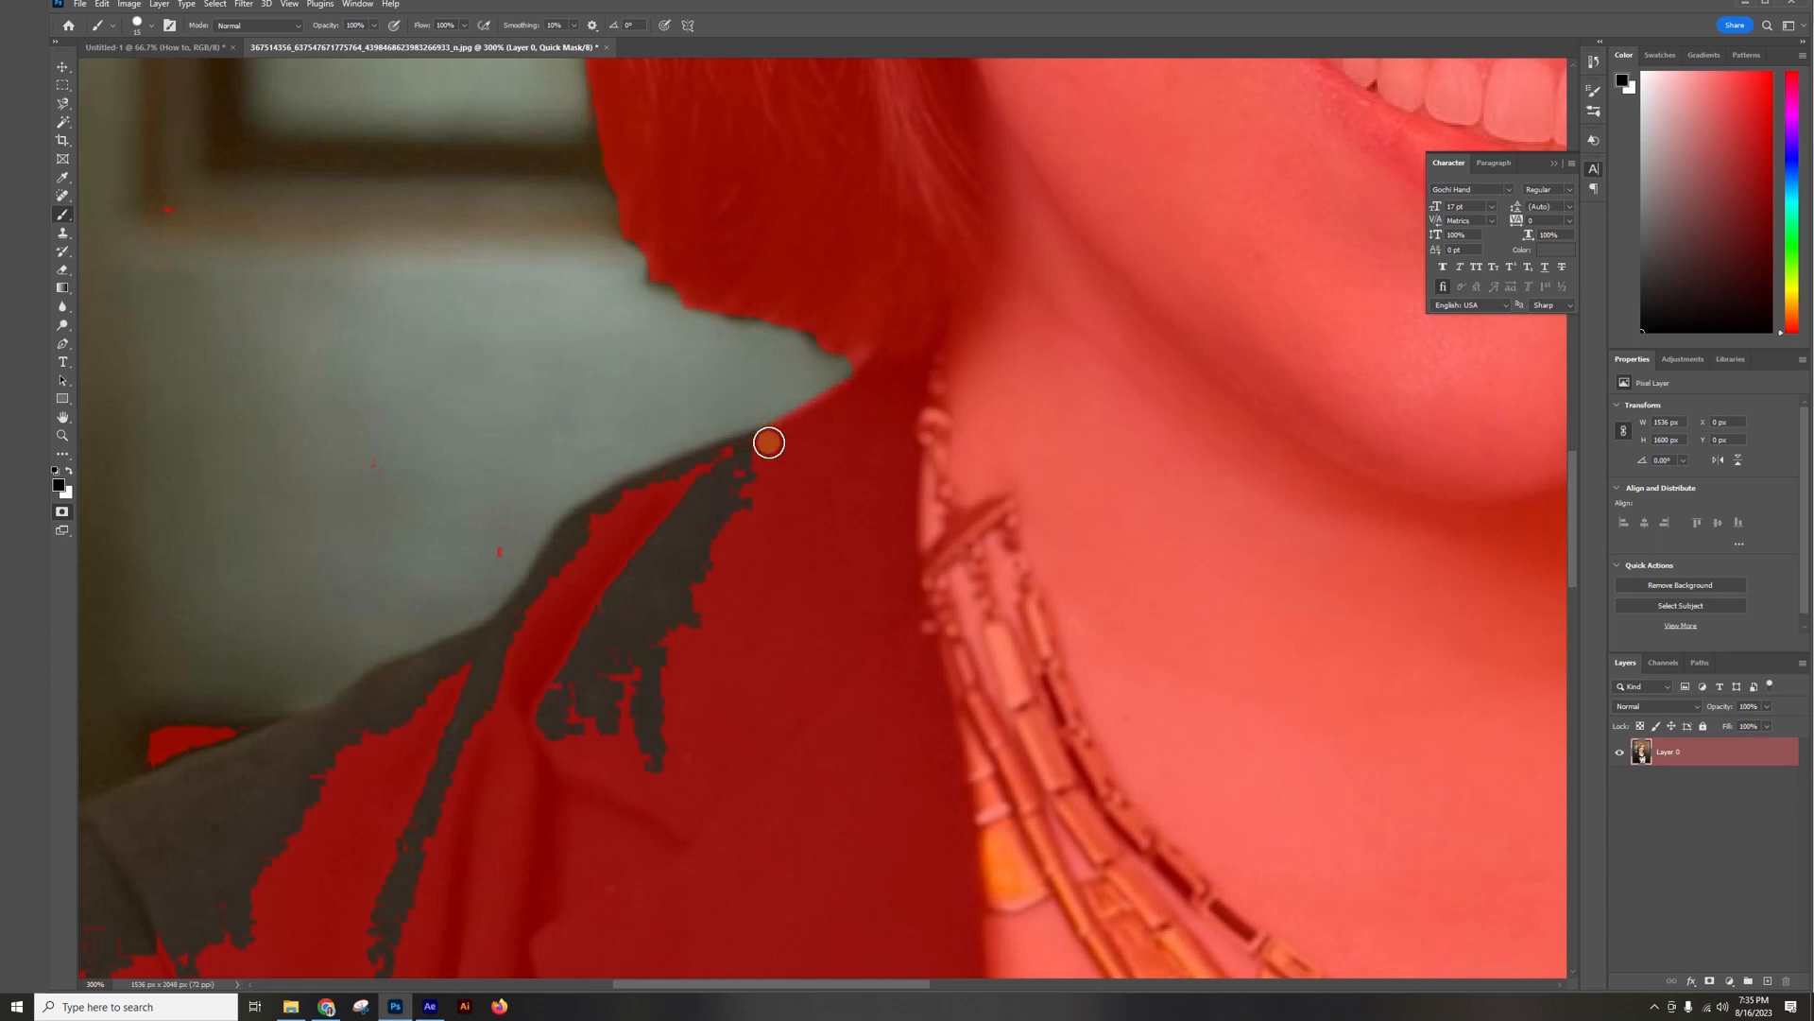
mouse_move(699, 464)
left_mouse_down()
mouse_move(579, 512)
mouse_move(620, 501)
mouse_move(579, 521)
mouse_move(542, 581)
mouse_move(564, 535)
mouse_move(478, 684)
mouse_move(672, 568)
mouse_move(810, 557)
left_mouse_up()
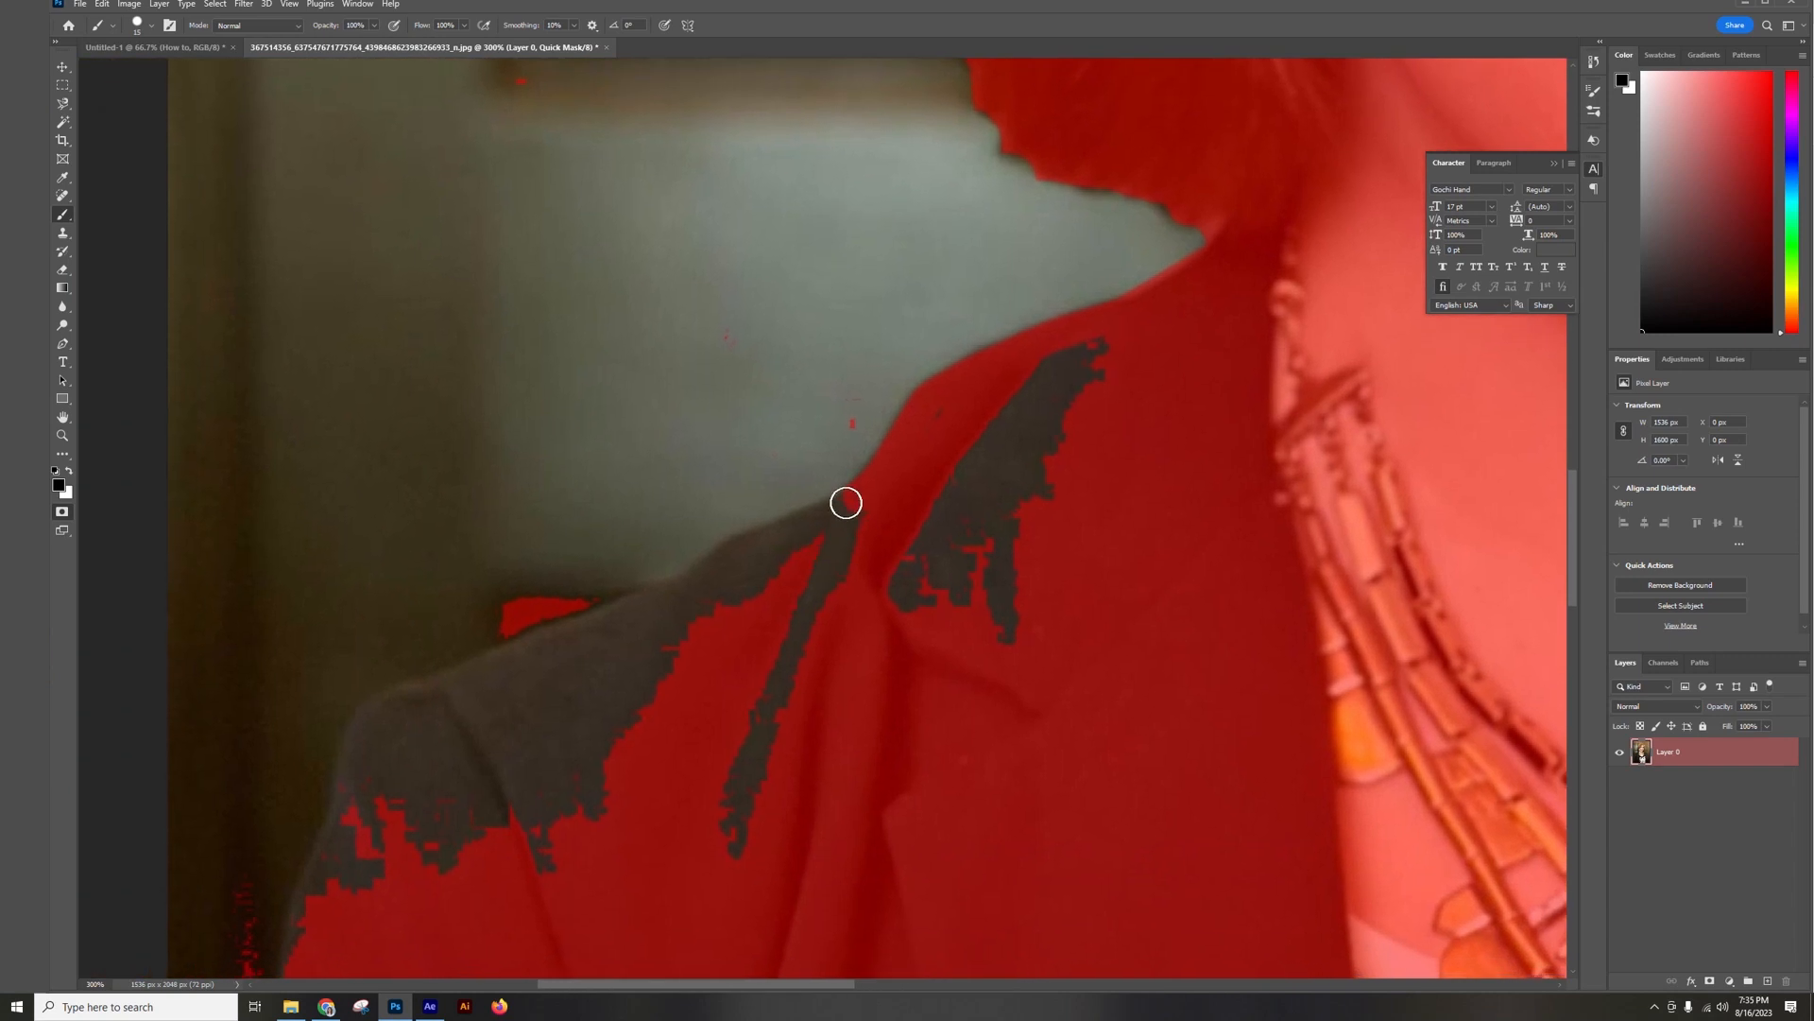
Extend the painted mask outline over the outer shoulder and down the upper sleeve.
left_click(848, 503)
left_click_drag(730, 557, 660, 602)
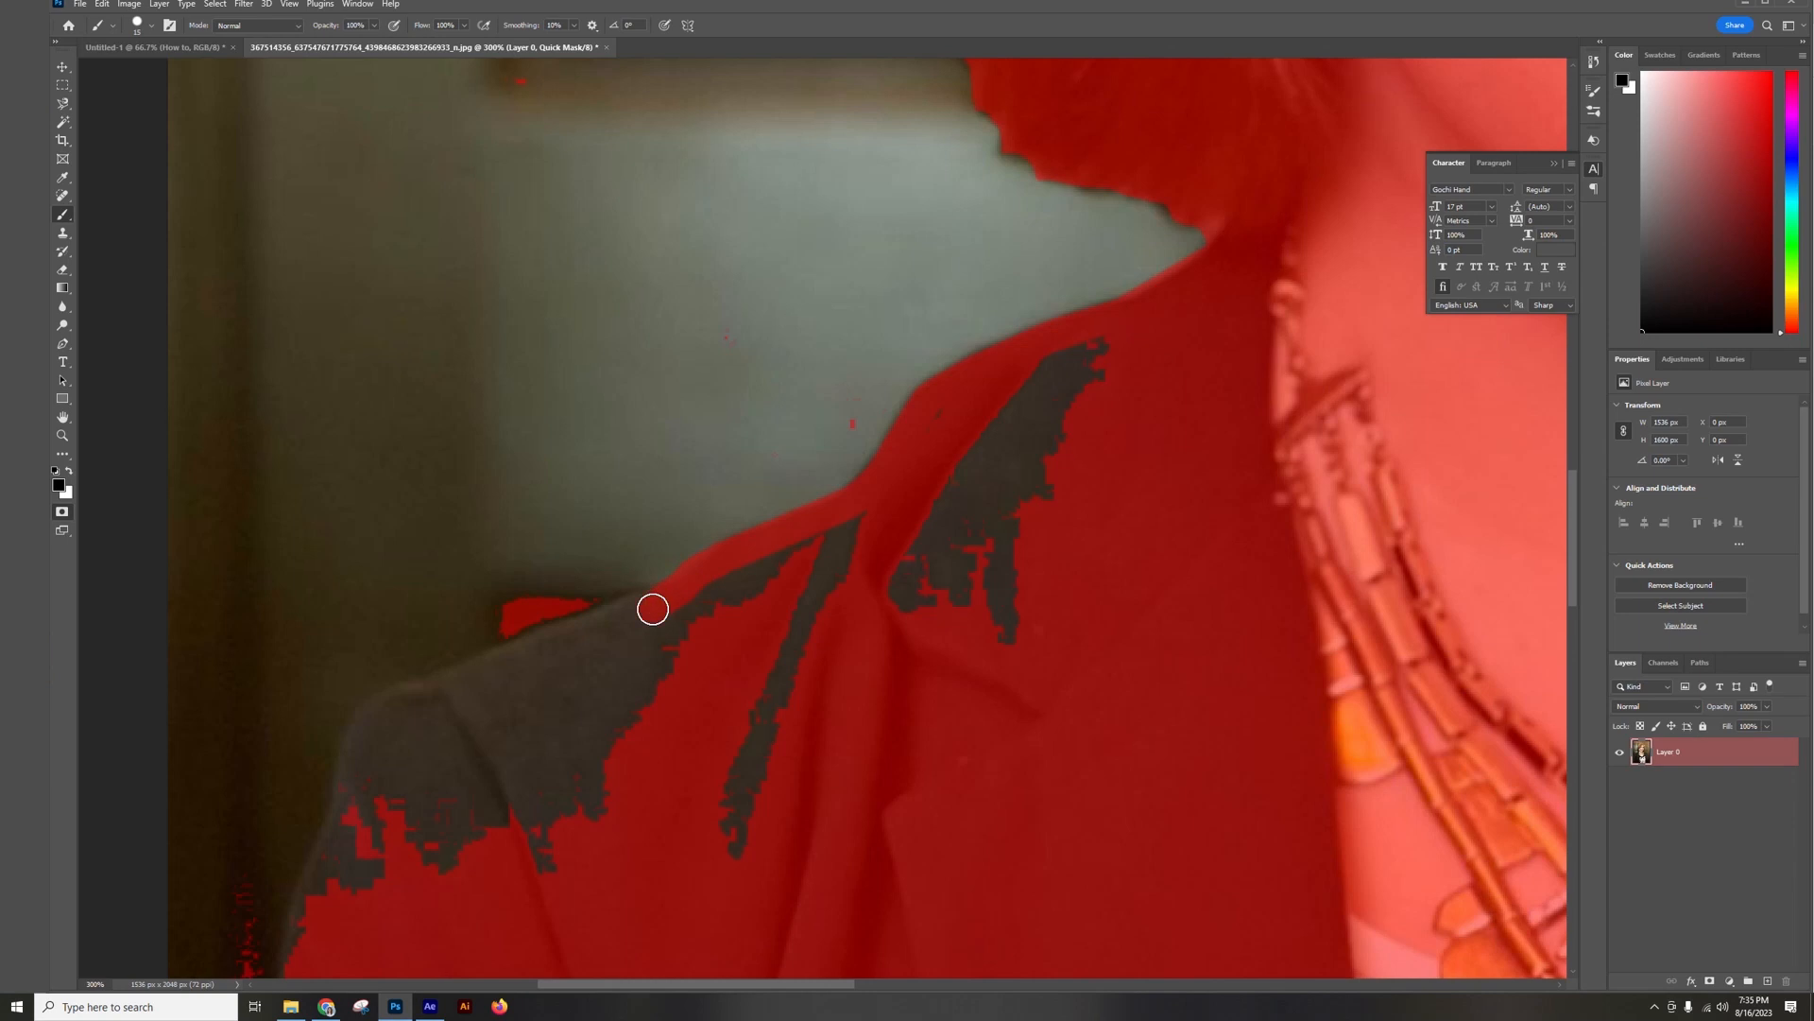
left_click(657, 607)
mouse_move(434, 749)
left_mouse_down()
mouse_move(594, 708)
mouse_move(758, 611)
mouse_move(731, 550)
mouse_move(670, 570)
mouse_move(642, 681)
left_mouse_up()
left_click(723, 553)
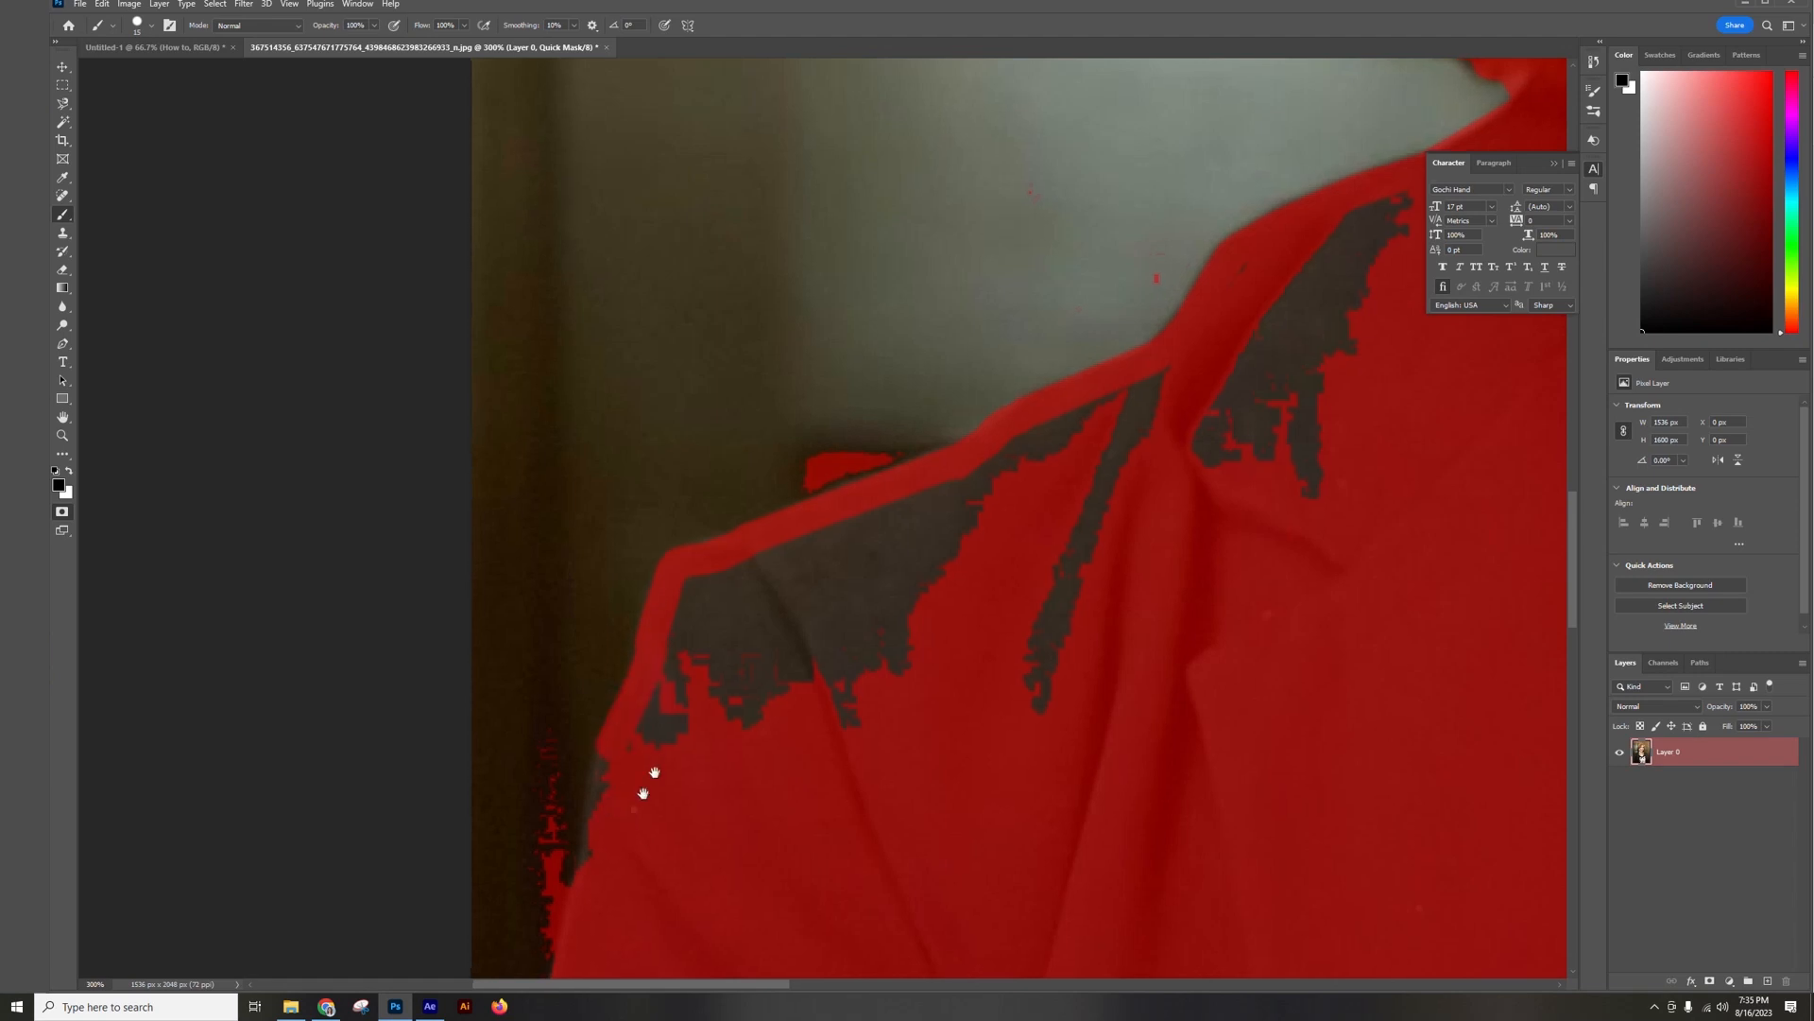
left_click_drag(648, 778, 729, 608)
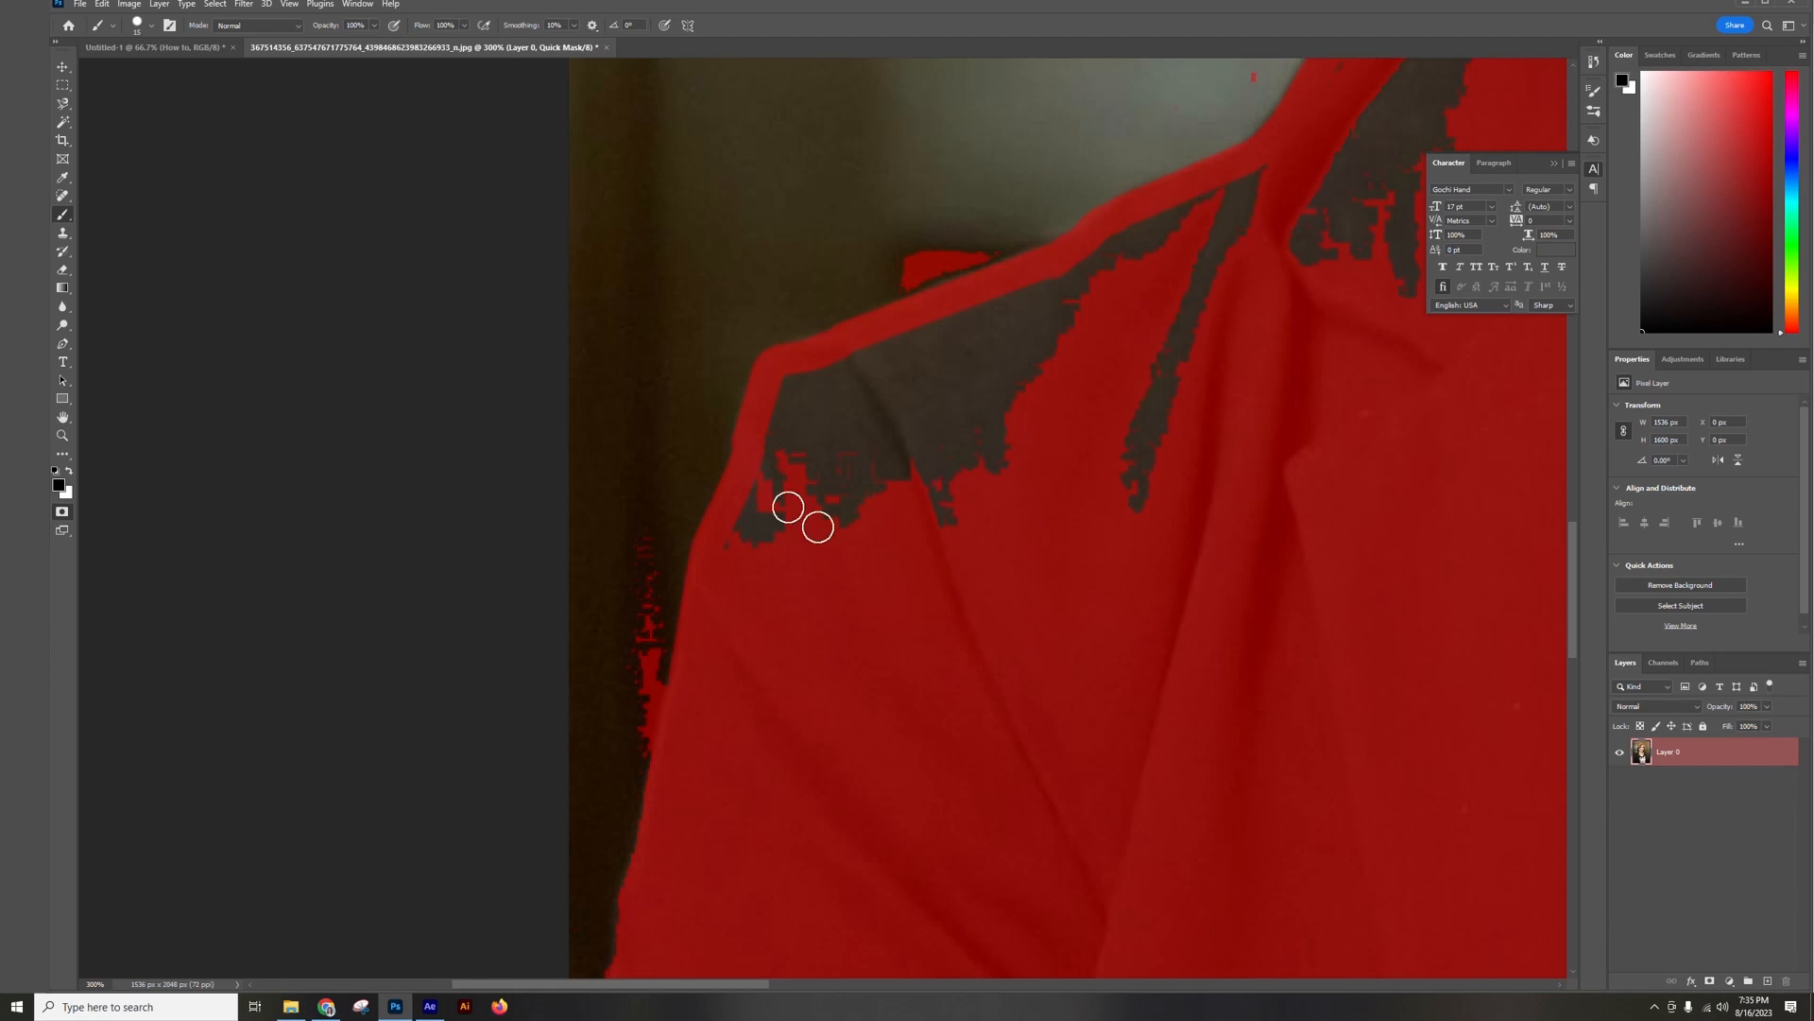
Enlarge the brush and fill the unmasked areas inside the jacket's left shoulder.
key("bracketright")
key("bracketright")
key("bracketright")
key("bracketright")
key("bracketright")
key("bracketright")
mouse_move(775, 555)
left_mouse_down()
mouse_move(838, 424)
mouse_move(821, 488)
mouse_move(876, 434)
mouse_move(976, 411)
mouse_move(909, 380)
mouse_move(901, 399)
mouse_move(1083, 353)
mouse_move(977, 364)
mouse_move(1141, 326)
mouse_move(1111, 321)
mouse_move(1275, 233)
mouse_move(1097, 338)
mouse_move(1148, 375)
mouse_move(1112, 540)
mouse_move(910, 514)
mouse_move(909, 563)
mouse_move(1175, 504)
mouse_move(1001, 490)
left_mouse_up()
Fill the unmasked patches around the left jacket lapel.
key("space")
mouse_move(1251, 455)
left_mouse_down()
mouse_move(831, 679)
mouse_move(756, 747)
left_mouse_up()
left_click_drag(951, 377, 803, 483)
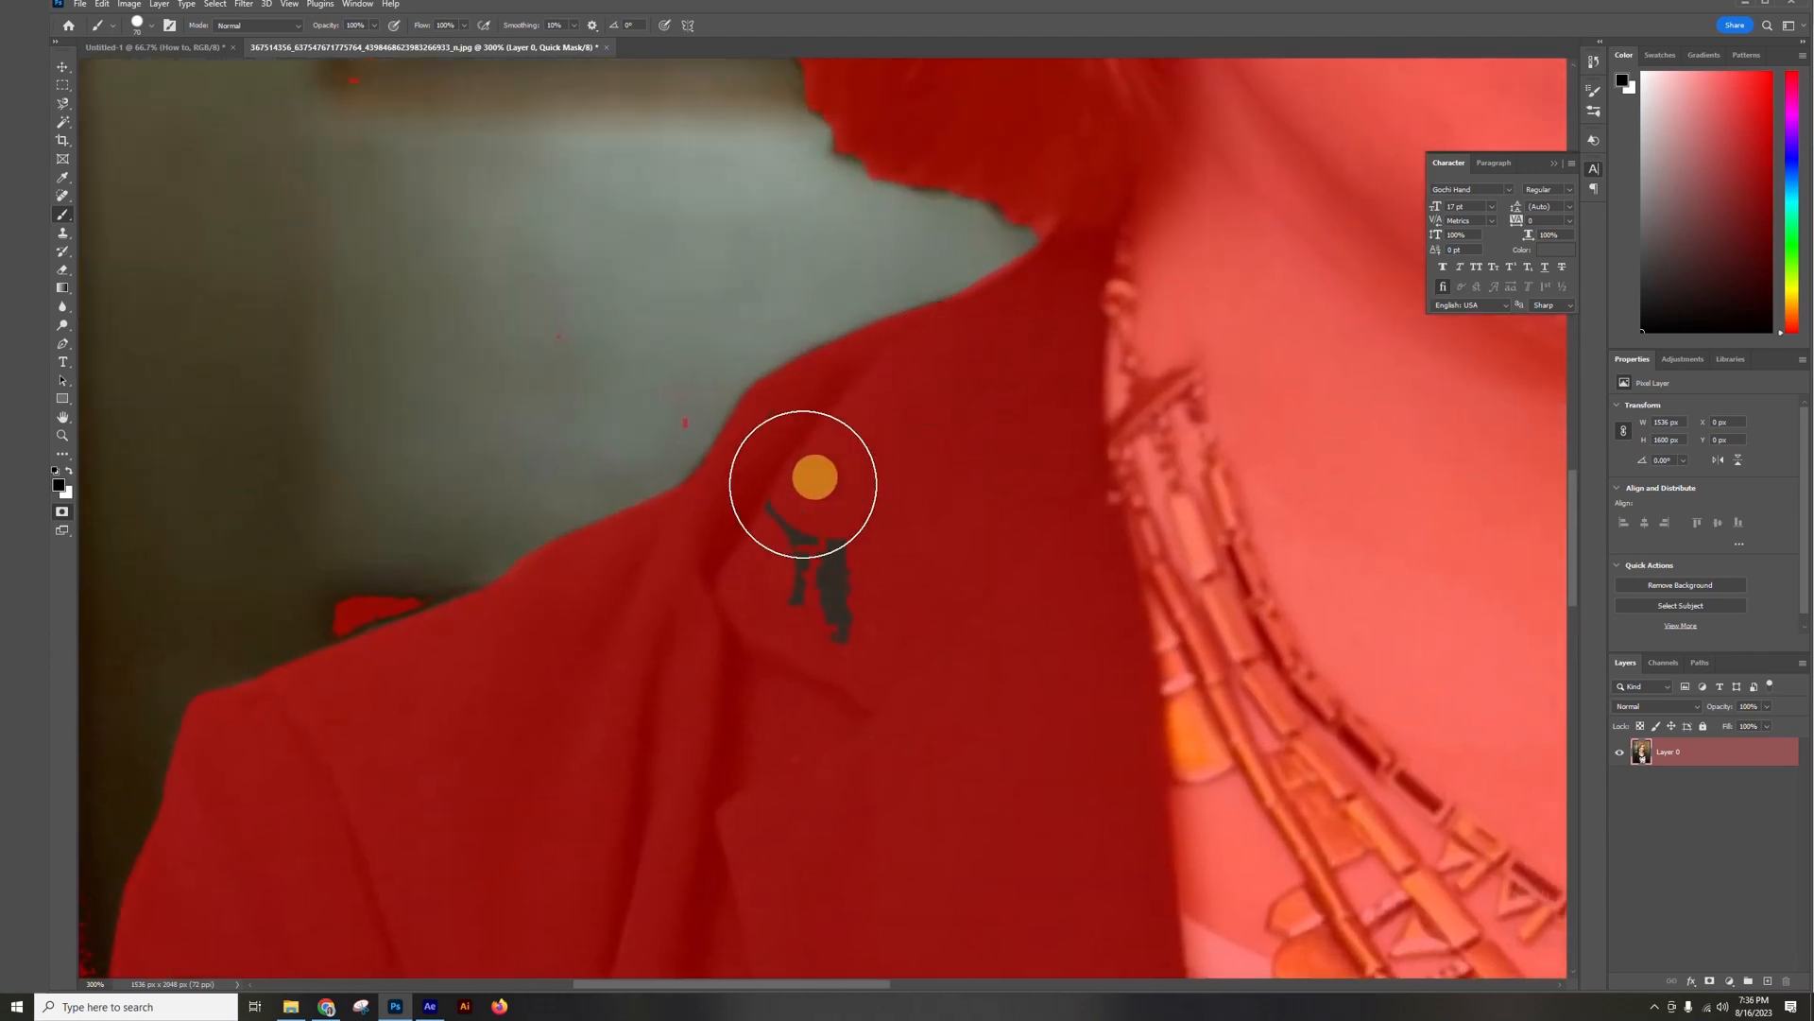
left_click_drag(803, 484, 768, 566)
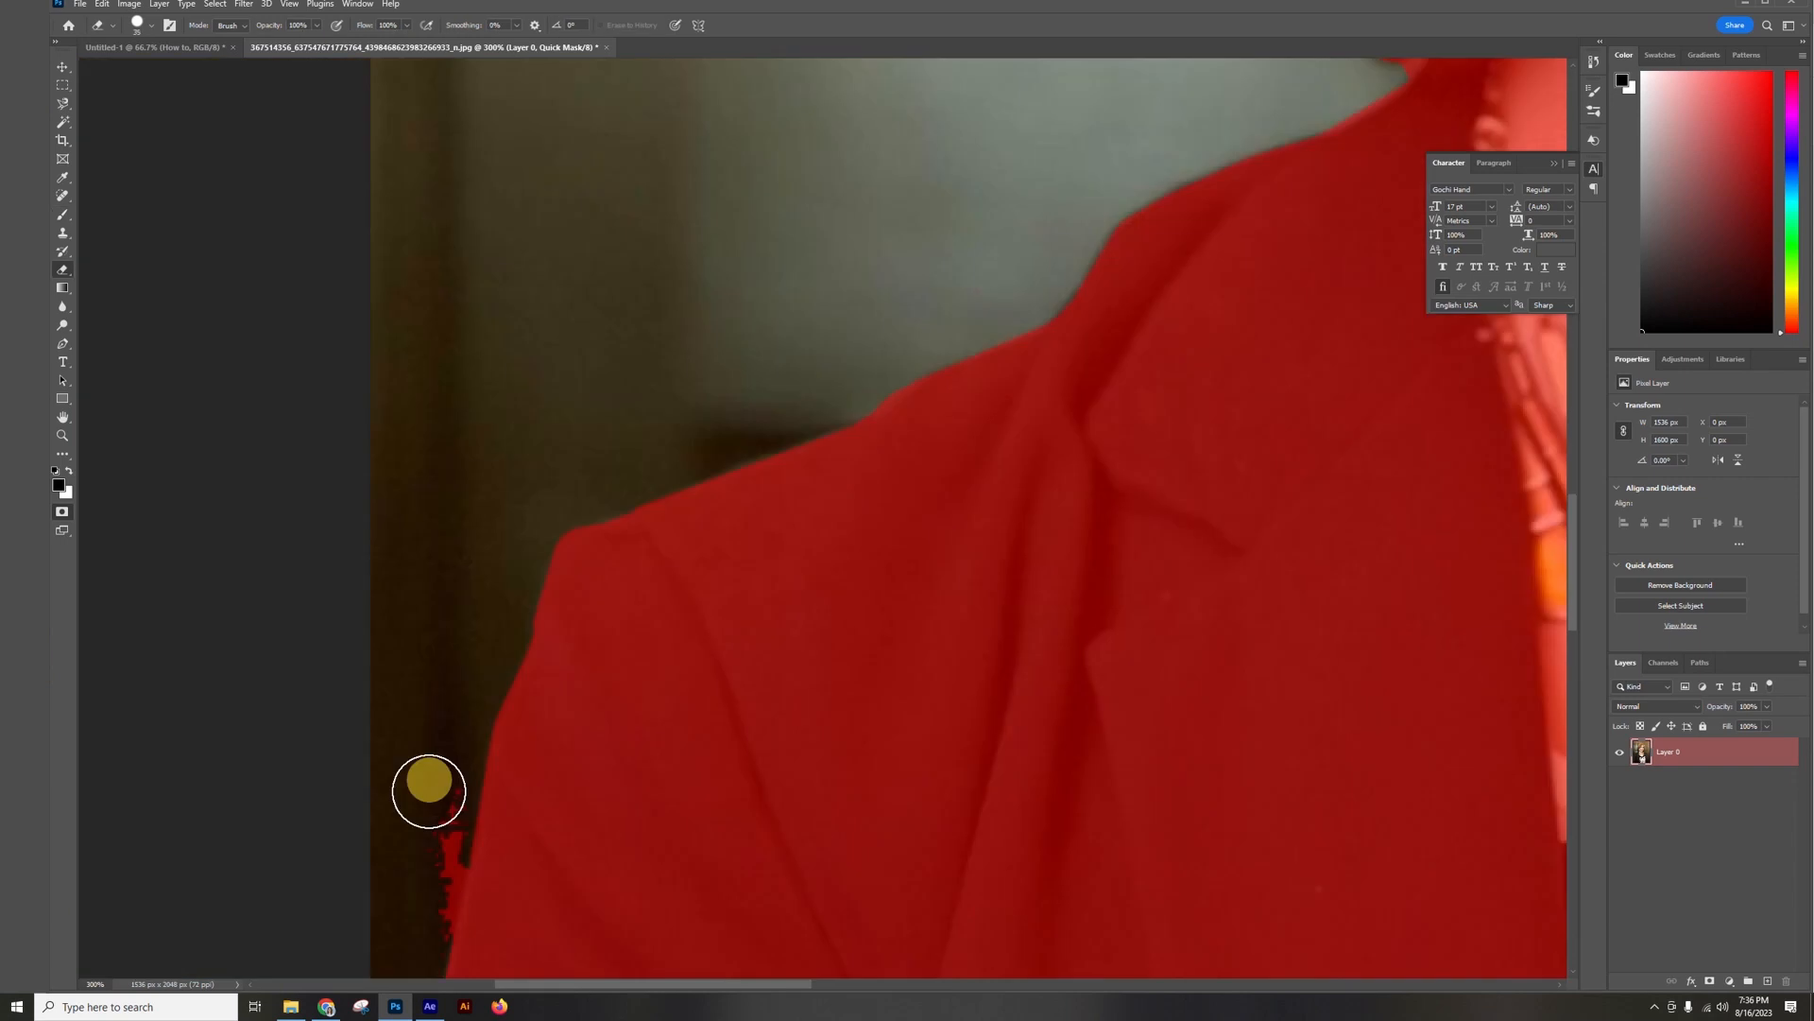
Erase the stray mask specks from the background beside the left jacket sleeve.
left_click_drag(429, 791, 435, 798)
key("space")
left_click_drag(459, 859, 607, 571)
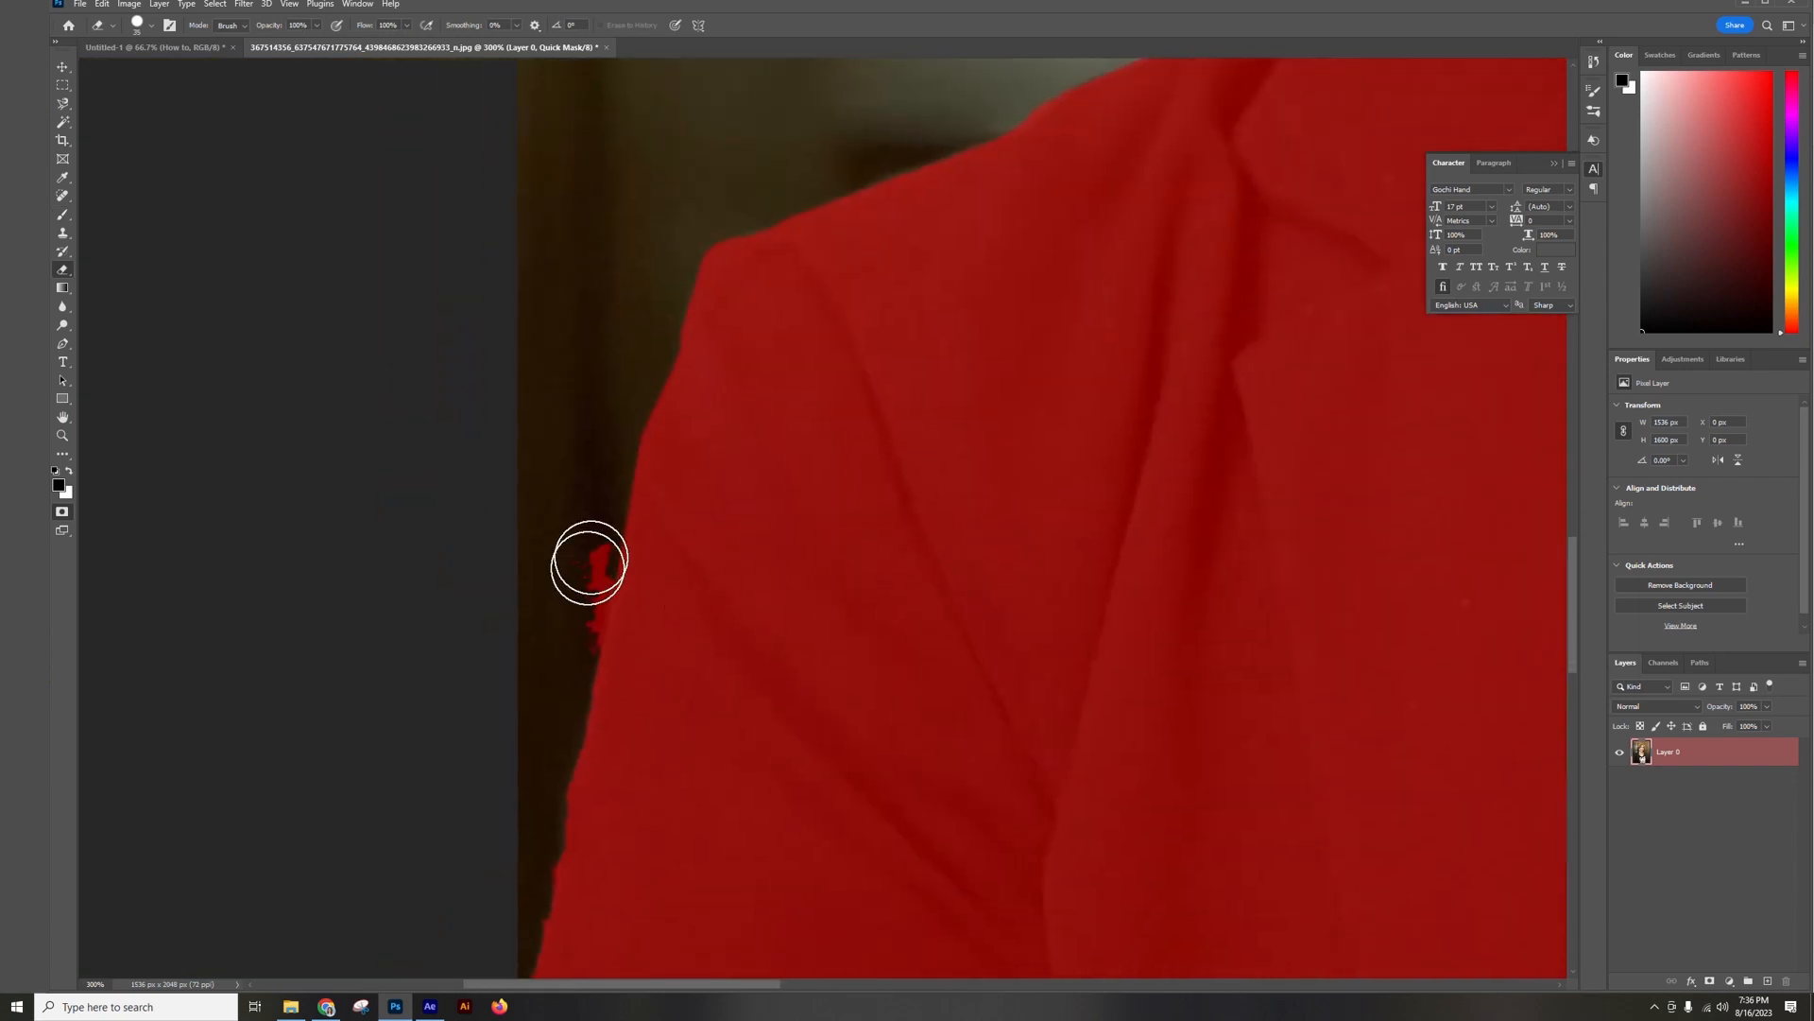
mouse_move(564, 651)
left_mouse_down()
mouse_move(547, 567)
mouse_move(605, 430)
left_mouse_up()
key("space")
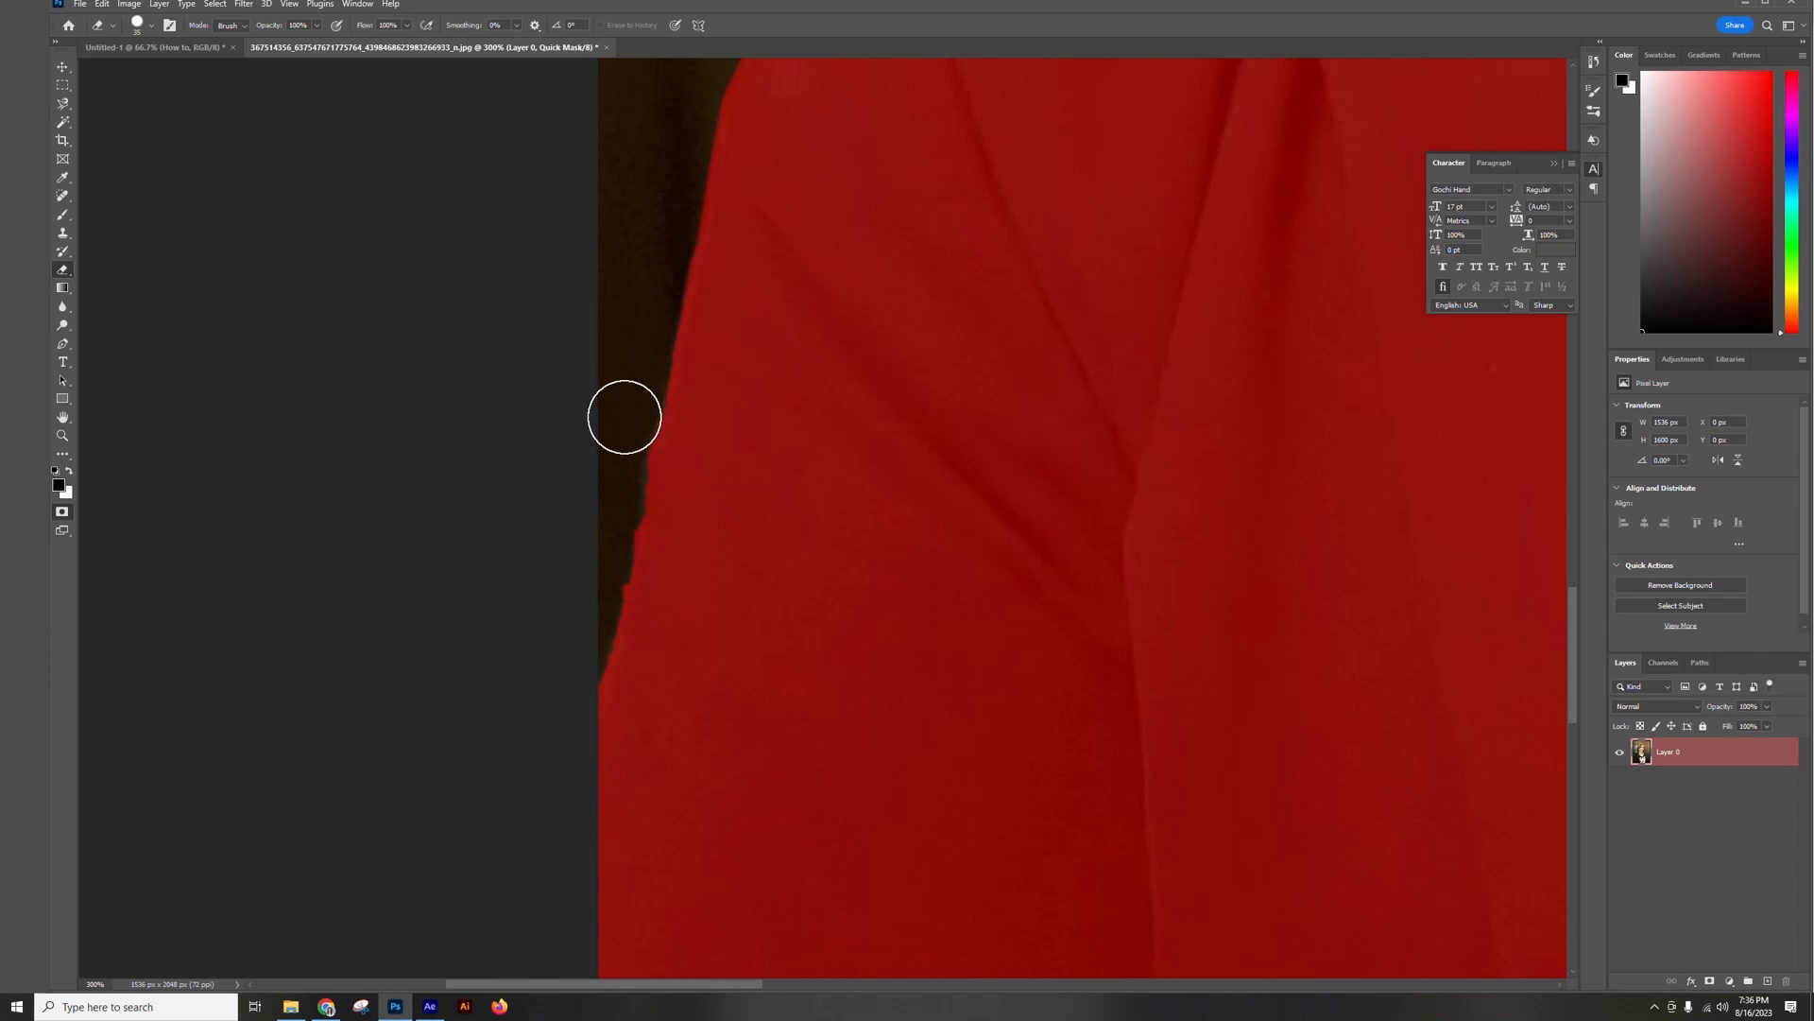
left_click_drag(624, 417, 571, 654)
Clean up the mask in the notch between the hair tip and the collar with a smaller eraser.
left_click_drag(1224, 635, 774, 501)
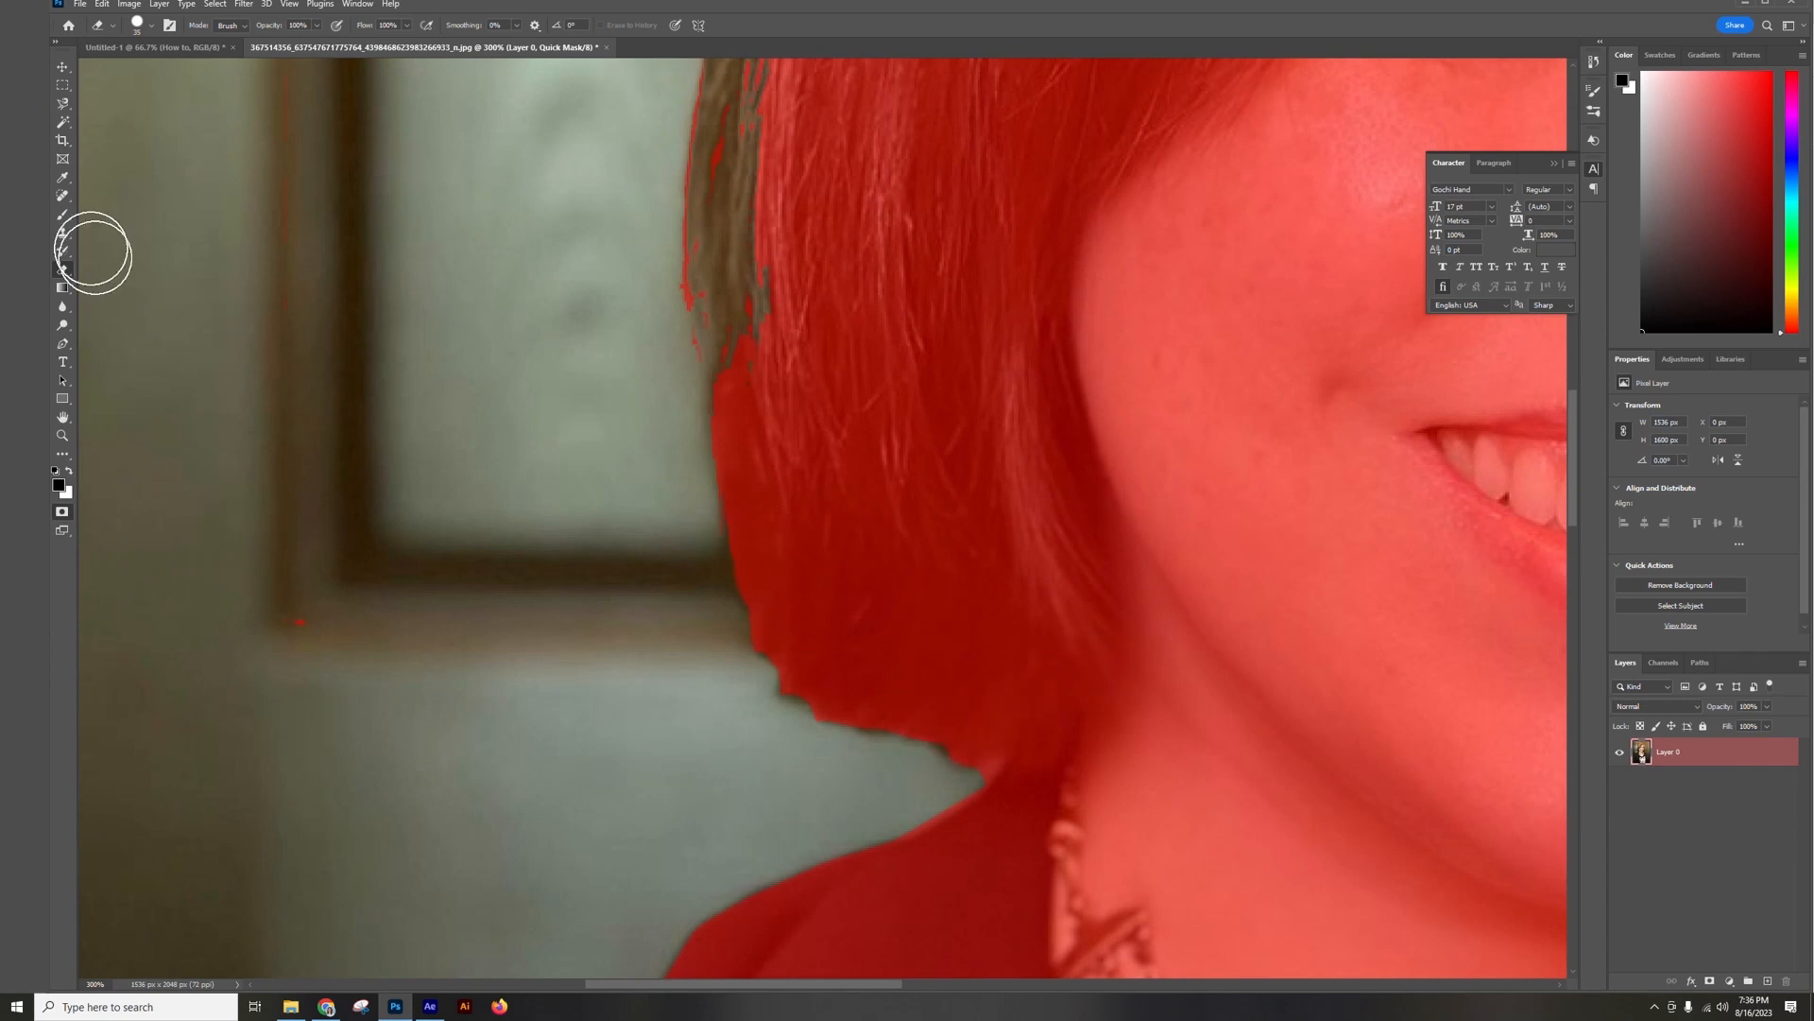
key("bracketleft")
key("bracketleft")
left_click_drag(990, 773, 937, 816)
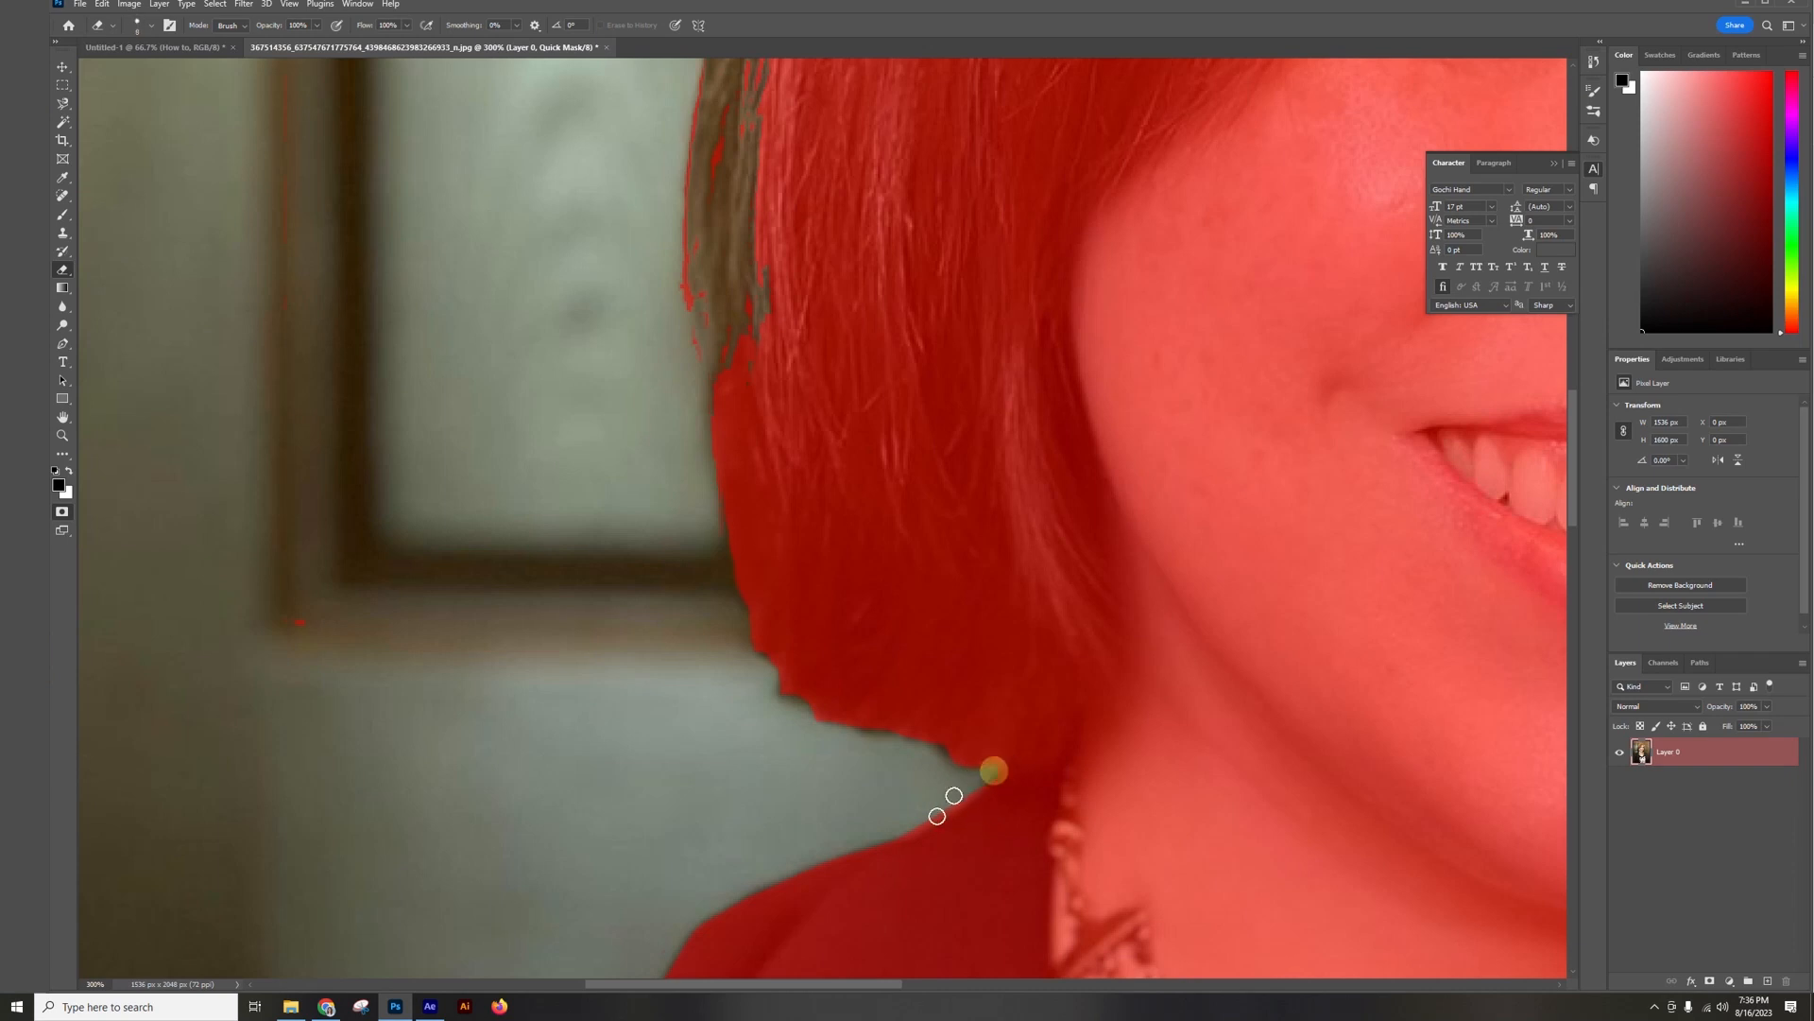
left_click_drag(1001, 763, 924, 831)
Fill the unmasked strip along the left outer edge of the hair with the Brush.
left_click_drag(778, 395, 854, 567)
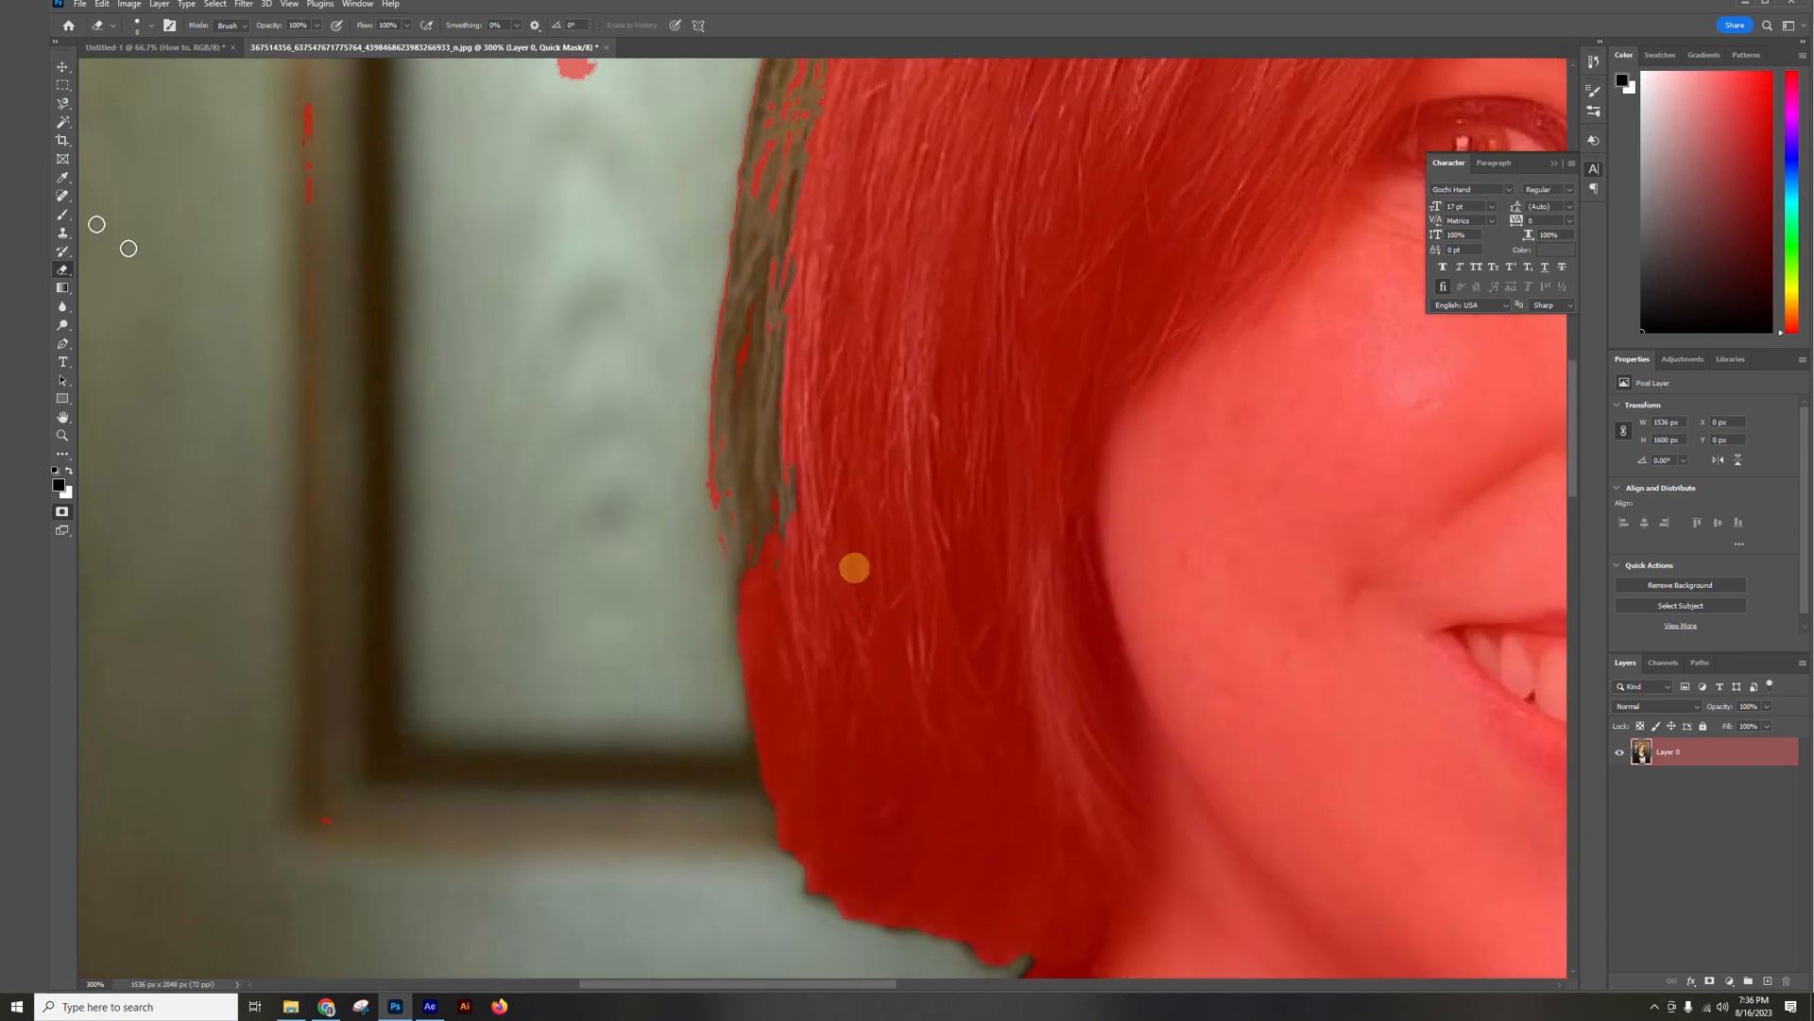
left_click(64, 213)
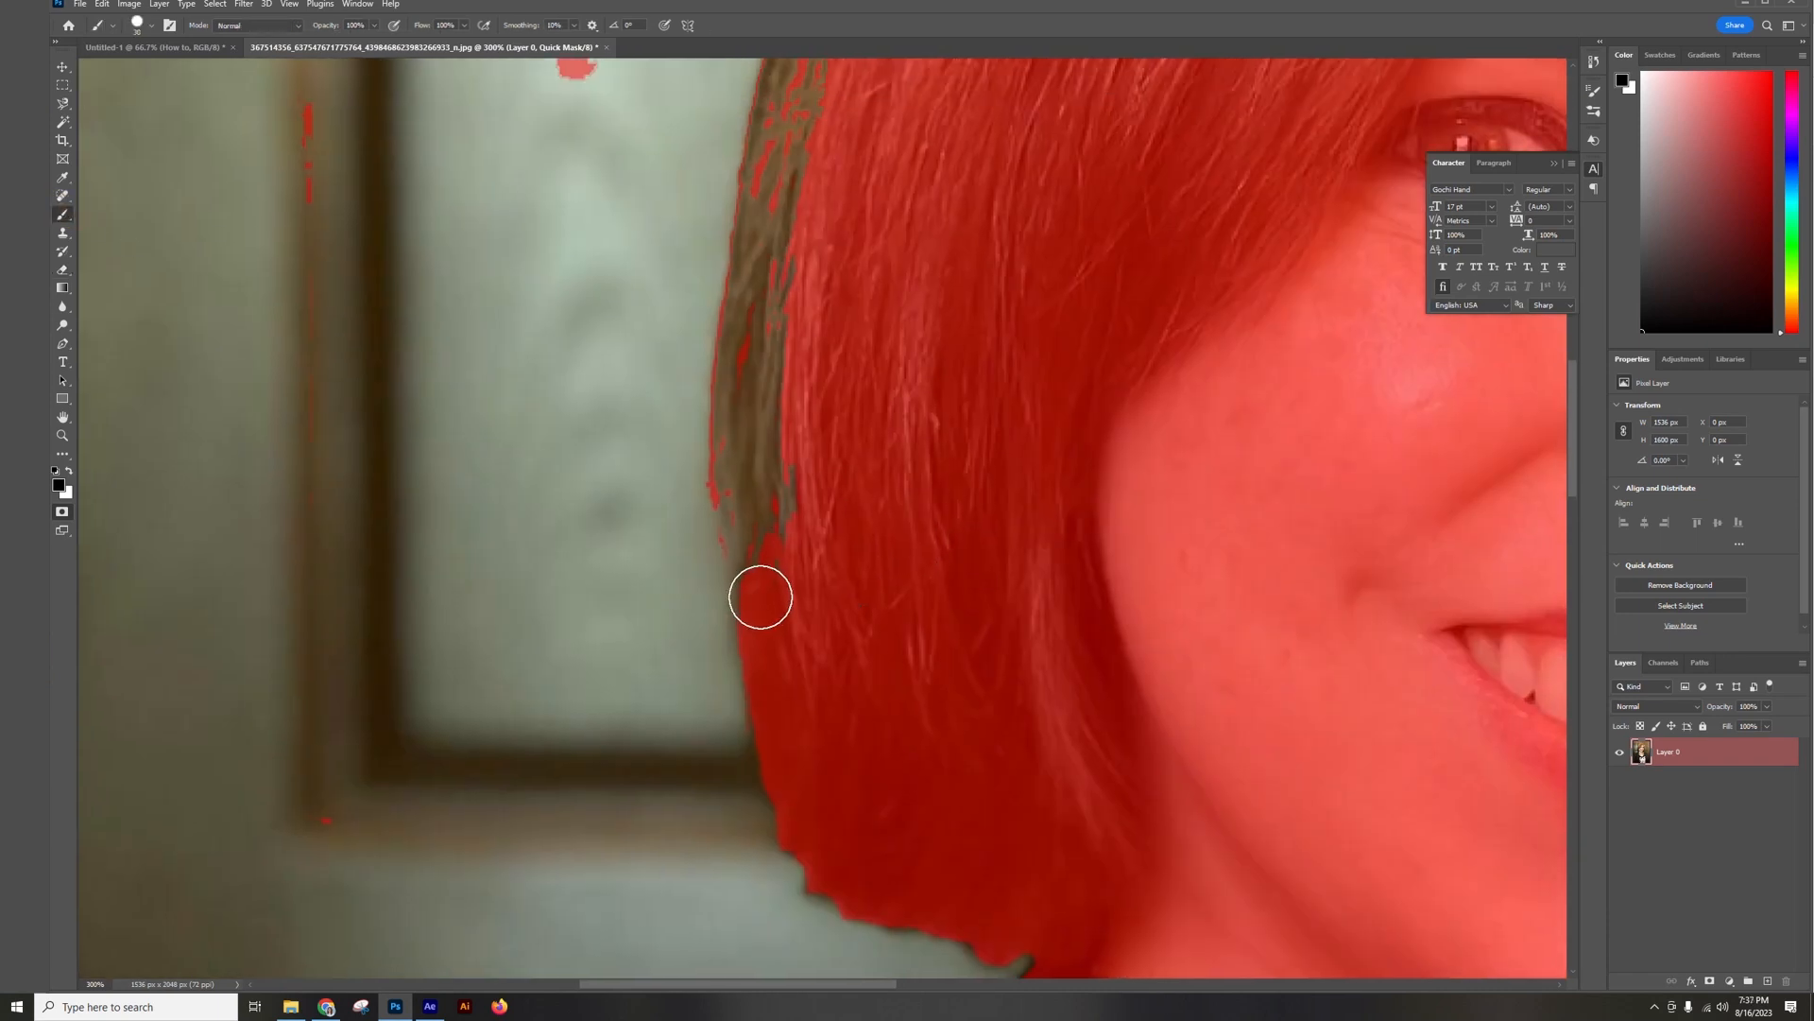
left_click_drag(815, 417, 883, 688)
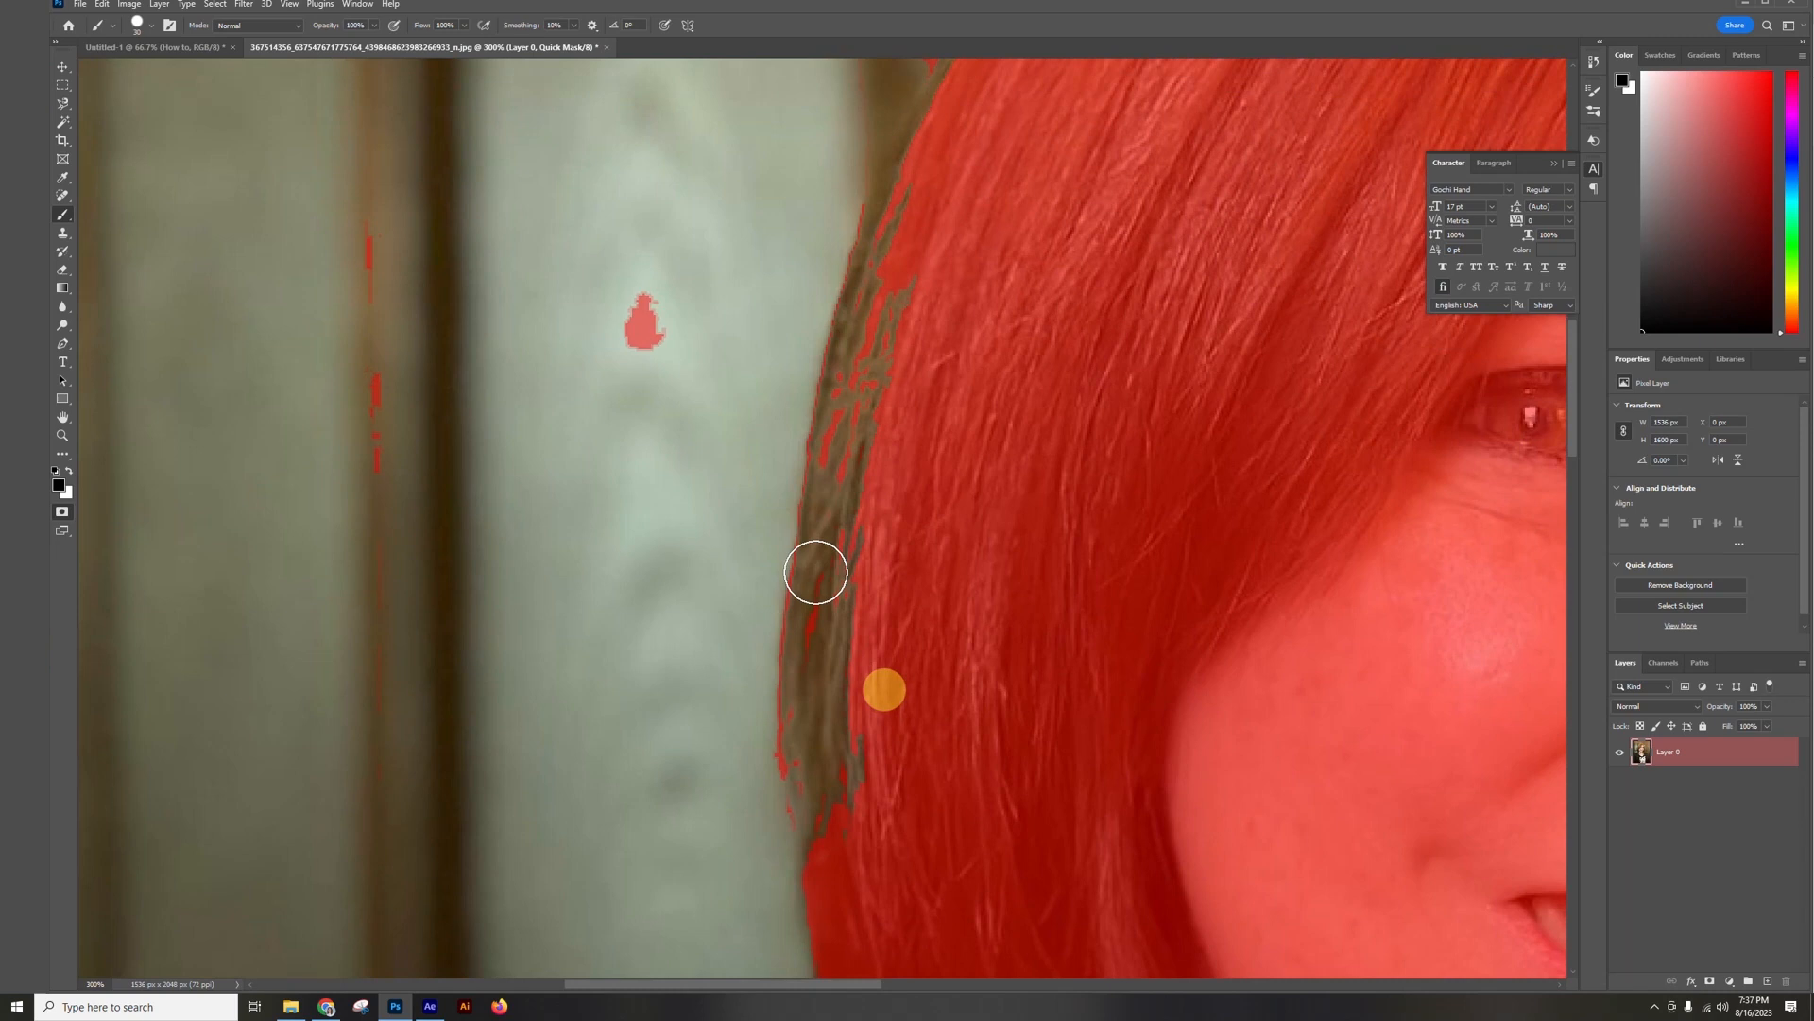
mouse_move(823, 584)
left_mouse_down()
mouse_move(798, 717)
mouse_move(820, 848)
mouse_move(853, 754)
left_mouse_up()
left_click_drag(892, 516, 911, 715)
mouse_move(853, 790)
left_mouse_down()
mouse_move(961, 445)
mouse_move(940, 444)
left_mouse_up()
mouse_move(939, 352)
left_mouse_down()
mouse_move(924, 515)
mouse_move(901, 463)
mouse_move(835, 760)
left_mouse_up()
left_click(837, 790, "shift")
left_click(836, 816, "shift")
left_click_drag(942, 338, 835, 814)
left_click(1039, 508, "shift")
mouse_move(1336, 398)
left_mouse_down()
mouse_move(724, 543)
mouse_move(430, 273)
left_mouse_up()
Extend the mask over the remaining gaps along the hair outline with Brush strokes, using straight segments where the edge allows.
left_click(996, 223, "shift")
left_click(1097, 311, "shift")
left_click_drag(1204, 502, 1115, 118)
mouse_move(1181, 831)
left_mouse_down()
mouse_move(1053, 245)
mouse_move(1079, 150)
left_mouse_up()
left_click(1139, 272)
left_click(1096, 512, "shift")
left_click(1102, 610, "shift")
left_click(1117, 697, "shift")
left_click(1104, 787, "shift")
left_click_drag(1030, 641, 1035, 187)
left_click_drag(974, 350, 1085, 474)
left_click(1135, 361)
left_click(1239, 410, "shift")
left_click(1338, 480, "shift")
left_click(1483, 555, "shift")
left_click_drag(1483, 555, 1144, 392)
left_click(1016, 261)
left_click_drag(1432, 352, 1532, 643)
left_click_drag(1332, 359, 1232, 482)
left_click_drag(1458, 487, 1134, 418)
left_click_drag(1195, 463, 1247, 657)
mouse_move(1222, 895)
left_mouse_down()
mouse_move(1147, 491)
mouse_move(995, 65)
left_mouse_up()
mouse_move(1155, 220)
left_mouse_down()
mouse_move(1123, 211)
mouse_move(1102, 851)
mouse_move(1100, 481)
mouse_move(1093, 597)
left_mouse_up()
Enlarge the eraser and trim the excess mask along the figure's outline with connected straight strokes.
left_click(62, 270)
key("]")
key("]")
key("]")
key("]")
key("]")
left_click(1201, 857, "shift")
left_click(1122, 552, "shift")
left_click(1155, 613, "shift")
left_click(1086, 422, "shift")
left_click(1081, 310, "shift")
left_click(1030, 221, "shift")
Erase the stray mask patches from the door background around the woman.
left_click_drag(1009, 186, 1020, 131)
mouse_move(1037, 183)
left_mouse_down()
mouse_move(1077, 263)
mouse_move(1126, 652)
left_mouse_up()
mouse_move(987, 298)
left_mouse_down()
mouse_move(1182, 494)
mouse_move(1361, 548)
left_mouse_up()
left_click_drag(1040, 375, 1227, 444)
left_click(1361, 511, "shift")
left_click_drag(1087, 269, 806, 600)
left_click_drag(1028, 510, 1034, 75)
left_click_drag(427, 421, 983, 765)
left_click_drag(1065, 699, 1115, 189)
left_click_drag(1128, 378, 1104, 778)
left_click_drag(1049, 482, 1077, 97)
left_click_drag(1531, 701, 1519, 615)
mouse_move(1231, 372)
left_mouse_down()
mouse_move(887, 925)
mouse_move(1268, 768)
left_mouse_up()
left_click_drag(1154, 401, 1019, 531)
left_click_drag(1082, 917, 1001, 592)
mouse_move(1004, 738)
left_mouse_down()
mouse_move(964, 404)
mouse_move(883, 210)
left_mouse_up()
left_click_drag(939, 204, 1069, 563)
mouse_move(604, 85)
left_mouse_down()
mouse_move(1073, 485)
mouse_move(770, 429)
left_mouse_up()
Fill the unmasked spots left inside the woman's figure with broad Brush strokes.
left_click(63, 214)
mouse_move(511, 623)
left_mouse_down()
mouse_move(676, 566)
mouse_move(1019, 606)
mouse_move(1108, 649)
left_mouse_up()
left_click_drag(538, 623, 1102, 411)
Erase the leftover mask specks from the background beside the figure.
left_click(63, 269)
mouse_move(669, 261)
left_mouse_down()
mouse_move(506, 376)
mouse_move(620, 810)
mouse_move(594, 661)
mouse_move(203, 586)
left_mouse_up()
left_click_drag(510, 907, 919, 591)
left_click_drag(530, 756, 786, 252)
left_click_drag(756, 775, 628, 69)
mouse_move(945, 142)
left_mouse_down()
mouse_move(815, 555)
mouse_move(472, 229)
left_mouse_up()
Touch up the last gaps in the mask with the Brush and inspect the whole portrait's mask.
key("b")
left_click_drag(914, 219, 1038, 673)
mouse_move(1049, 813)
left_mouse_down()
mouse_move(948, 478)
mouse_move(950, 671)
left_mouse_up()
key("e")
key("ctrl+minus")
key("ctrl+minus")
key("ctrl+minus")
mouse_move(784, 537)
left_mouse_down()
mouse_move(1009, 264)
mouse_move(993, 303)
left_mouse_up()
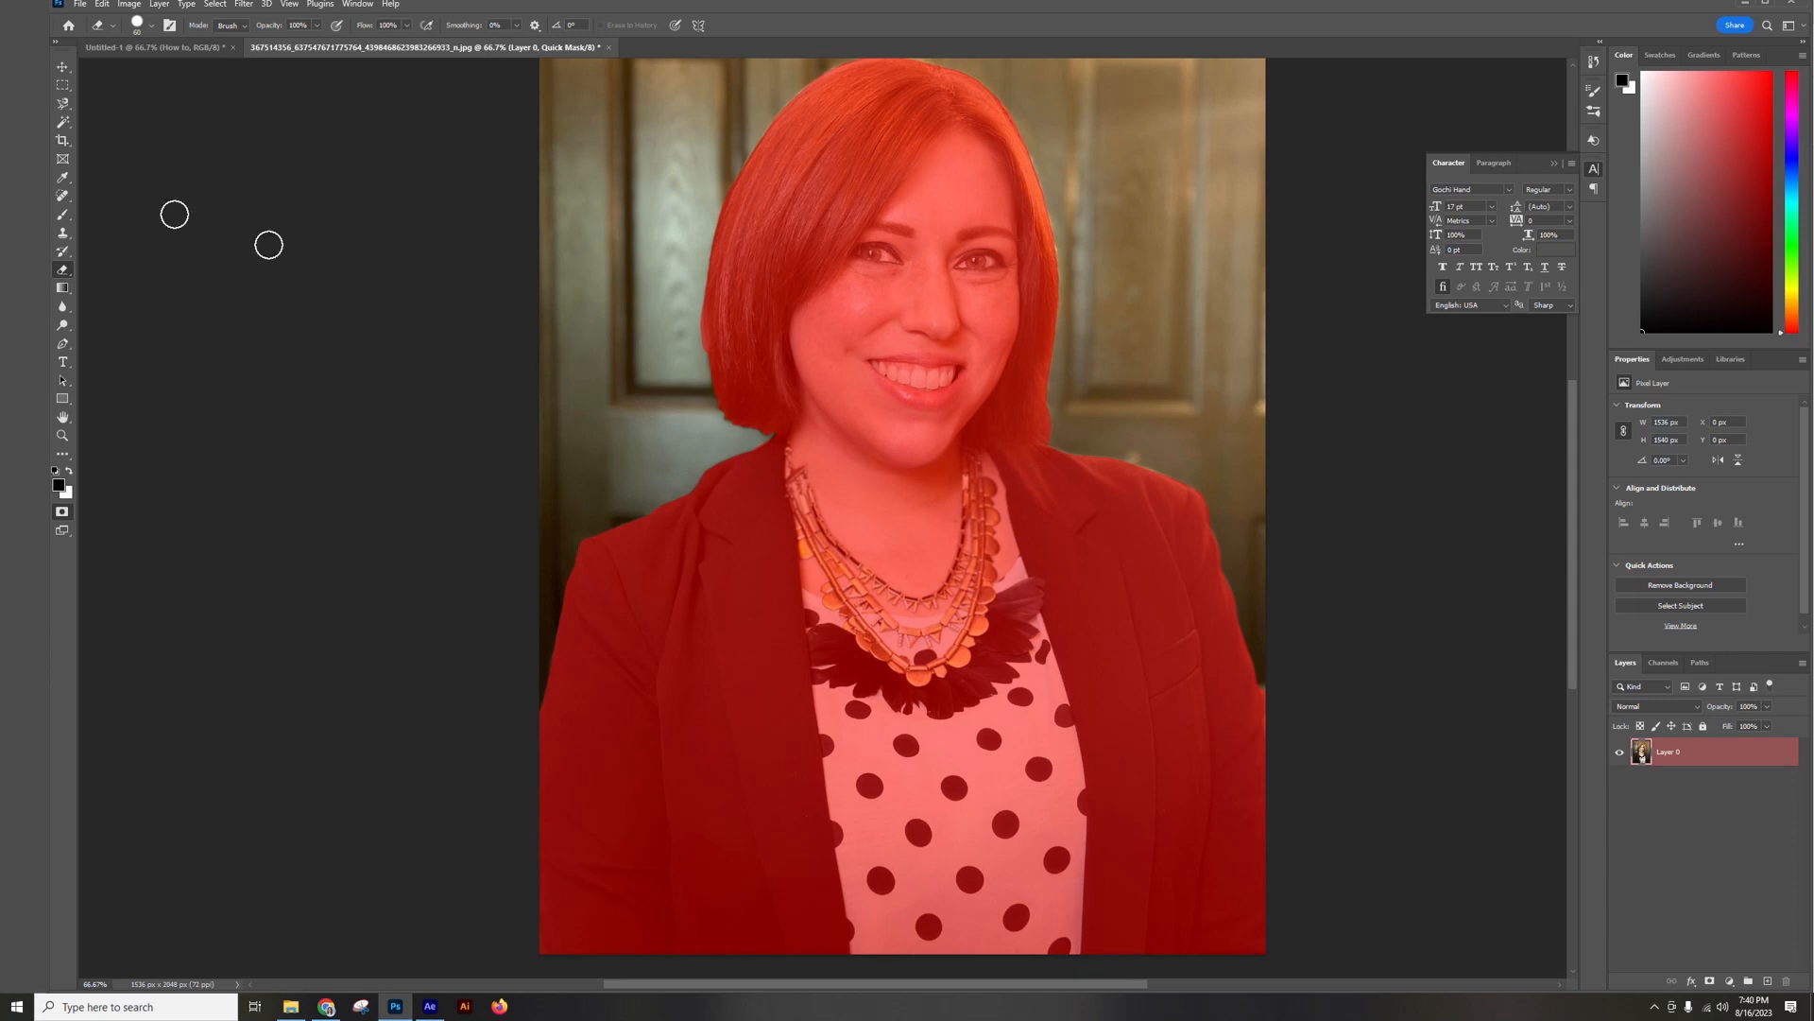
left_click_drag(749, 297, 720, 415)
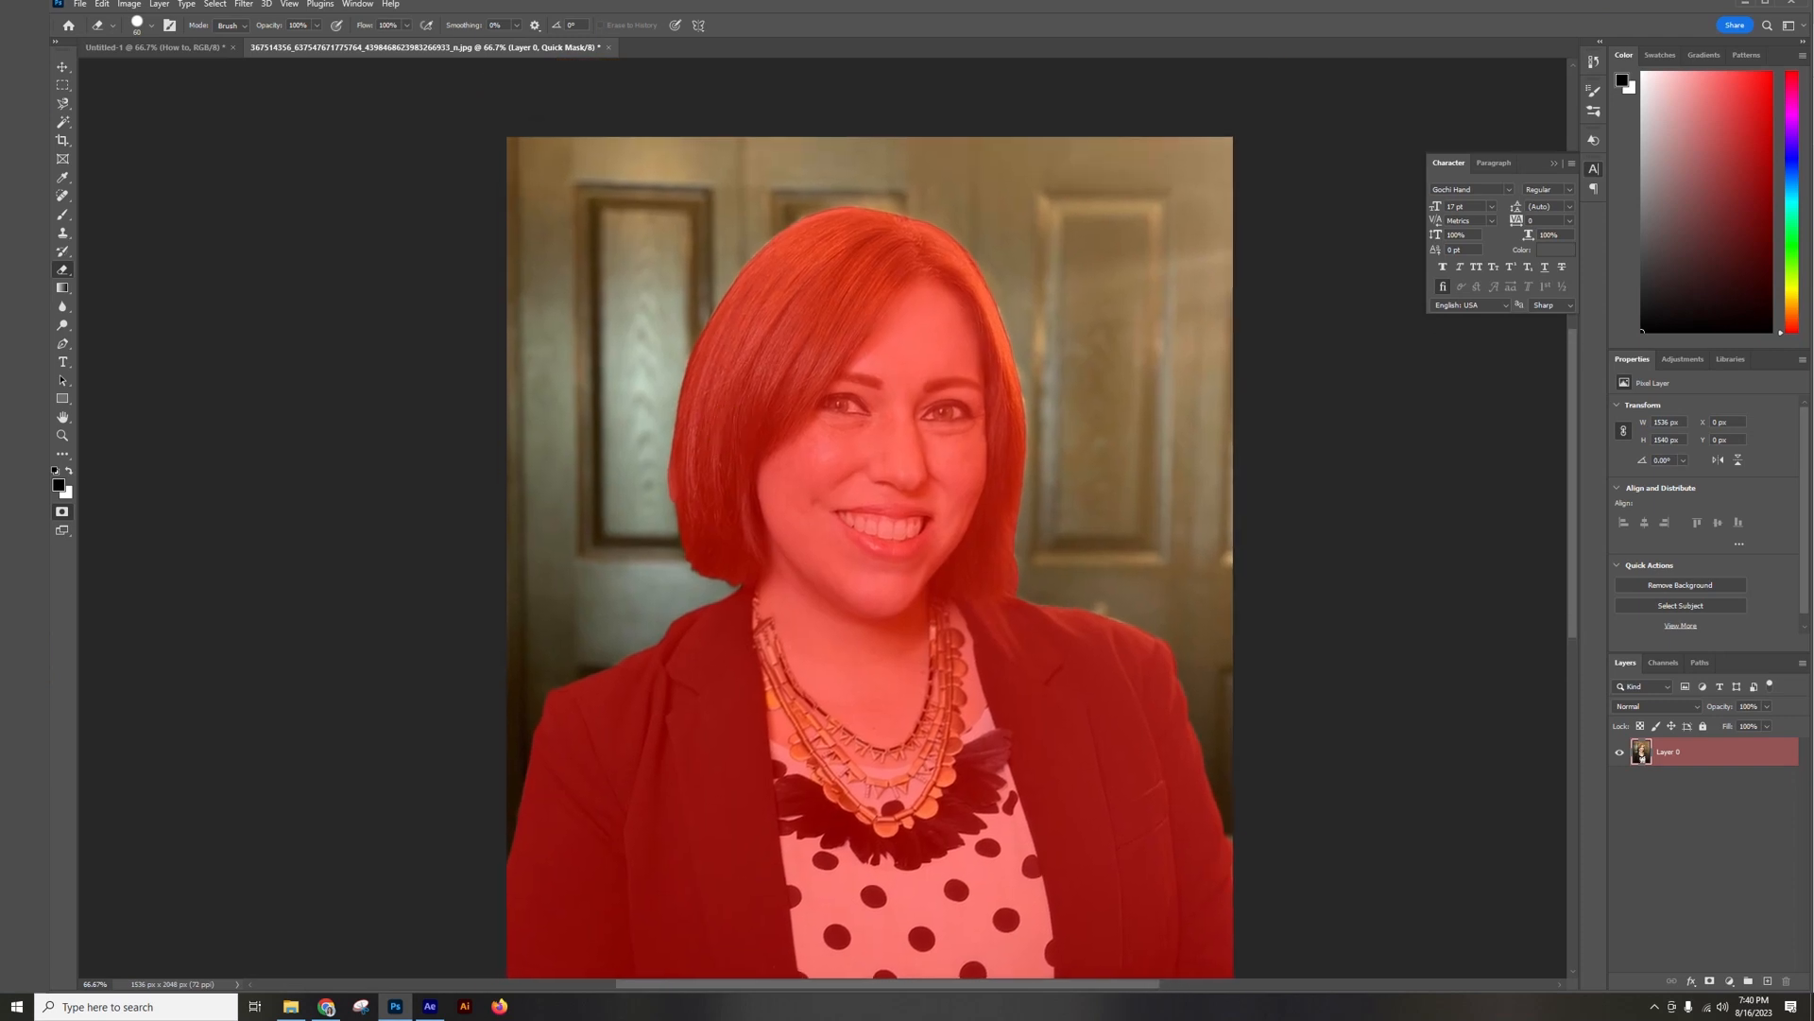
Exit Quick Mask mode to turn the mask into a background selection, rechecking the red overlay once.
left_click(61, 513)
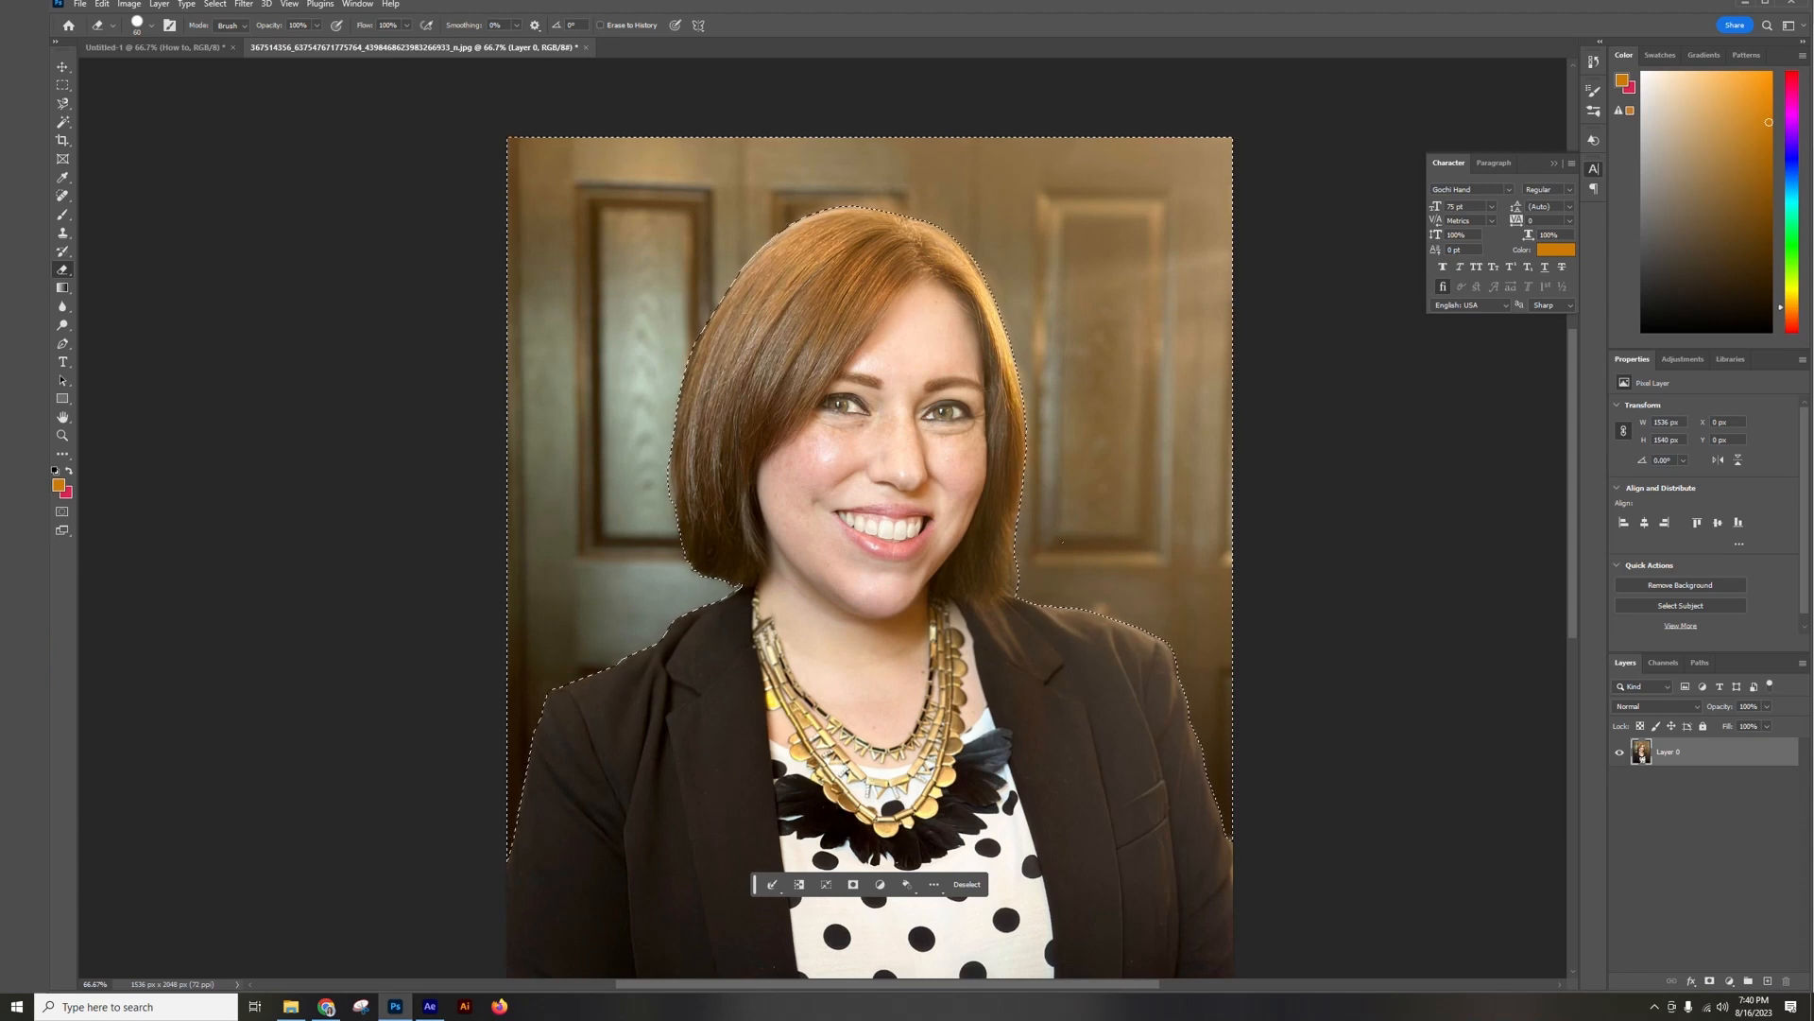
left_click(61, 511)
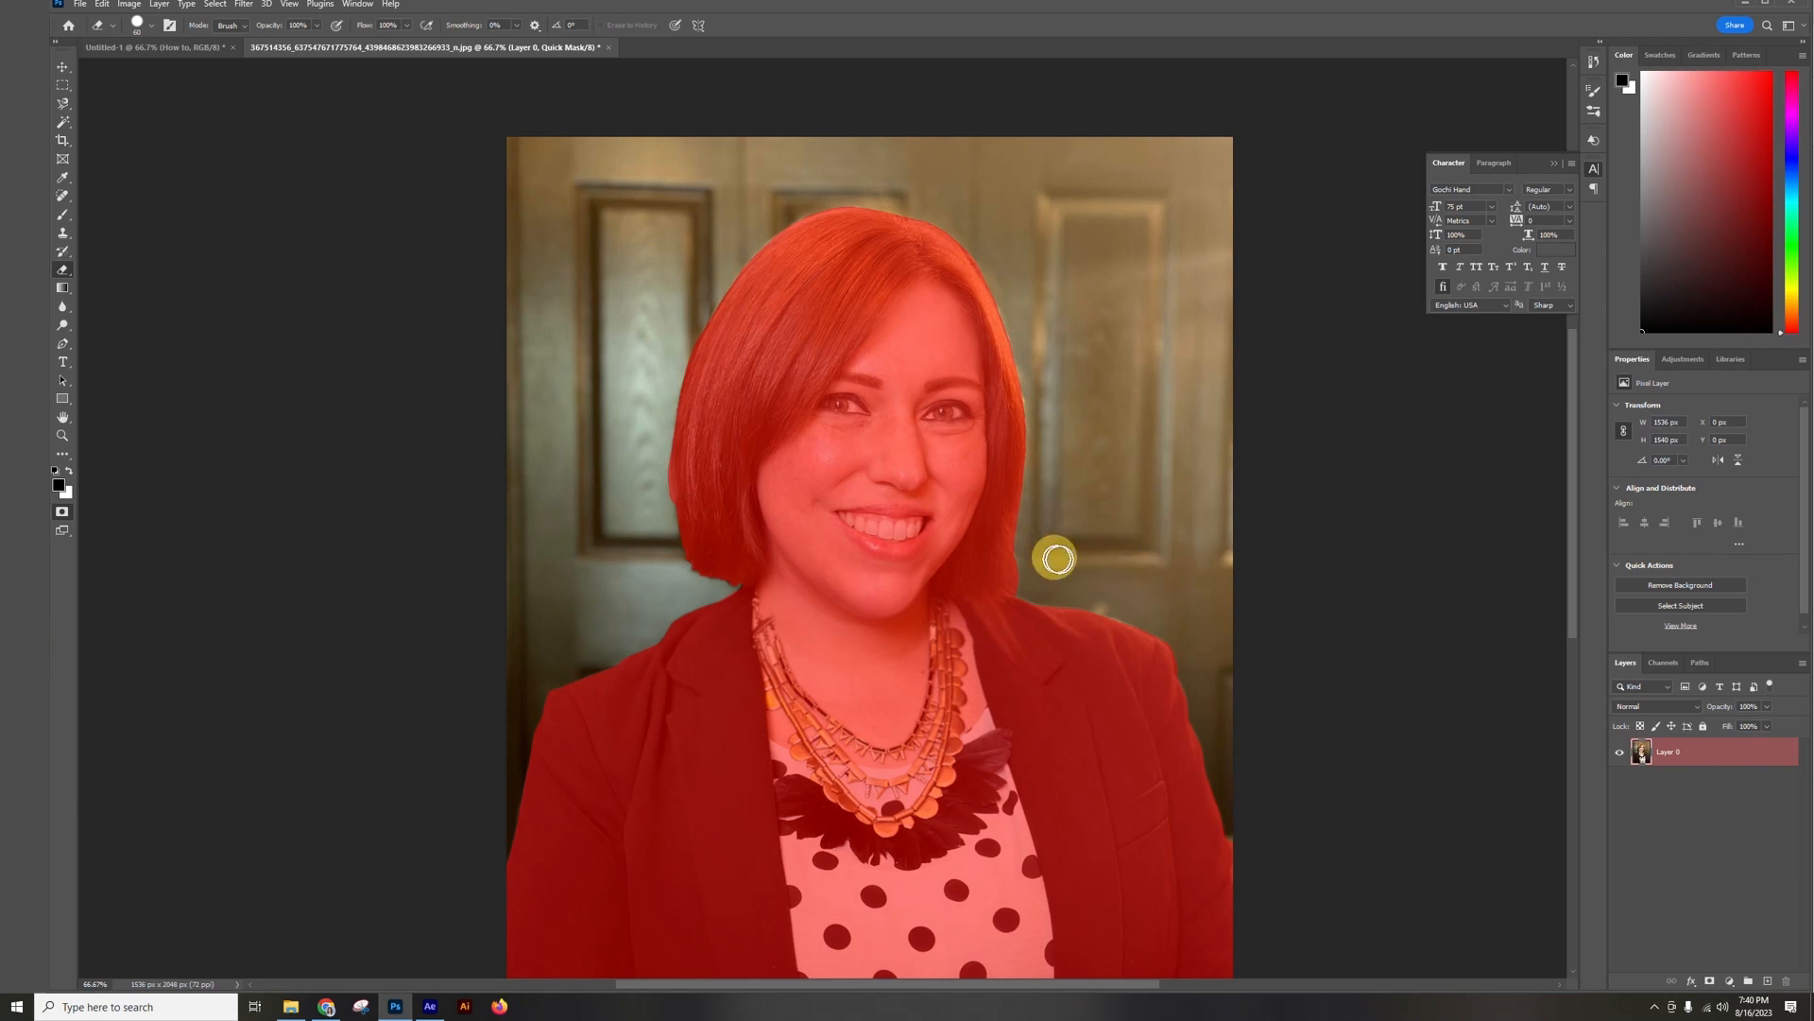
left_click(62, 513)
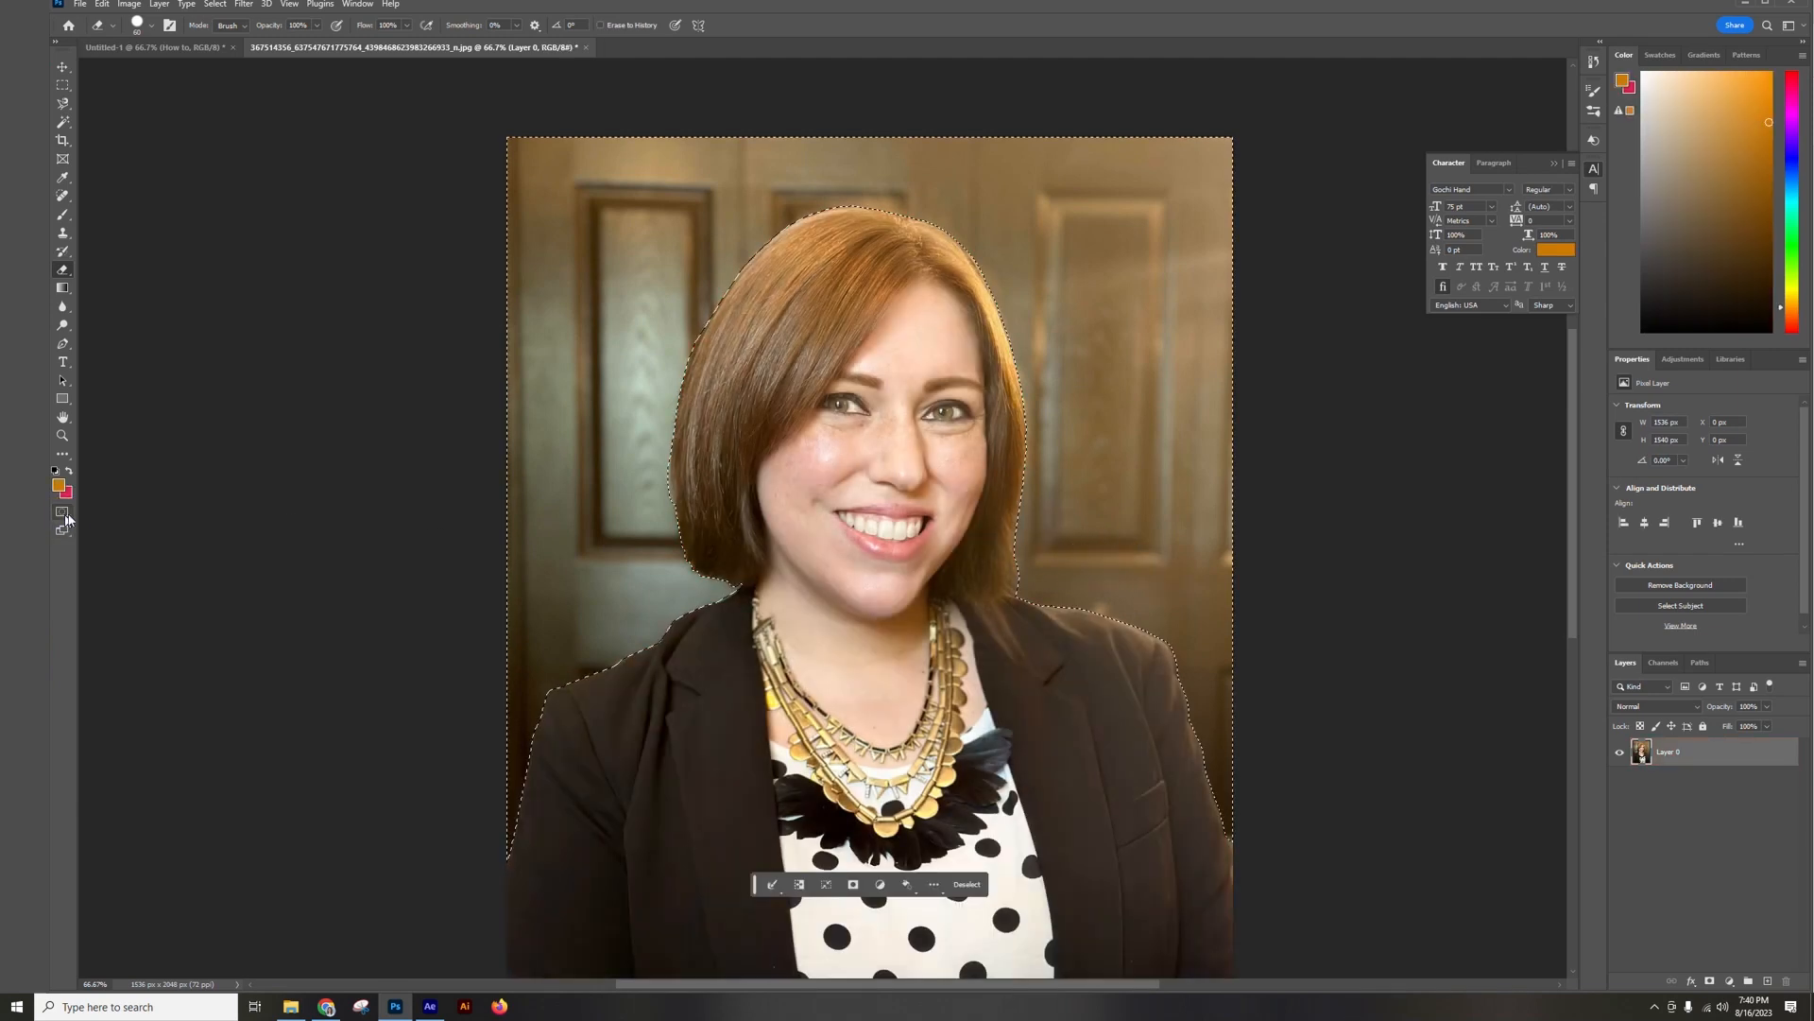
left_click_drag(936, 666, 908, 600)
left_click(365, 284)
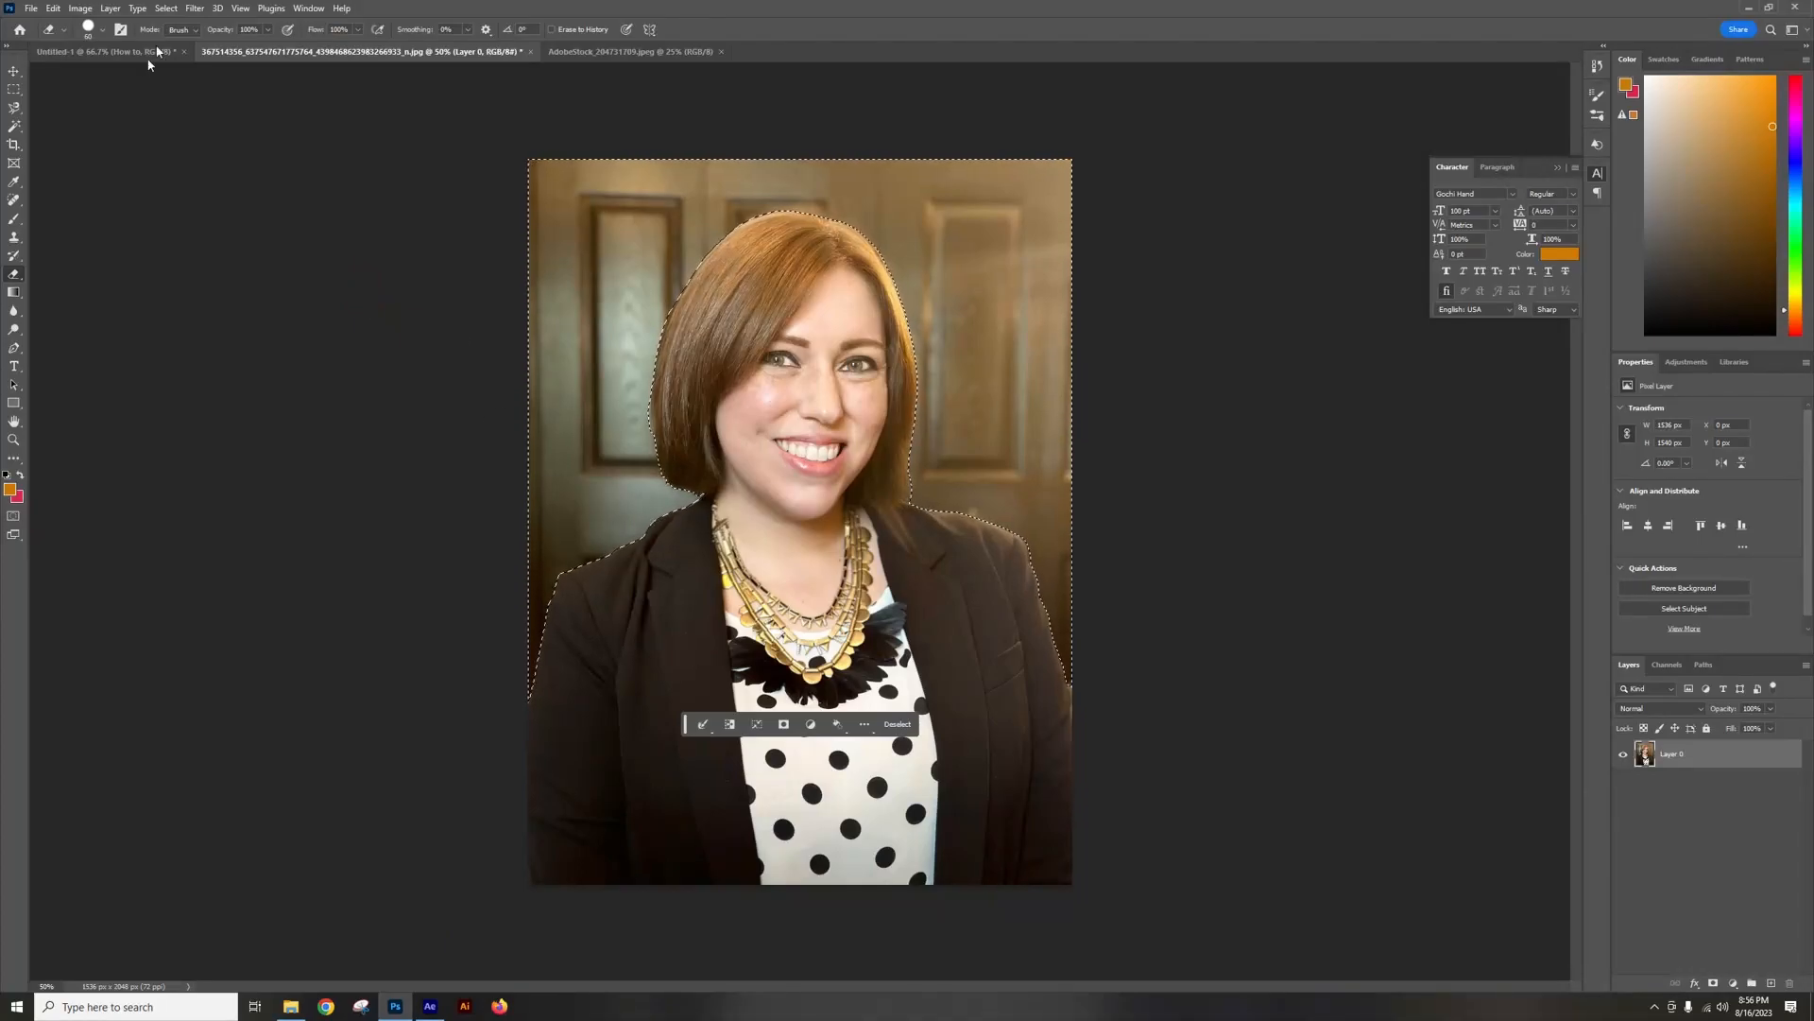
Add a layer mask to Layer 0 that hides the selected background, and load that mask as a selection.
left_click(109, 9)
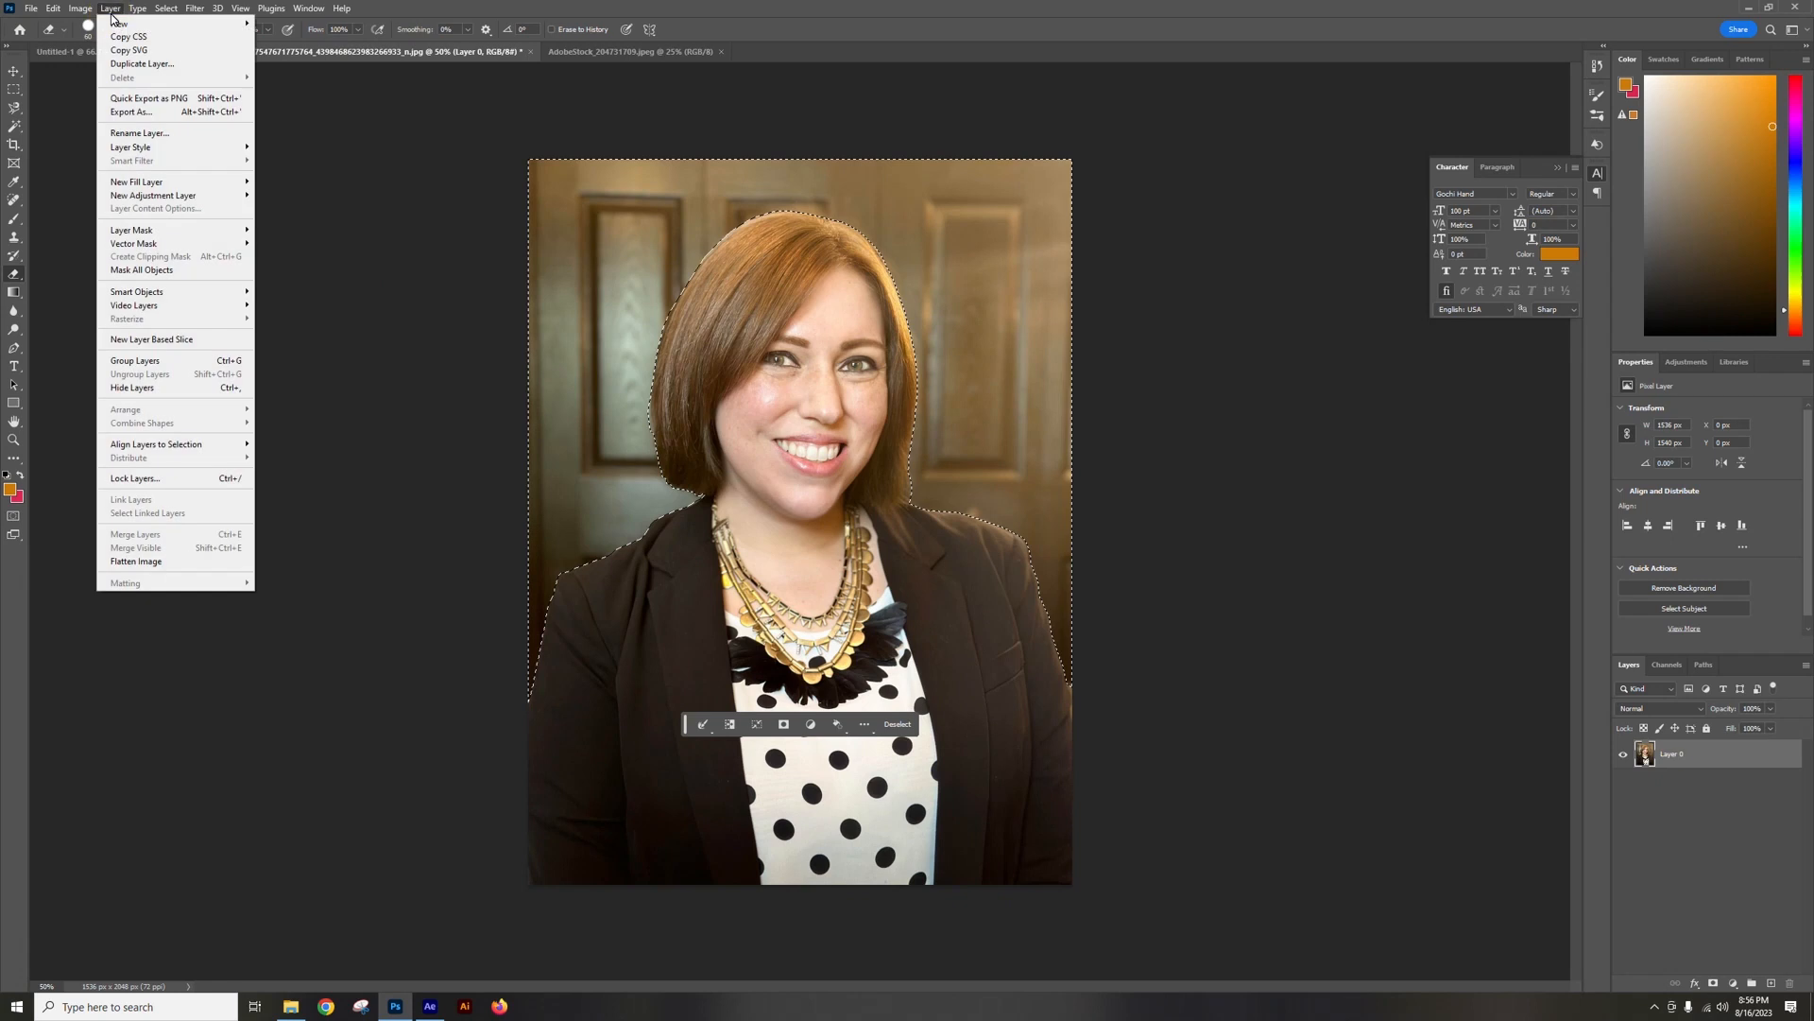
mouse_move(173, 233)
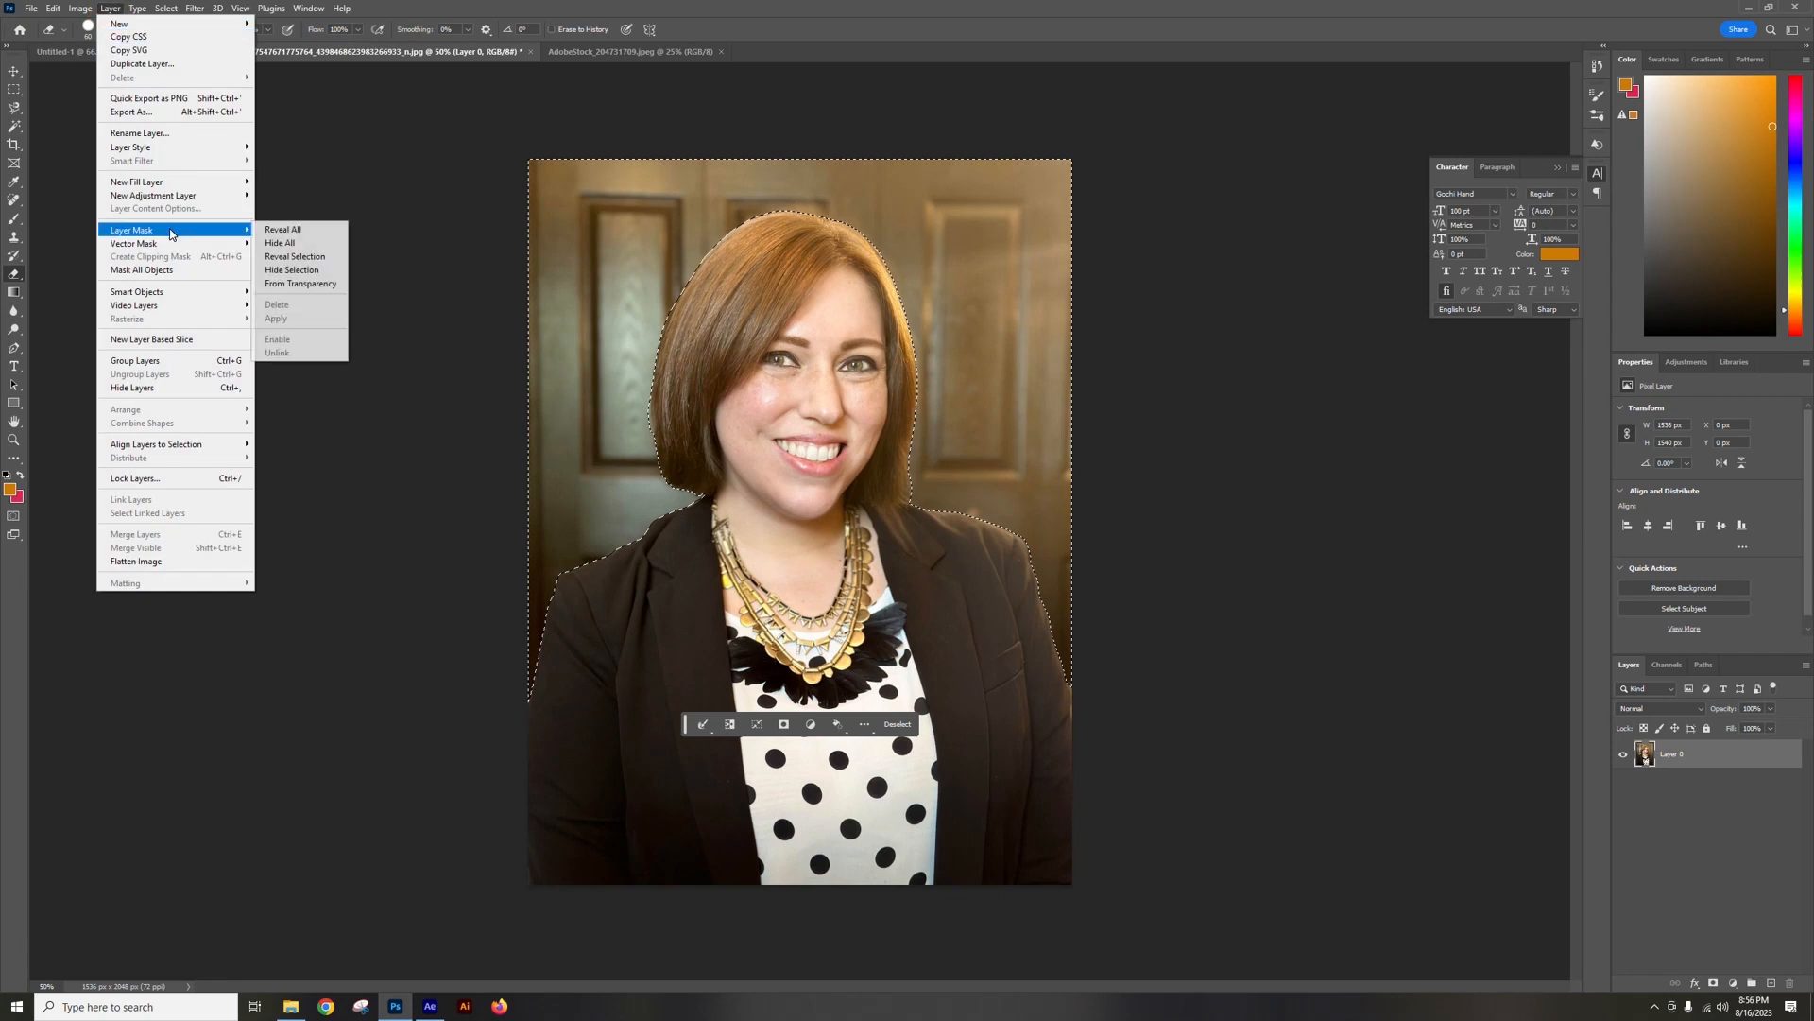
left_click(301, 270)
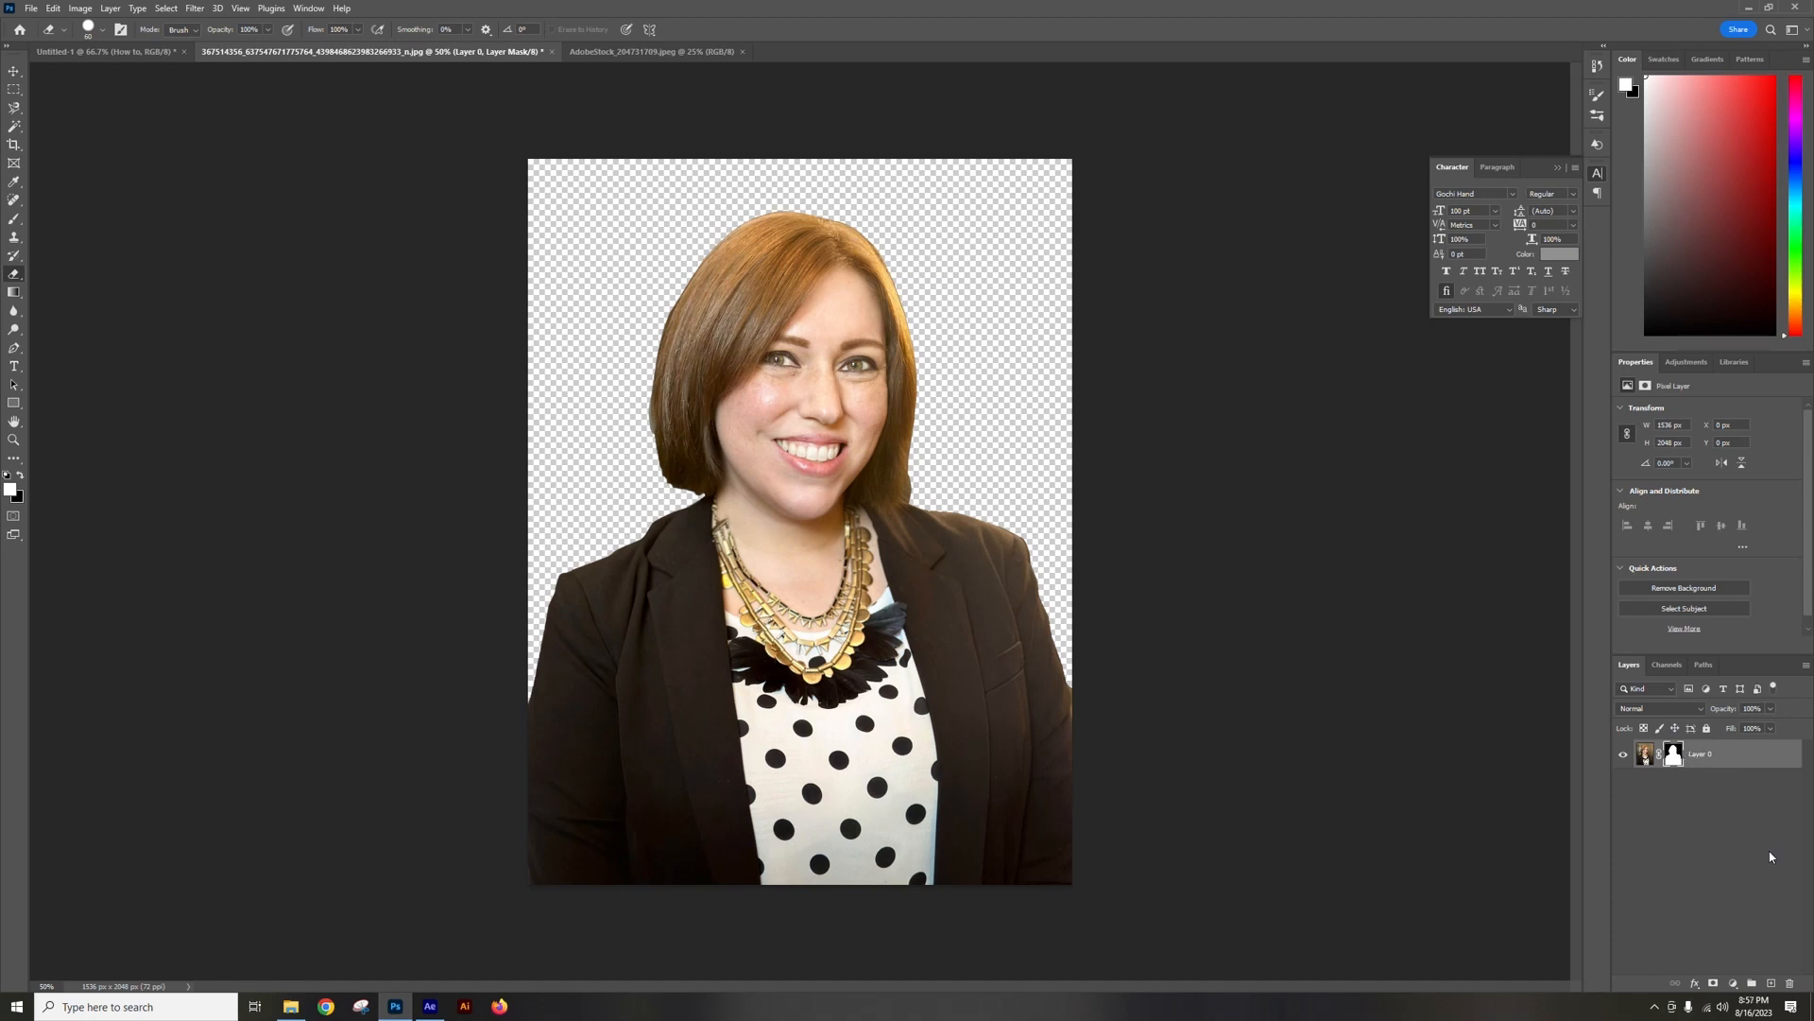
left_click(1675, 759, "ctrl")
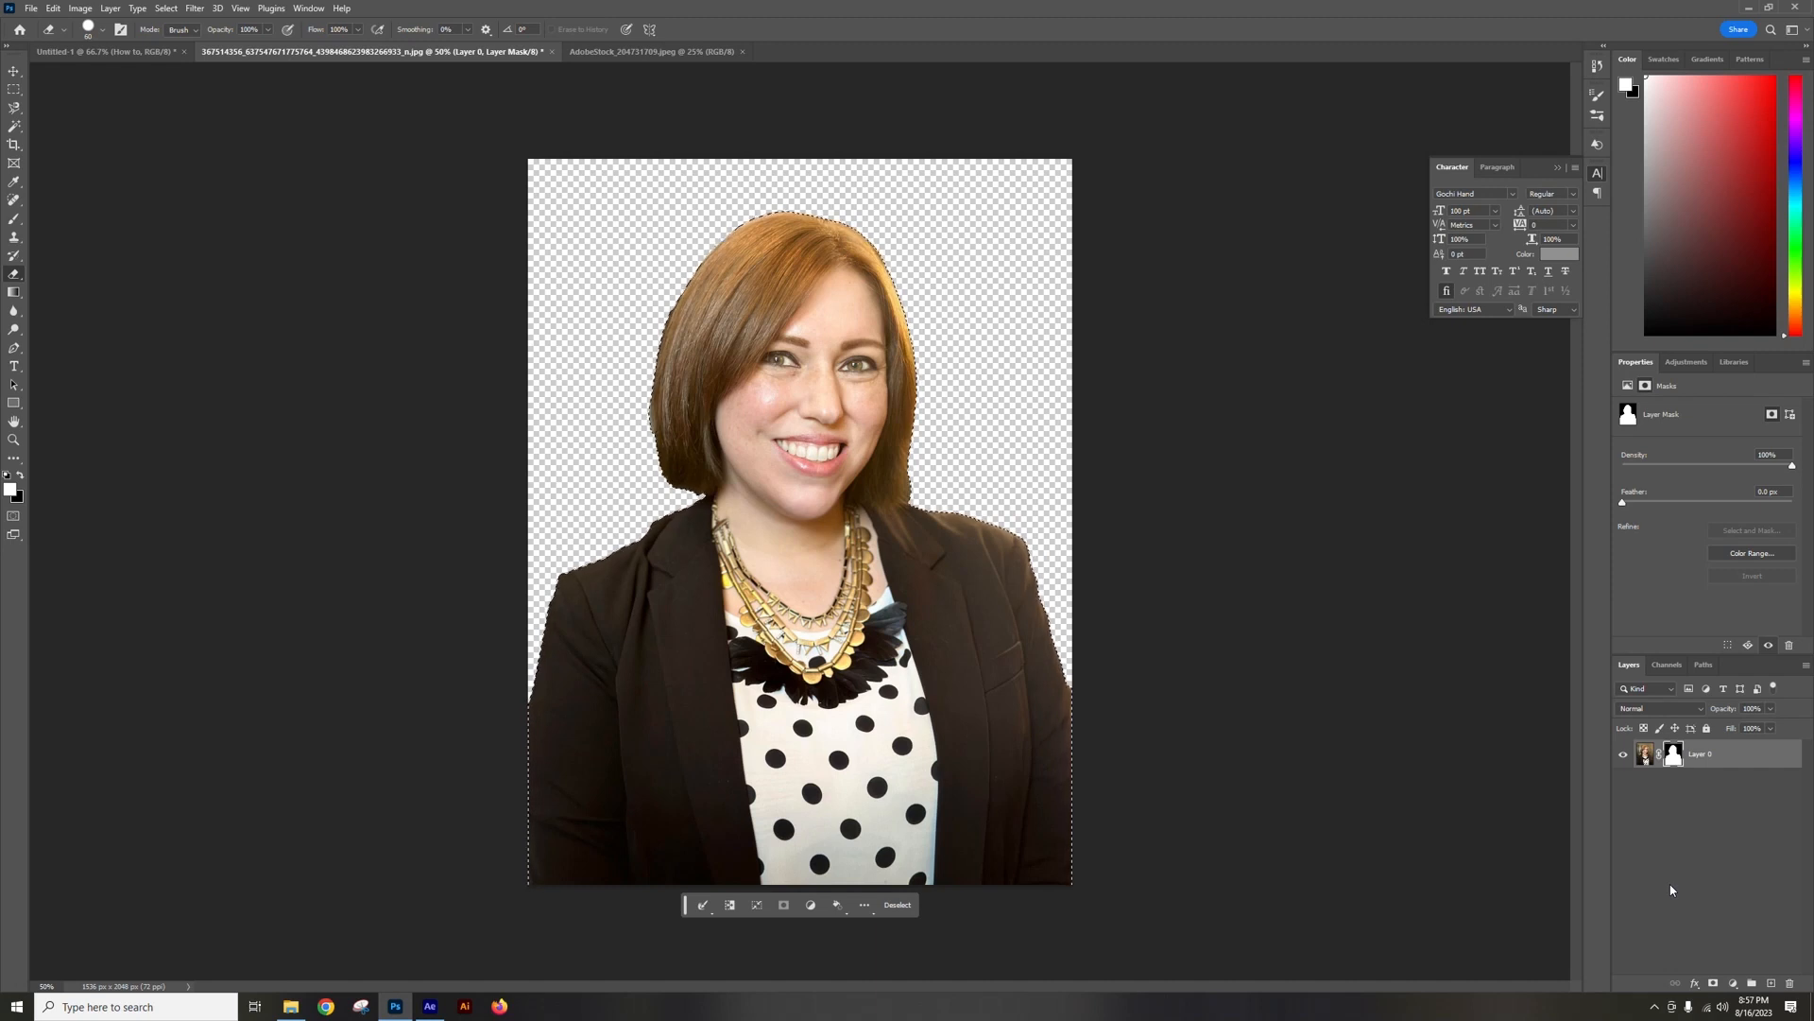
Place the office photo AdobeStock_204731709 from the Tutorial - LinkedIn folder into the portrait document.
left_click(291, 1006)
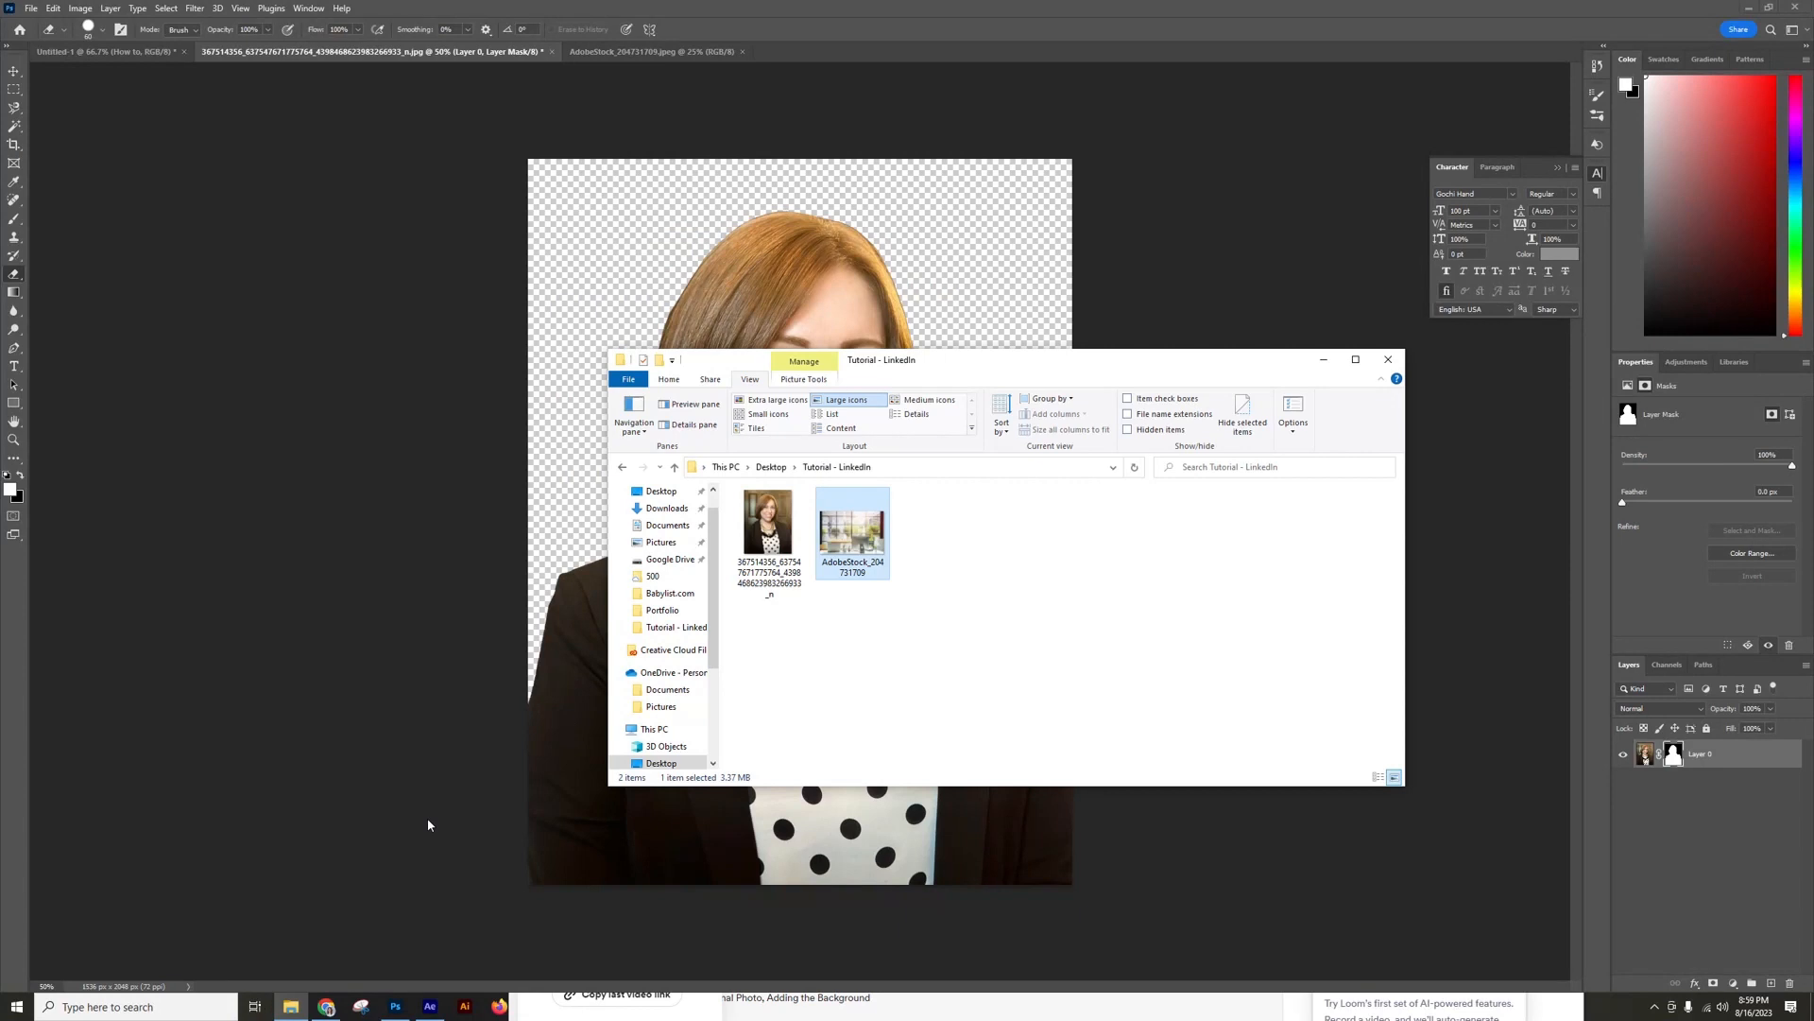
left_click_drag(1017, 368, 1003, 459)
left_click_drag(974, 567, 996, 417)
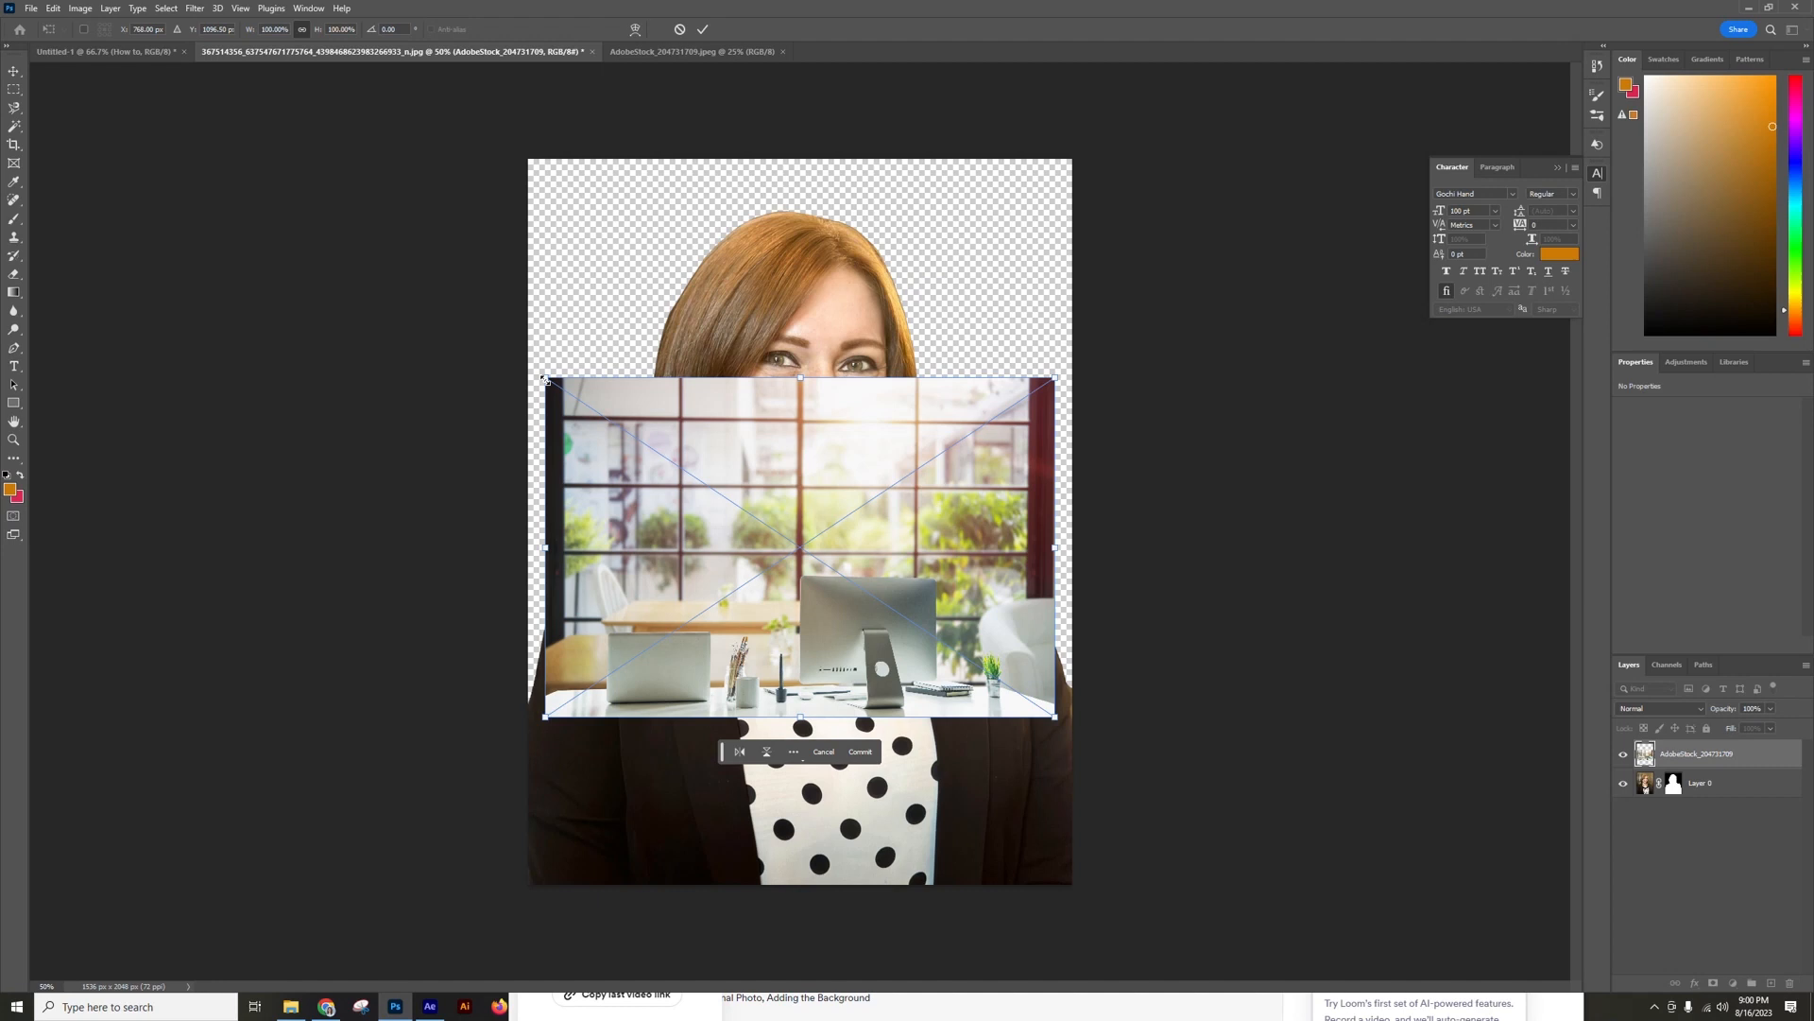
Scale the placed office photo to about 227%, position it over the canvas width and commit the transform.
left_click_drag(545, 379, 83, 151)
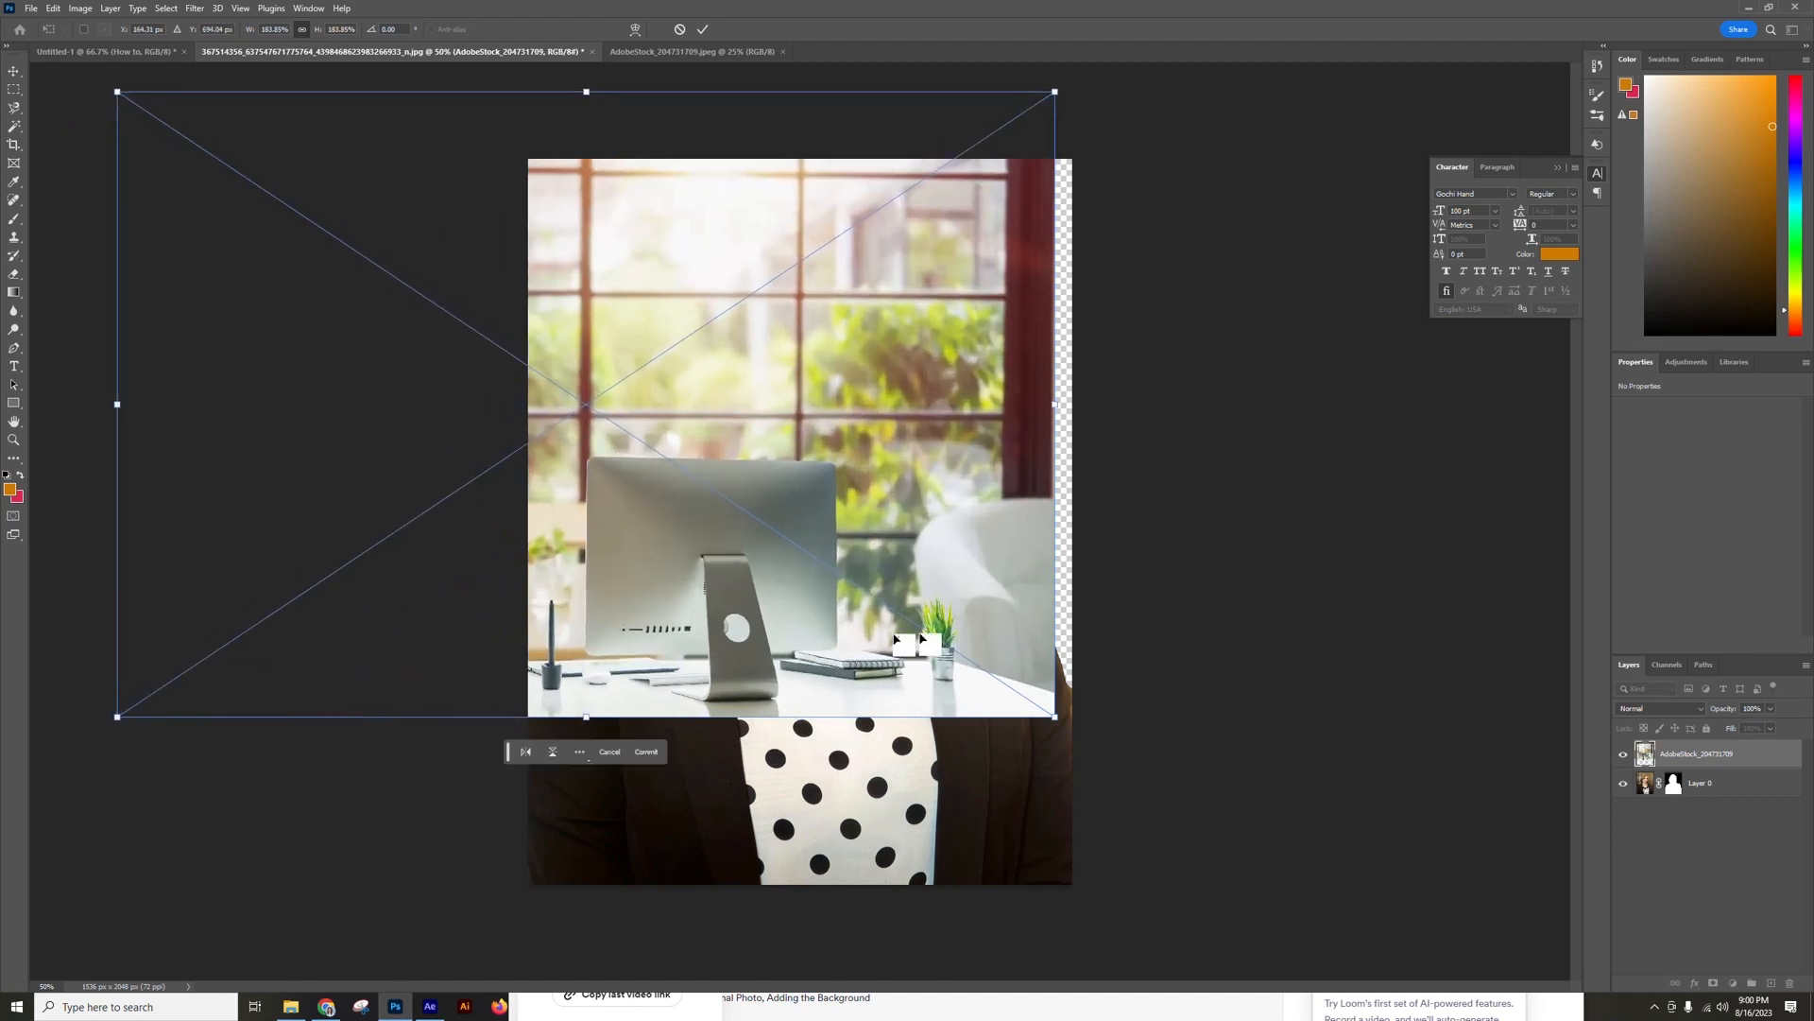
left_click_drag(1054, 717, 1275, 862)
left_click_drag(1103, 768, 1164, 781)
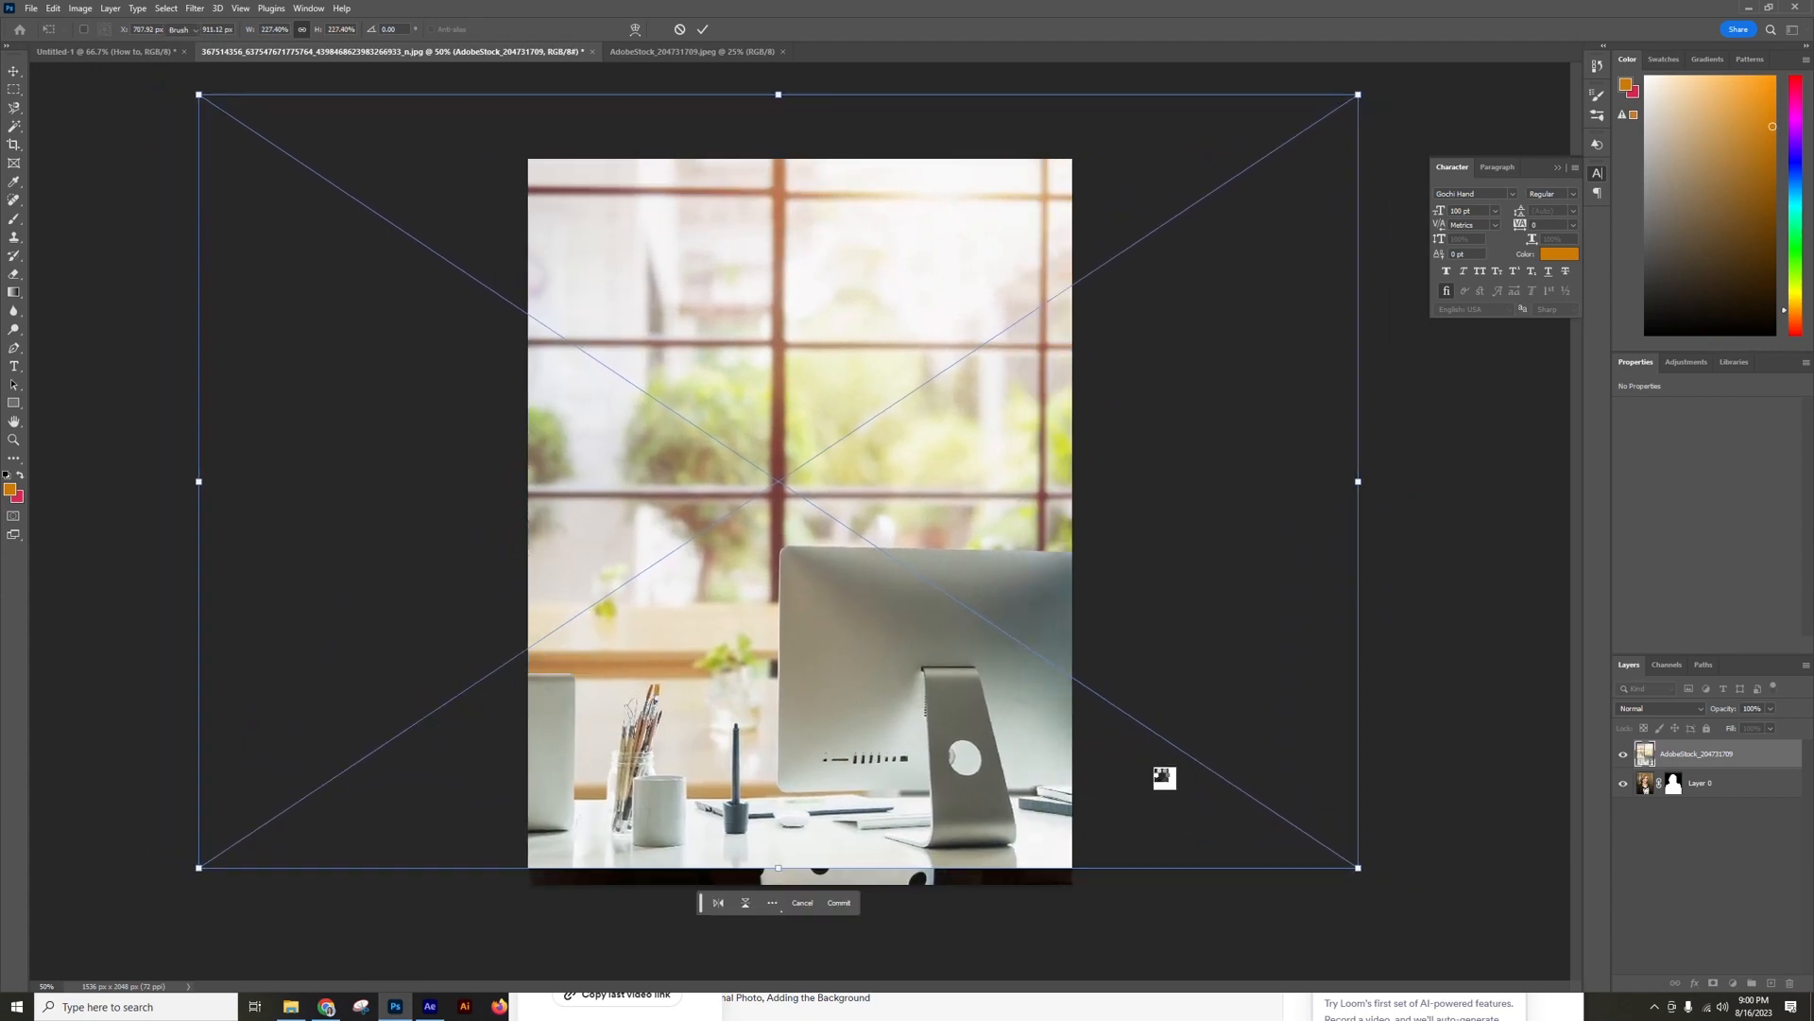
key("e")
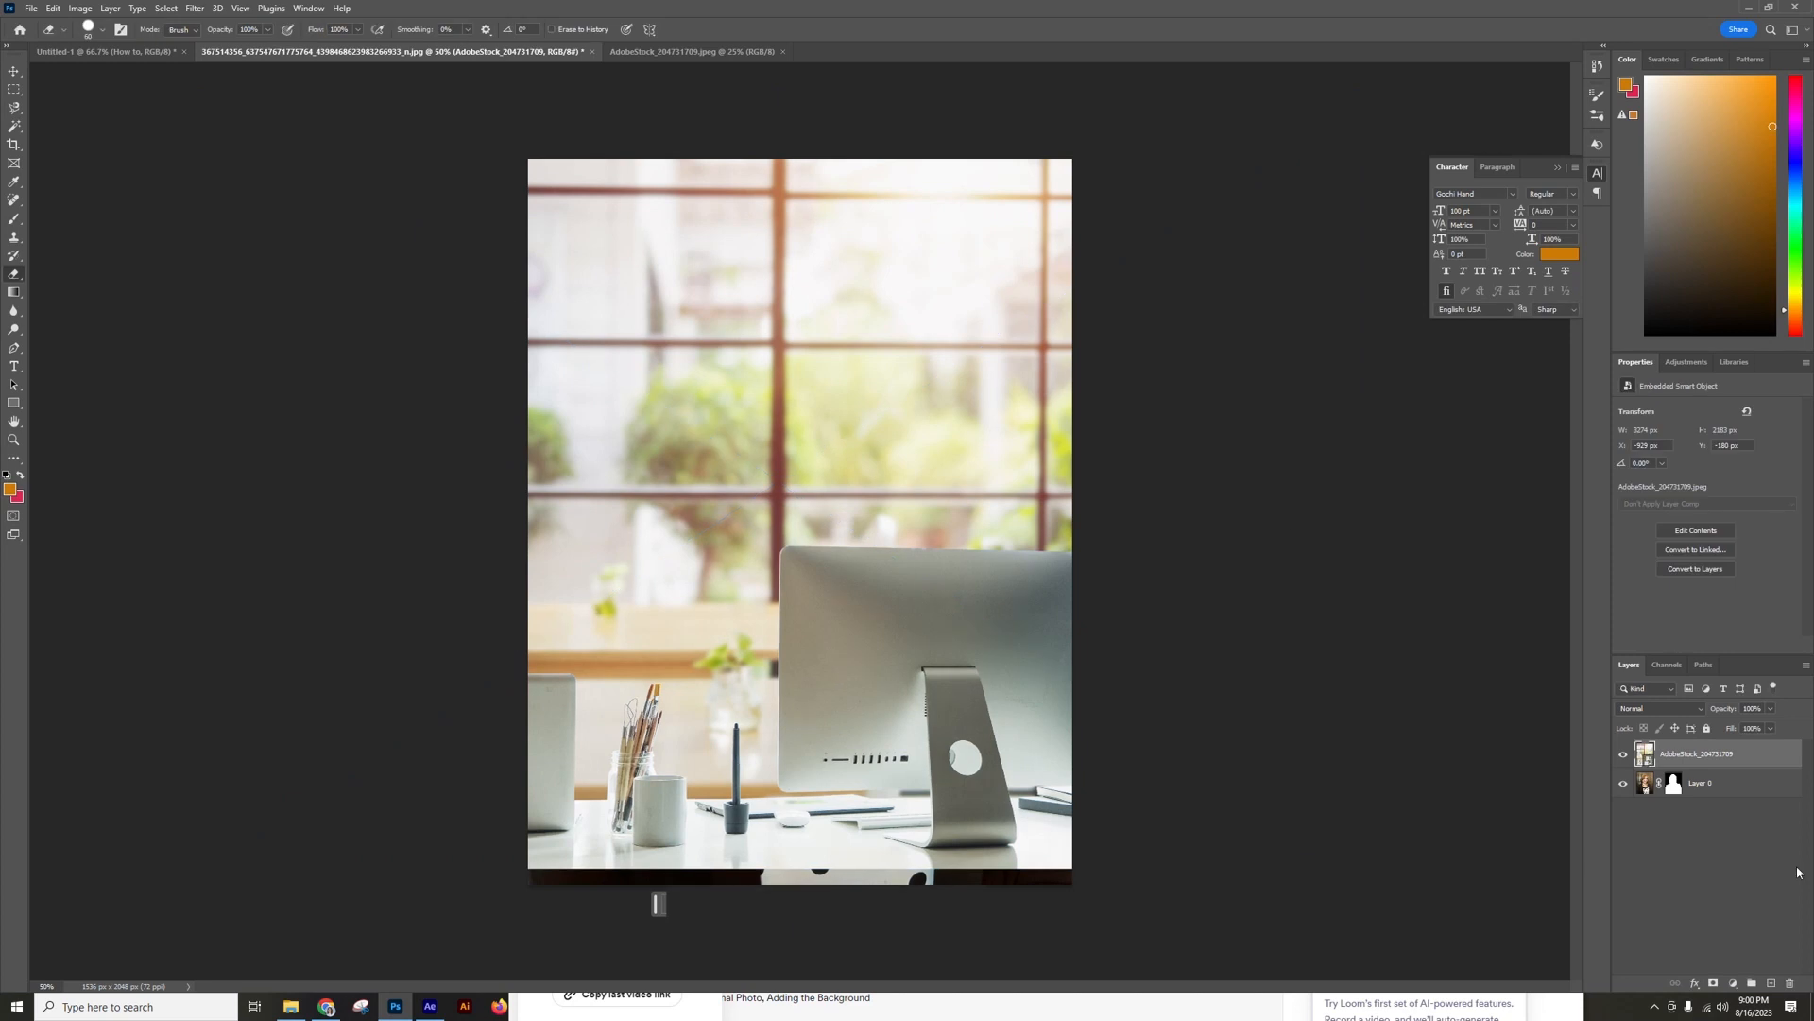
Move the office photo layer below Layer 0 and make the portrait layer active.
left_click(1717, 753)
left_click_drag(1699, 765, 1701, 792)
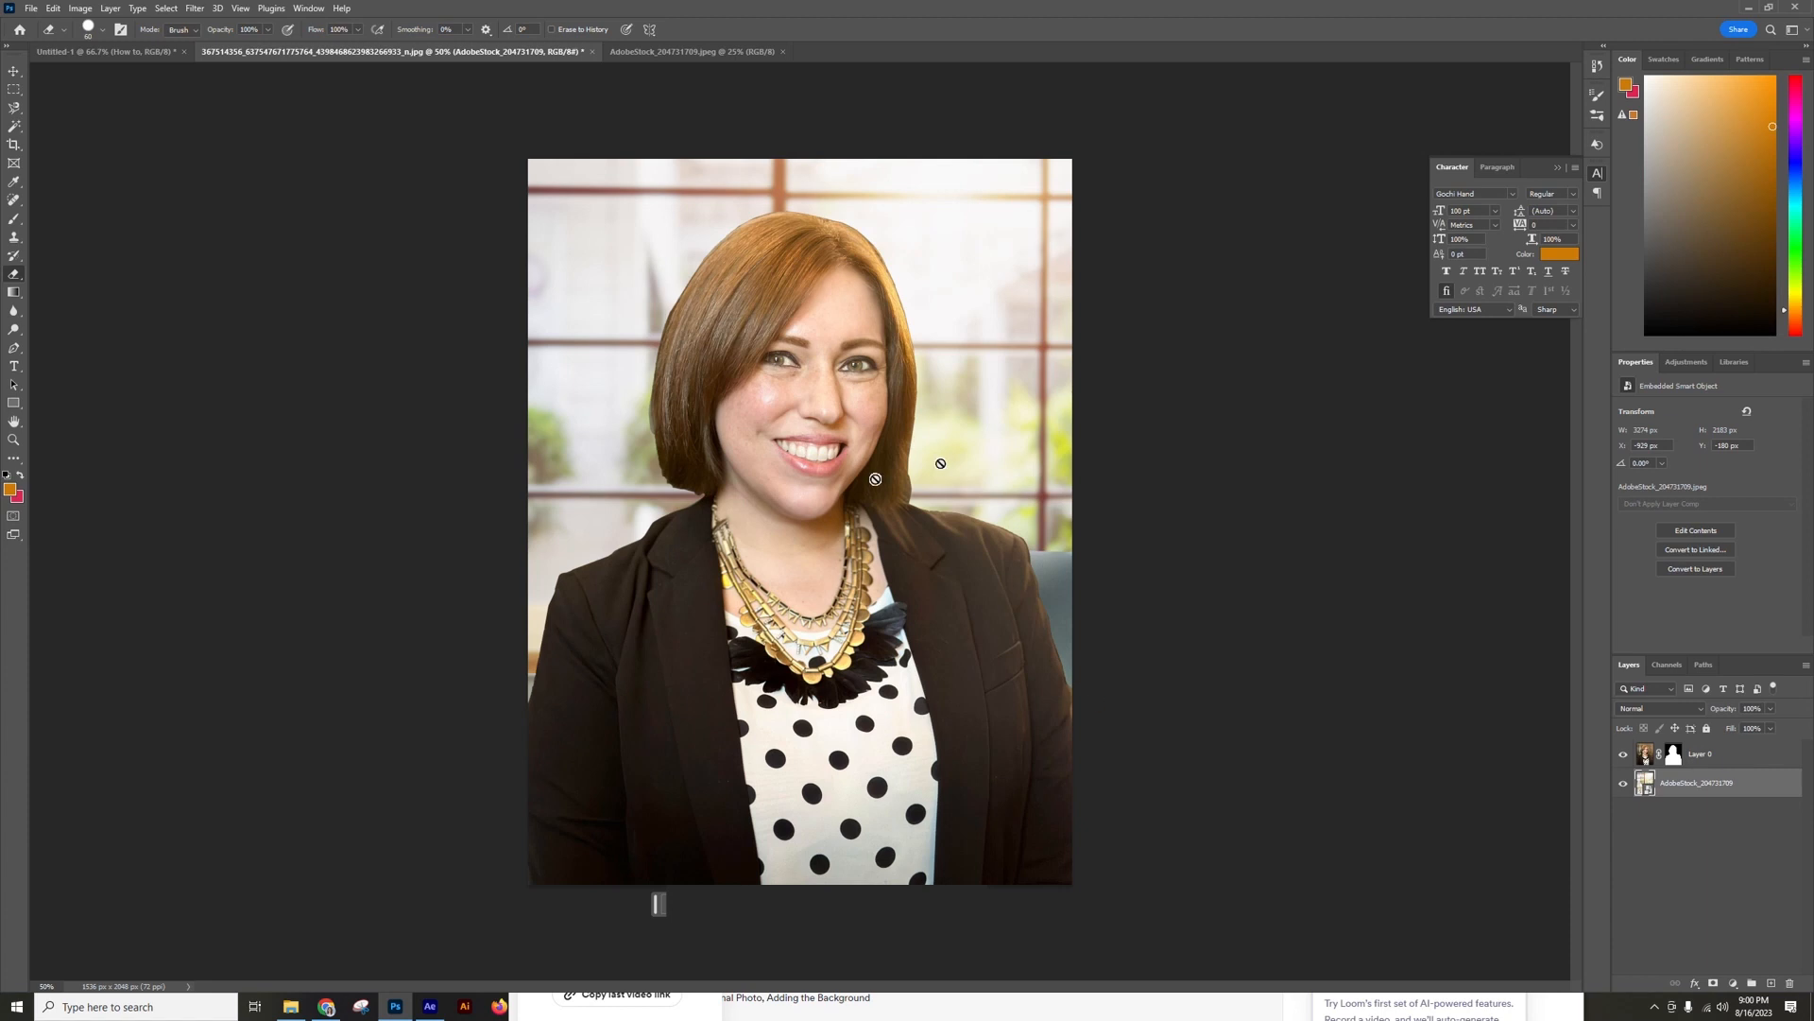
left_click(1732, 759)
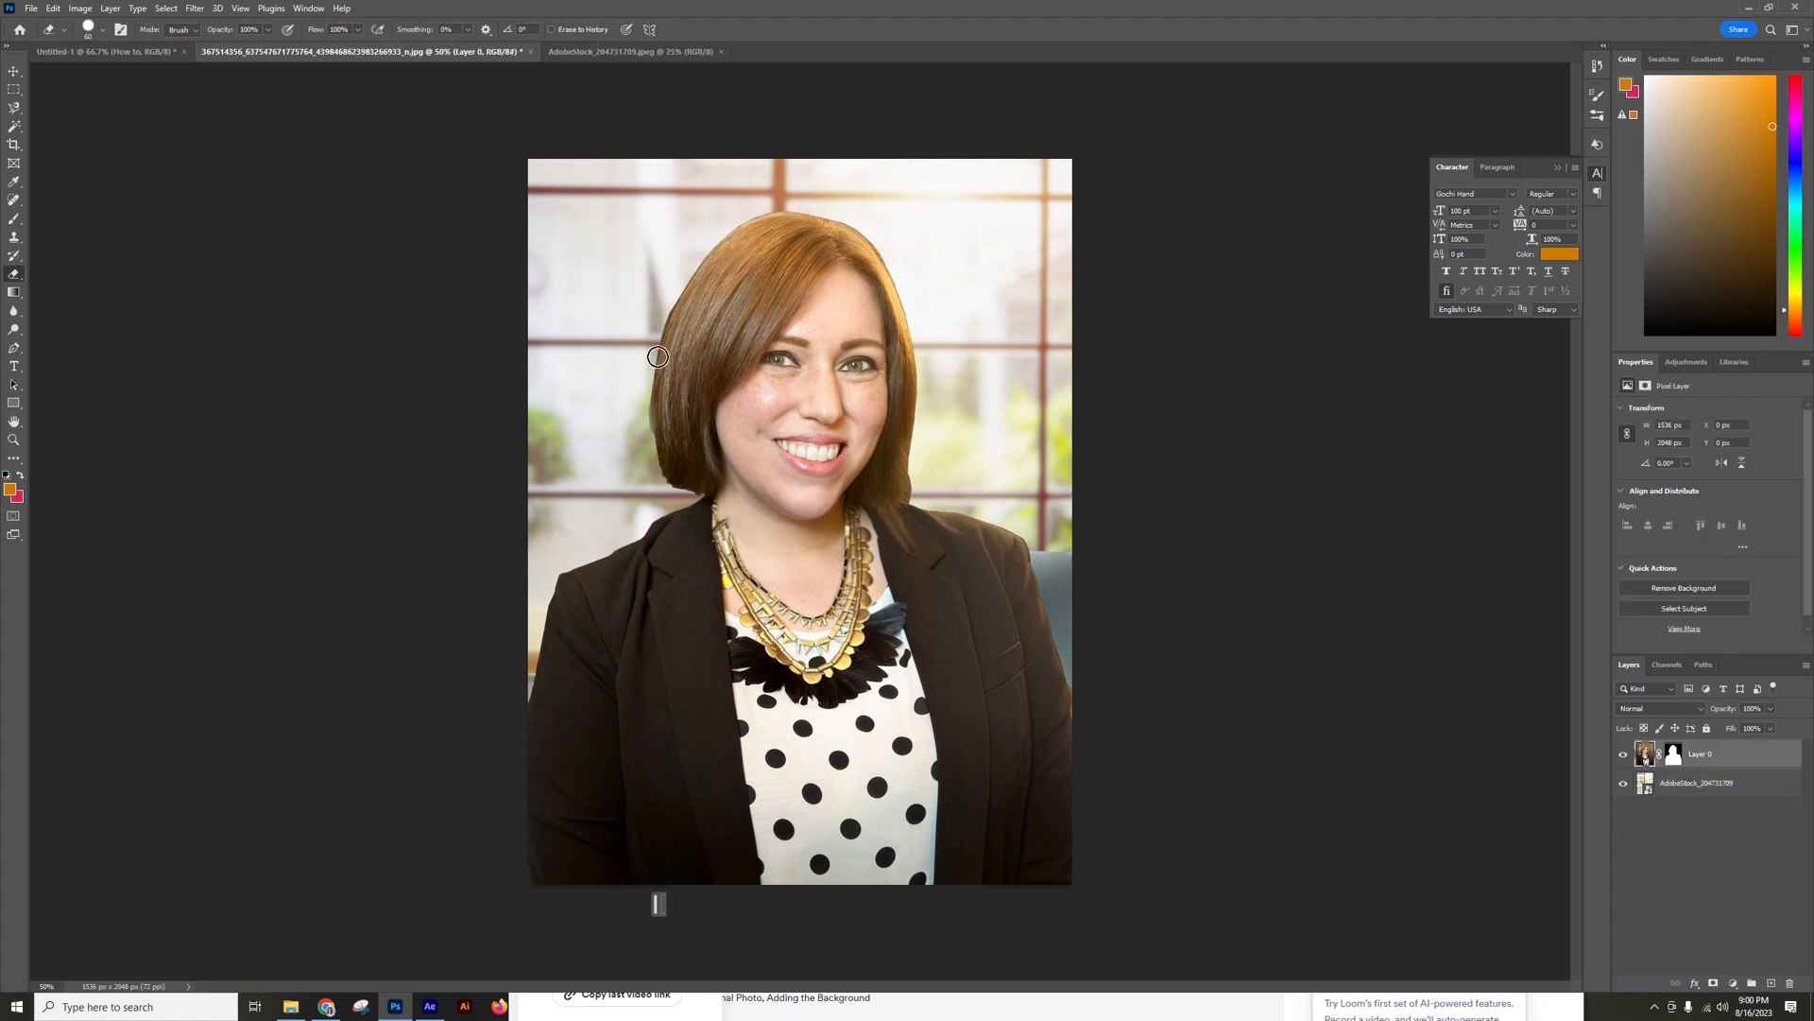
Load Layer 0's mask as a selection and contract it by 5 pixels.
left_click(1674, 755, "ctrl")
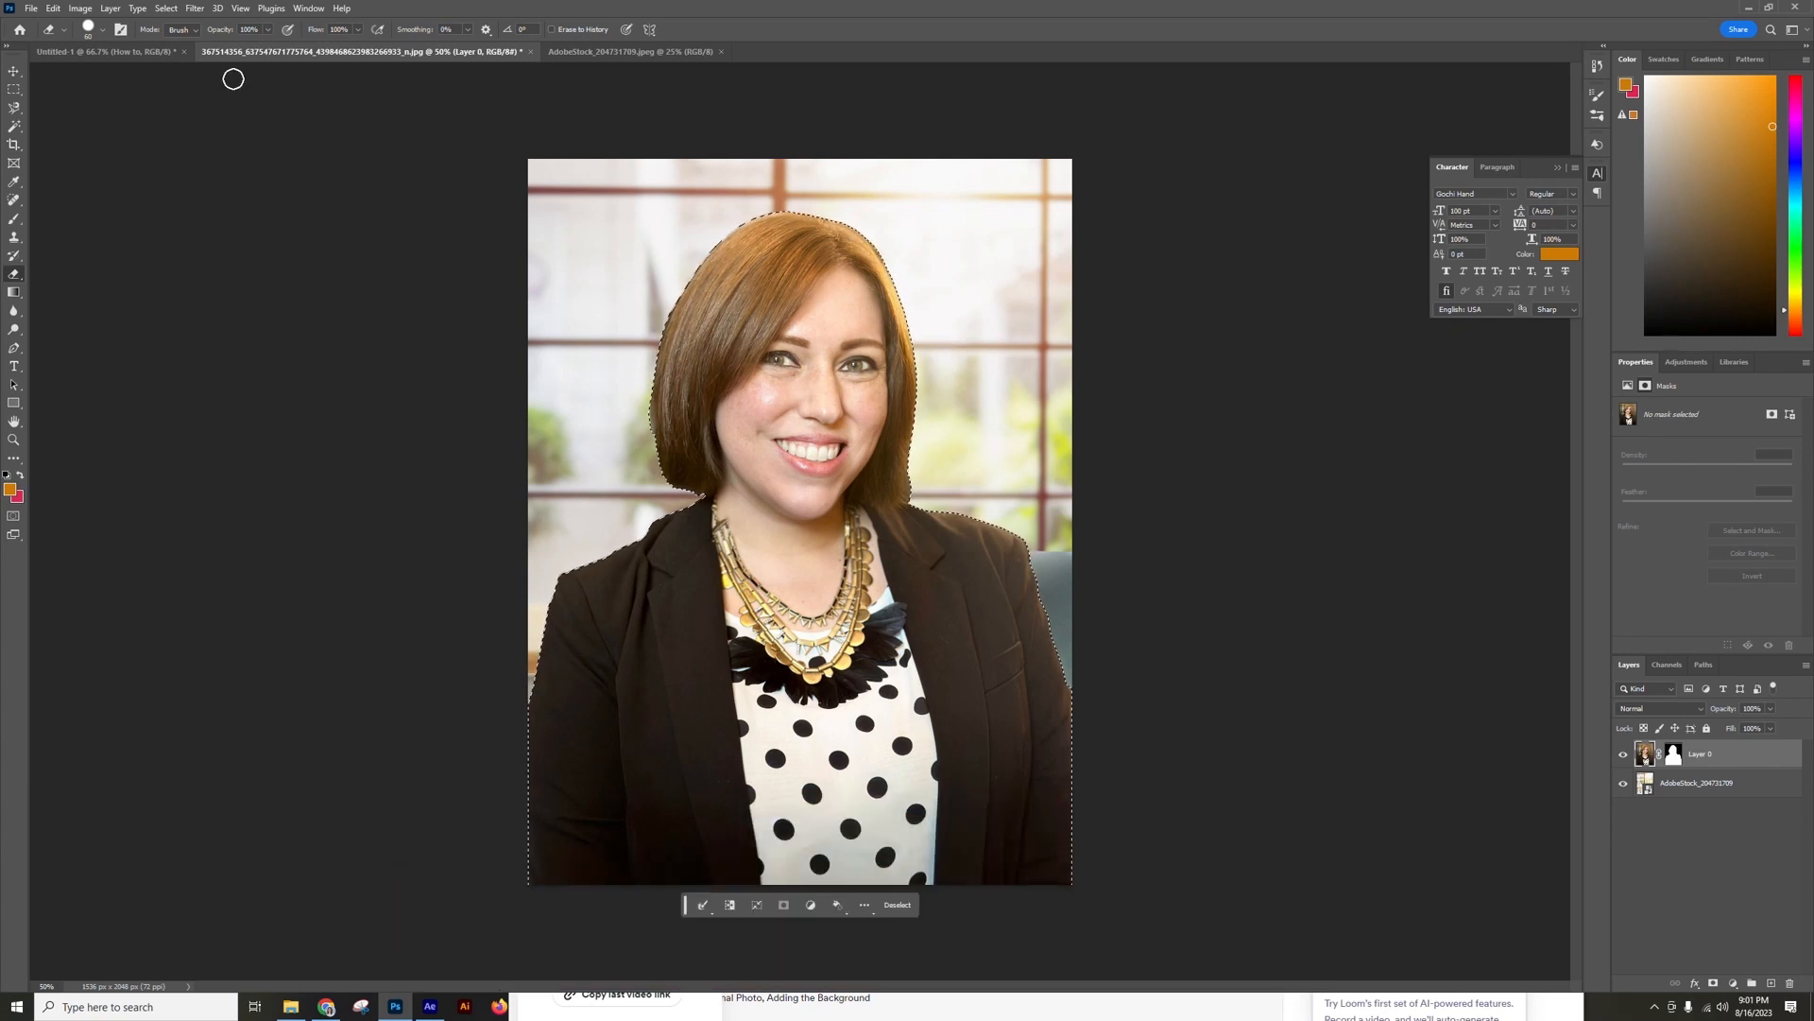
left_click(165, 8)
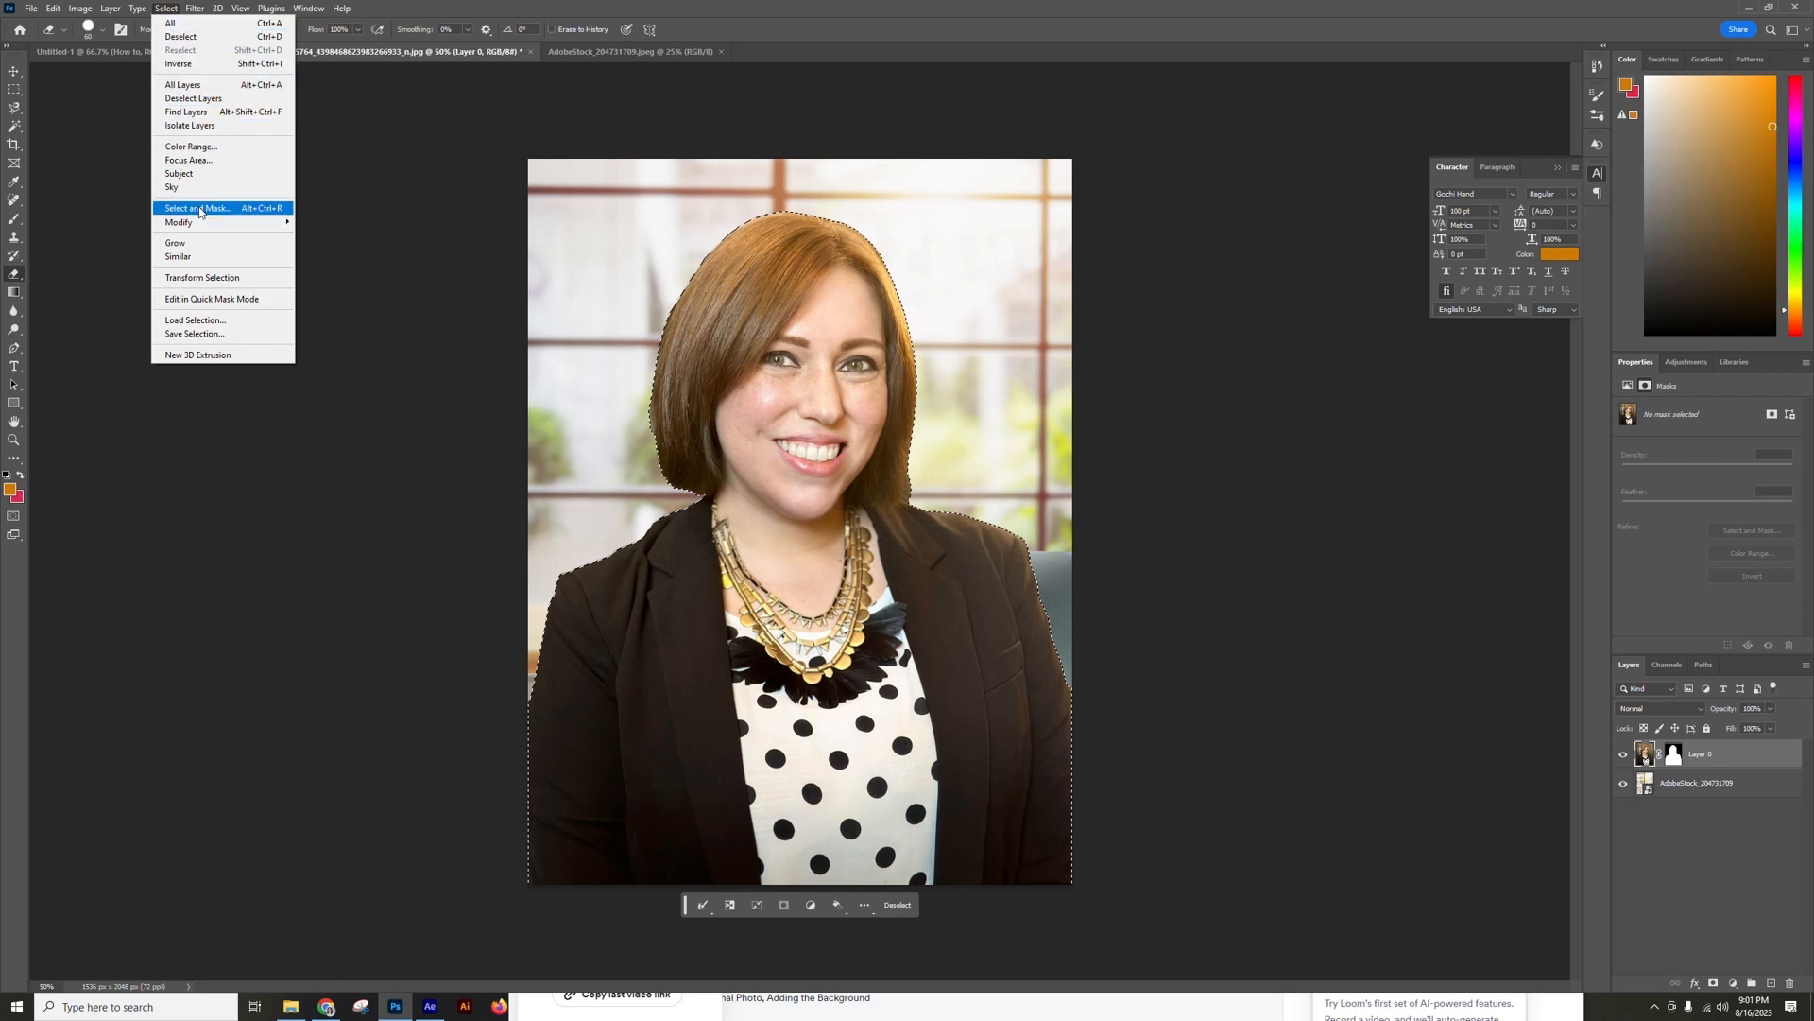
mouse_move(224, 225)
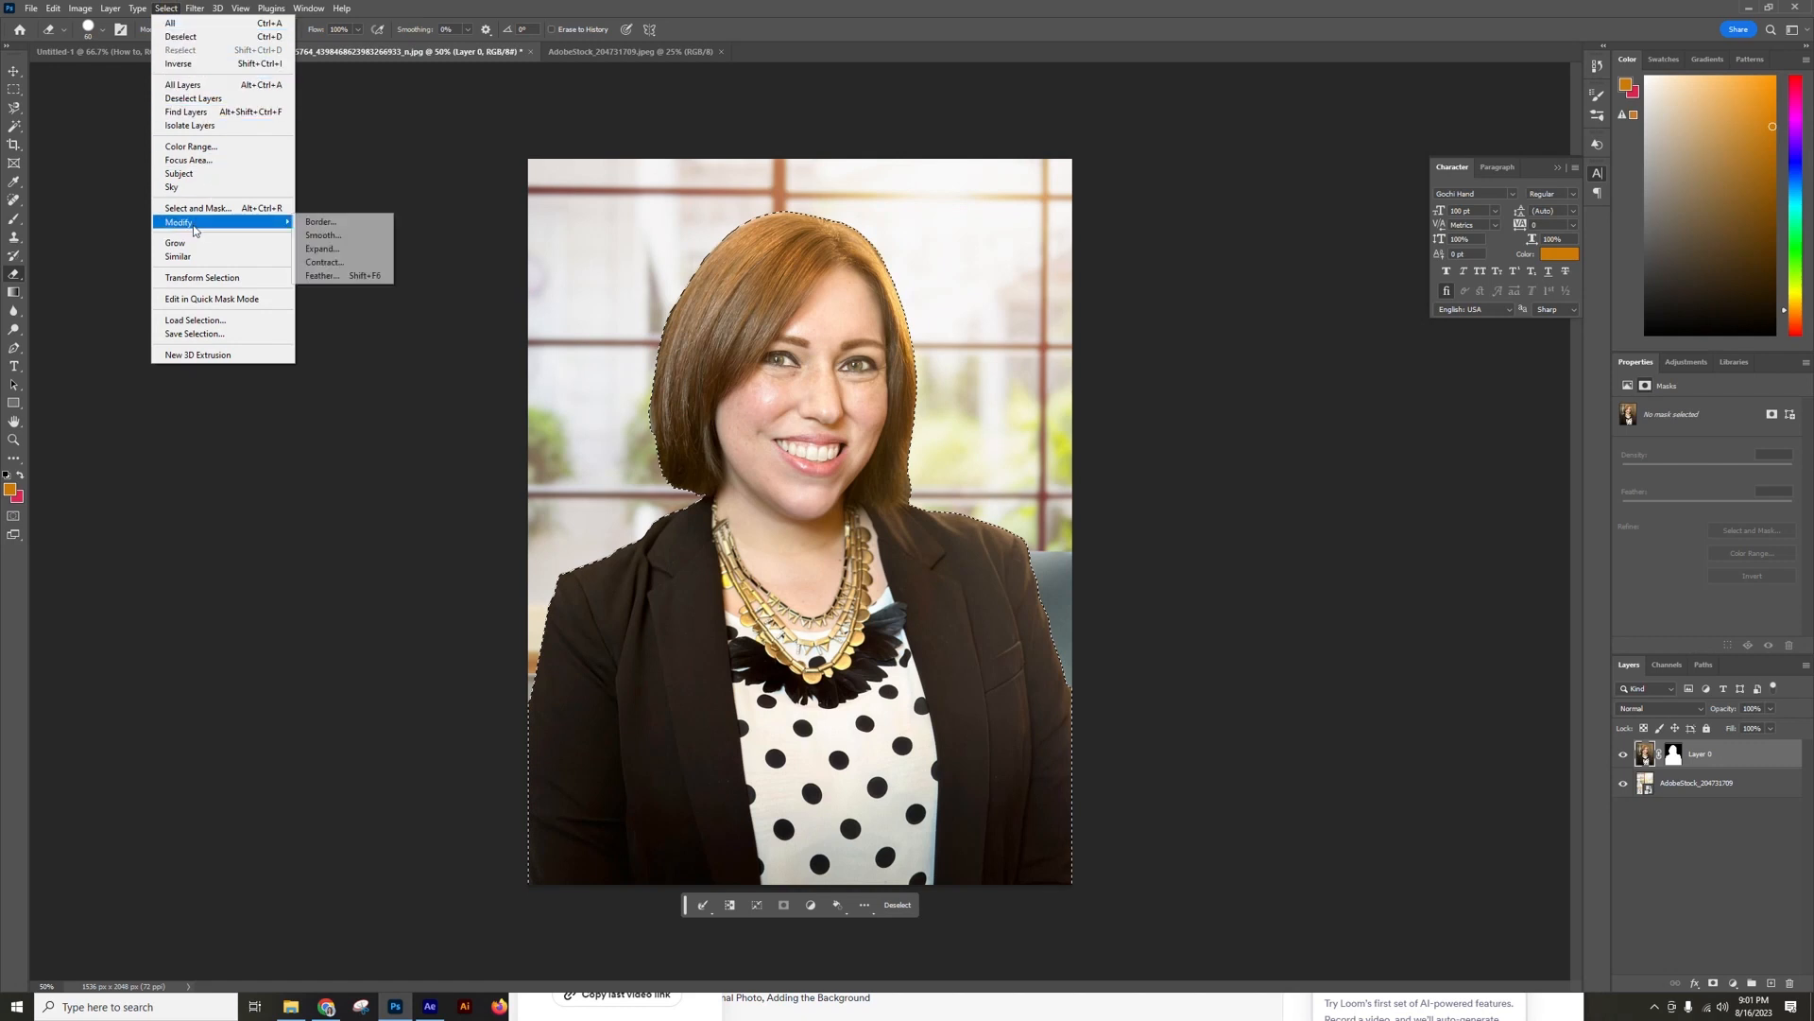
left_click(322, 261)
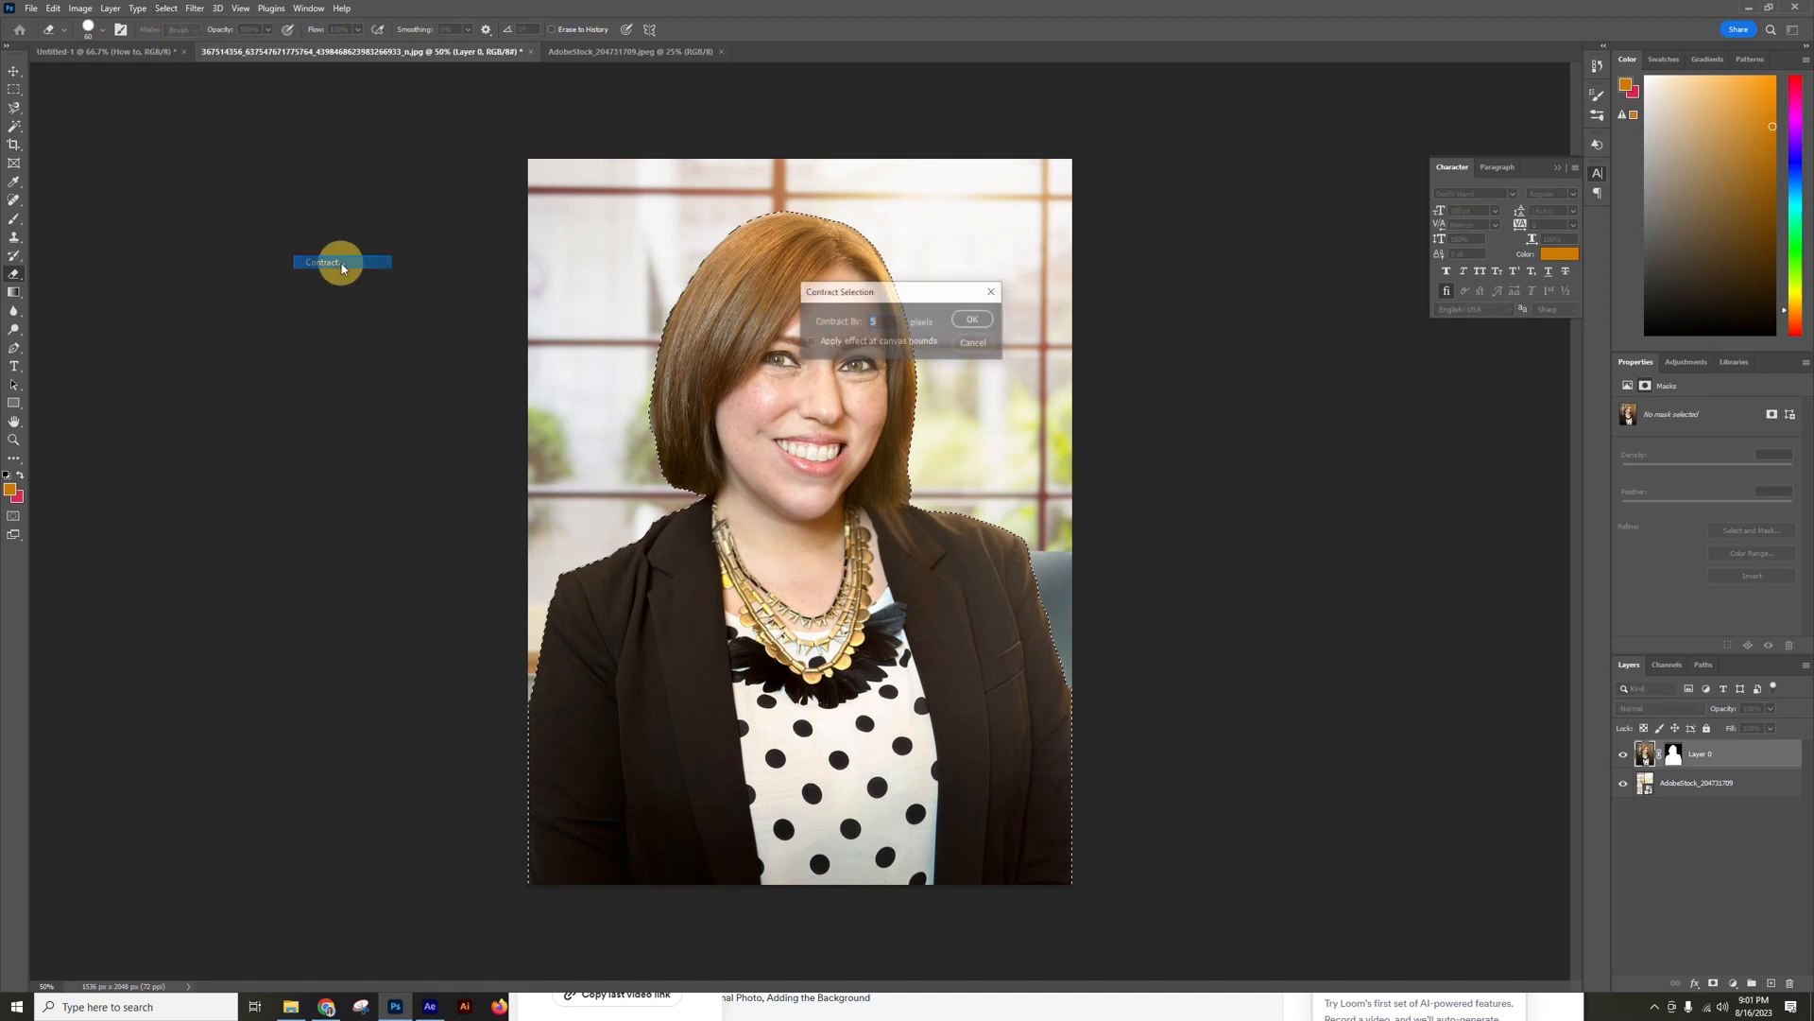
left_click(973, 321)
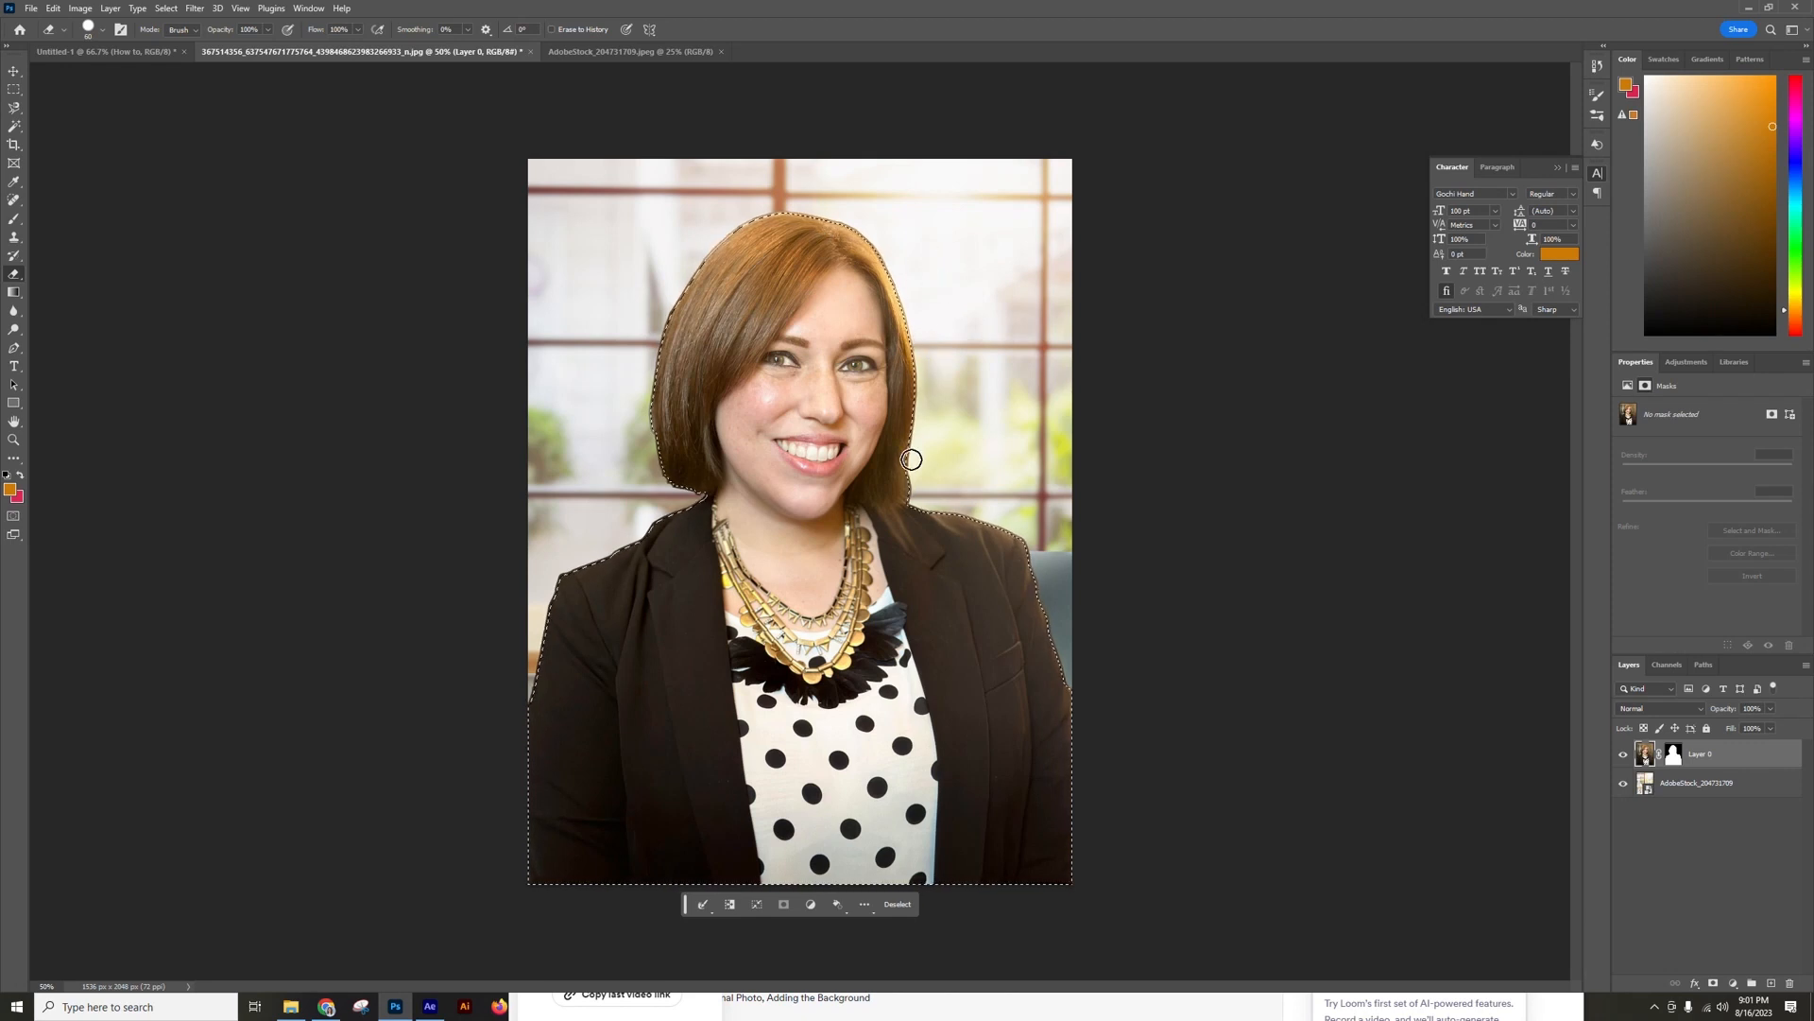
Invert the contracted selection so it covers the woman's outer edge and the background.
key("ctrl+plus")
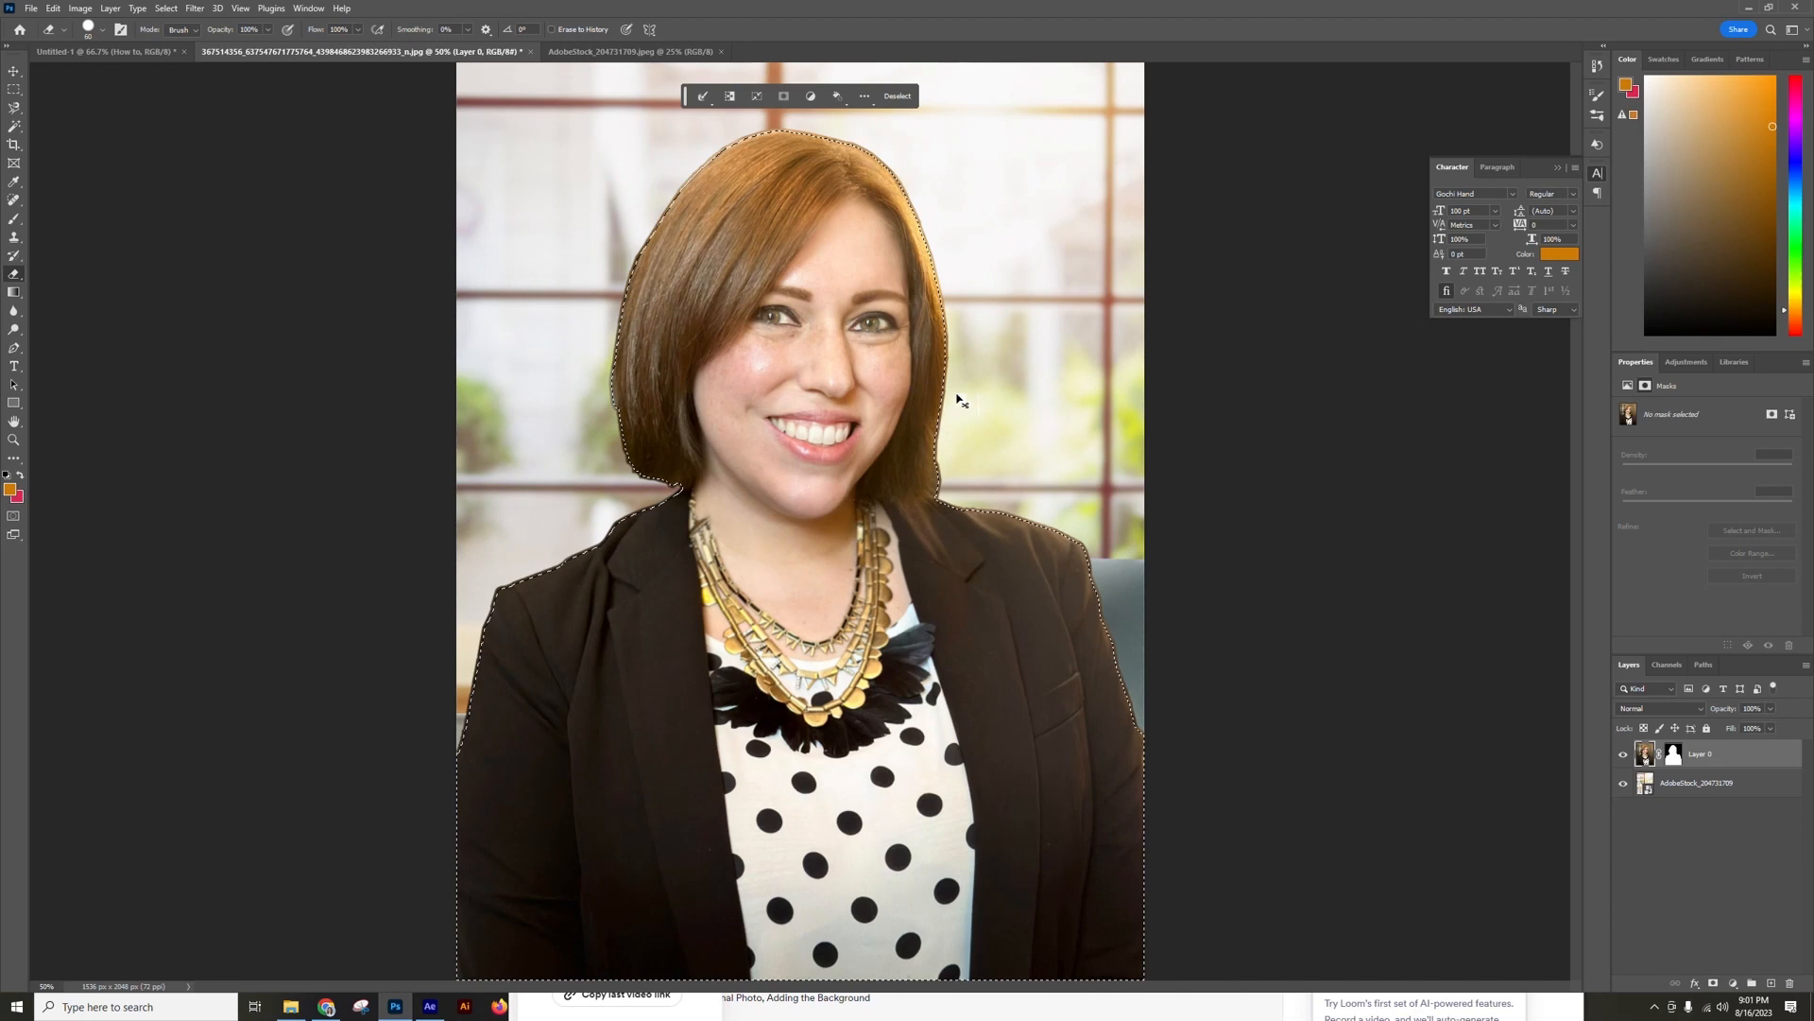
key("ctrl+plus")
key("ctrl+plus")
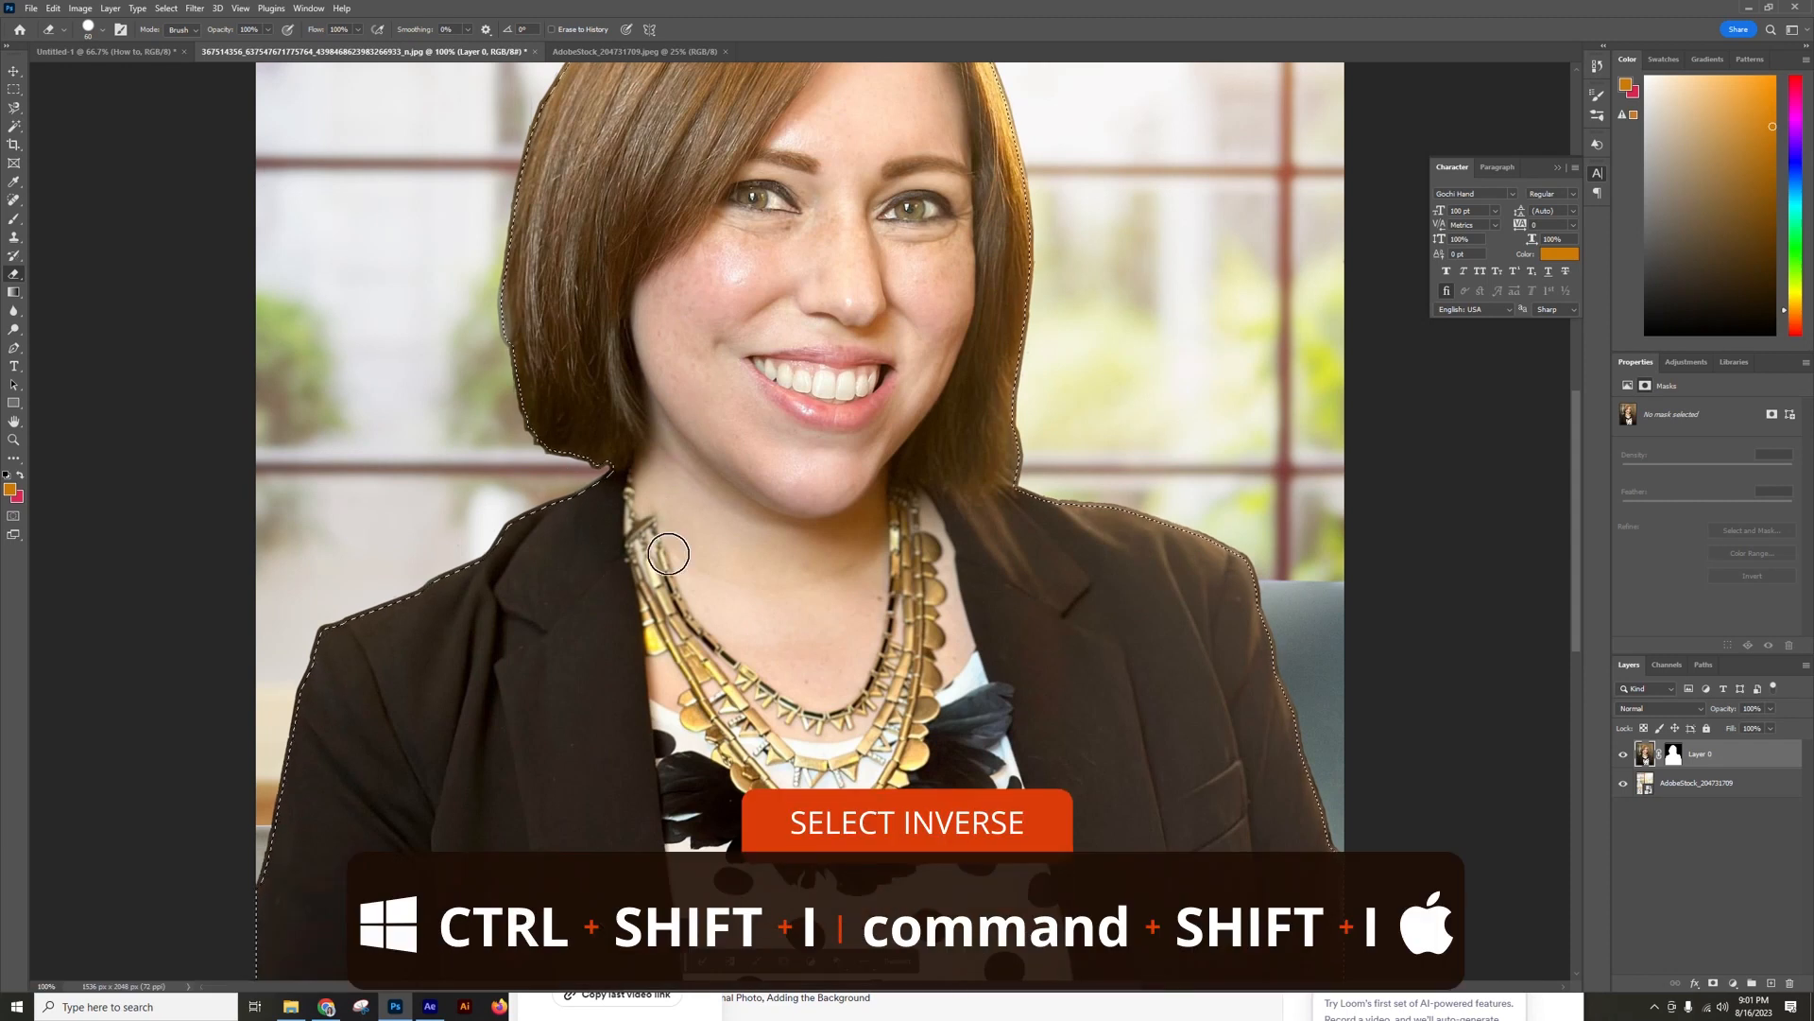
key("ctrl+shift+i")
scroll(488, 416, "up", 5)
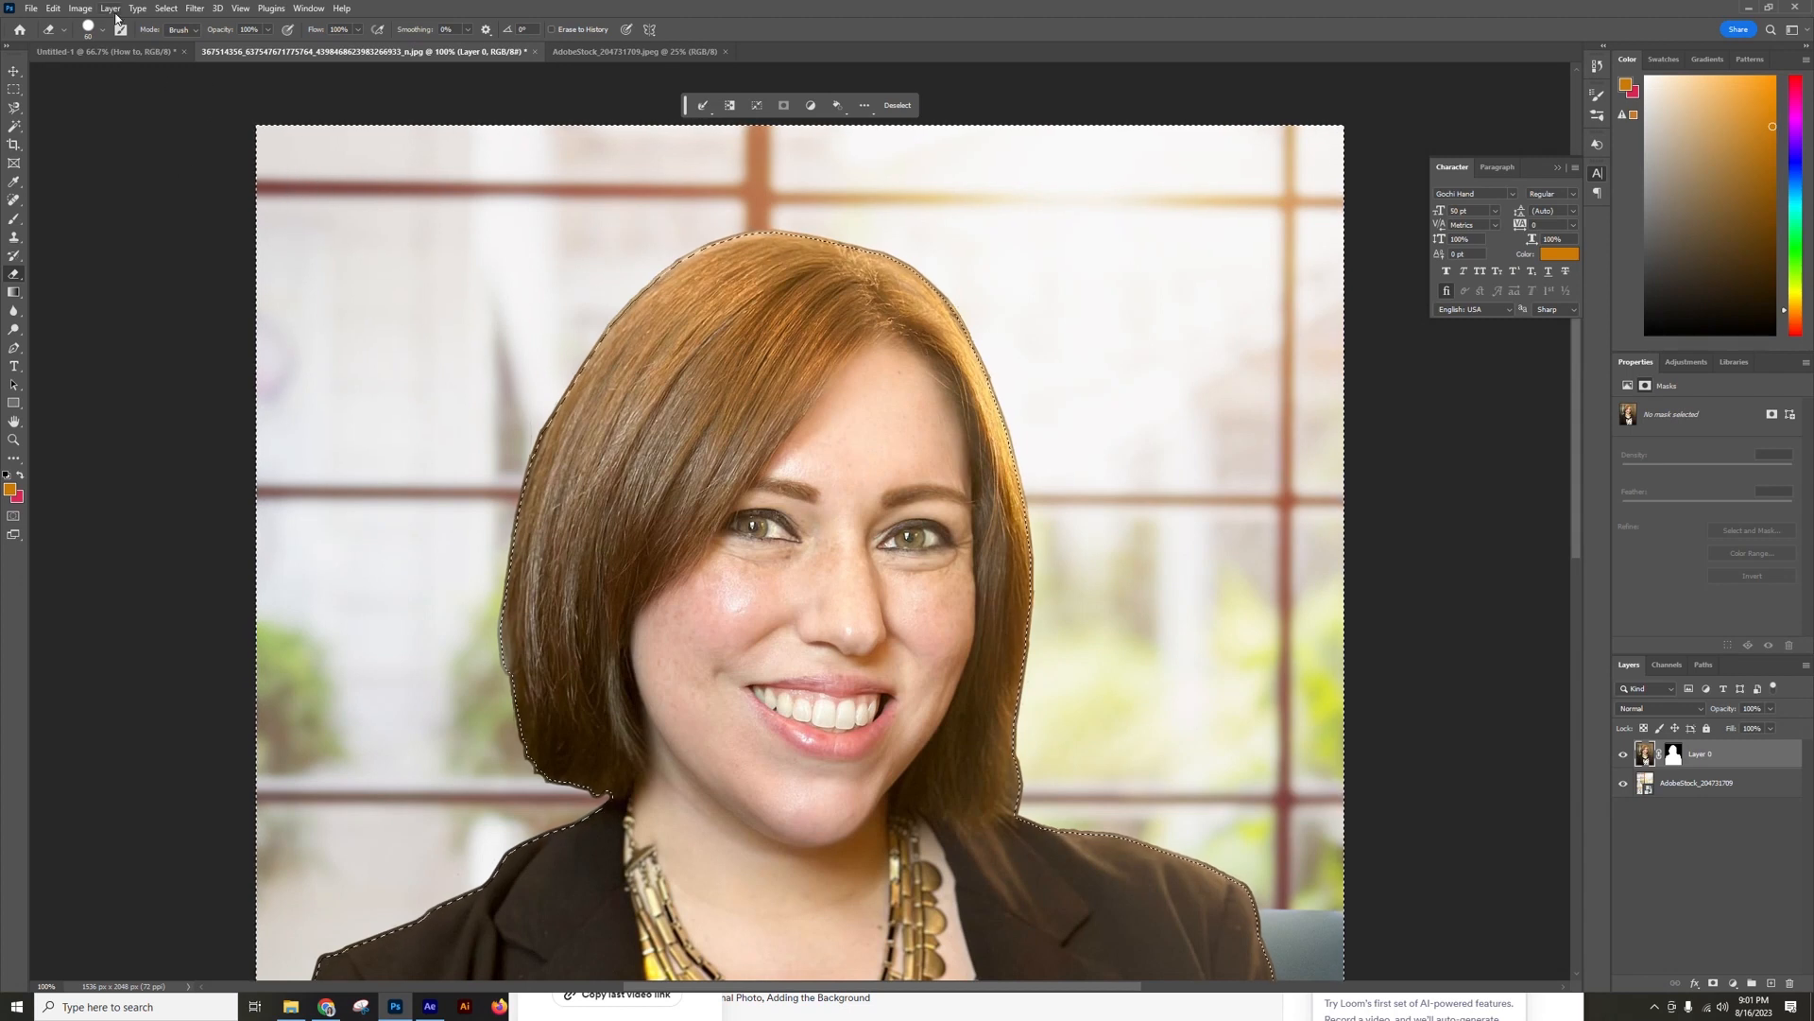
Apply a Gaussian Blur with a 2.0 pixel radius to the selected edge area of Layer 0.
left_click(195, 9)
mouse_move(265, 190)
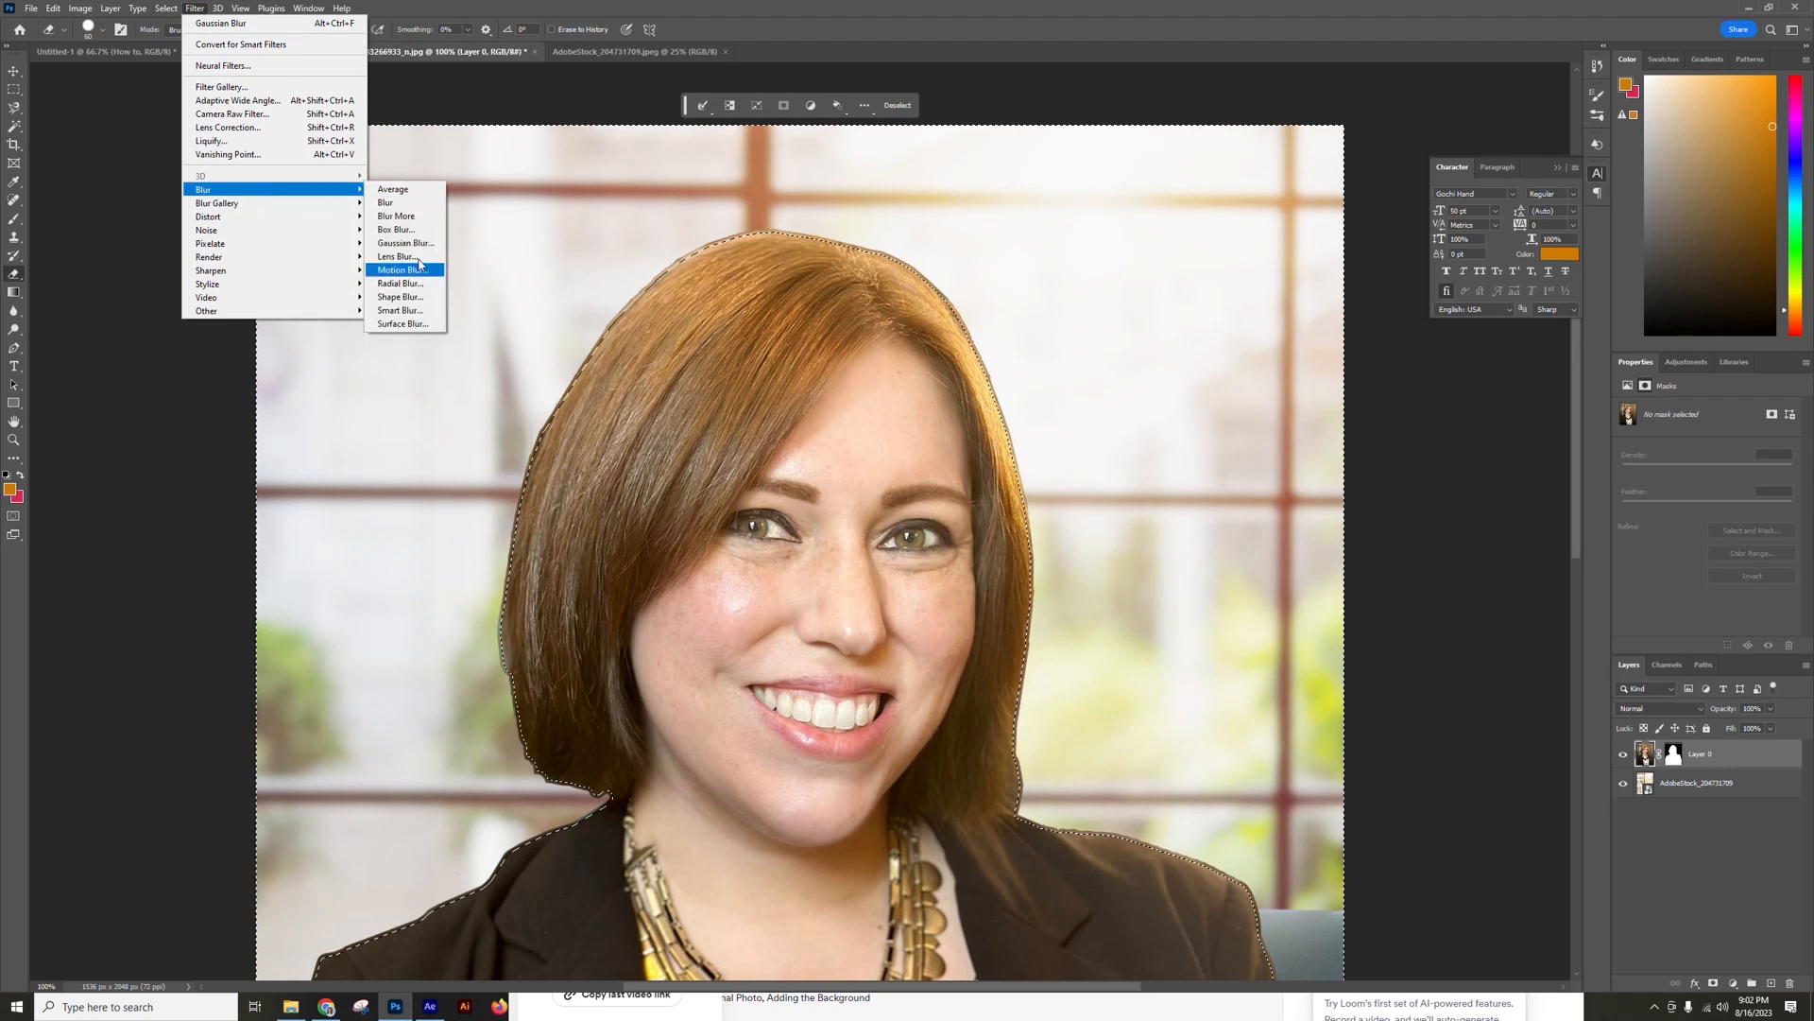
left_click(421, 242)
left_click_drag(1259, 405, 1323, 474)
left_click_drag(1240, 397, 1318, 375)
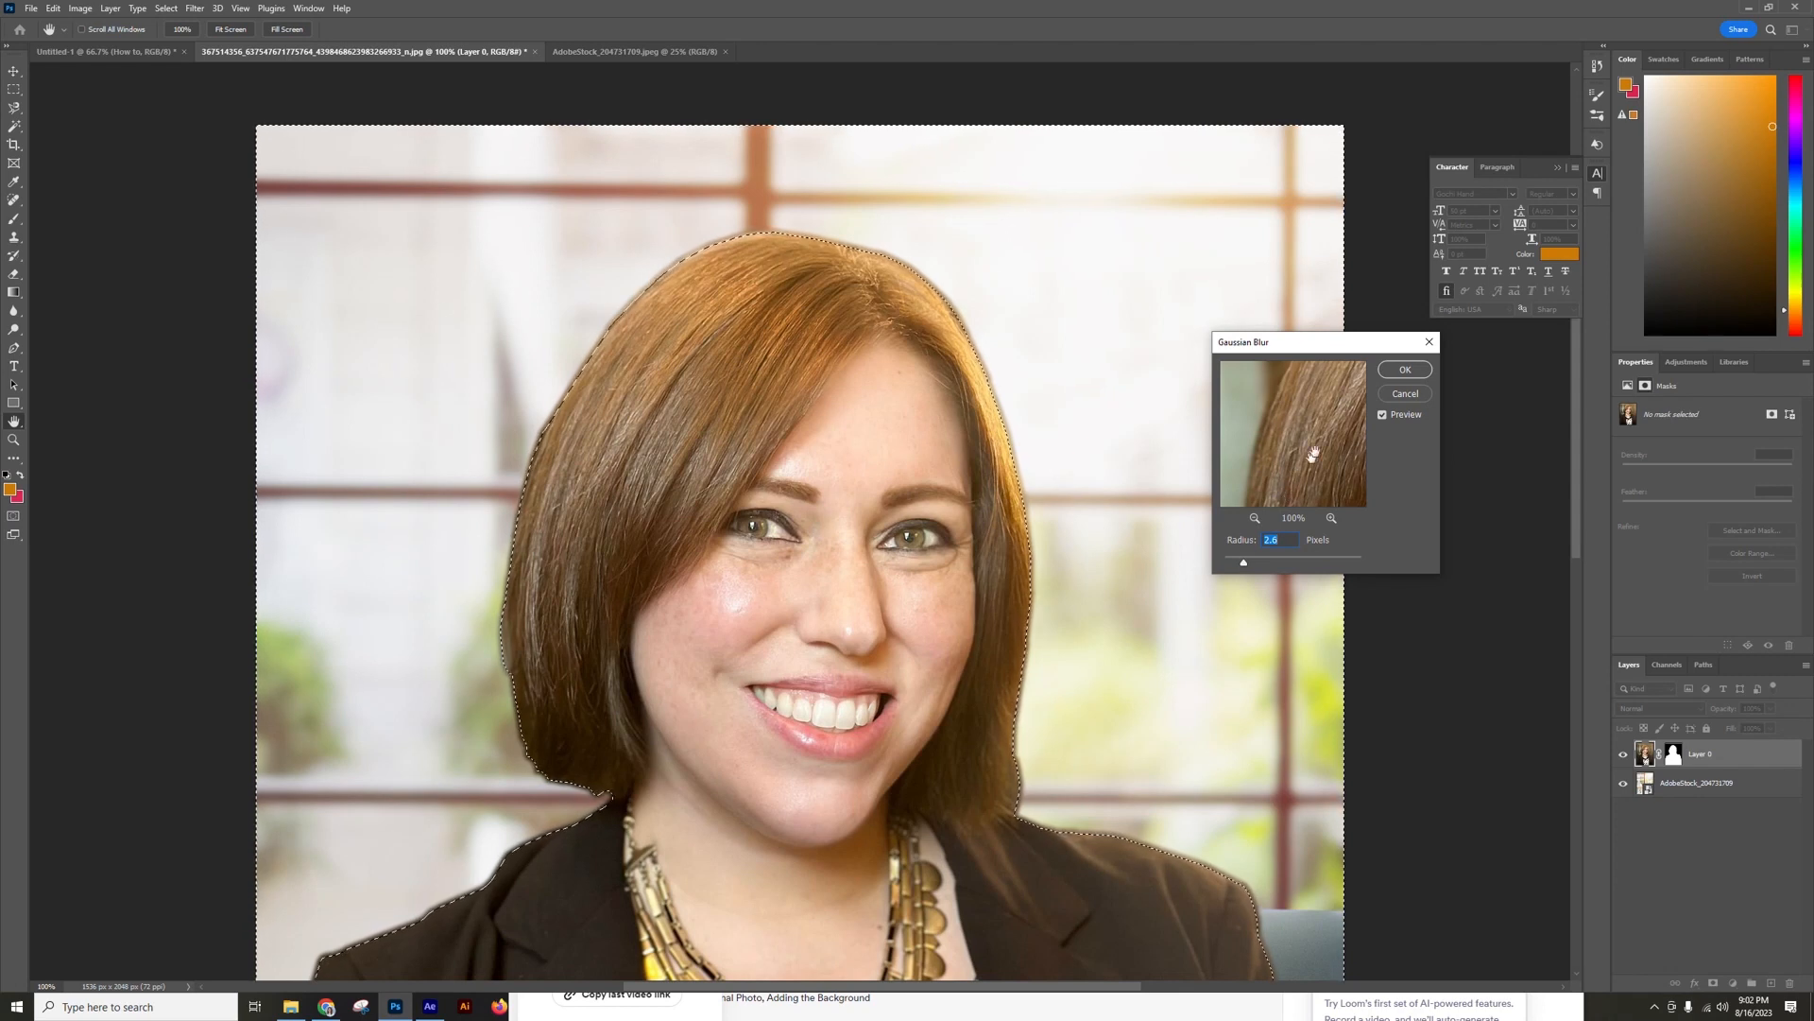
left_click_drag(1246, 567, 1248, 565)
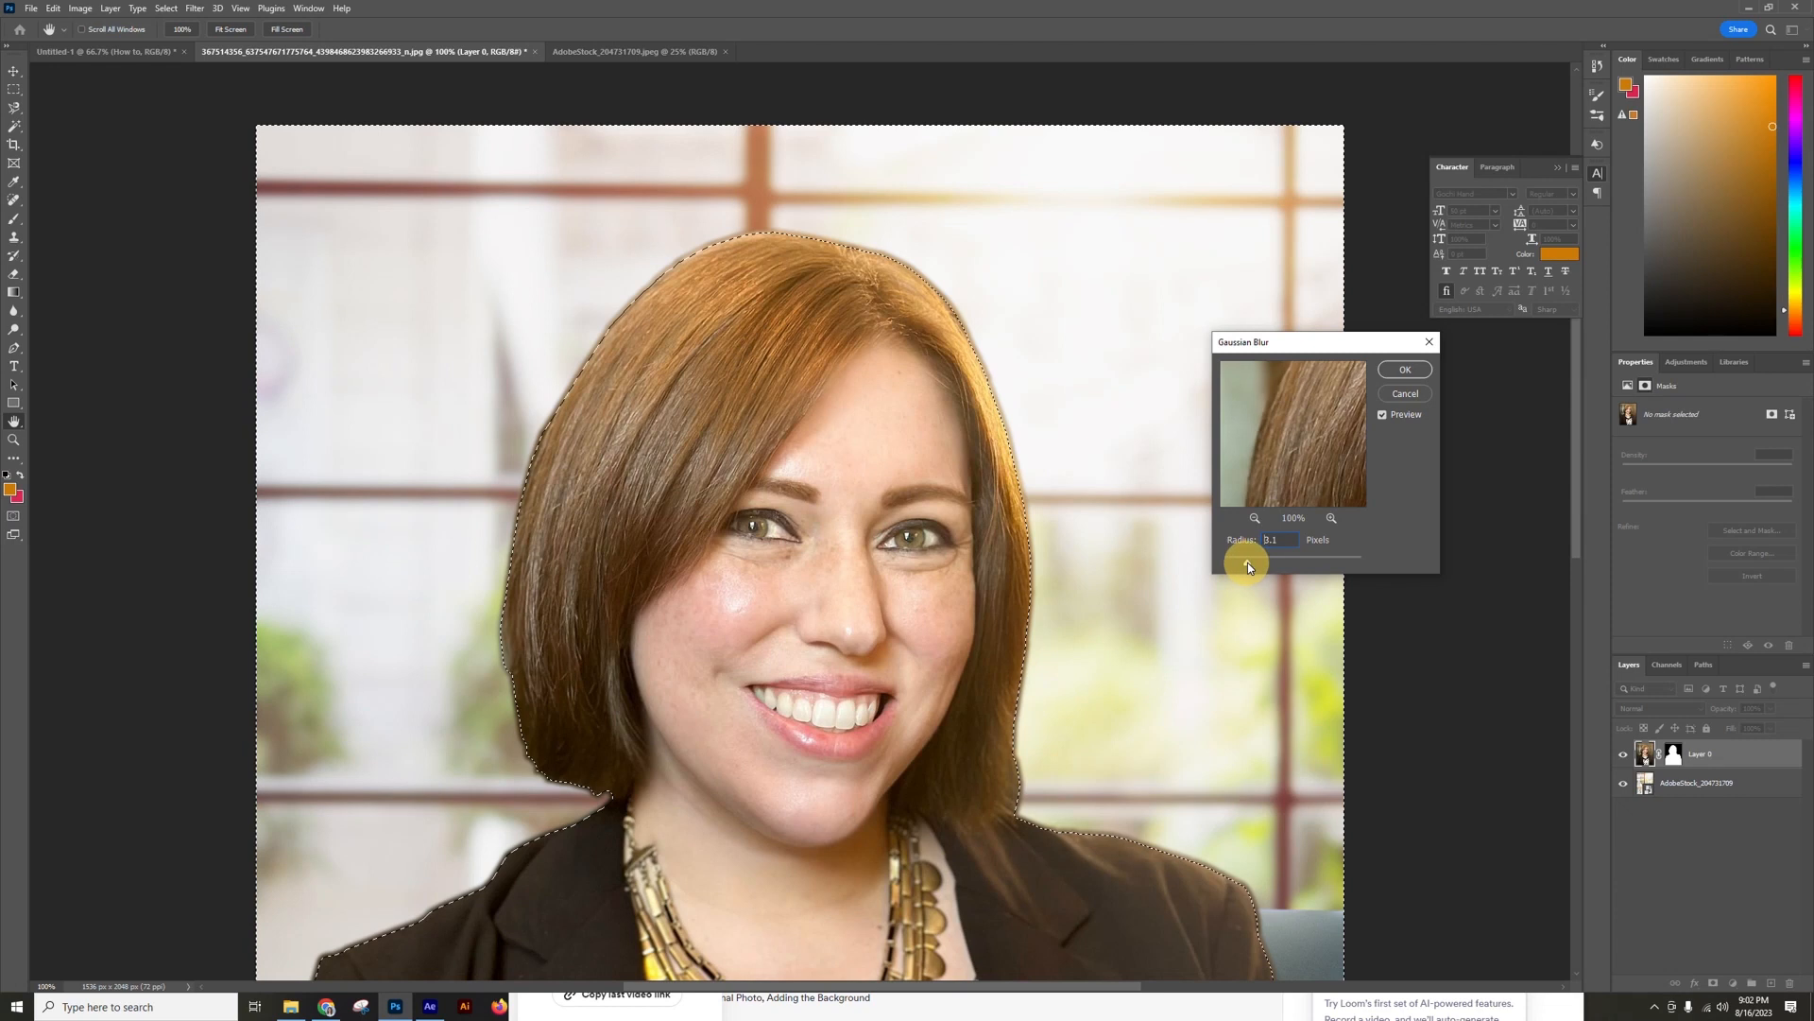
left_click_drag(1248, 563, 1242, 562)
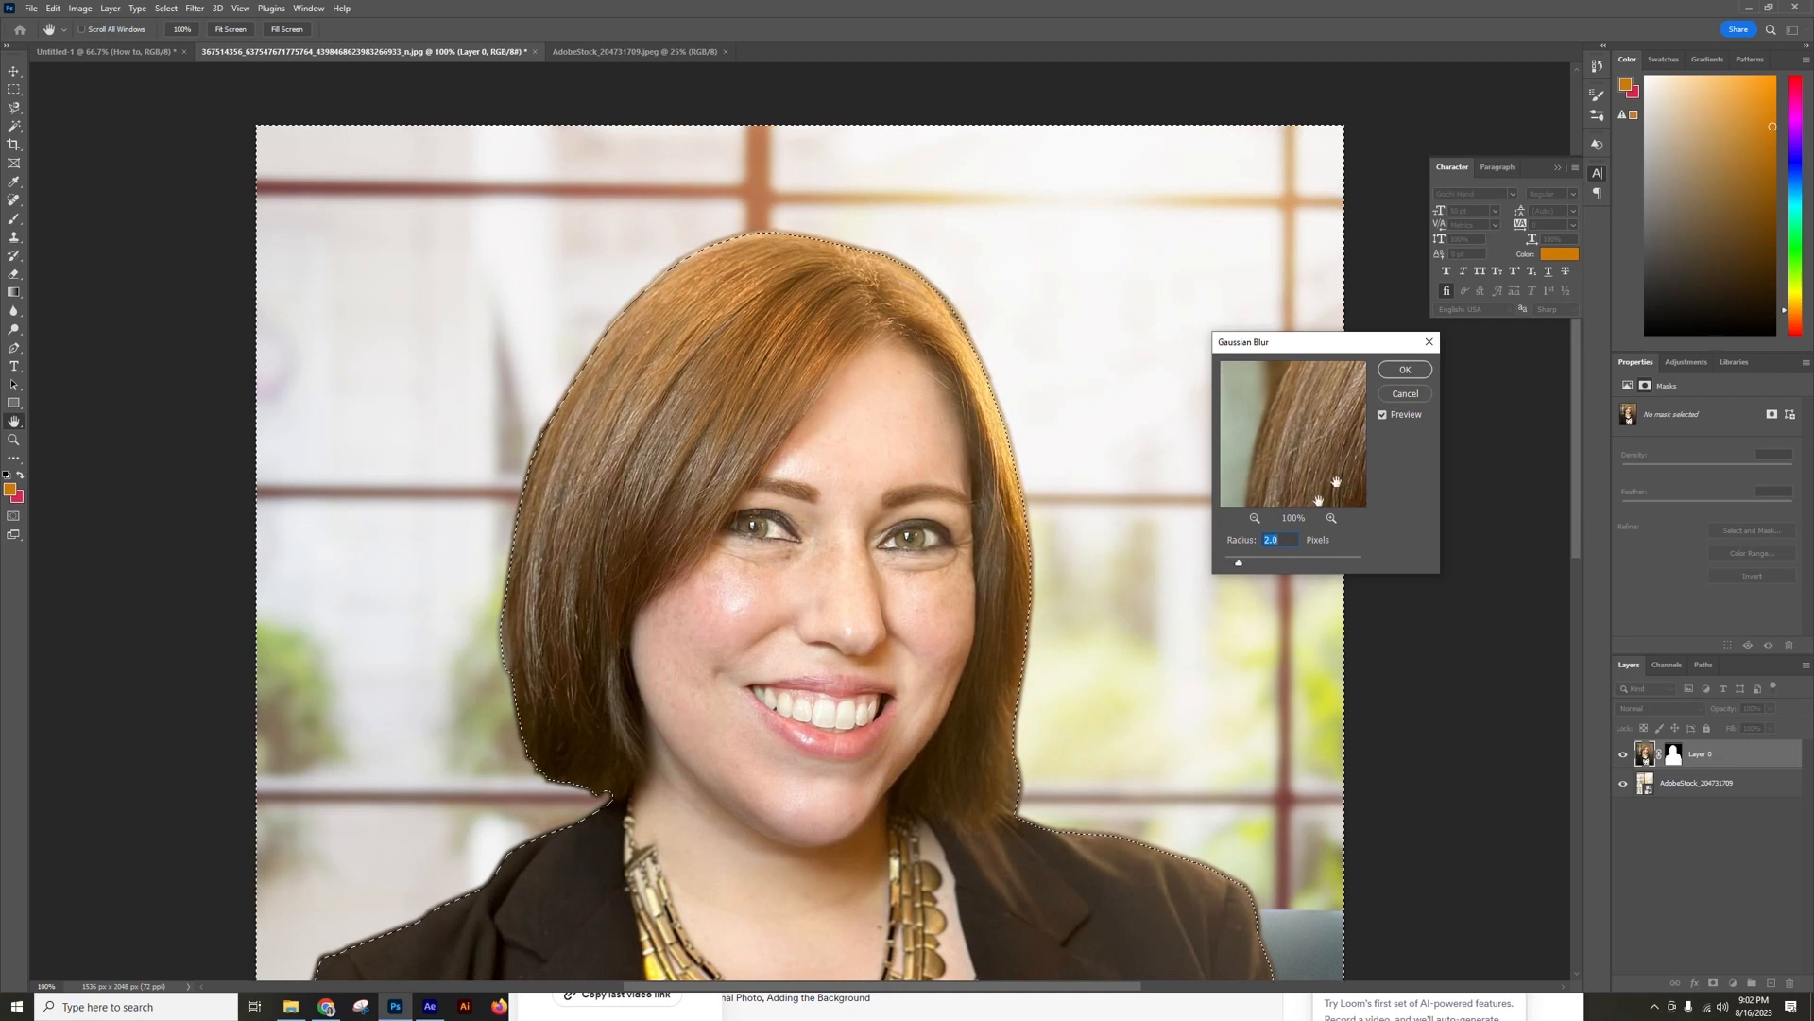
left_click(1405, 369)
key("e")
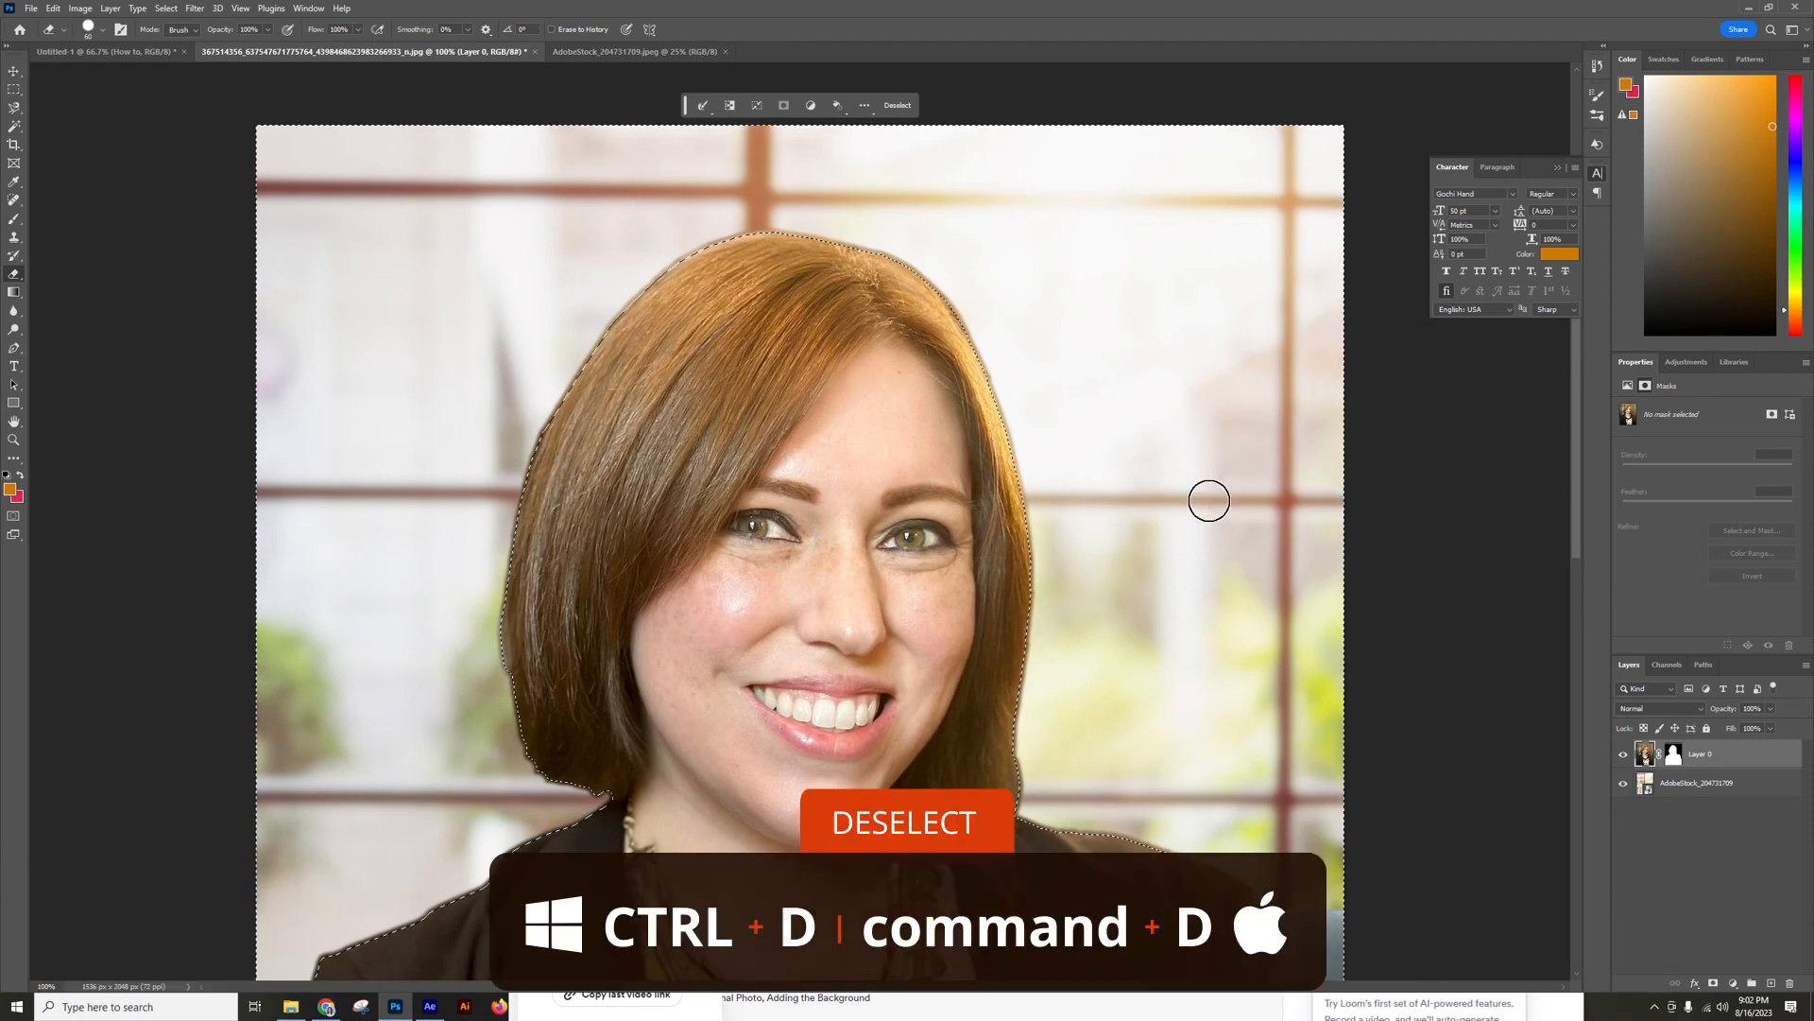
Deselect the blurred edge area and view the whole composite.
key("ctrl+d")
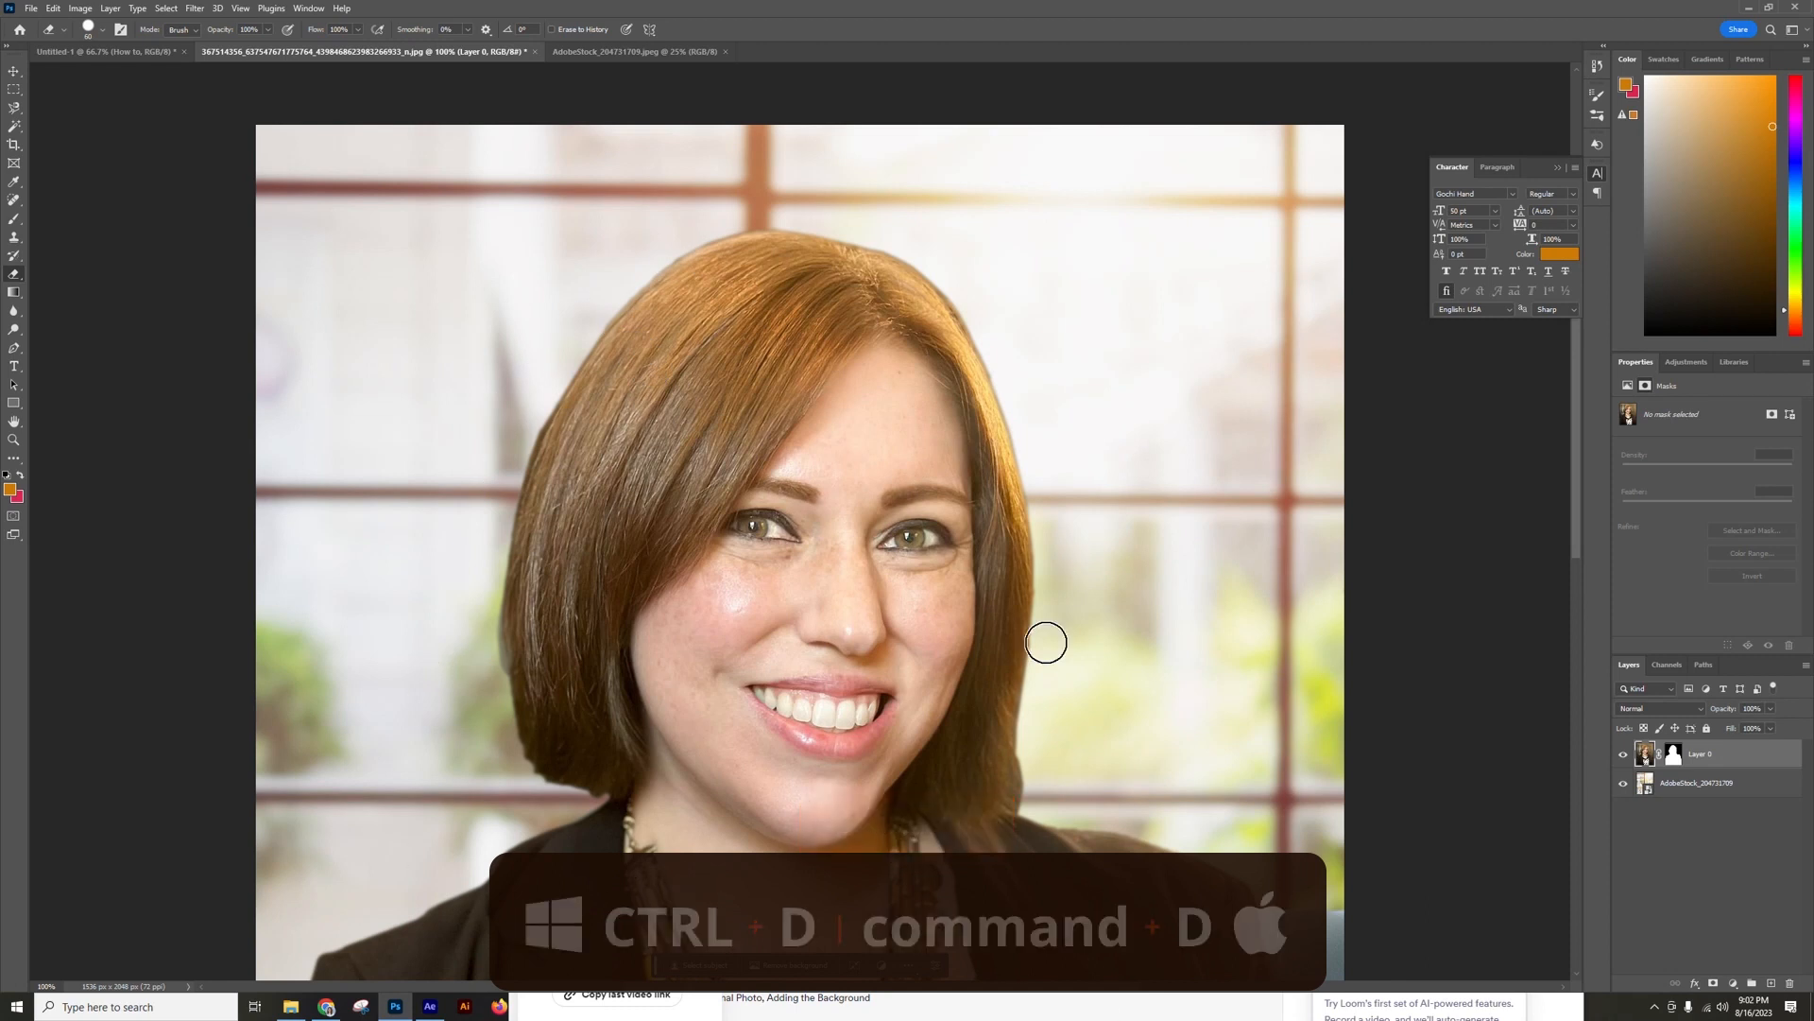
key("ctrl+minus")
key("ctrl+minus")
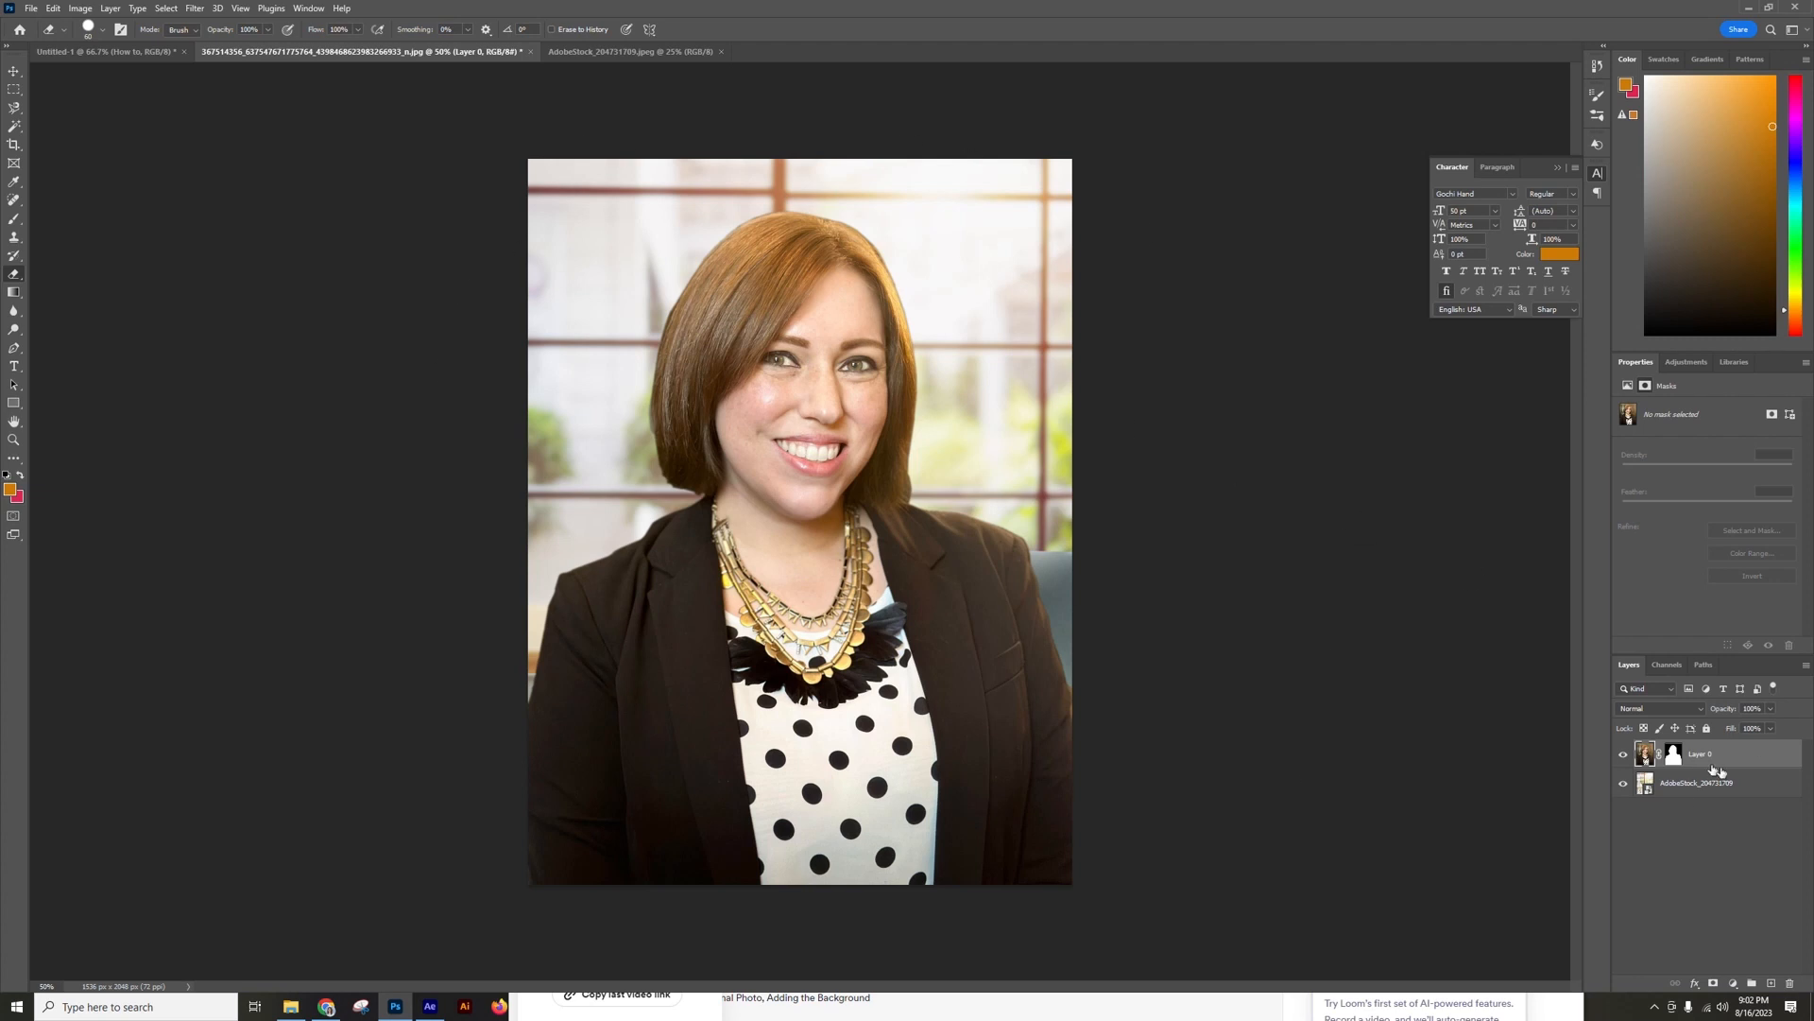
Rasterize the AdobeStock office background layer so it is no longer a smart object.
left_click(1661, 786)
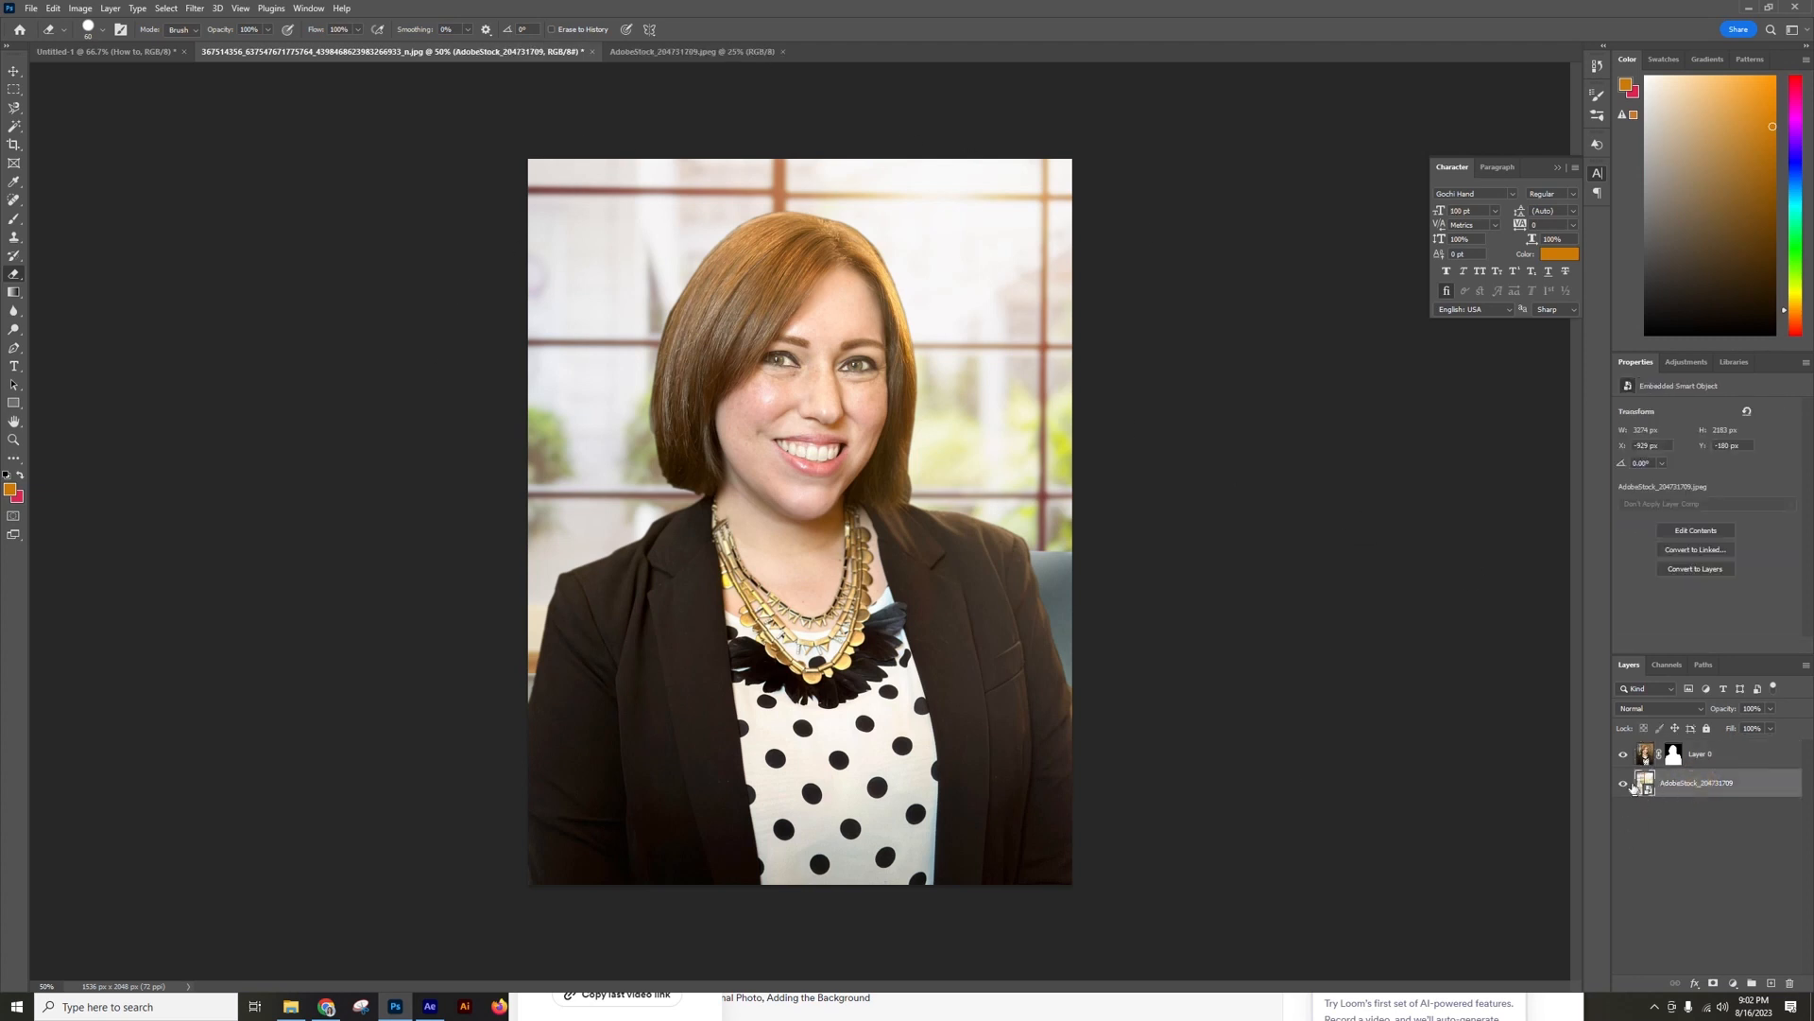
right_click(1669, 785)
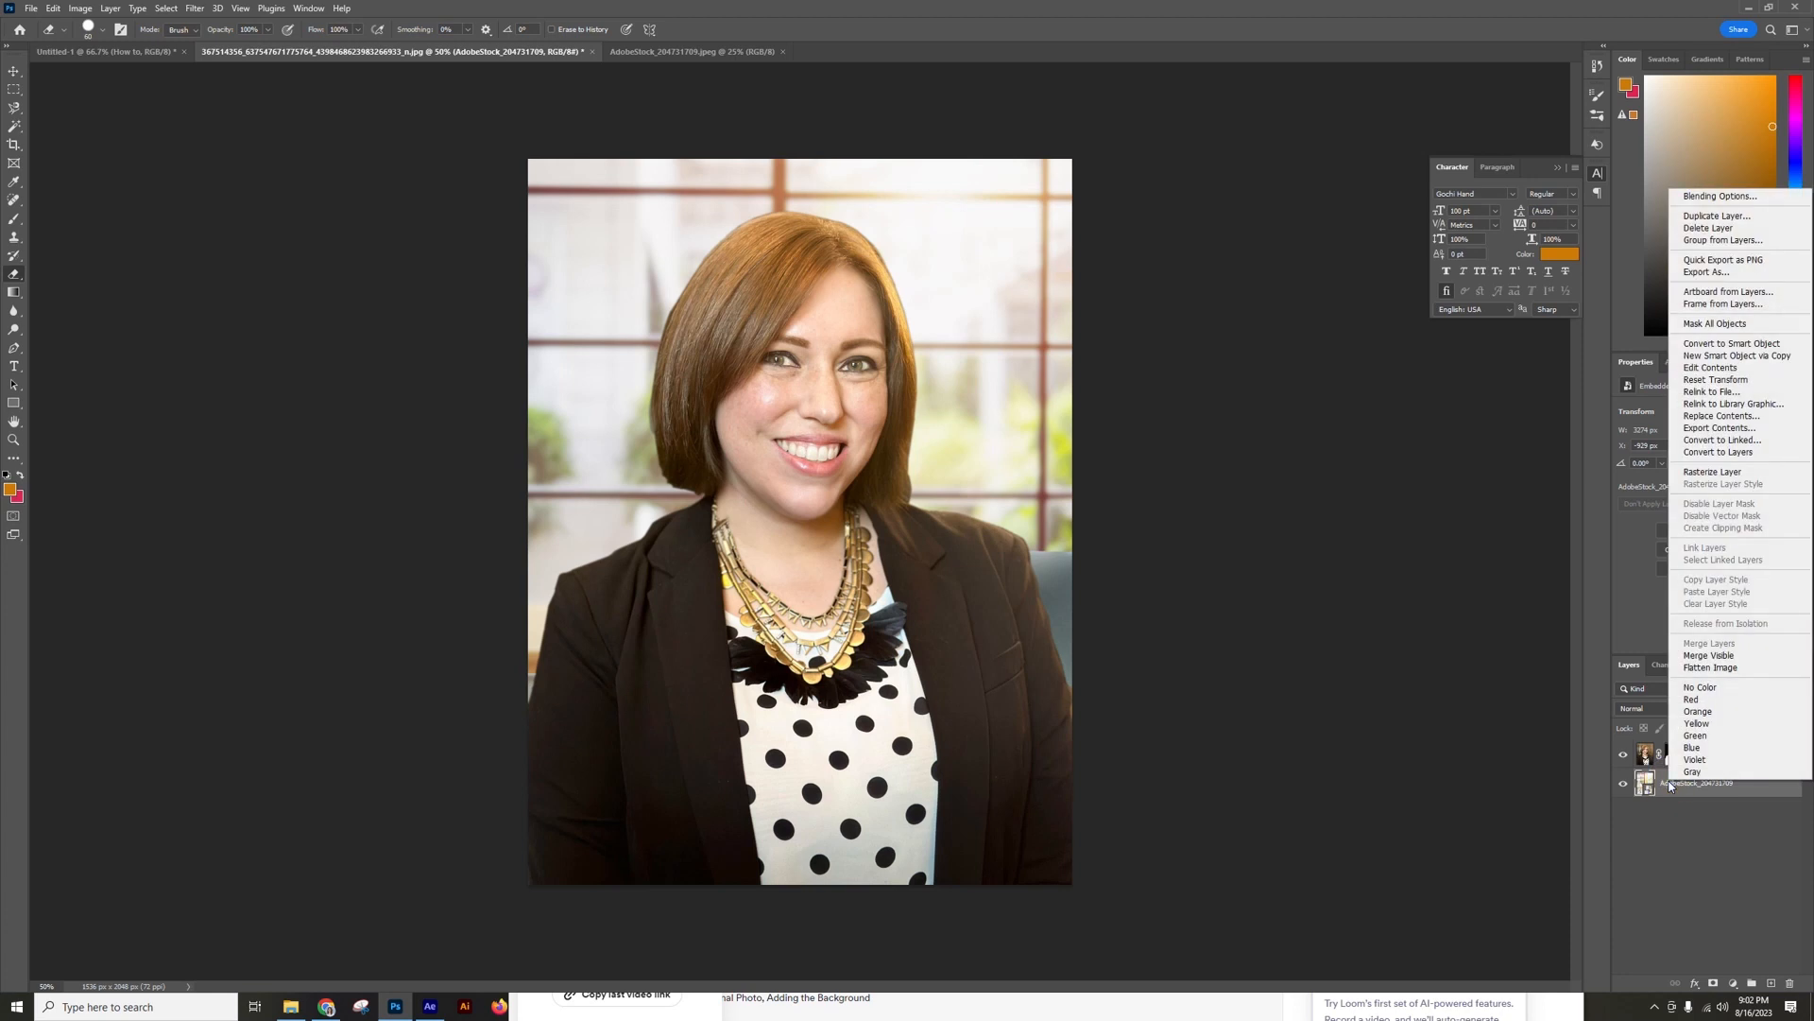
left_click(1714, 471)
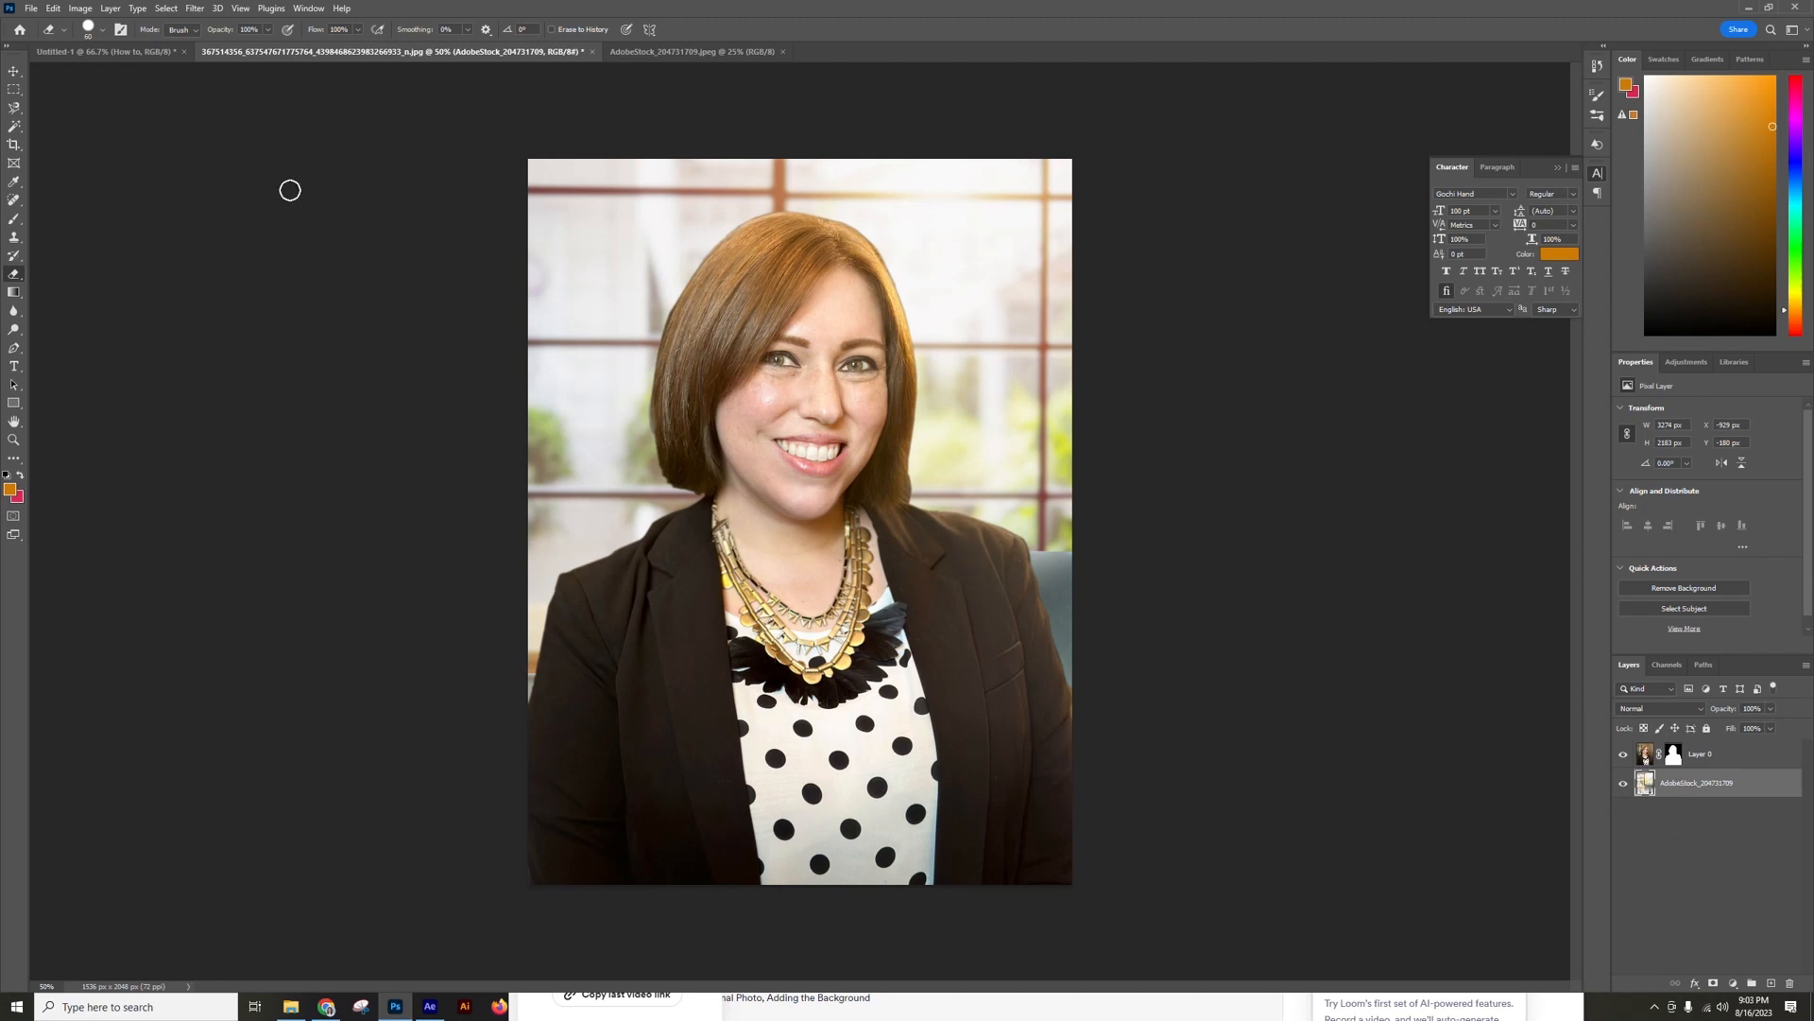
Apply a Gaussian Blur to the office background layer with a radius stronger than 2.0 pixels.
left_click(193, 8)
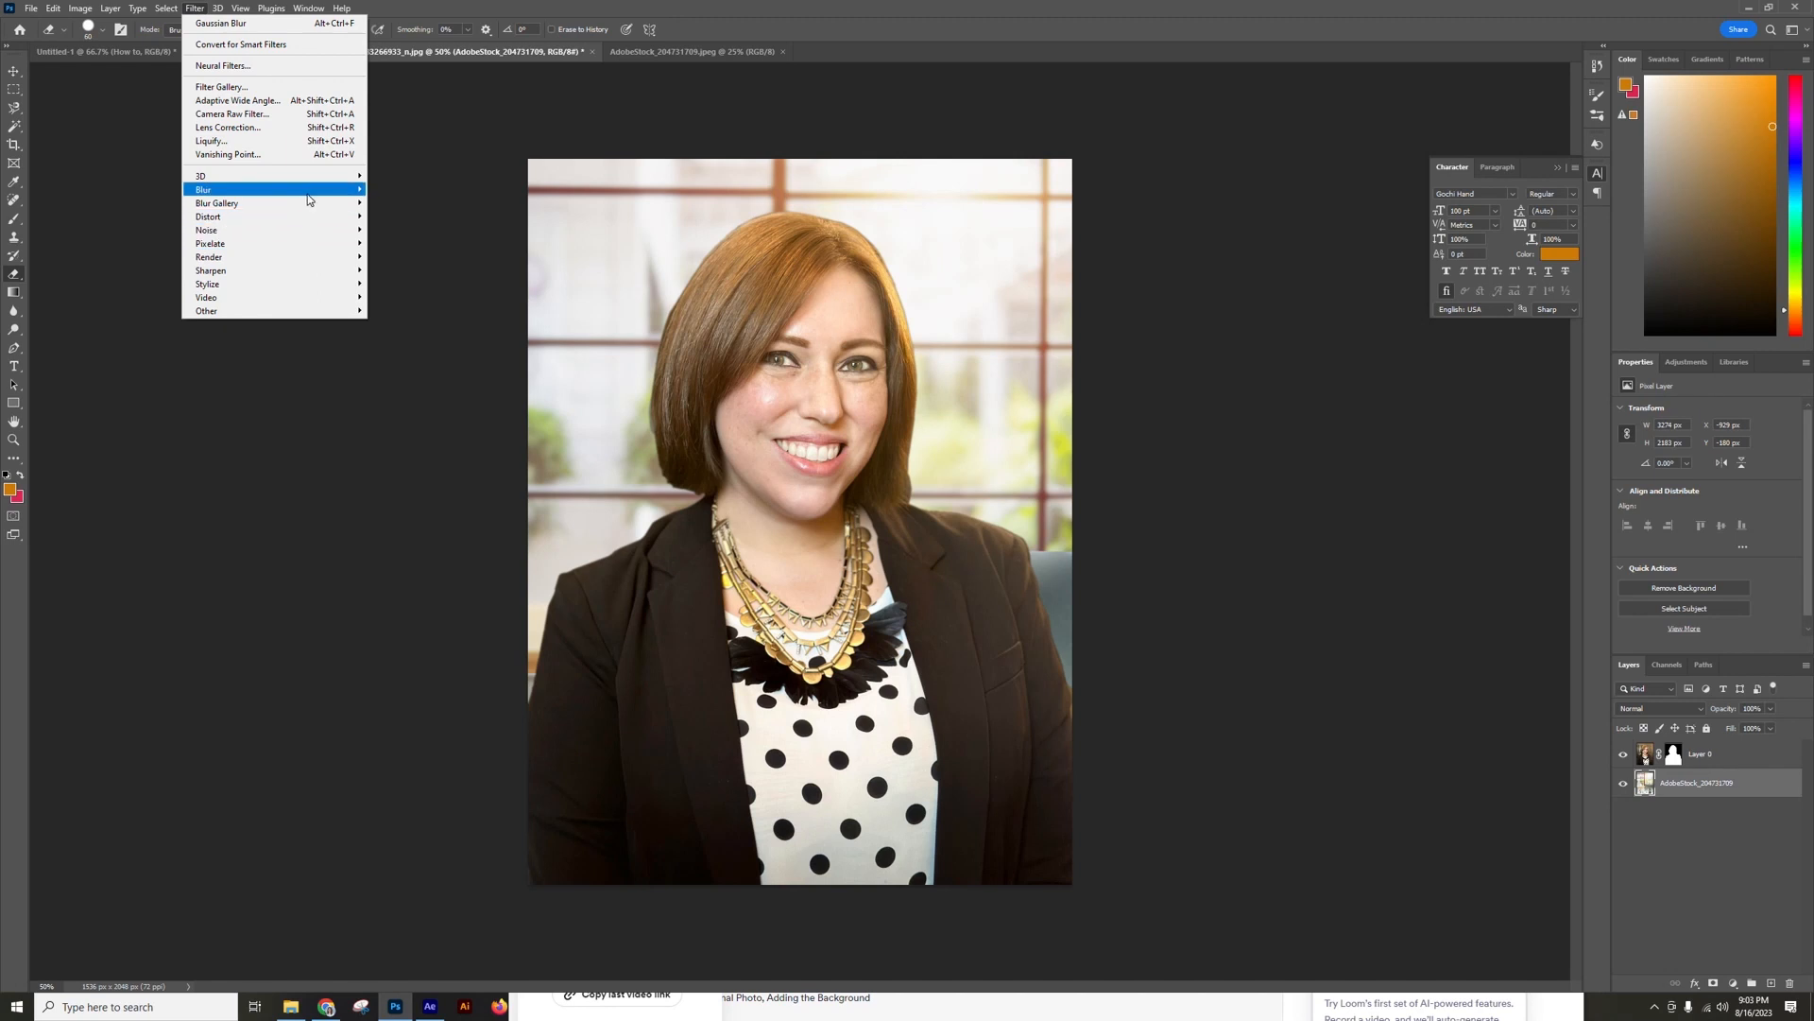
mouse_move(308, 200)
left_click(407, 243)
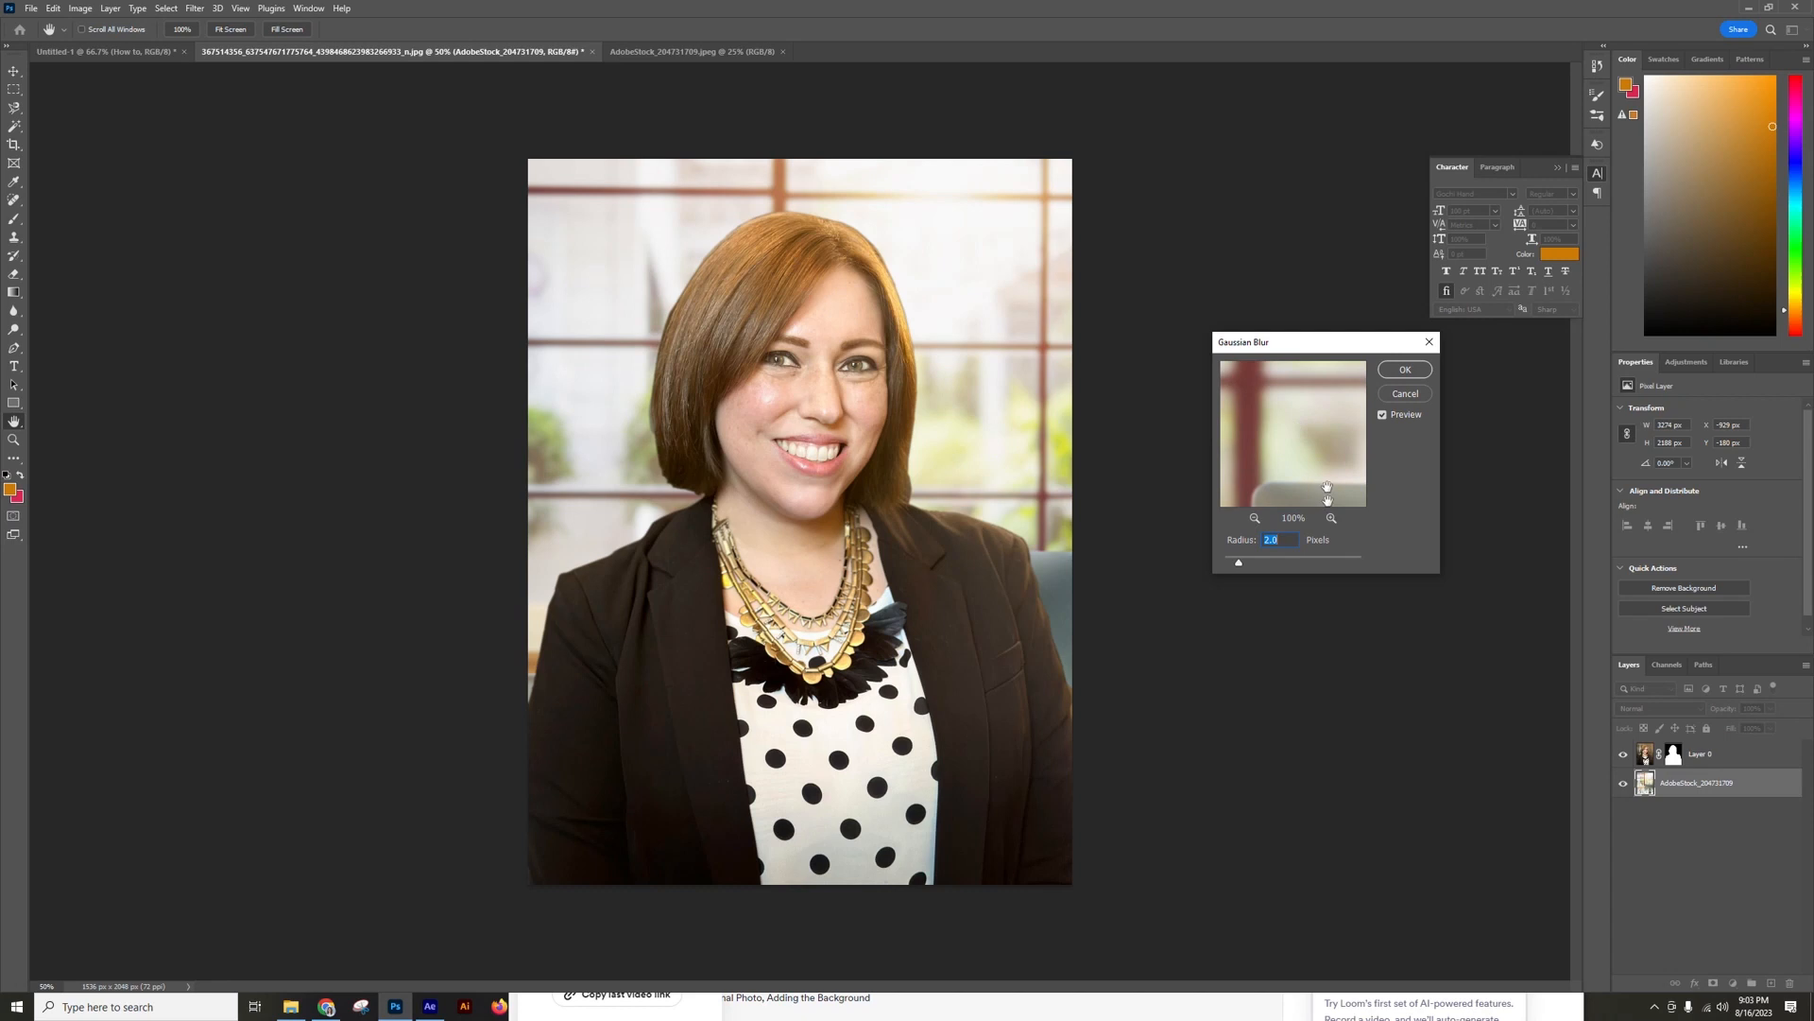
left_click_drag(1239, 562, 1272, 566)
left_click(1406, 370)
key("e")
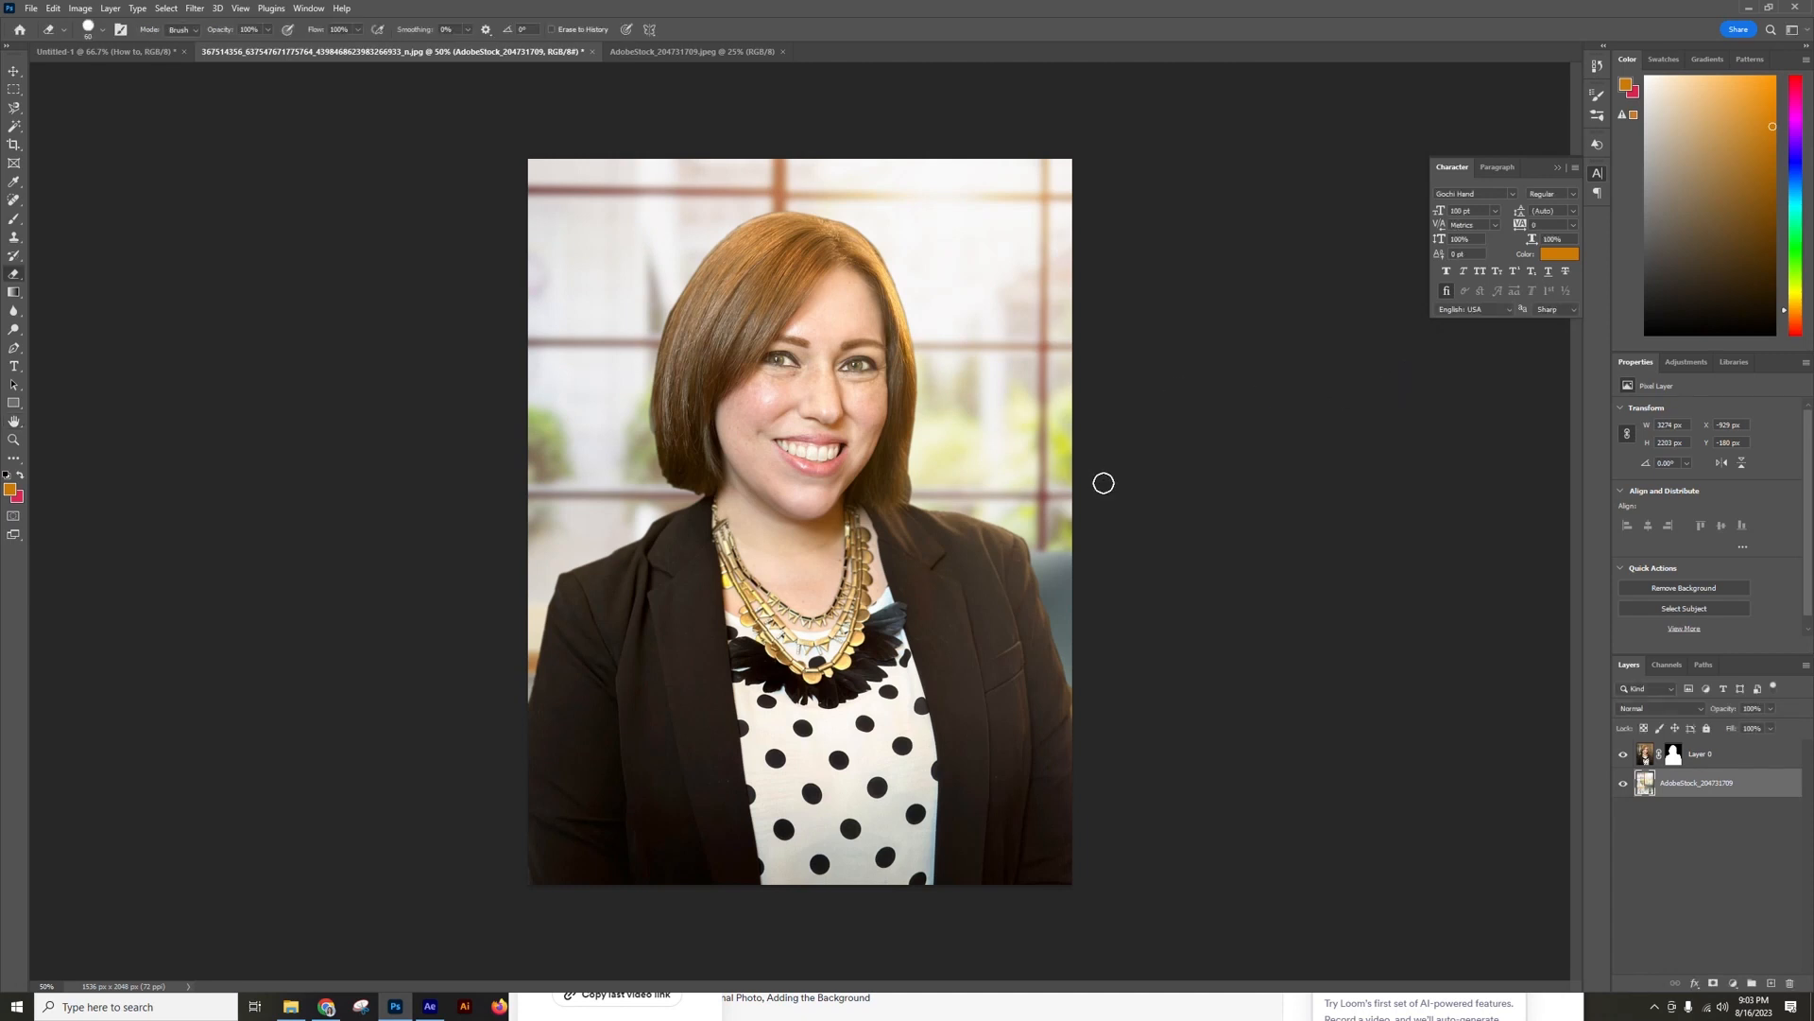
Scale the office background to about 88% and shift it left behind the woman, its upper edge meeting the canvas edge.
key("ctrl+minus")
key("ctrl+minus")
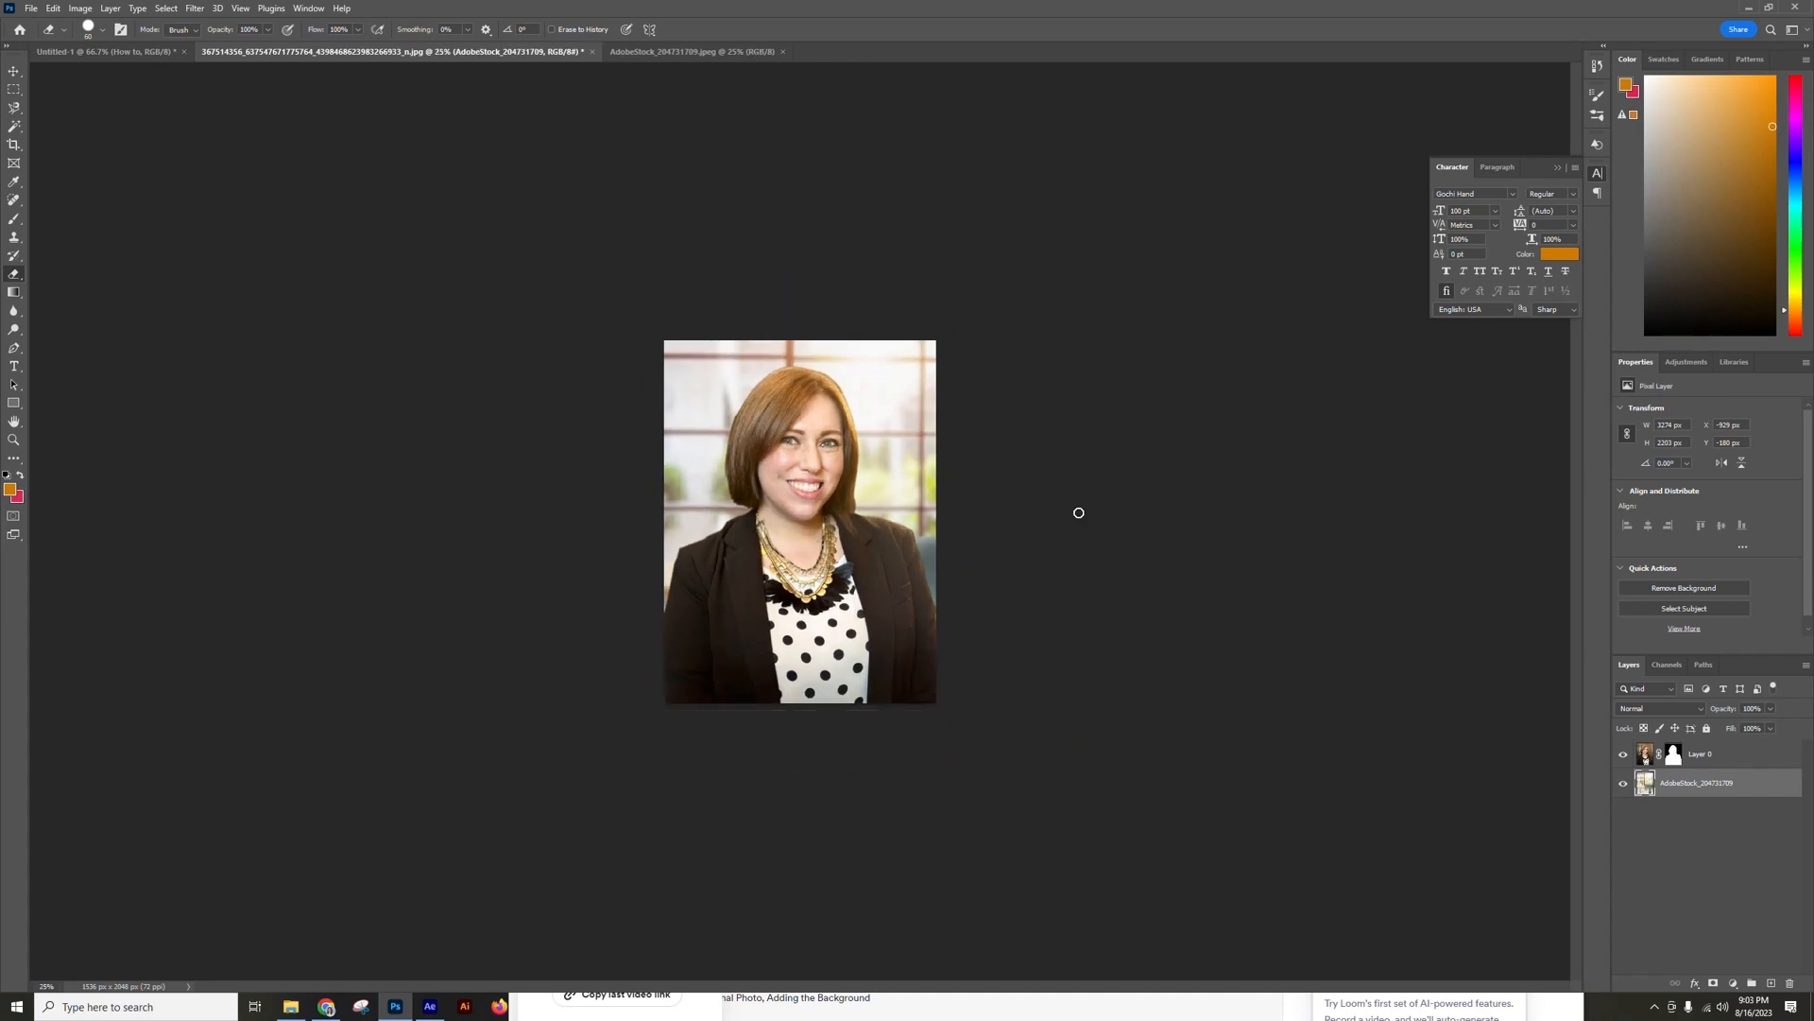
key("ctrl+t")
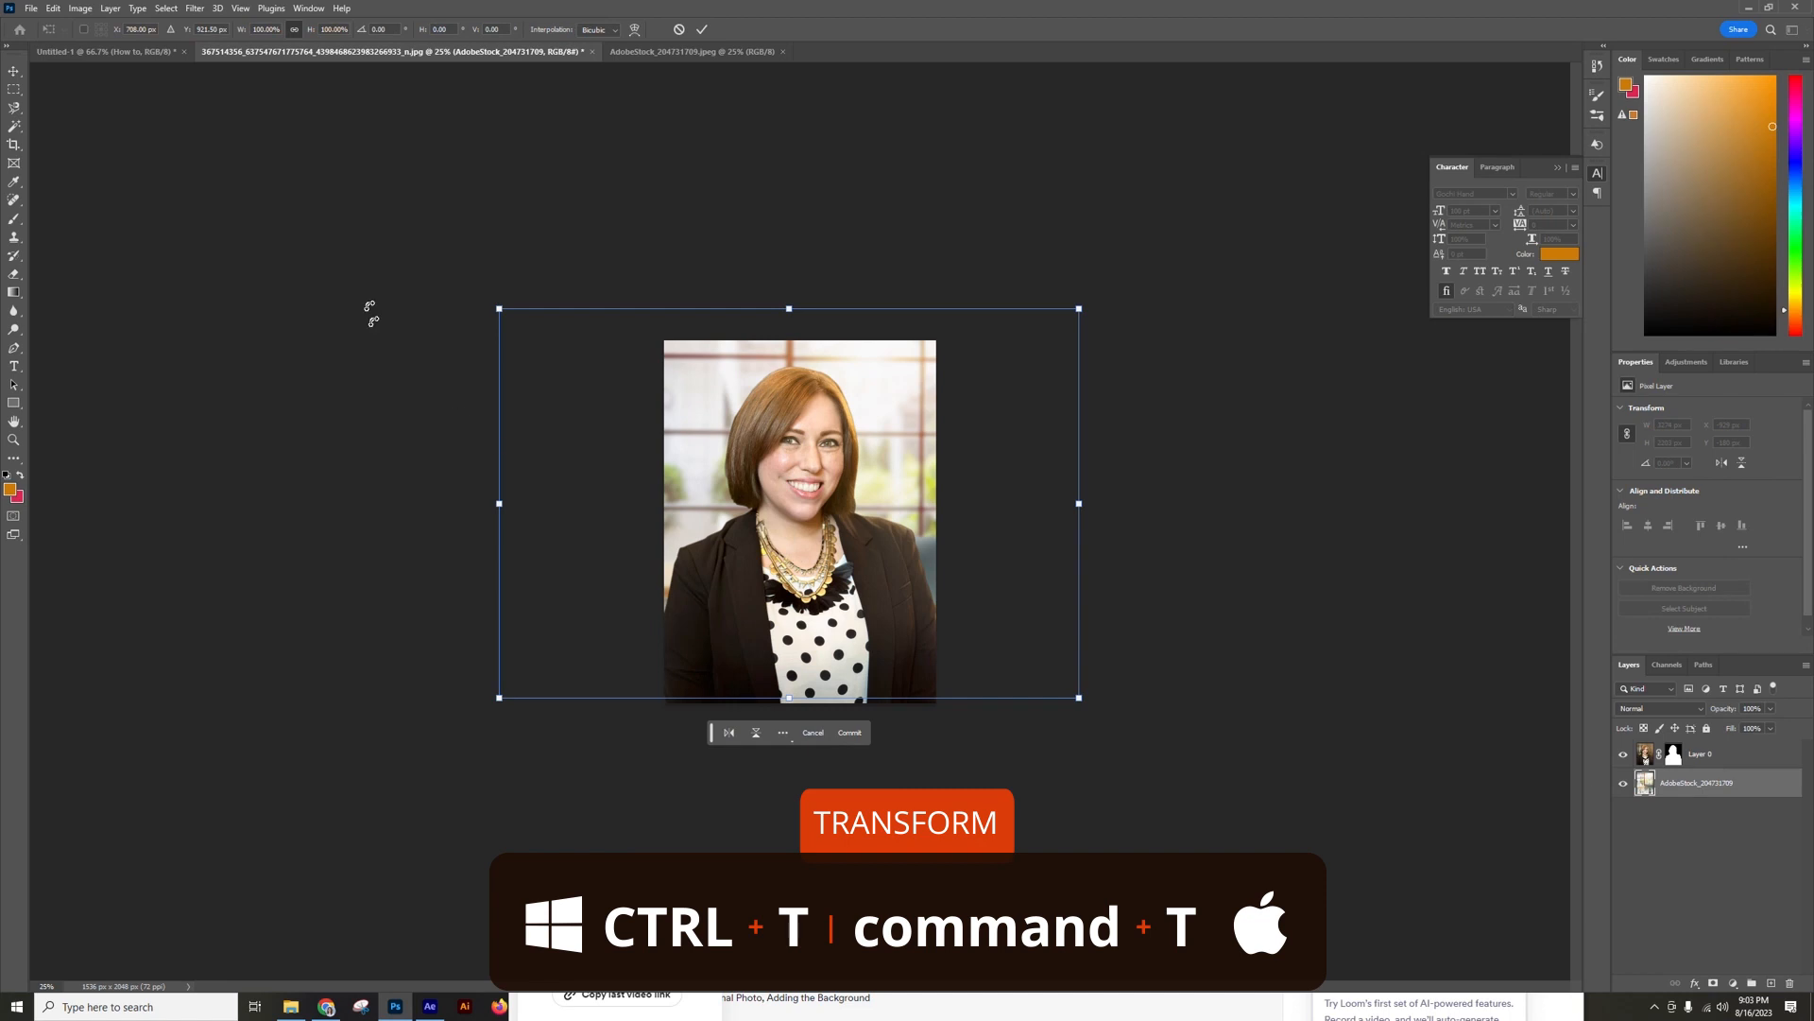
left_click_drag(499, 308, 579, 339)
mouse_move(633, 394)
left_mouse_down()
mouse_move(646, 369)
mouse_move(548, 377)
left_mouse_up()
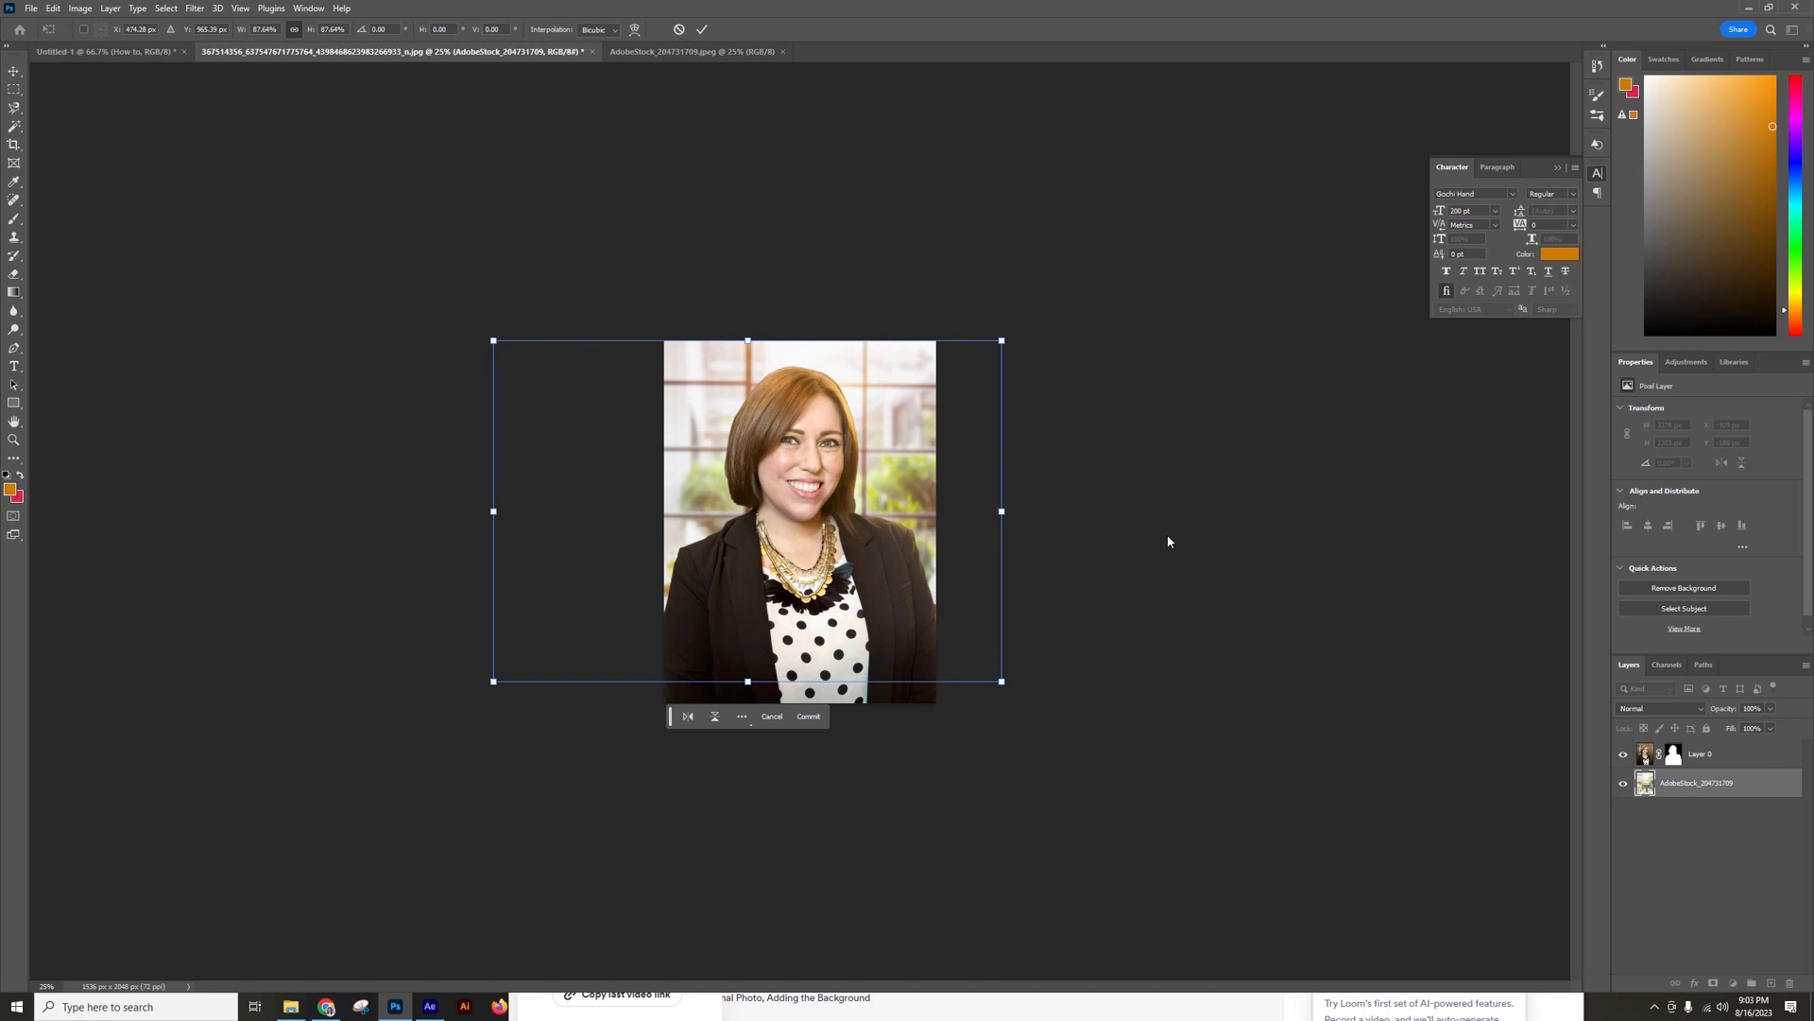
key("Return")
key("e")
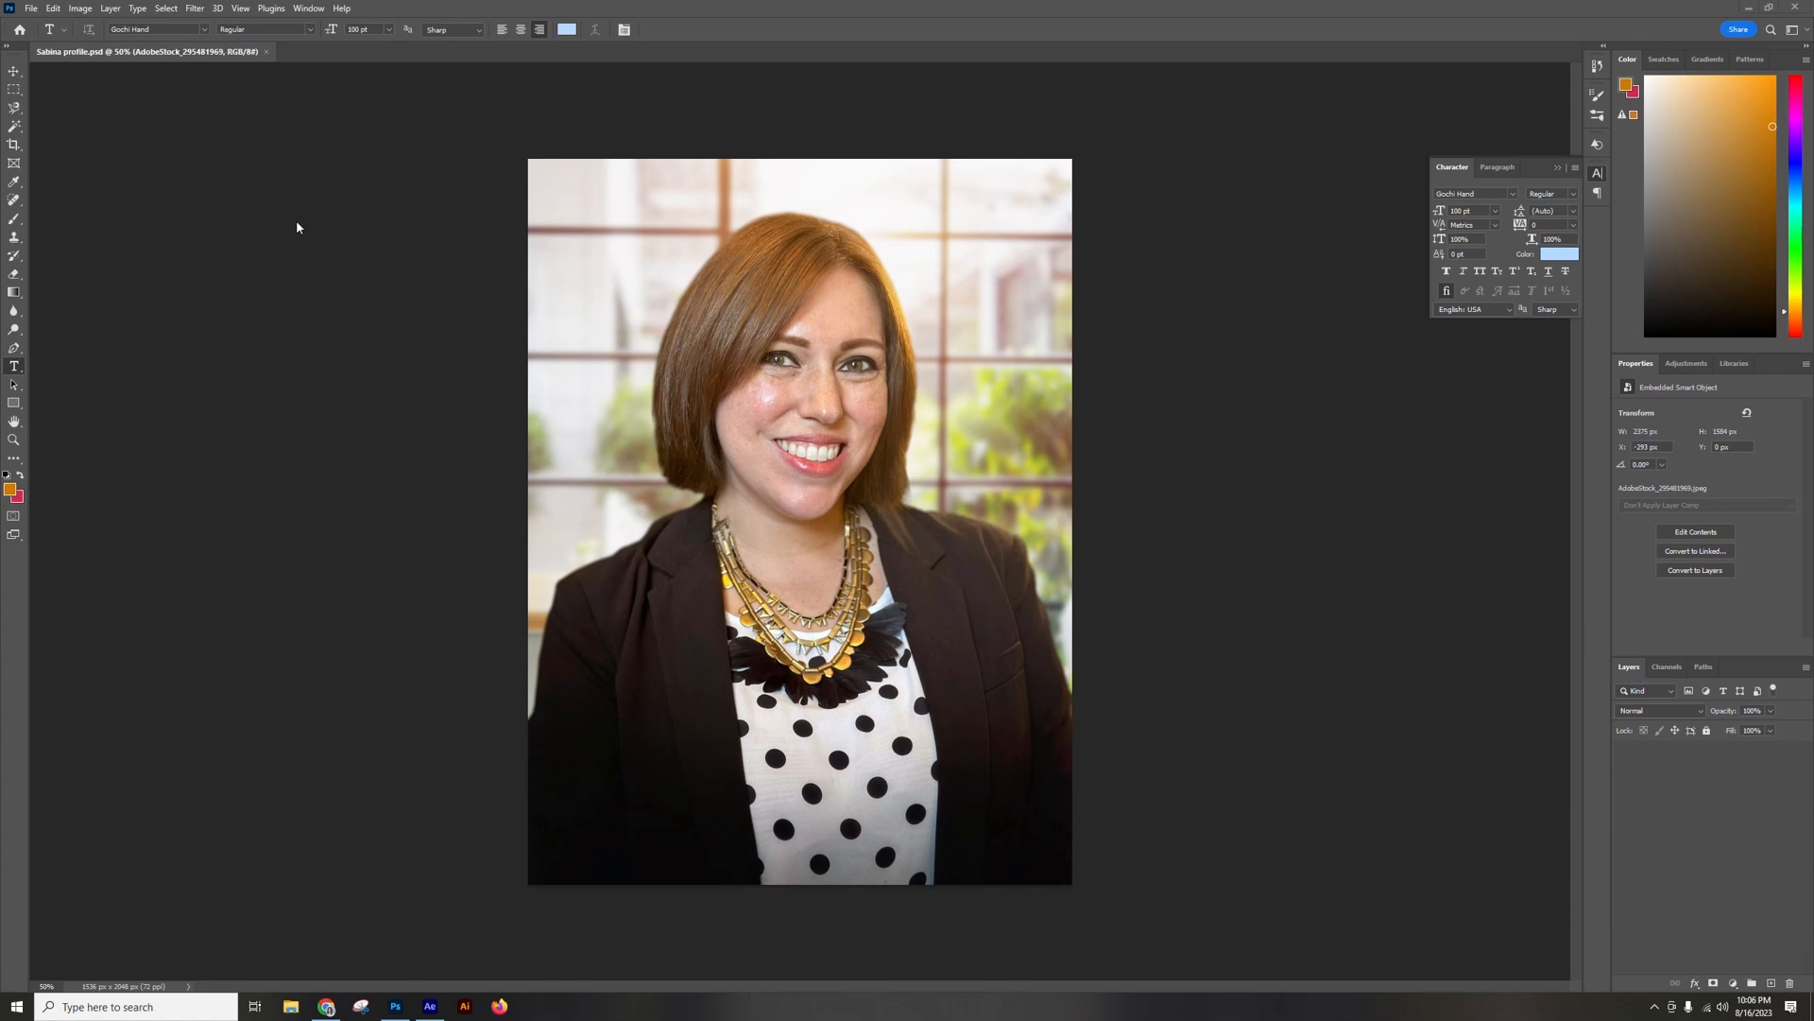
Quick-export the finished portrait as a PNG to the Desktop under the suggested file name, replacing the existing file.
left_click(31, 8)
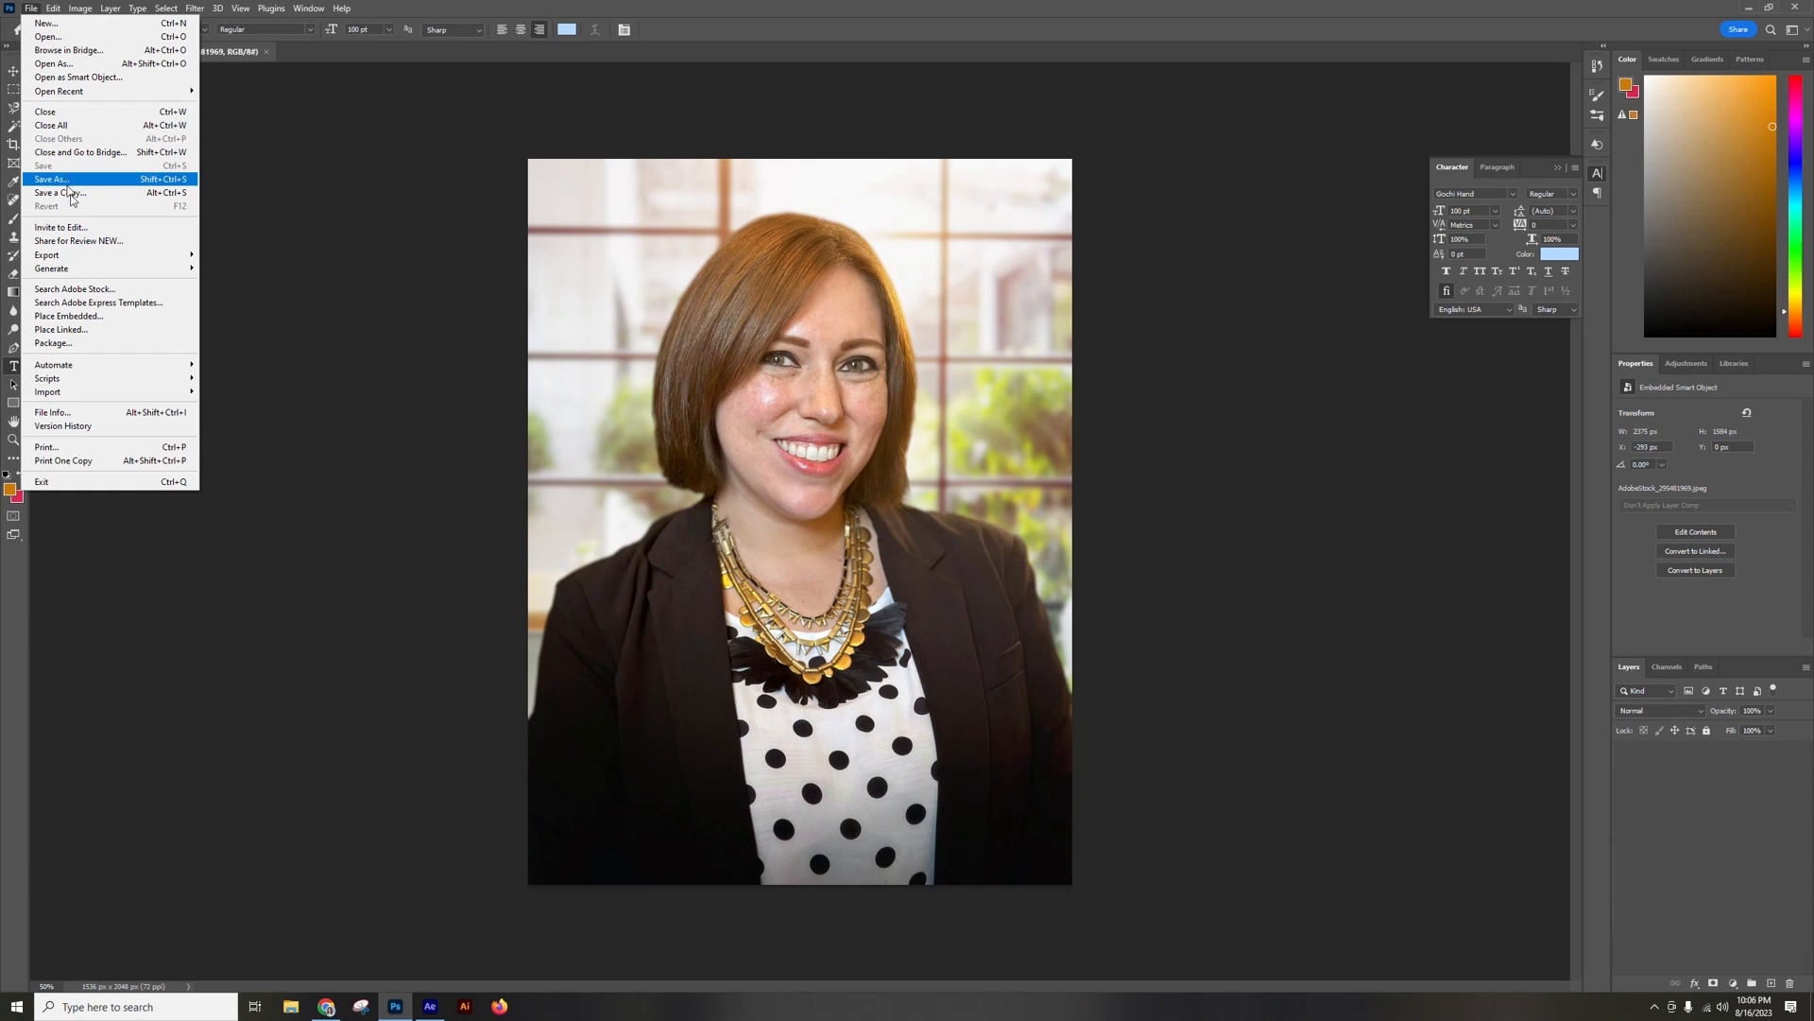
mouse_move(98, 265)
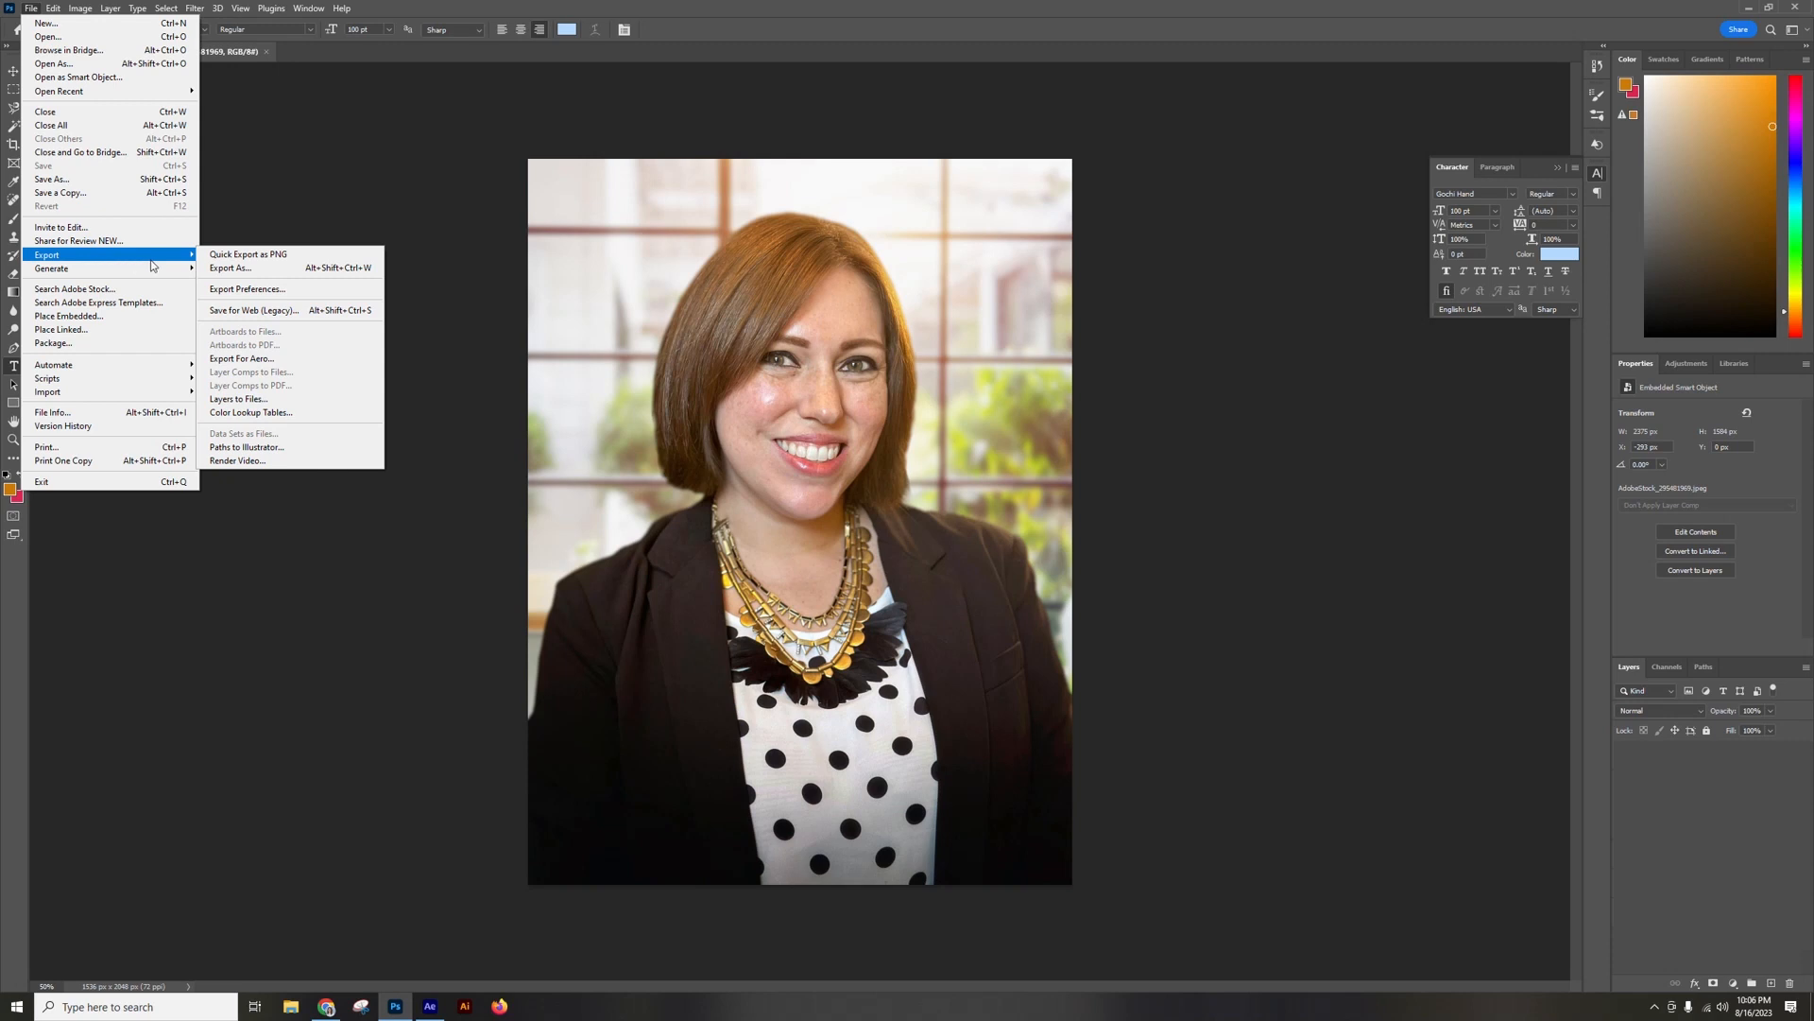
left_click(282, 257)
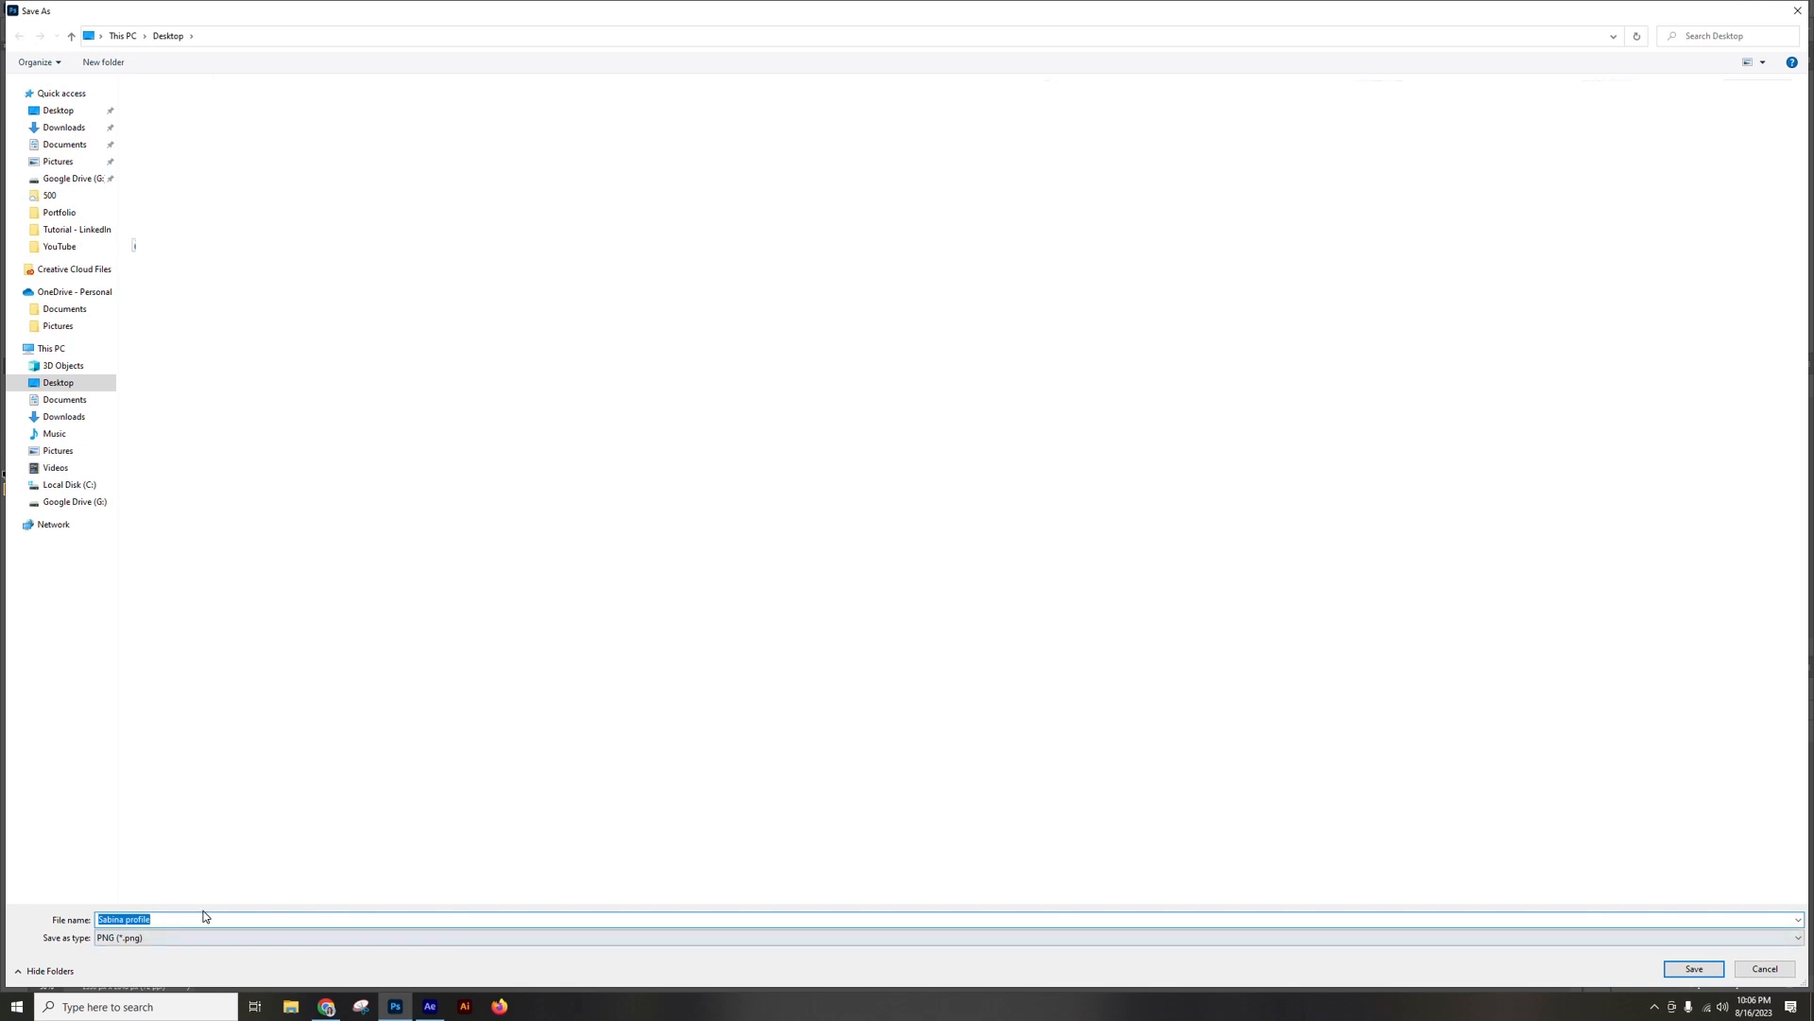
left_click(1682, 977)
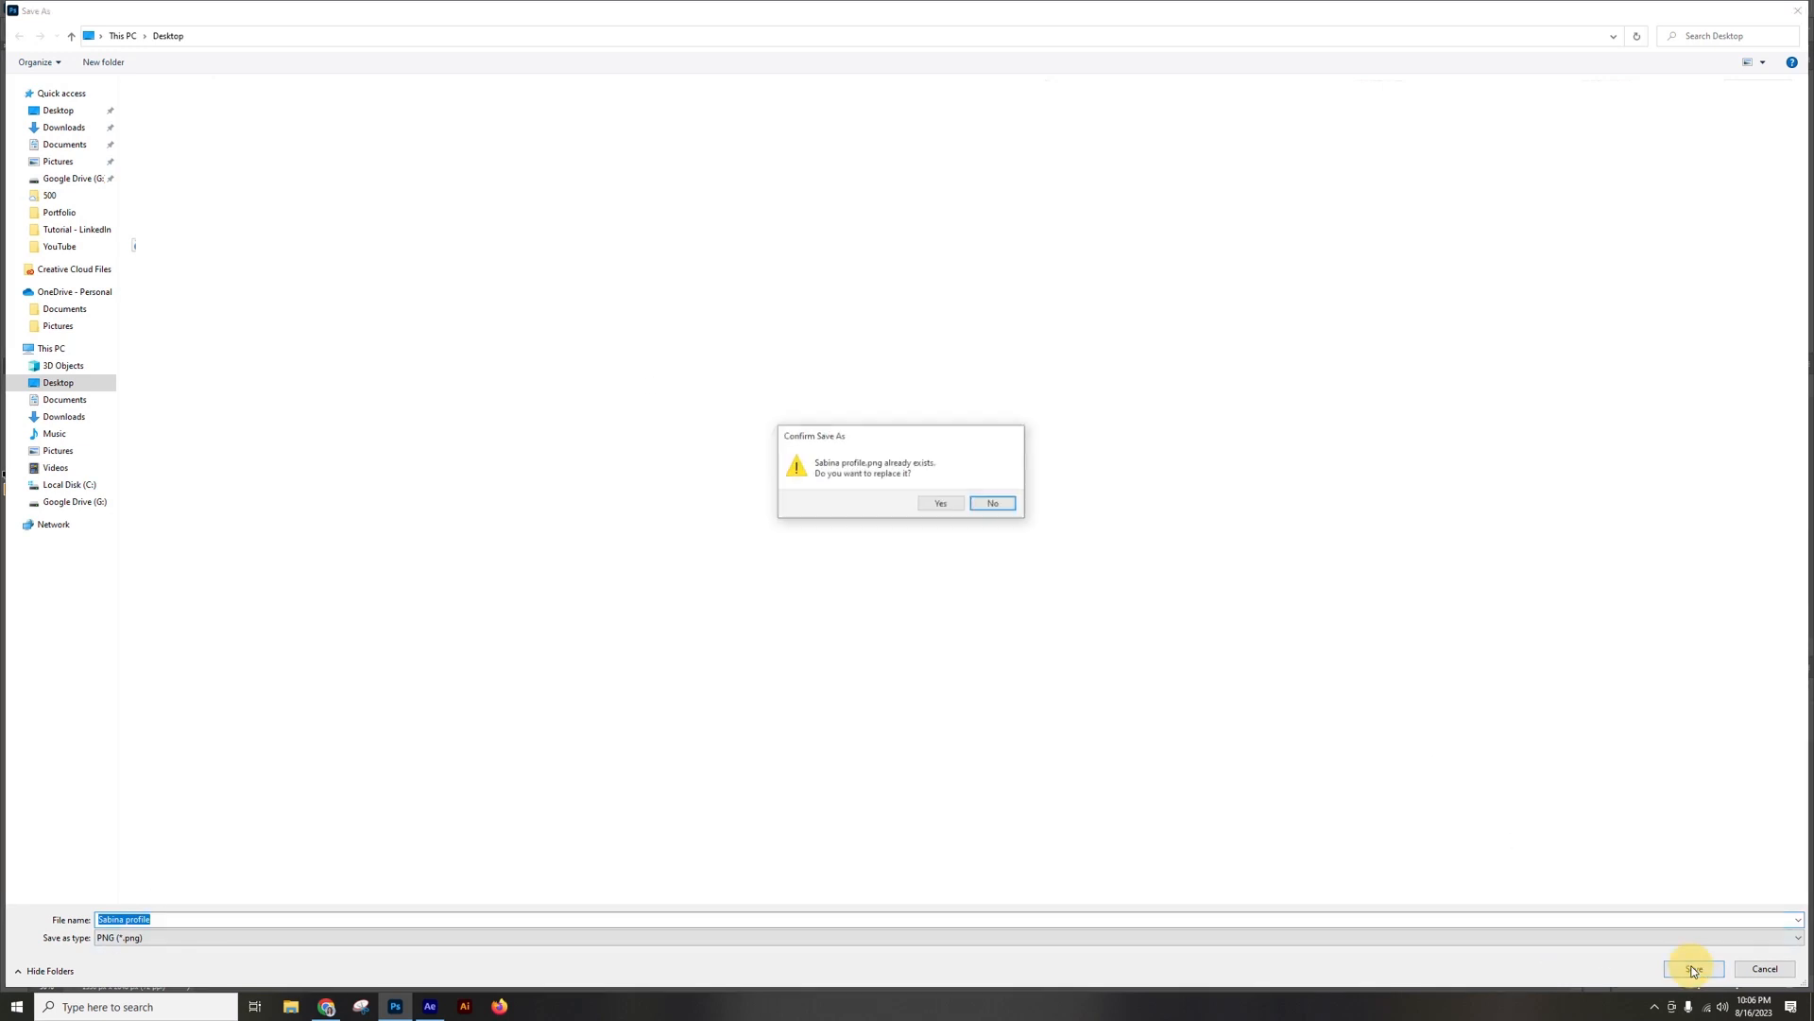
left_click(943, 504)
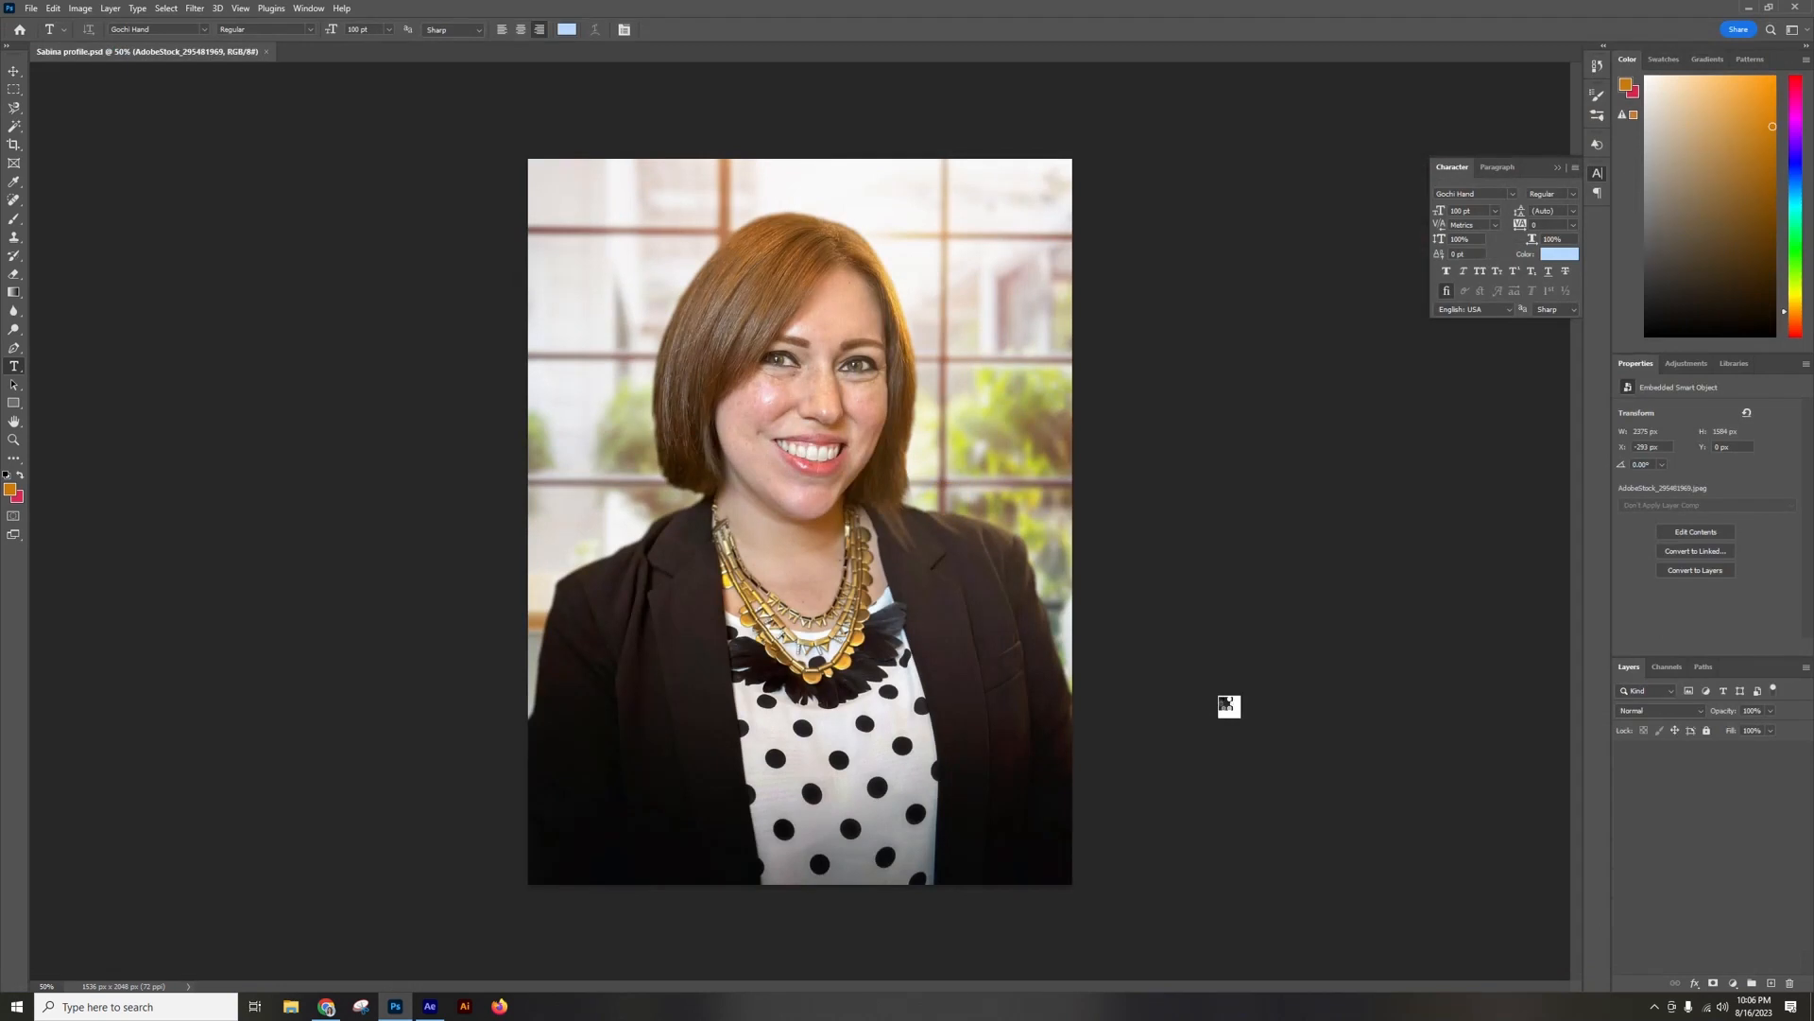